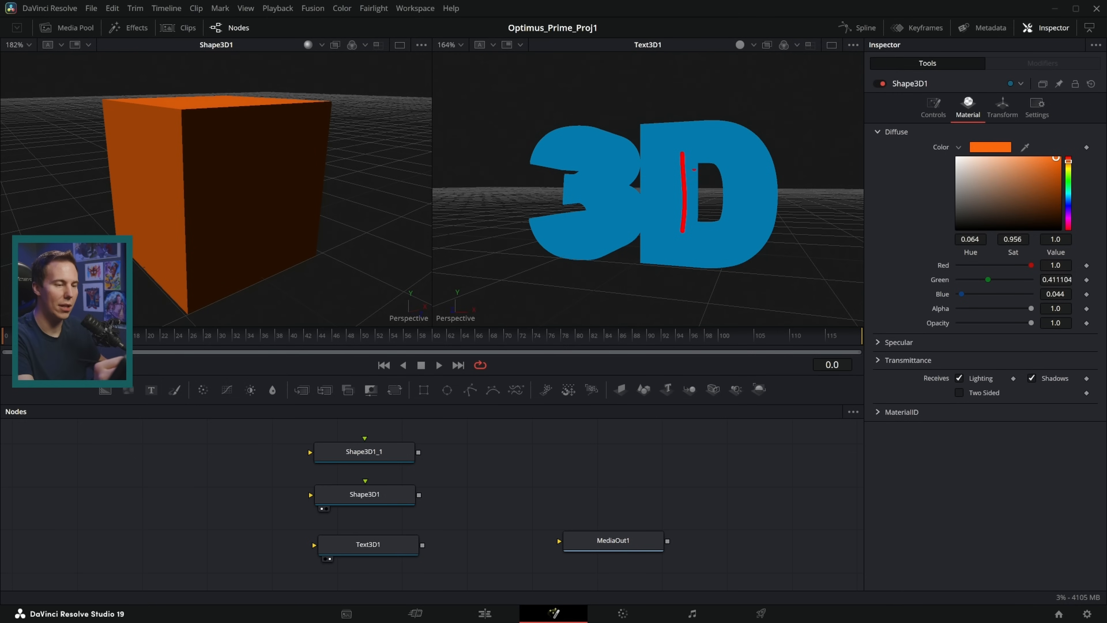
{"action": "left_click_drag", "start_coordinate": [682, 149], "coordinate": [740, 203]}
{"action": "left_click_drag", "start_coordinate": [726, 226], "coordinate": [723, 229]}
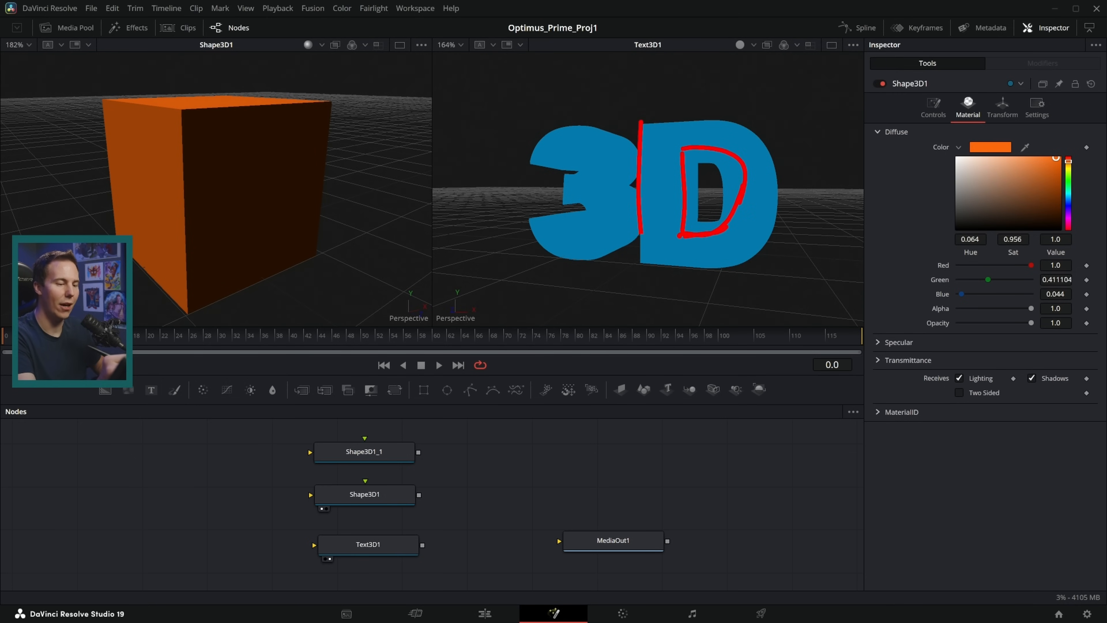
{"action": "left_click_drag", "start_coordinate": [714, 269], "coordinate": [709, 122]}
{"action": "key", "text": "Escape"}
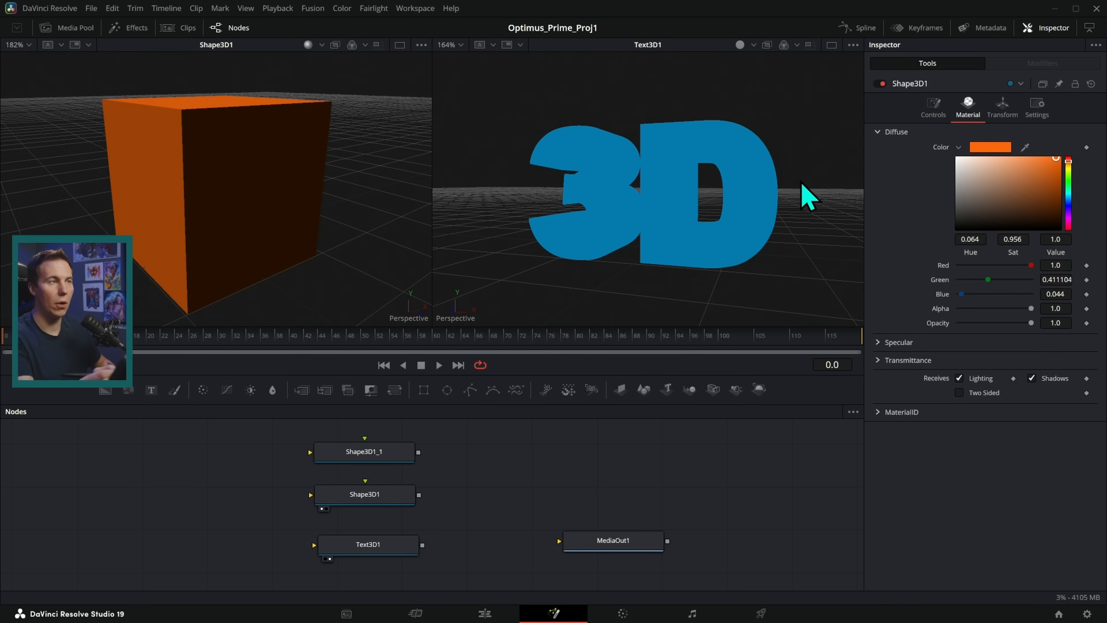
{"action": "key", "text": "ctrl+2"}
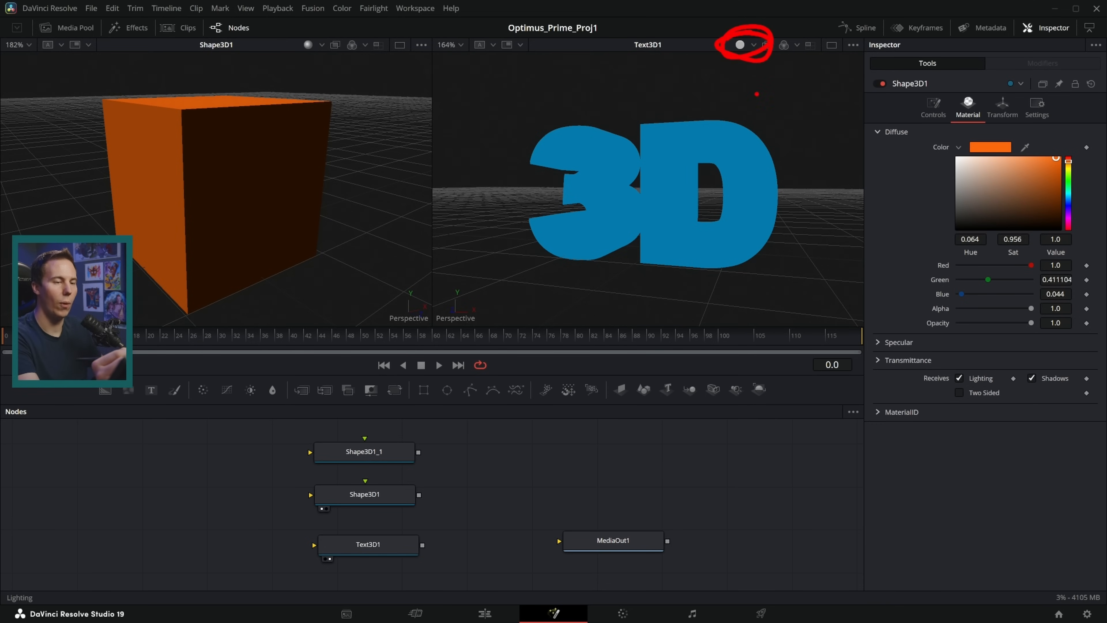
{"action": "key", "text": "Escape"}
- Set the shading mode of the Text3D1 viewer to Lights
{"action": "left_click", "coordinate": [753, 45]}
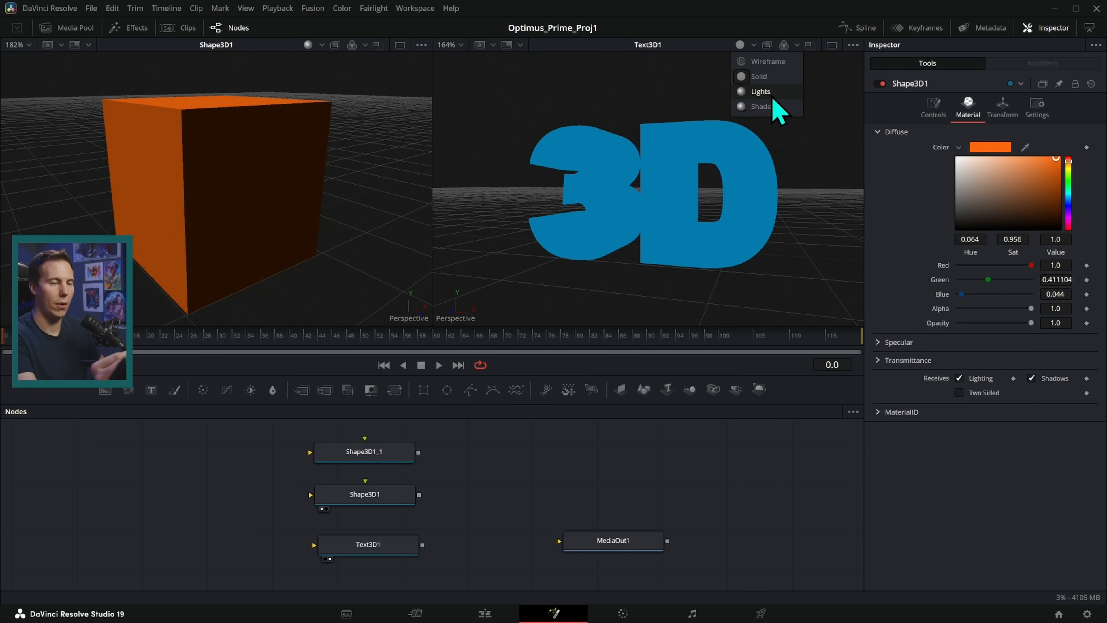
{"action": "left_click", "coordinate": [770, 92]}
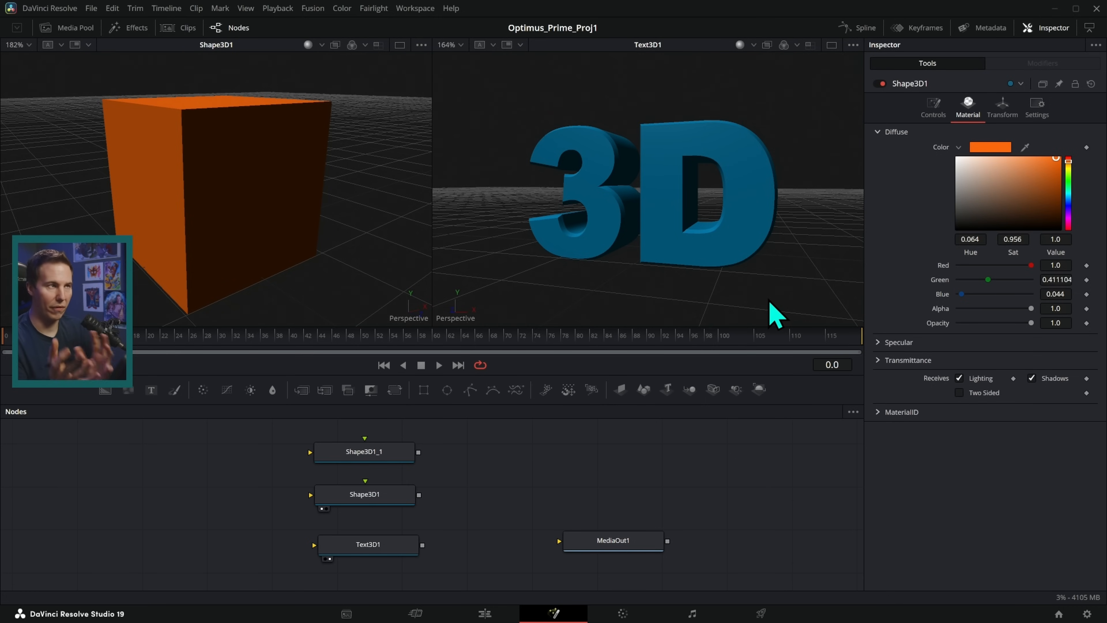
- Switch the Shape3D1 viewer to Solid shading and look at the cube from several angles
{"action": "left_click_drag", "start_coordinate": [321, 272], "coordinate": [358, 304]}
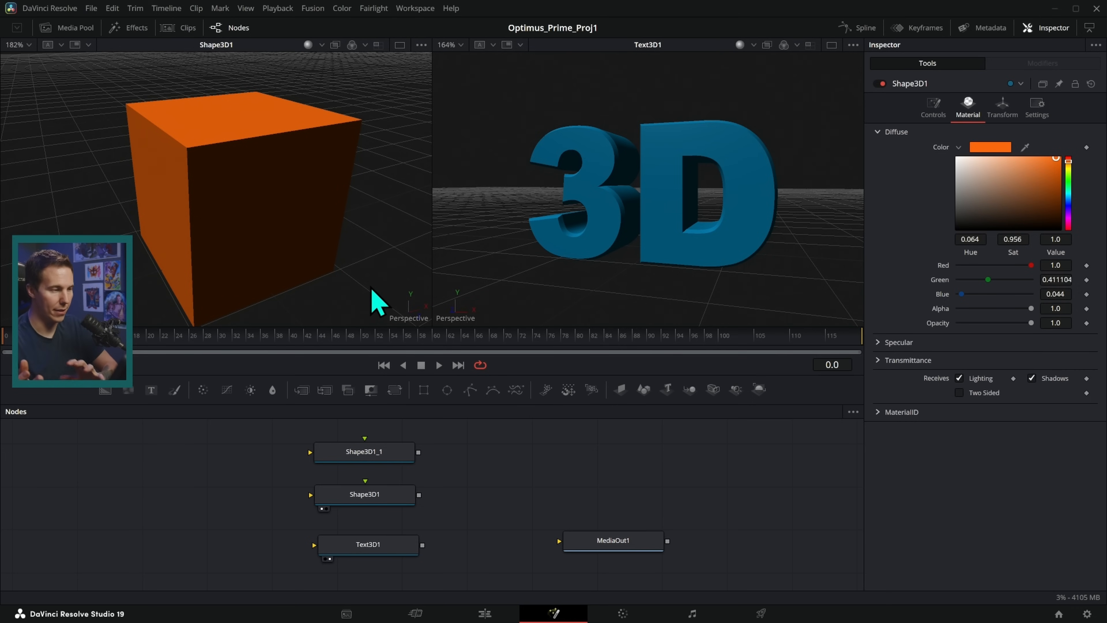
{"action": "left_click", "coordinate": [322, 45]}
{"action": "left_click", "coordinate": [333, 87]}
{"action": "left_click_drag", "start_coordinate": [331, 216], "coordinate": [314, 124]}
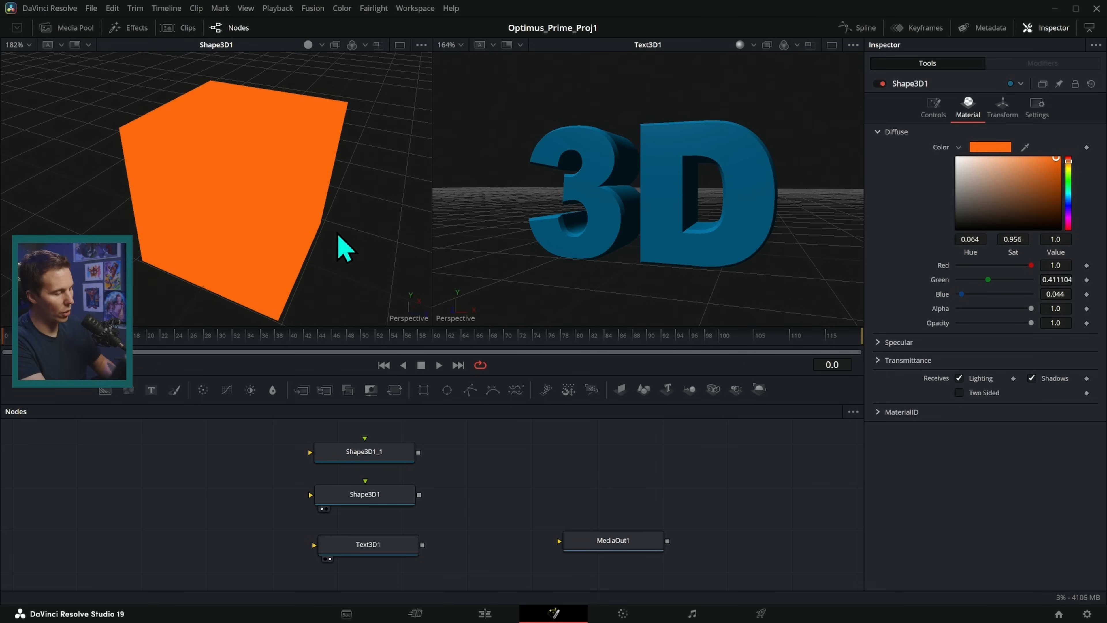
{"action": "left_click_drag", "start_coordinate": [261, 176], "coordinate": [270, 291]}
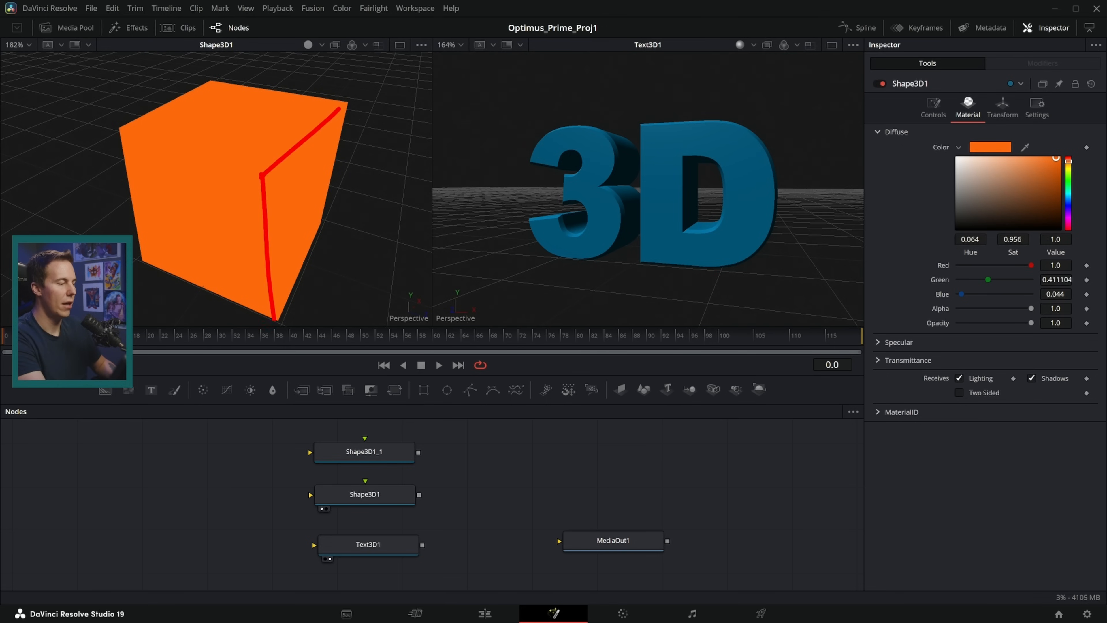
{"action": "mouse_move", "coordinate": [272, 175]}
{"action": "left_mouse_down"}
{"action": "mouse_move", "coordinate": [305, 209]}
{"action": "mouse_move", "coordinate": [288, 284]}
{"action": "mouse_move", "coordinate": [327, 207]}
{"action": "left_mouse_up"}
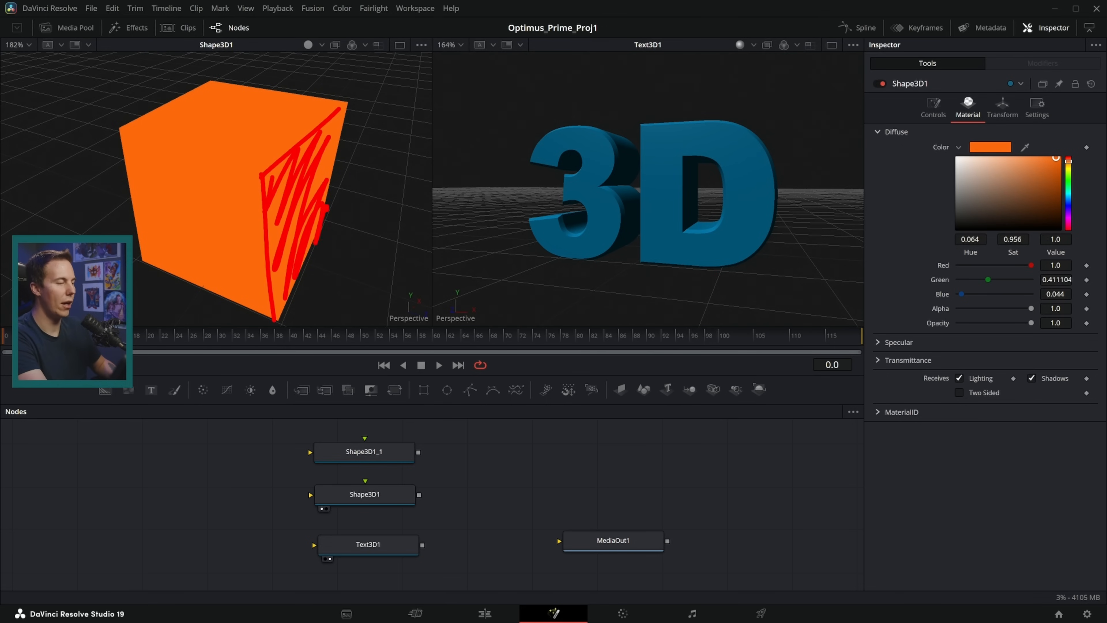
{"action": "left_click_drag", "start_coordinate": [234, 165], "coordinate": [119, 129]}
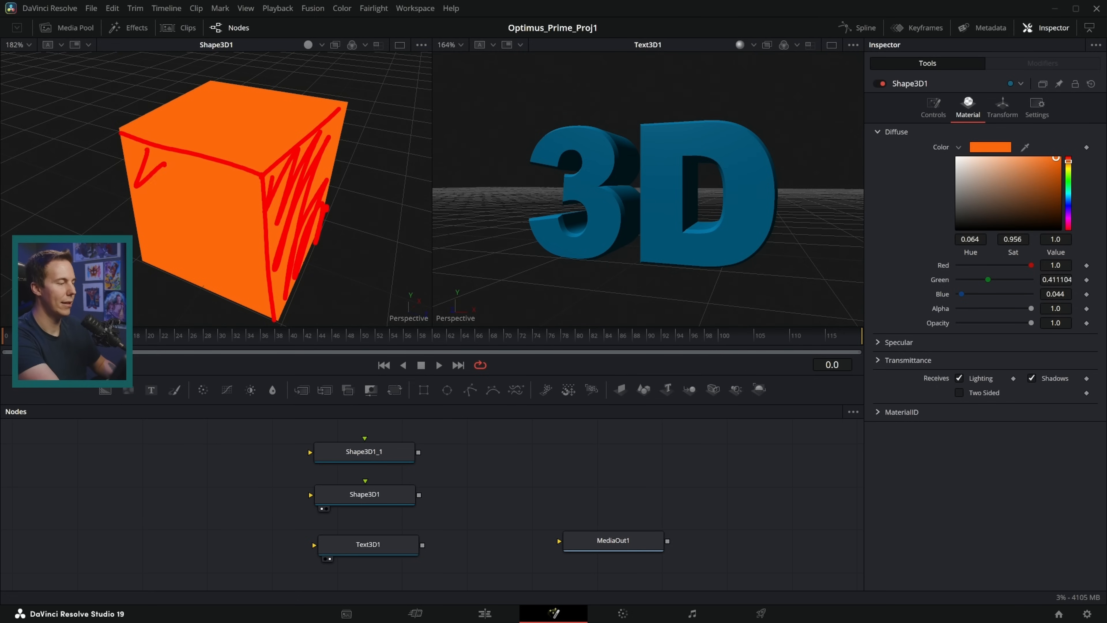
{"action": "mouse_move", "coordinate": [154, 172]}
{"action": "left_mouse_down"}
{"action": "mouse_move", "coordinate": [192, 163]}
{"action": "mouse_move", "coordinate": [232, 276]}
{"action": "left_mouse_up"}
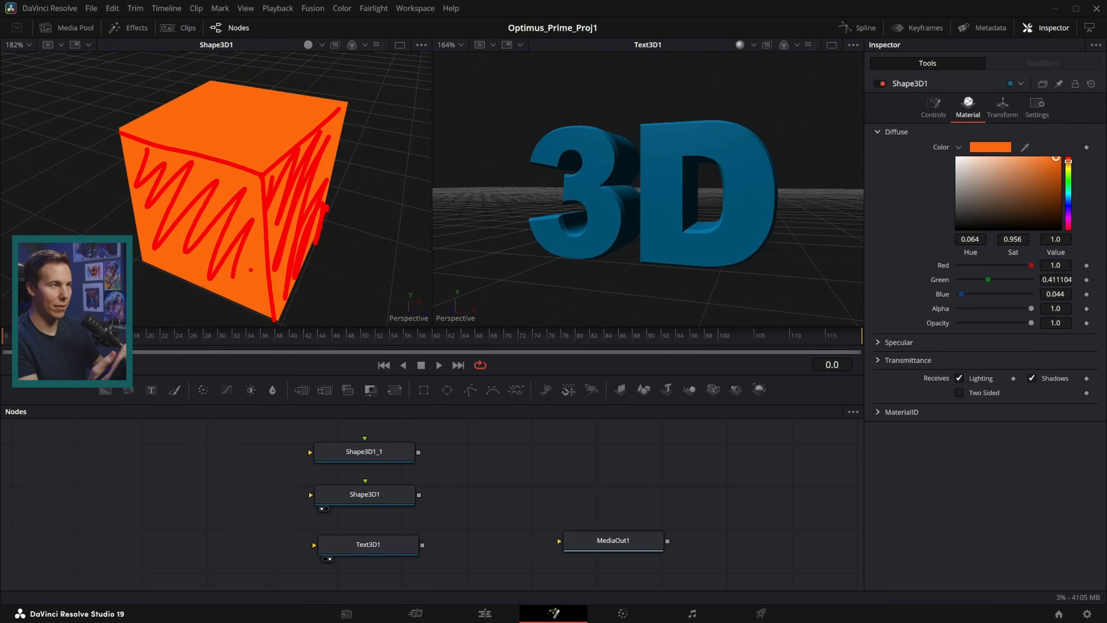
{"action": "key", "text": "Escape"}
- Set the shading mode of the Shape3D1 viewer to Lights and orbit around the shaded cube
{"action": "left_click", "coordinate": [321, 45]}
{"action": "left_click", "coordinate": [346, 103]}
{"action": "left_click_drag", "start_coordinate": [374, 275], "coordinate": [453, 353]}
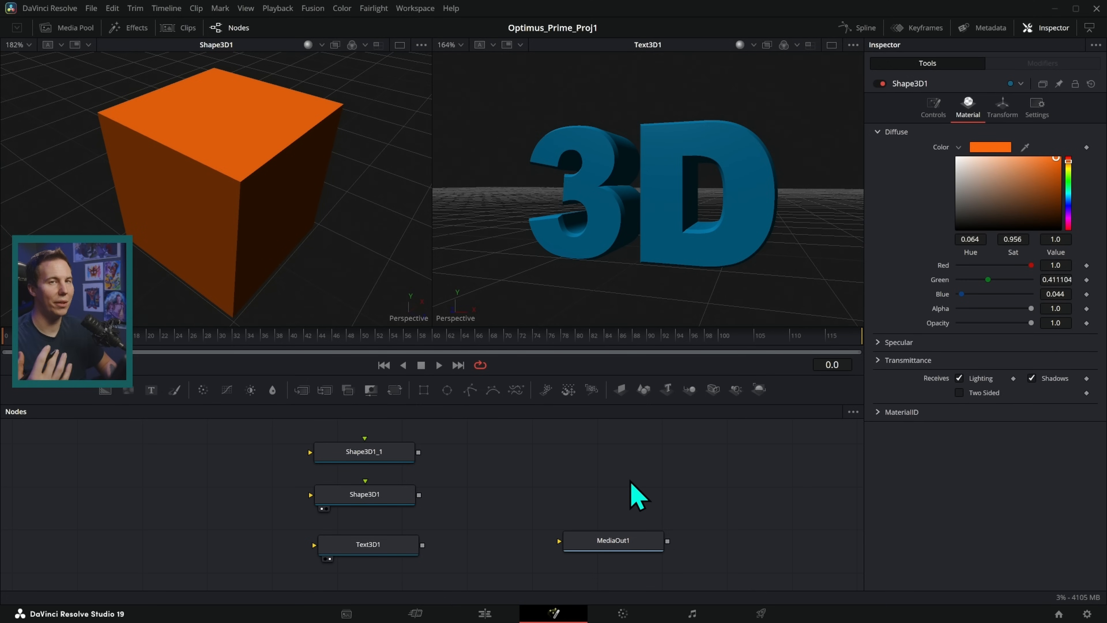
- Move MediaOut1 farther from the 3D nodes and view first Shape3D1_1, then Text3D1 from a higher angle, in the second viewer
{"action": "left_click_drag", "start_coordinate": [673, 524], "coordinate": [727, 519]}
{"action": "key", "text": "2"}
{"action": "key", "text": "2"}
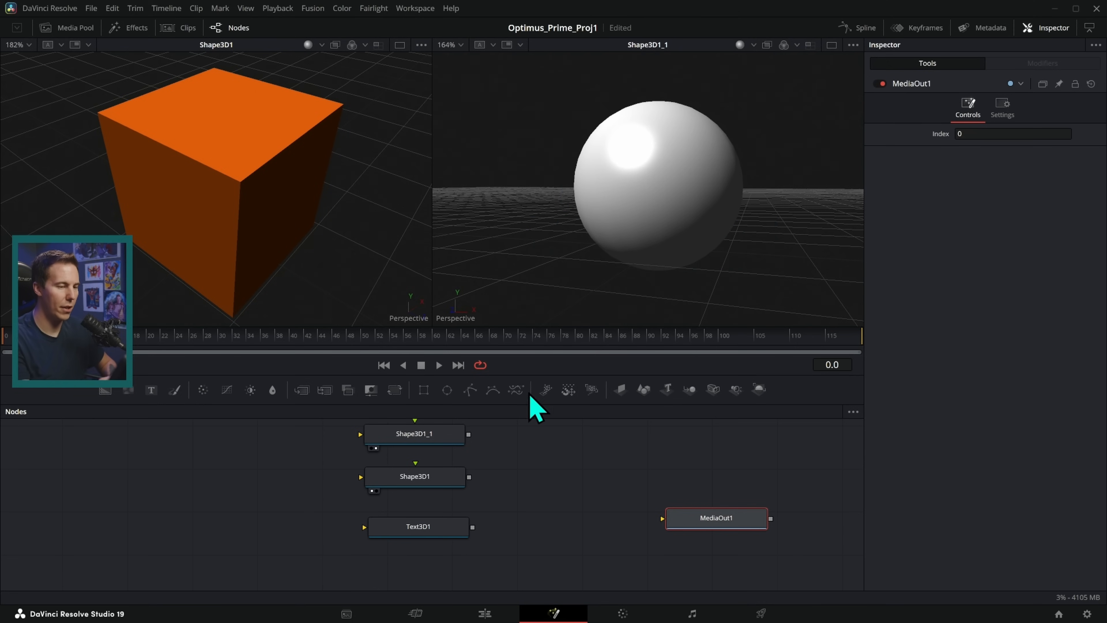
{"action": "key", "text": "2"}
{"action": "key", "text": "2"}
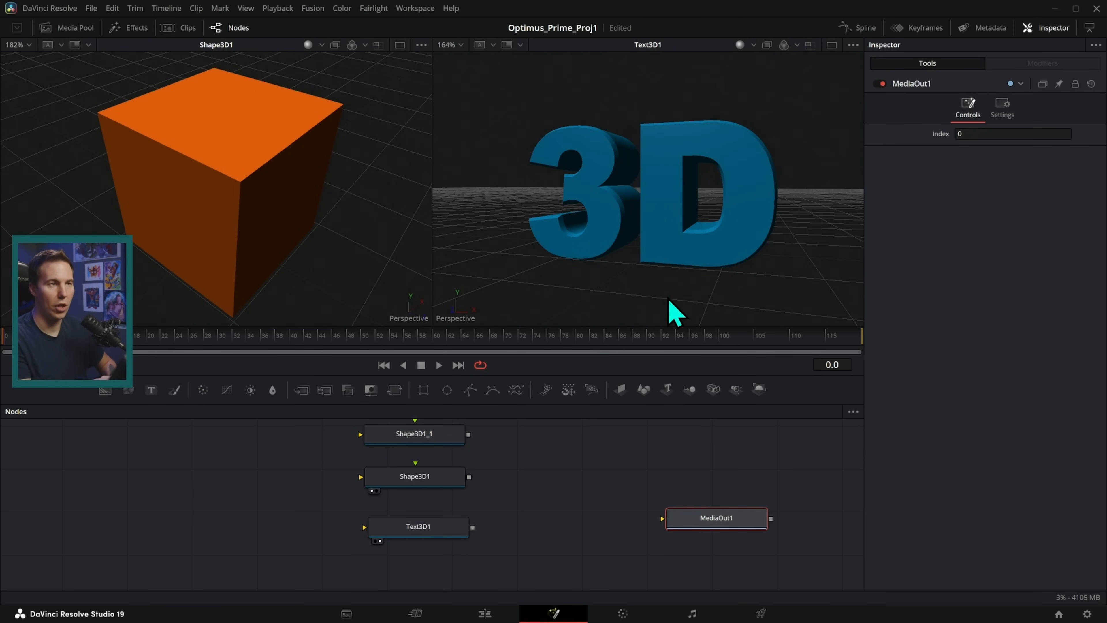
{"action": "left_click_drag", "start_coordinate": [562, 490], "coordinate": [546, 494]}
{"action": "left_click_drag", "start_coordinate": [727, 266], "coordinate": [745, 302]}
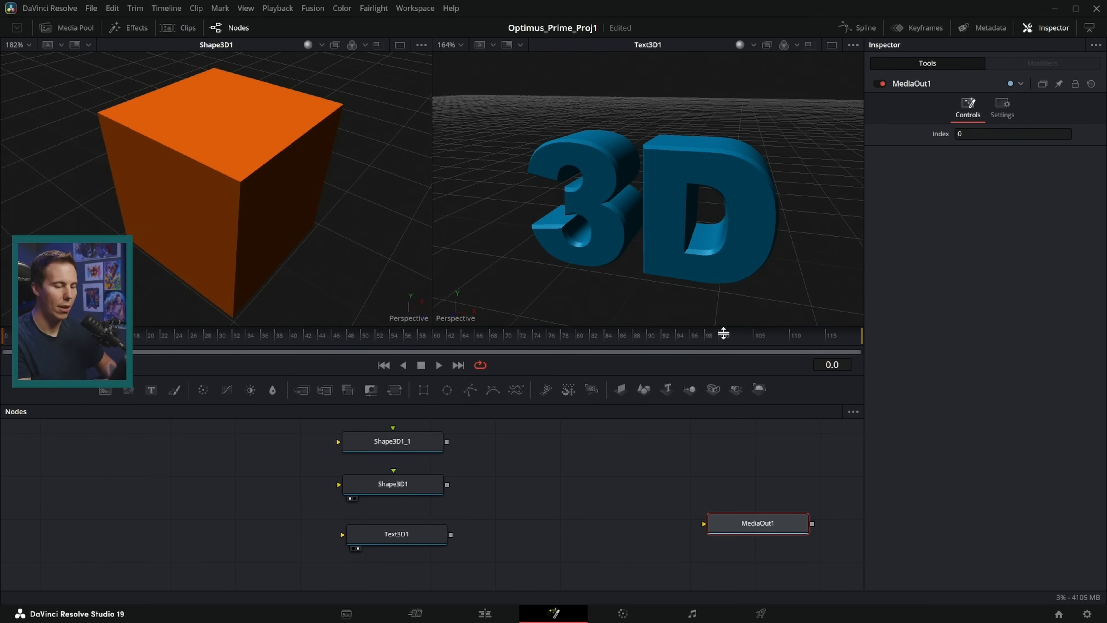
- Add a Renderer 3D node after Text3D1 and display it in the second viewer
{"action": "left_click", "coordinate": [436, 536]}
{"action": "key", "text": "shift+space"}
{"action": "type", "text": "point"}
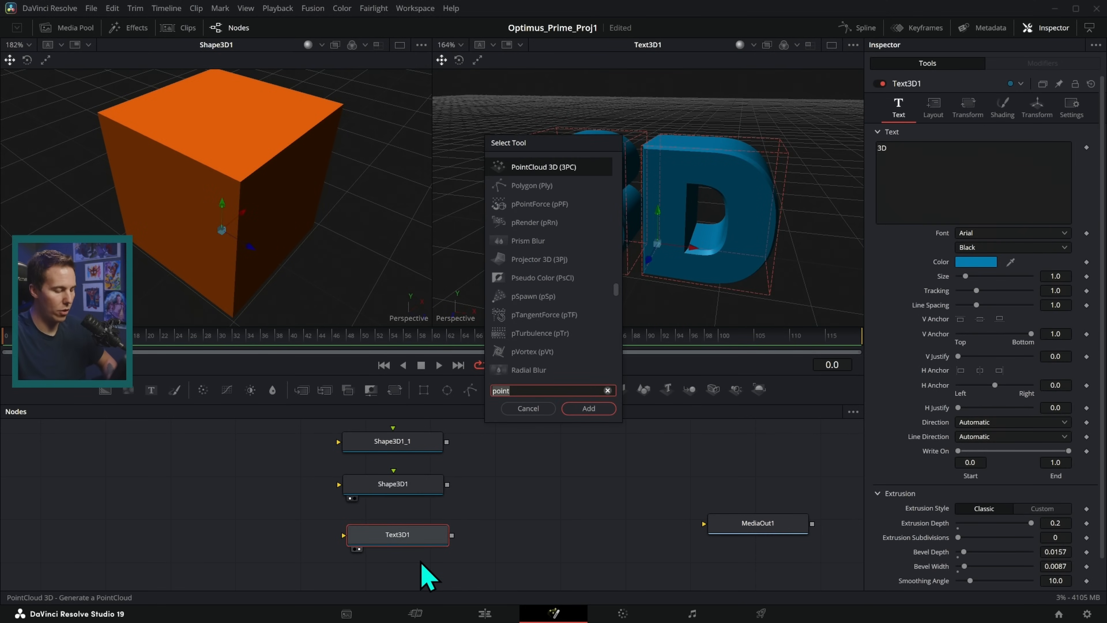
{"action": "type", "text": "rend"}
{"action": "key", "text": "Return"}
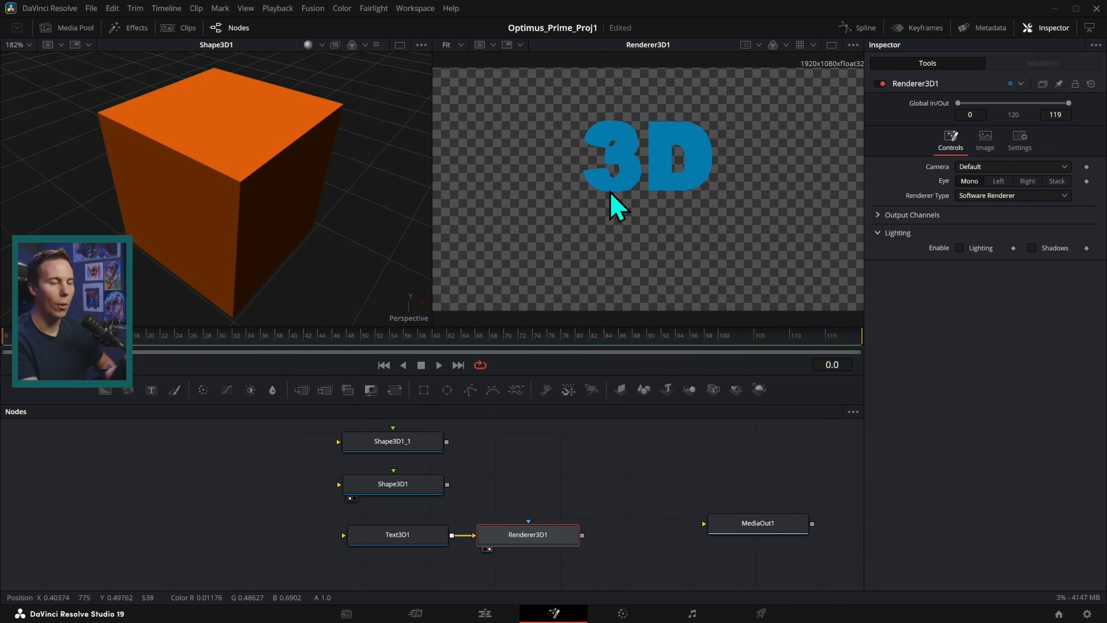
- Compare the rendered text with the Text3D1 scene in the second viewer, ending on Renderer3D1
{"action": "scroll", "coordinate": [667, 214], "scroll_direction": "up", "scroll_amount": 2}
{"action": "scroll", "coordinate": [714, 244], "scroll_direction": "up", "scroll_amount": 4}
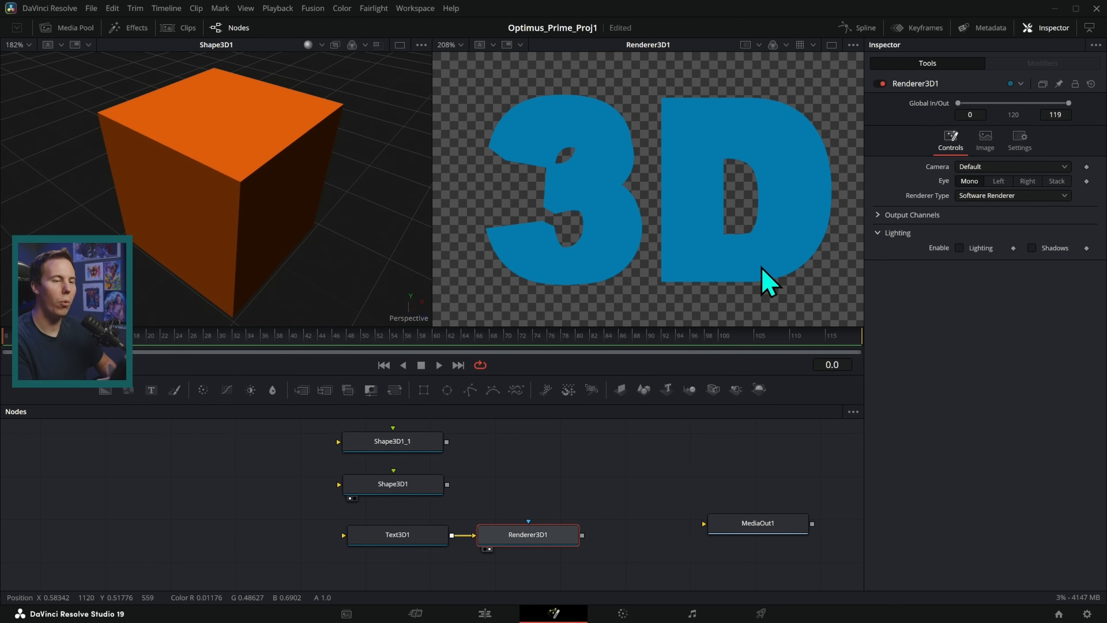
{"action": "left_click_drag", "start_coordinate": [405, 541], "coordinate": [732, 239]}
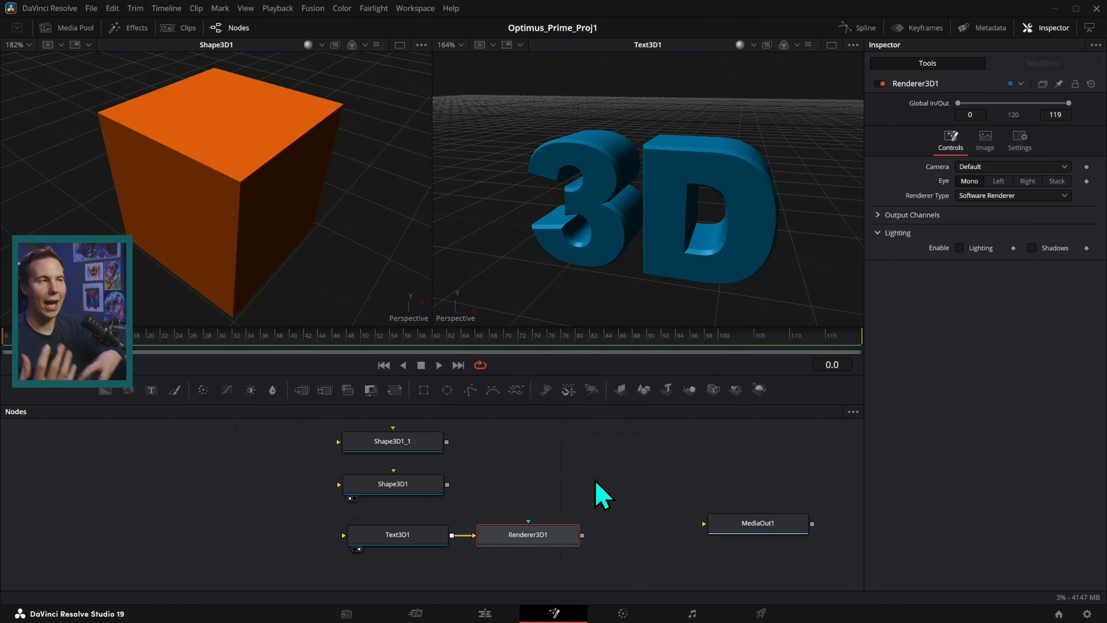
{"action": "key", "text": "2"}
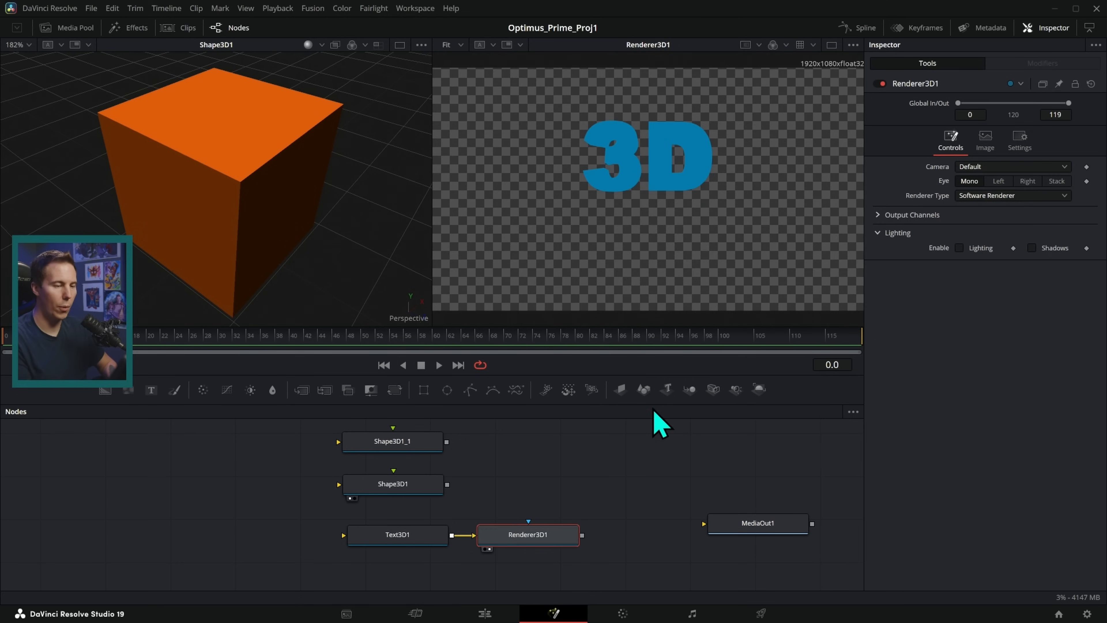
- Rearrange the node graph by moving MediaOut1 upward and Renderer3D1 farther away from Text3D1
{"action": "left_click_drag", "start_coordinate": [757, 523], "coordinate": [765, 460]}
{"action": "left_click_drag", "start_coordinate": [579, 538], "coordinate": [731, 542]}
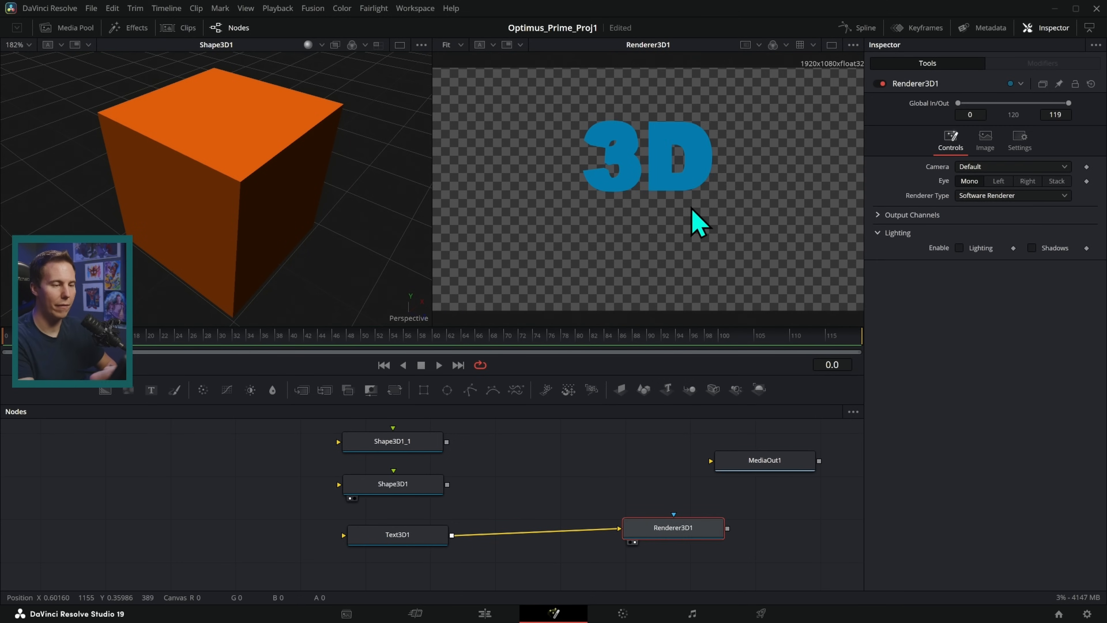
{"action": "scroll", "coordinate": [699, 262], "scroll_direction": "up", "scroll_amount": 3}
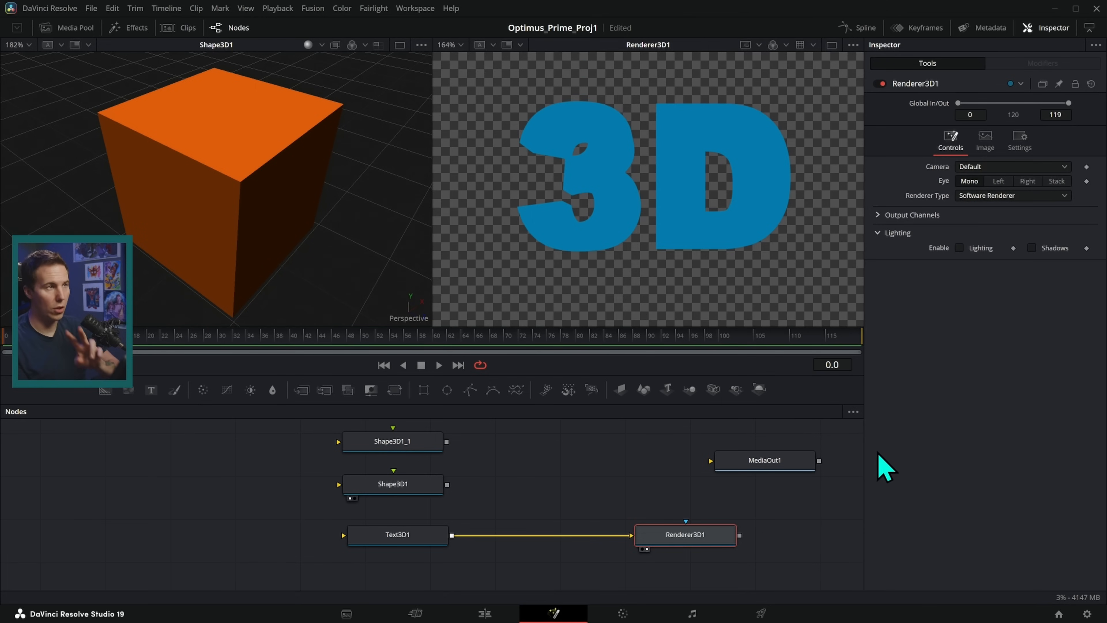
{"action": "key", "text": "ctrl+2"}
{"action": "mouse_move", "coordinate": [874, 228]}
{"action": "left_mouse_down"}
{"action": "mouse_move", "coordinate": [909, 211]}
{"action": "mouse_move", "coordinate": [1053, 229]}
{"action": "left_mouse_up"}
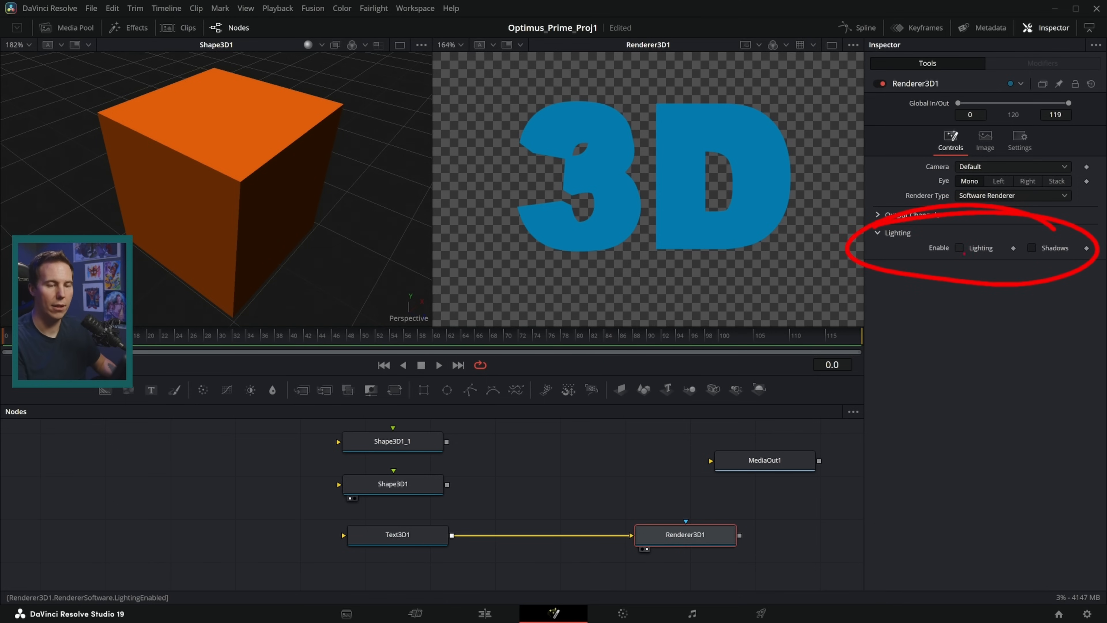
{"action": "key", "text": "Escape"}
- Enable both Lighting and Shadows for Renderer3D1
{"action": "left_click", "coordinate": [959, 248]}
{"action": "left_click", "coordinate": [1031, 247]}
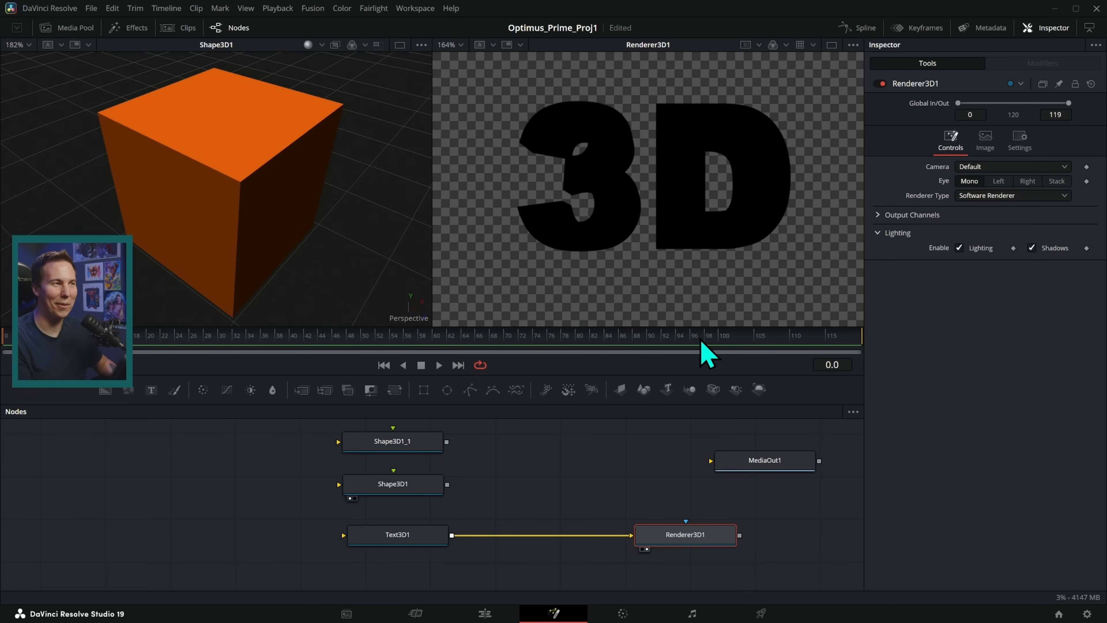
{"action": "left_click_drag", "start_coordinate": [687, 223], "coordinate": [672, 238]}
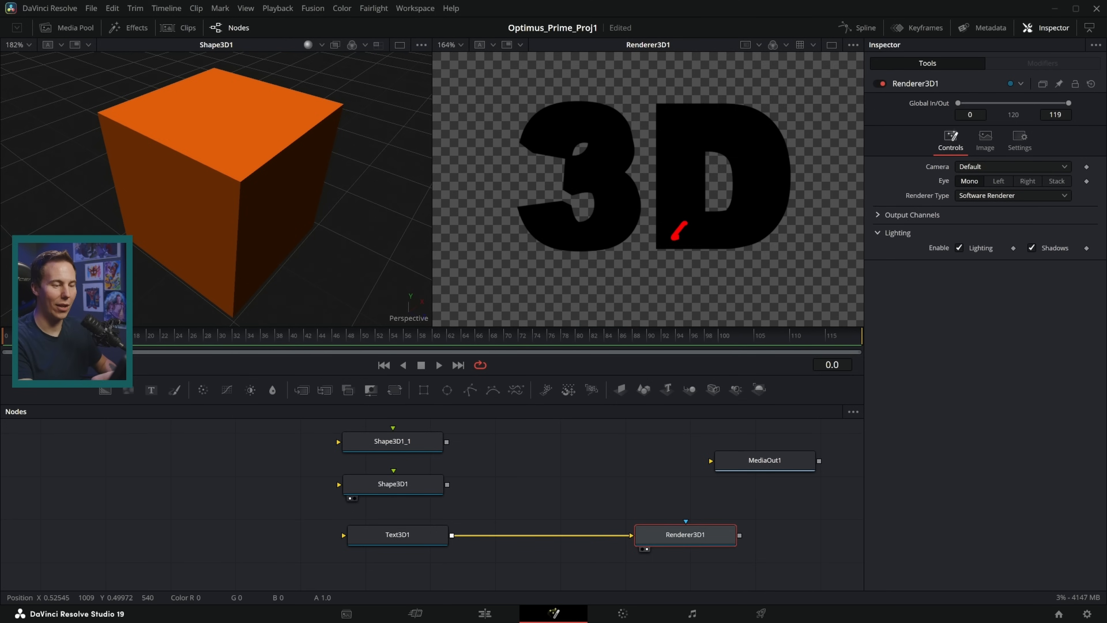
{"action": "key", "text": "Escape"}
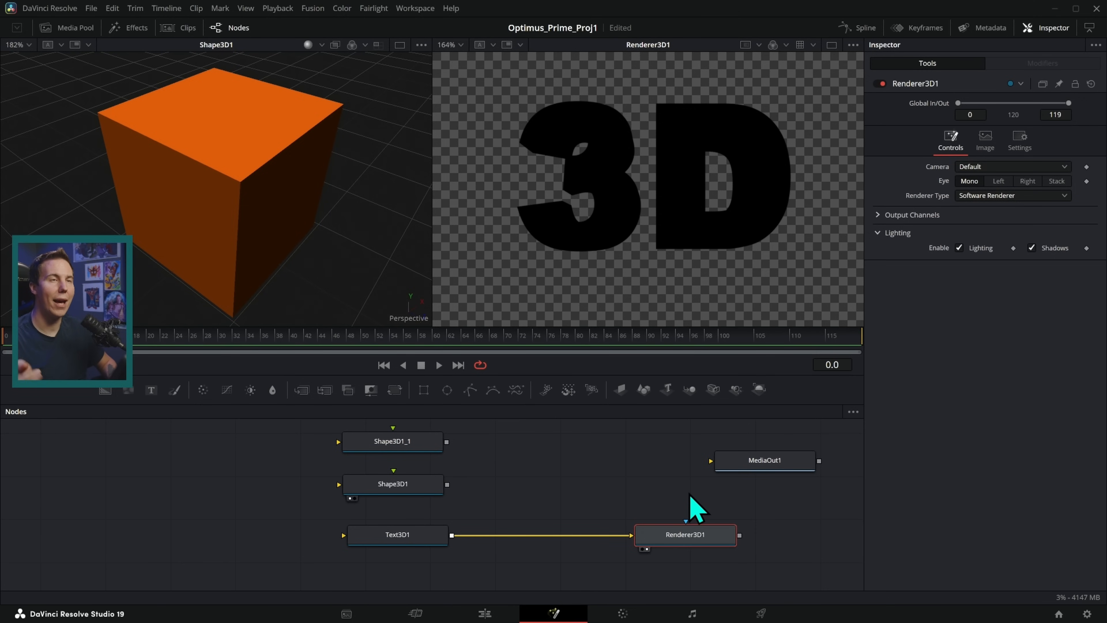
- Insert a Merge 3D node between Text3D1 and Renderer3D1
{"action": "left_click", "coordinate": [422, 536]}
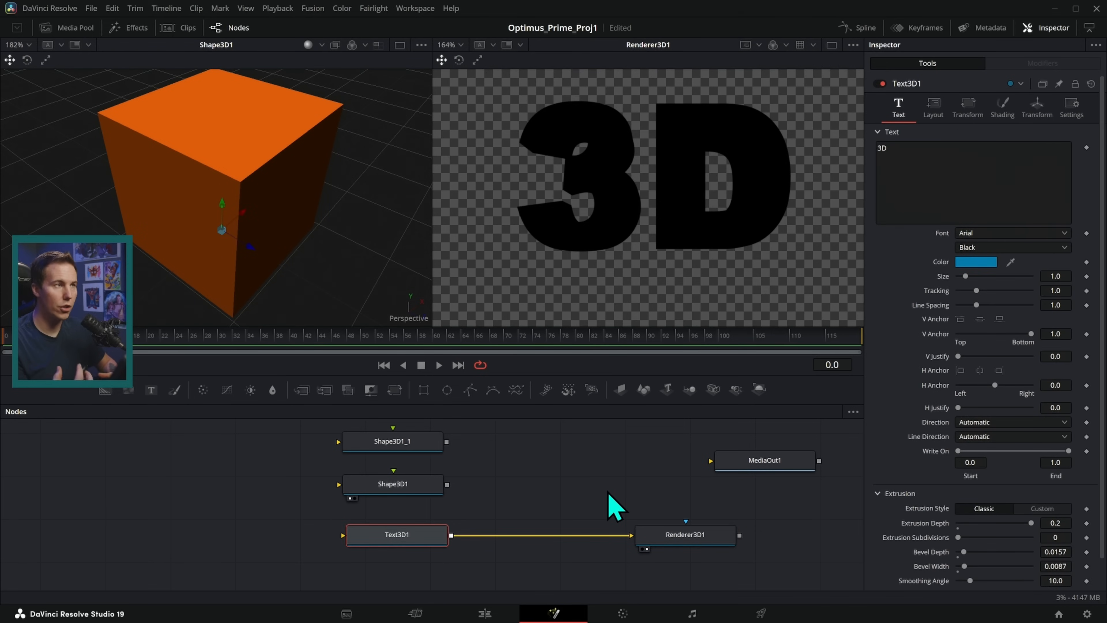
{"action": "key", "text": "shift+space"}
{"action": "type", "text": "rend"}
{"action": "key", "text": "BackSpace"}
{"action": "key", "text": "BackSpace"}
{"action": "key", "text": "BackSpace"}
{"action": "key", "text": "BackSpace"}
{"action": "type", "text": "merg"}
{"action": "key", "text": "Return"}
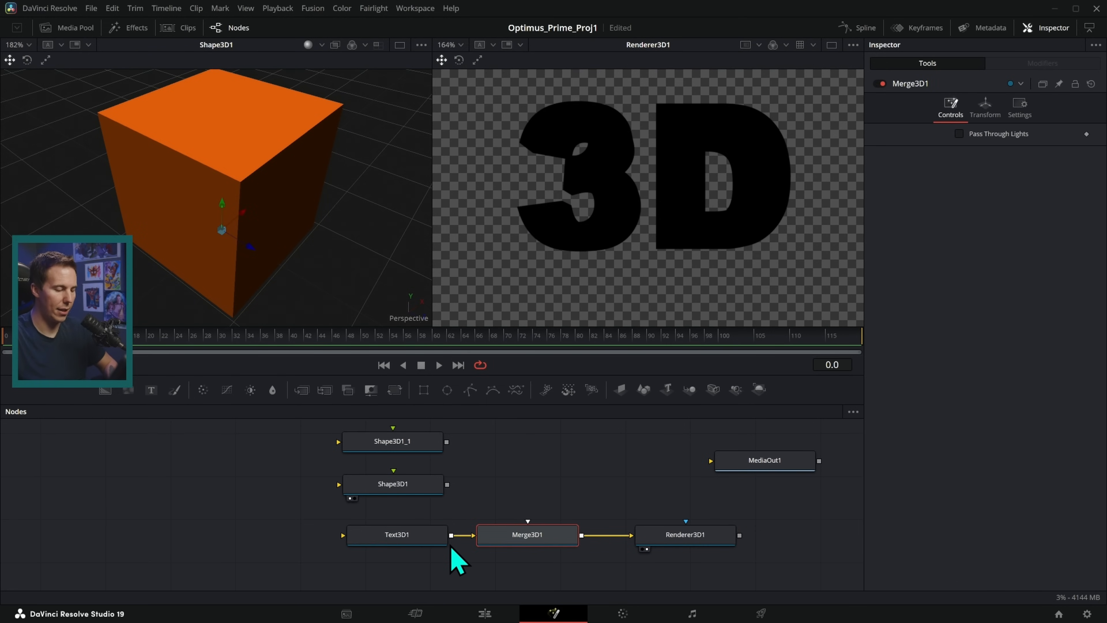
- Compare Merge3D1 with Renderer3D1 in the second viewer, ending on Merge3D1 with the text seen from the opposite side
{"action": "left_click_drag", "start_coordinate": [542, 539], "coordinate": [744, 187]}
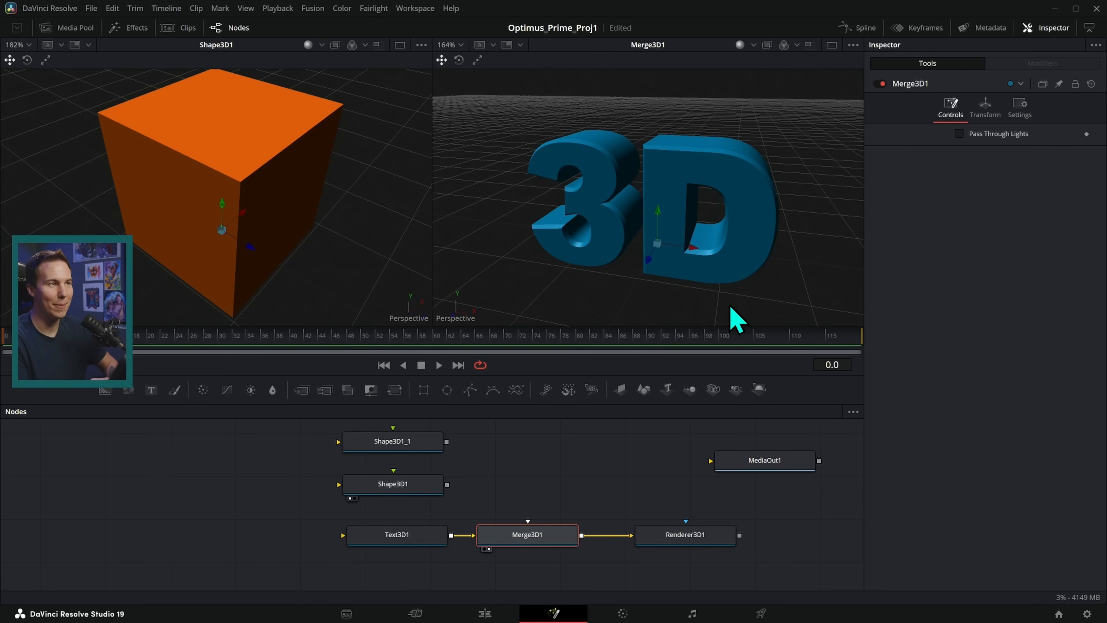
{"action": "left_click_drag", "start_coordinate": [697, 537], "coordinate": [785, 218]}
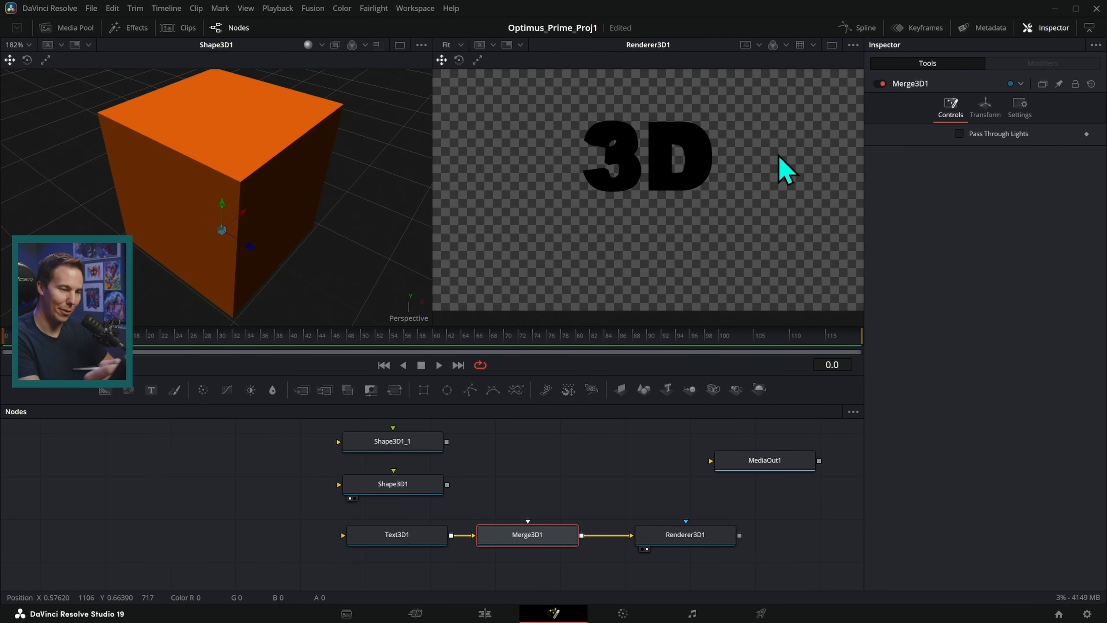
{"action": "left_click_drag", "start_coordinate": [565, 531], "coordinate": [771, 190]}
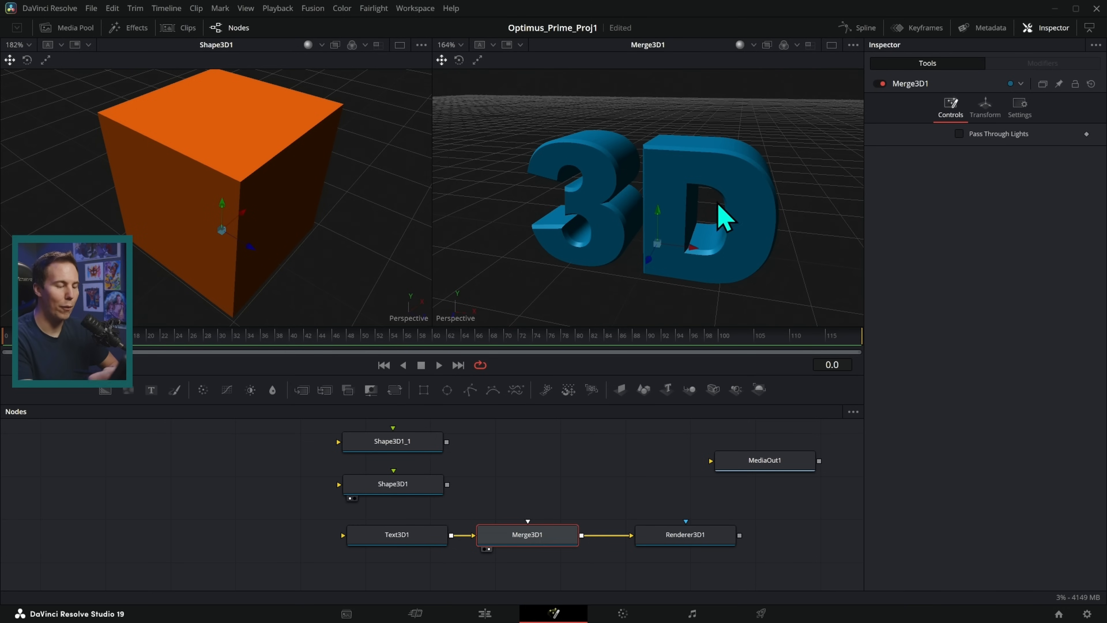
{"action": "left_click_drag", "start_coordinate": [713, 262], "coordinate": [684, 294]}
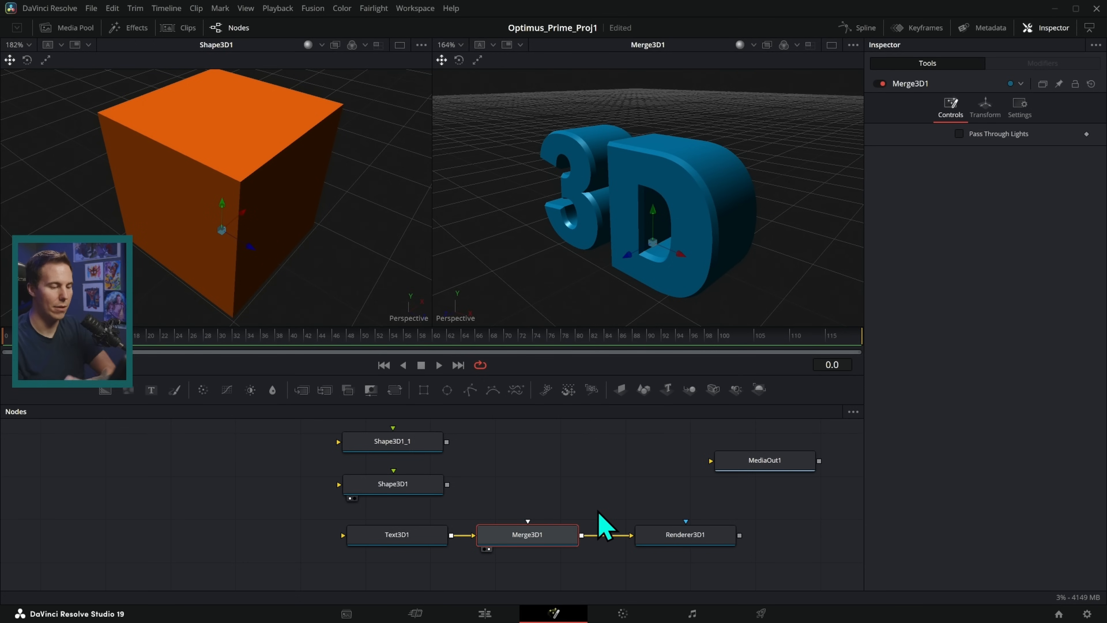
- Add a Spot Light node, connect it to Merge3D1 and place it directly above that node
{"action": "left_click", "coordinate": [545, 480]}
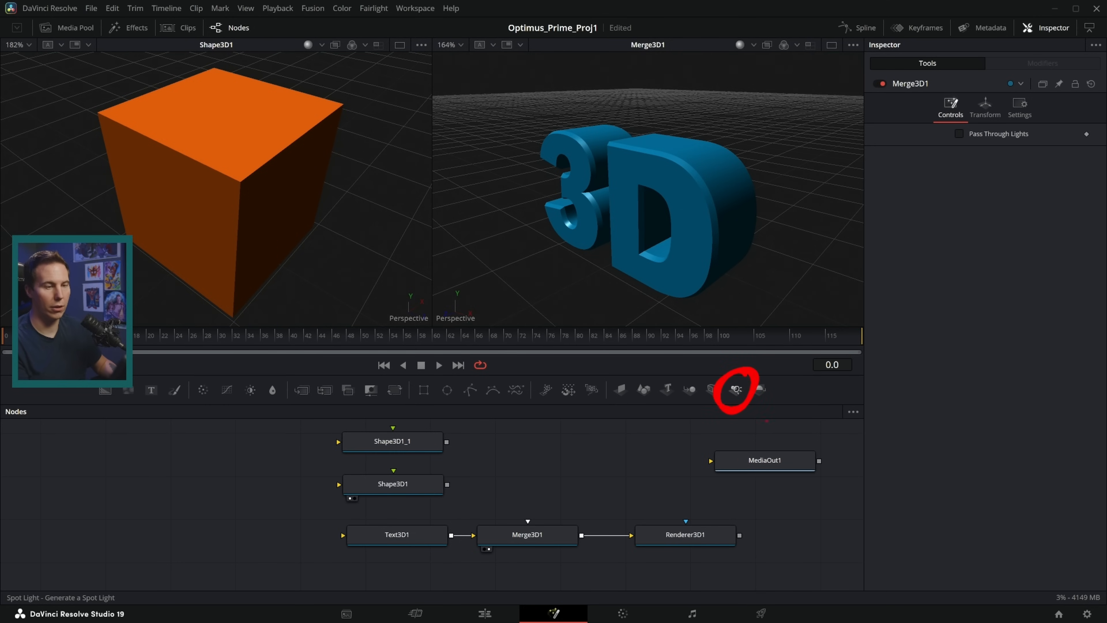
{"action": "left_click_drag", "start_coordinate": [737, 391], "coordinate": [530, 475]}
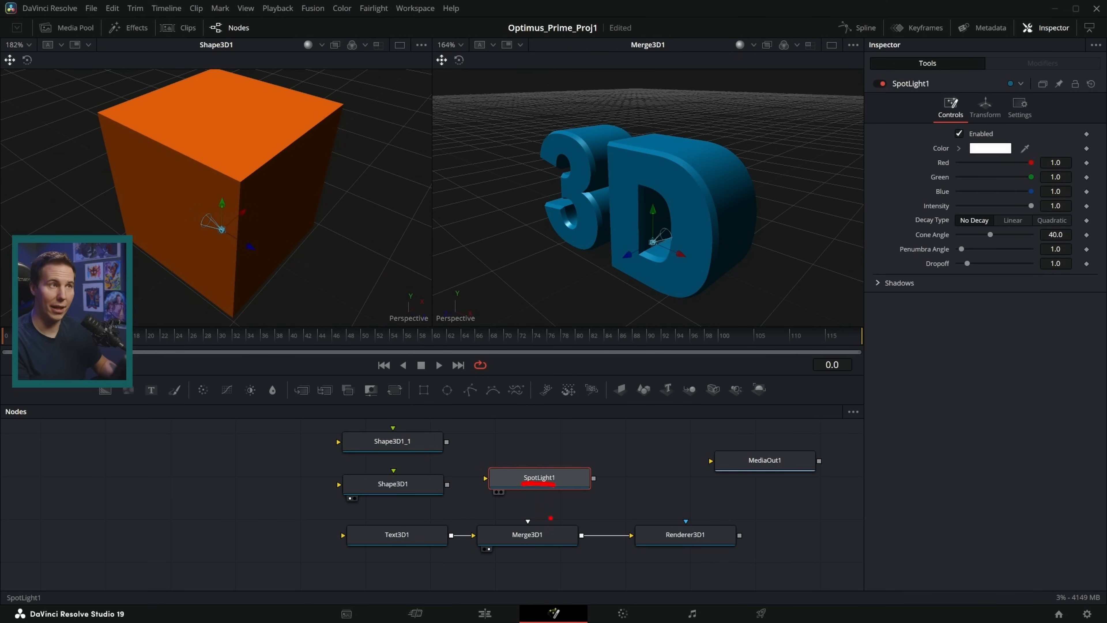
{"action": "left_click_drag", "start_coordinate": [593, 478], "coordinate": [527, 550]}
{"action": "left_click_drag", "start_coordinate": [564, 489], "coordinate": [551, 488]}
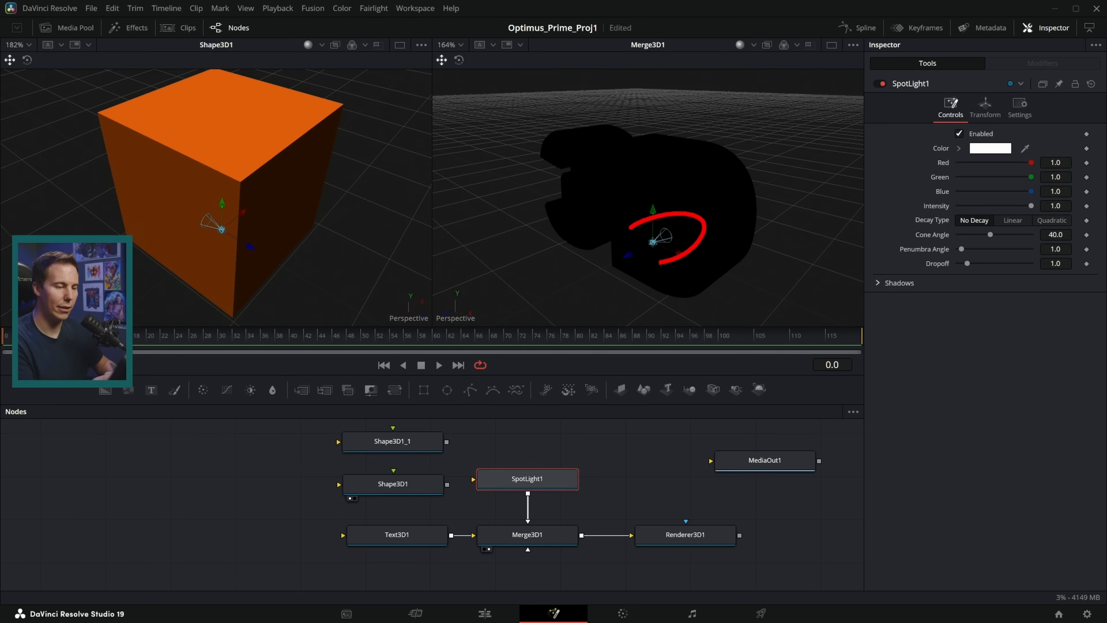
- Move SpotLight1 out in front of the 3D text and widen its cone angle to 90
{"action": "mouse_move", "coordinate": [622, 268]}
{"action": "left_mouse_down"}
{"action": "mouse_move", "coordinate": [526, 314]}
{"action": "mouse_move", "coordinate": [561, 304]}
{"action": "mouse_move", "coordinate": [542, 284]}
{"action": "mouse_move", "coordinate": [528, 221]}
{"action": "mouse_move", "coordinate": [548, 267]}
{"action": "mouse_move", "coordinate": [506, 255]}
{"action": "mouse_move", "coordinate": [451, 273]}
{"action": "left_mouse_up"}
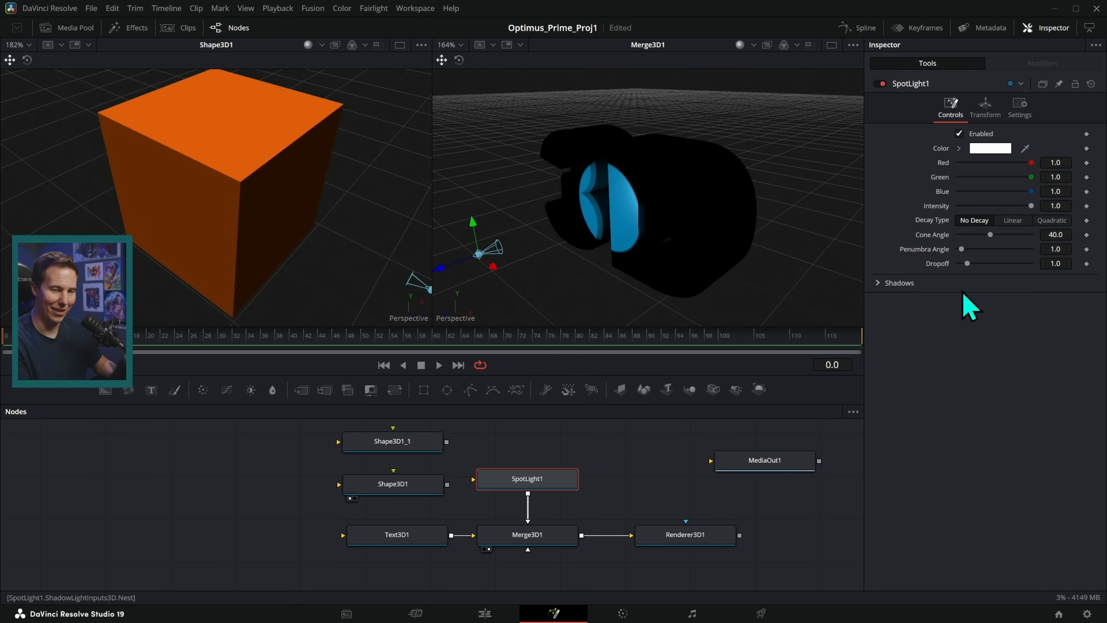
{"action": "left_click_drag", "start_coordinate": [990, 234], "coordinate": [1041, 252]}
{"action": "left_click_drag", "start_coordinate": [597, 279], "coordinate": [677, 278]}
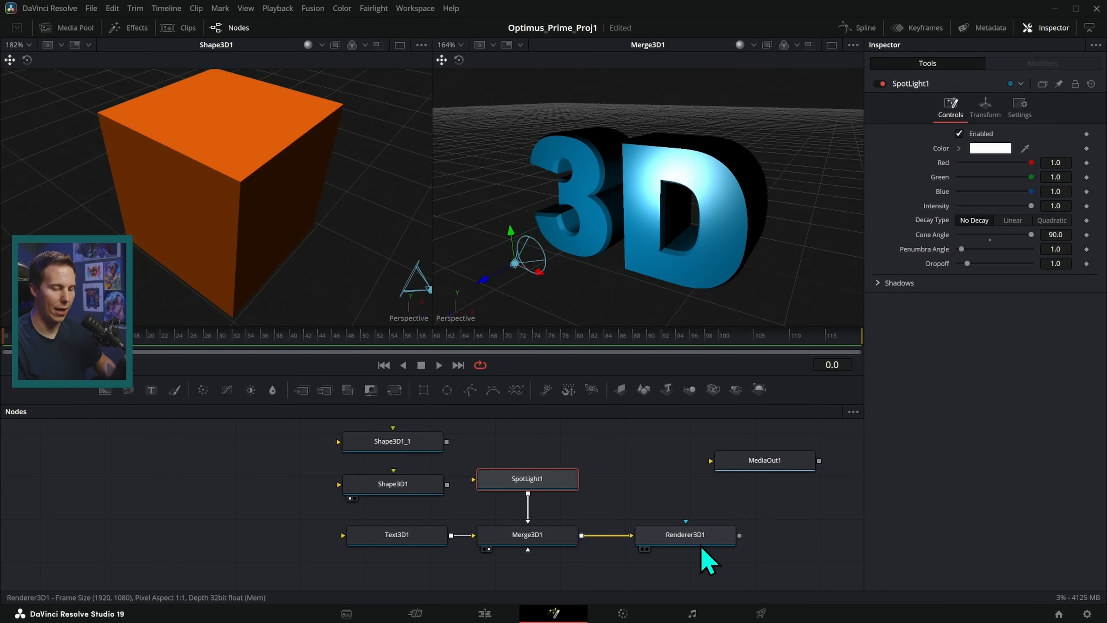
- Show Renderer3D1 enlarged in the second viewer and Merge3D1 in the first, angled to see both the text and the spot light
{"action": "left_click_drag", "start_coordinate": [709, 540], "coordinate": [788, 222]}
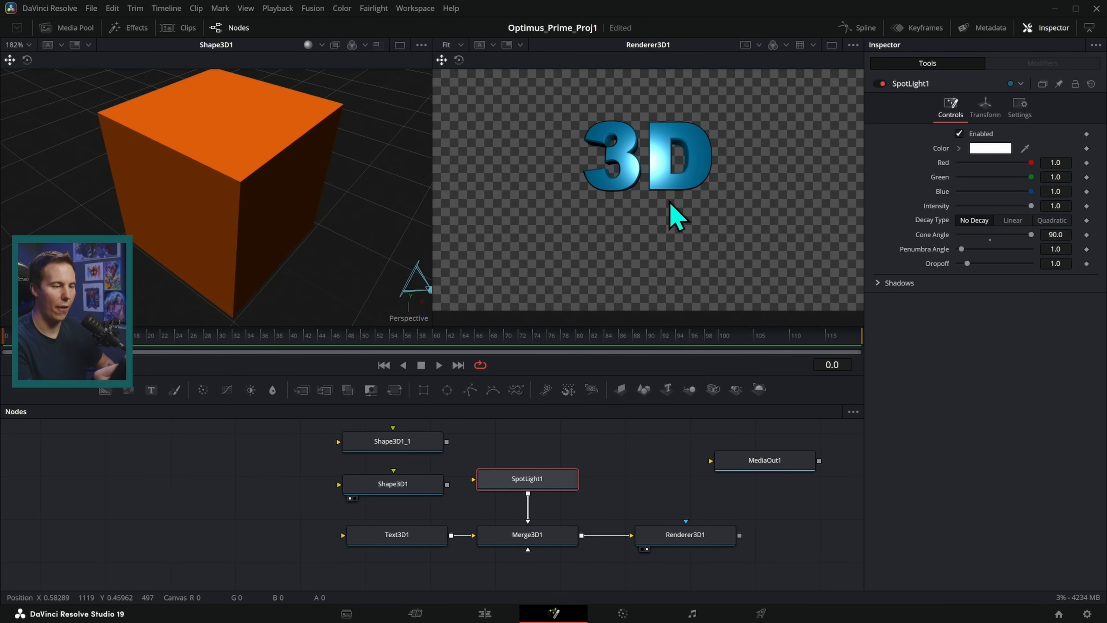
{"action": "scroll", "coordinate": [667, 210], "scroll_direction": "up", "scroll_amount": 5}
{"action": "scroll", "coordinate": [759, 263], "scroll_direction": "up", "scroll_amount": 2}
{"action": "left_click_drag", "start_coordinate": [727, 195], "coordinate": [772, 253]}
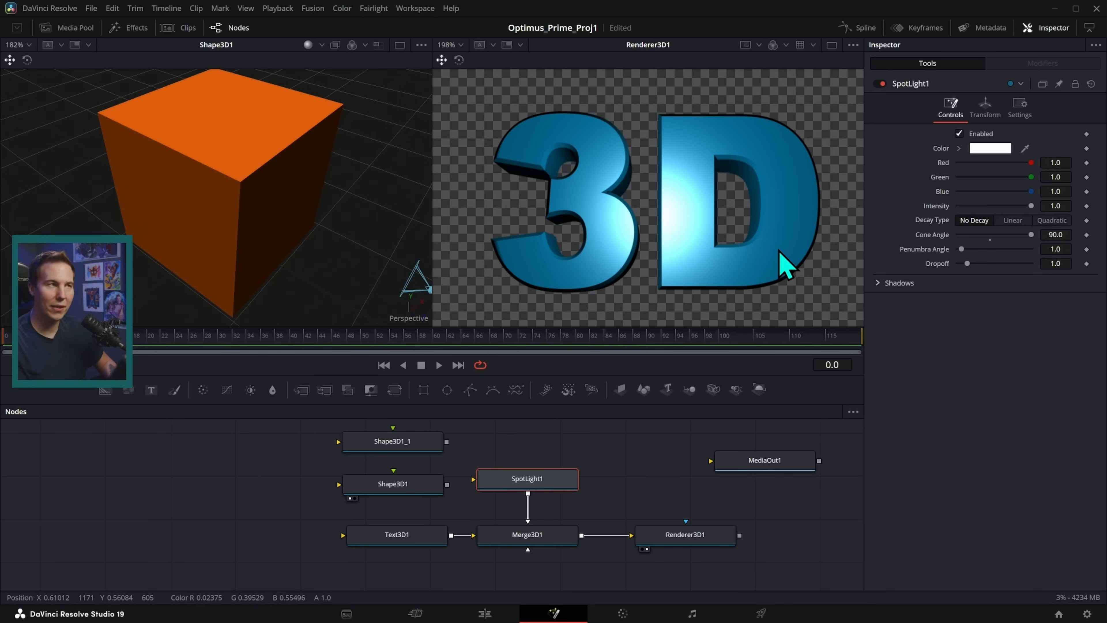
{"action": "left_click", "coordinate": [540, 538]}
{"action": "key", "text": "1"}
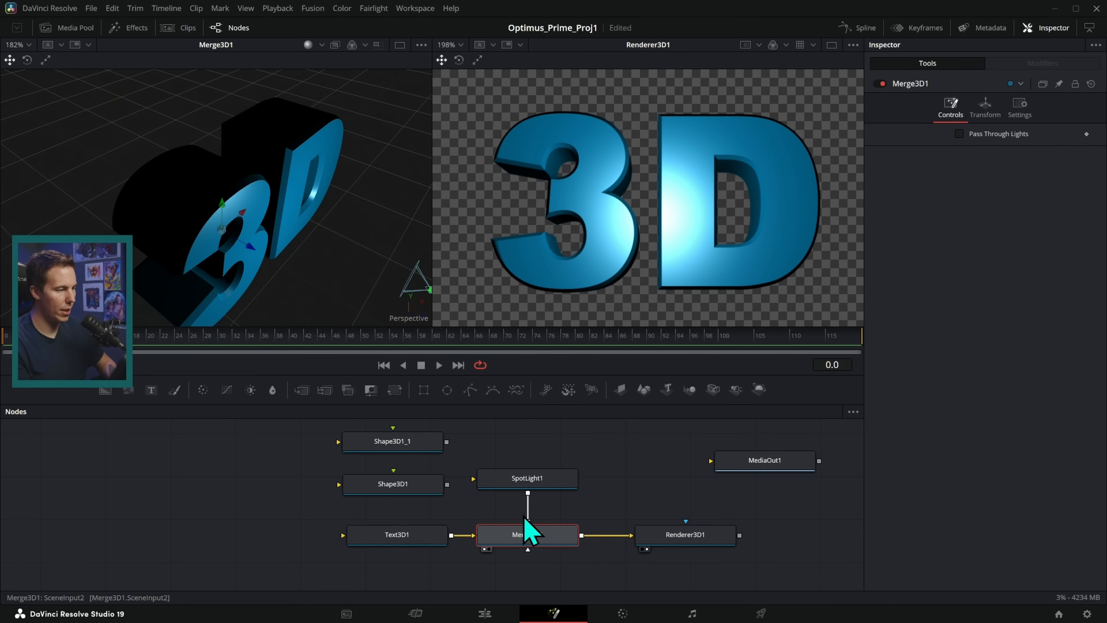
{"action": "left_click_drag", "start_coordinate": [349, 257], "coordinate": [339, 274]}
{"action": "left_click_drag", "start_coordinate": [274, 159], "coordinate": [267, 194]}
{"action": "left_click_drag", "start_coordinate": [351, 228], "coordinate": [259, 96]}
{"action": "left_click_drag", "start_coordinate": [351, 258], "coordinate": [133, 268]}
{"action": "left_click_drag", "start_coordinate": [322, 238], "coordinate": [166, 201]}
{"action": "left_click_drag", "start_coordinate": [287, 197], "coordinate": [204, 132]}
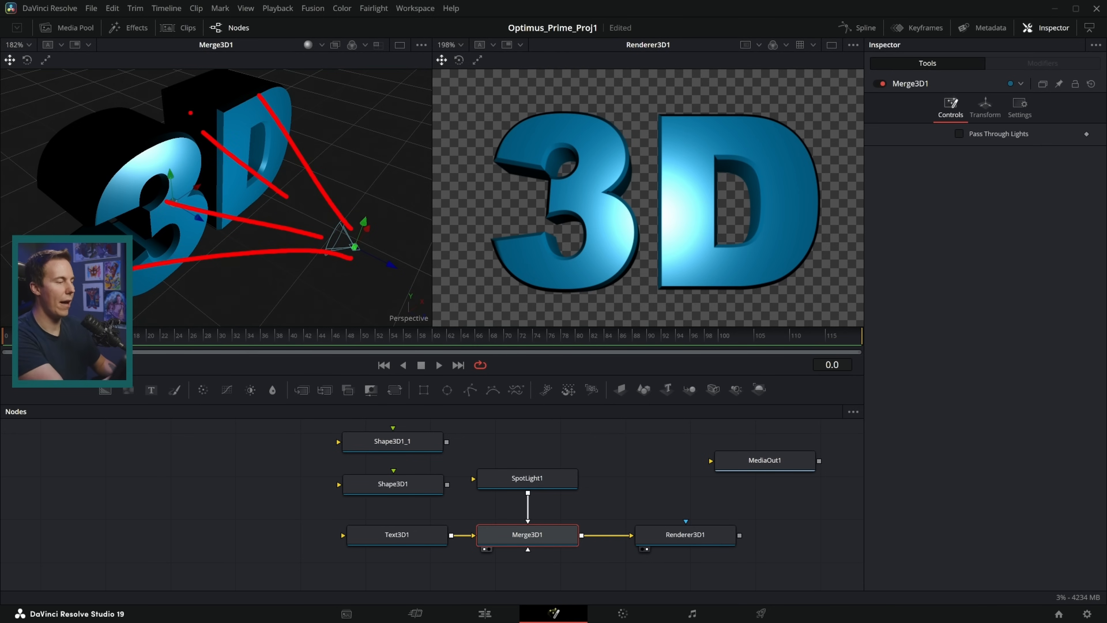
{"action": "left_click_drag", "start_coordinate": [302, 197], "coordinate": [224, 117]}
{"action": "left_click_drag", "start_coordinate": [257, 208], "coordinate": [129, 153]}
{"action": "left_click_drag", "start_coordinate": [262, 274], "coordinate": [139, 281]}
{"action": "left_click_drag", "start_coordinate": [222, 238], "coordinate": [132, 238]}
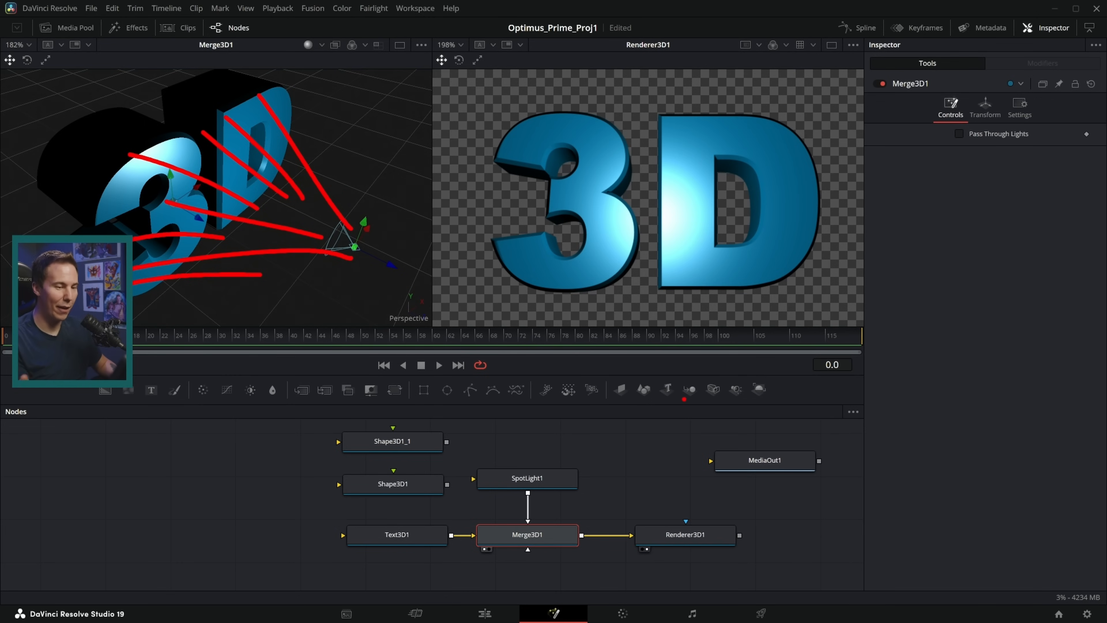
{"action": "key", "text": "Escape"}
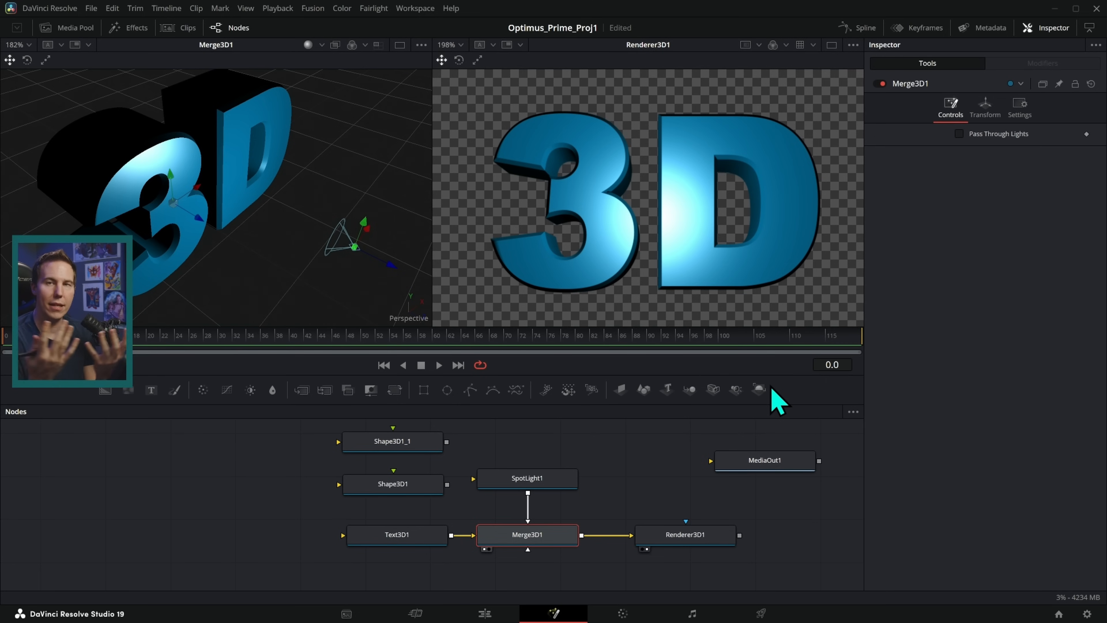
- Set SpotLight1's intensity to 30, keeping the cone angle at 90
{"action": "left_click", "coordinate": [566, 482]}
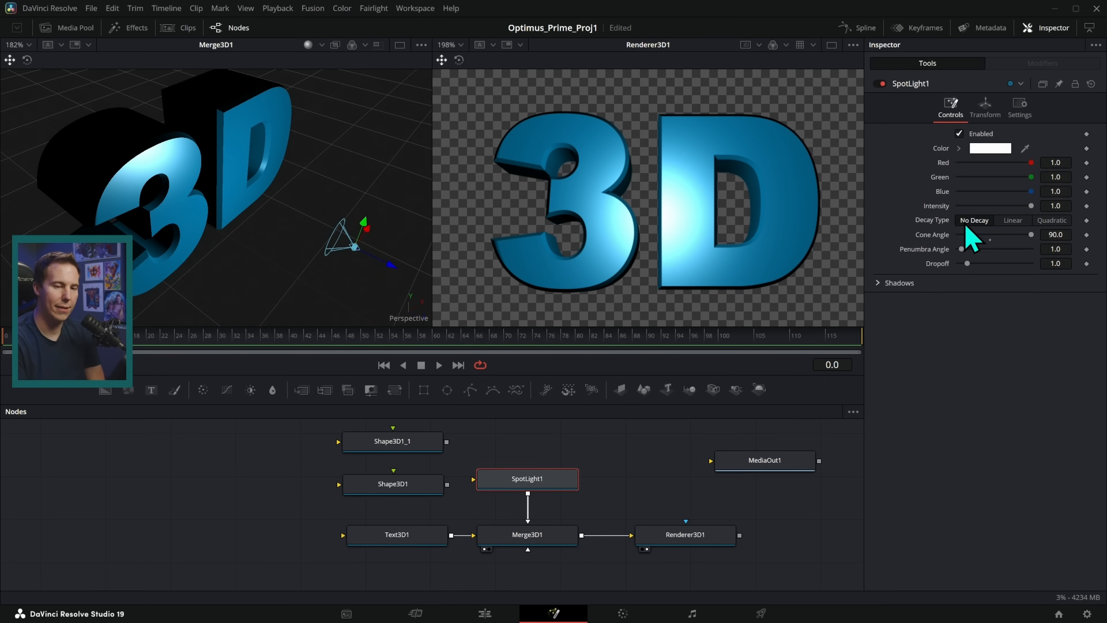
{"action": "left_click", "coordinate": [1058, 206]}
{"action": "type", "text": "3"}
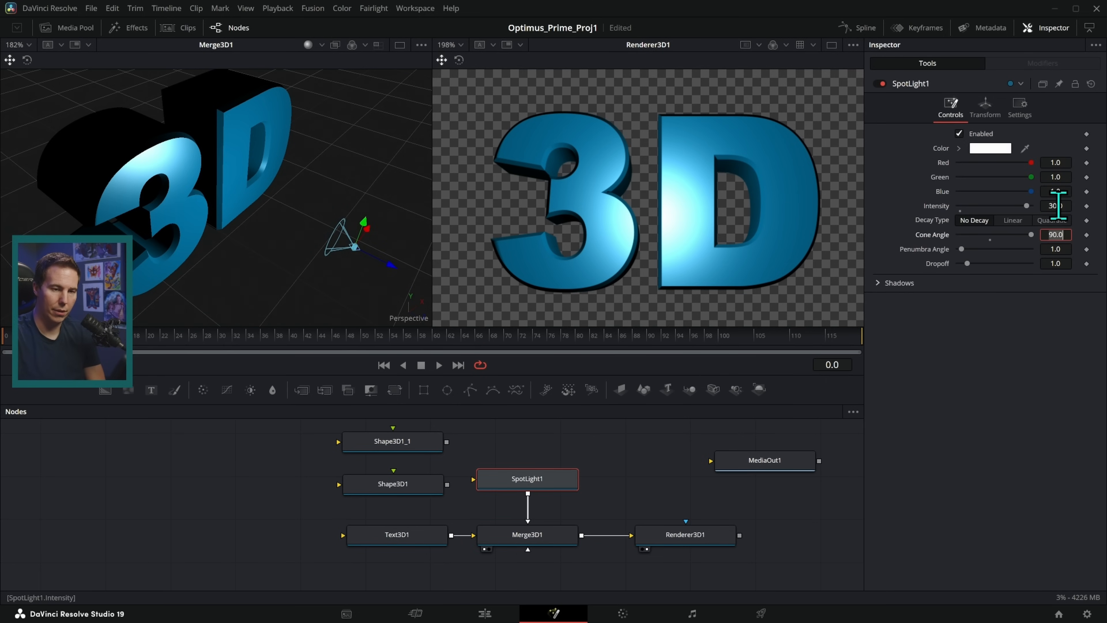
{"action": "type", "text": "0"}
{"action": "key", "text": "Tab"}
{"action": "type", "text": "90"}
{"action": "key", "text": "Tab"}
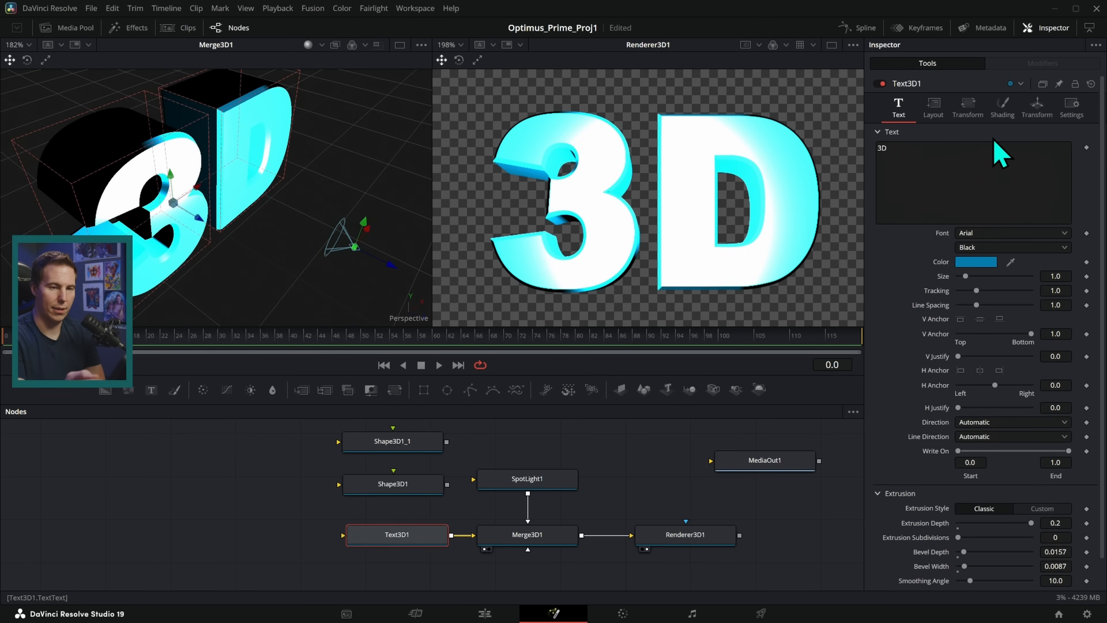
- Set the specular intensity of Text3D1's material to 0 and reduce SpotLight1's intensity to 2.02
{"action": "left_click", "coordinate": [1002, 107]}
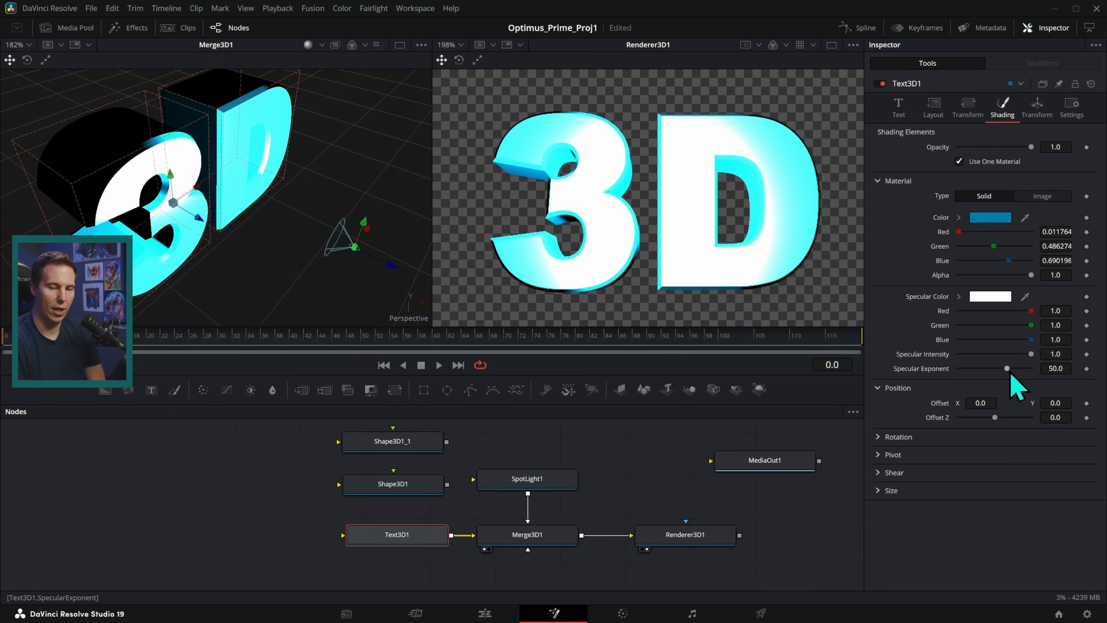
{"action": "left_click_drag", "start_coordinate": [1030, 354], "coordinate": [954, 355]}
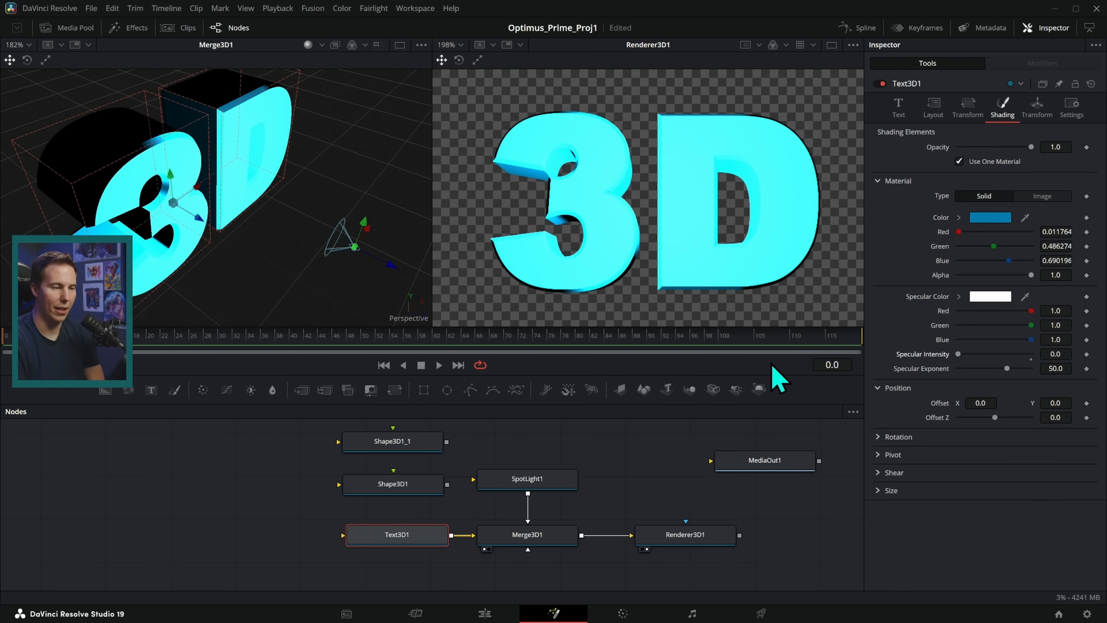
{"action": "left_click", "coordinate": [526, 478]}
{"action": "left_click_drag", "start_coordinate": [1045, 205], "coordinate": [962, 216]}
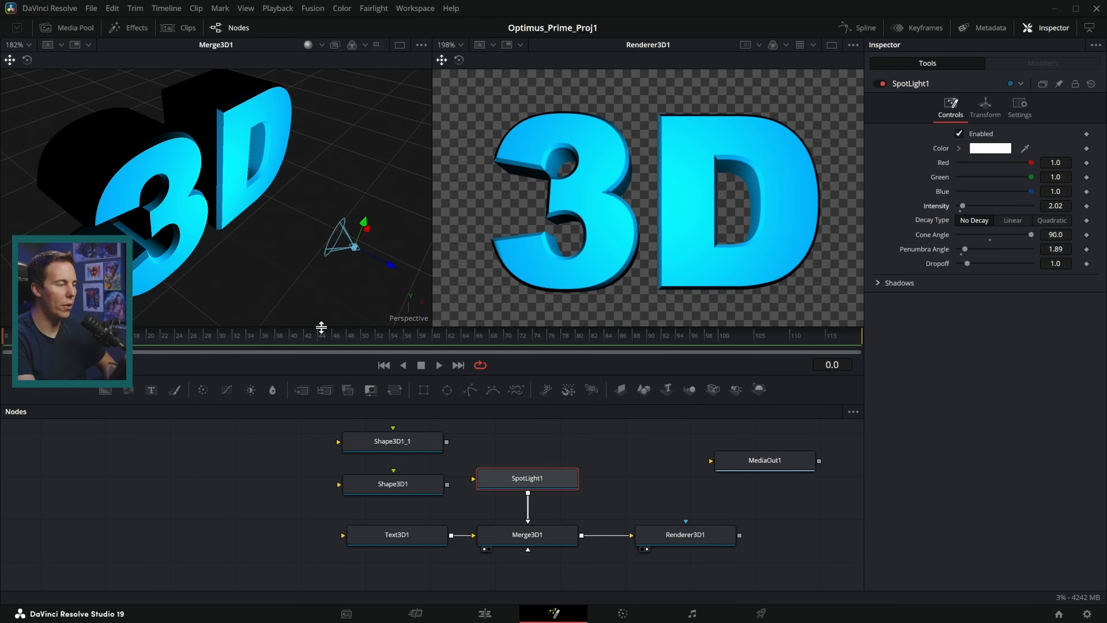
- Move SpotLight1 to the D's side of the text, at about X 0.50 and Z 0.60, and set its Y rotation to 31.3
{"action": "mouse_move", "coordinate": [279, 289]}
{"action": "left_mouse_down"}
{"action": "mouse_move", "coordinate": [301, 284]}
{"action": "mouse_move", "coordinate": [260, 252]}
{"action": "mouse_move", "coordinate": [361, 230]}
{"action": "mouse_move", "coordinate": [257, 243]}
{"action": "mouse_move", "coordinate": [269, 274]}
{"action": "left_mouse_up"}
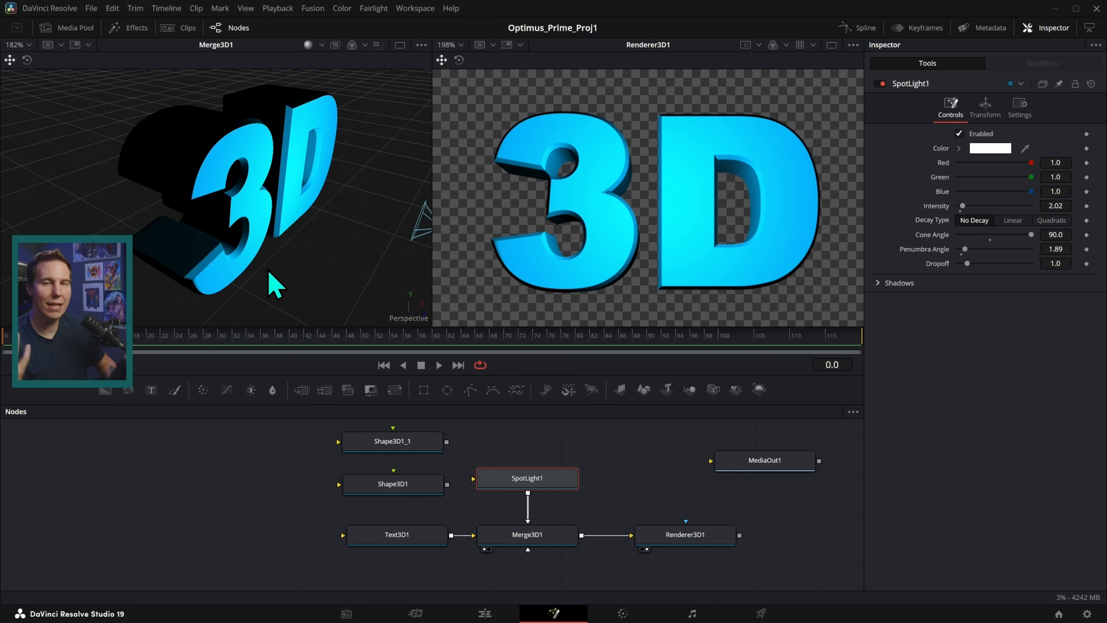
{"action": "left_click_drag", "start_coordinate": [432, 284], "coordinate": [539, 283]}
{"action": "mouse_move", "coordinate": [409, 275]}
{"action": "left_mouse_down"}
{"action": "mouse_move", "coordinate": [447, 256]}
{"action": "mouse_move", "coordinate": [412, 273]}
{"action": "left_mouse_up"}
{"action": "left_click_drag", "start_coordinate": [335, 247], "coordinate": [460, 225]}
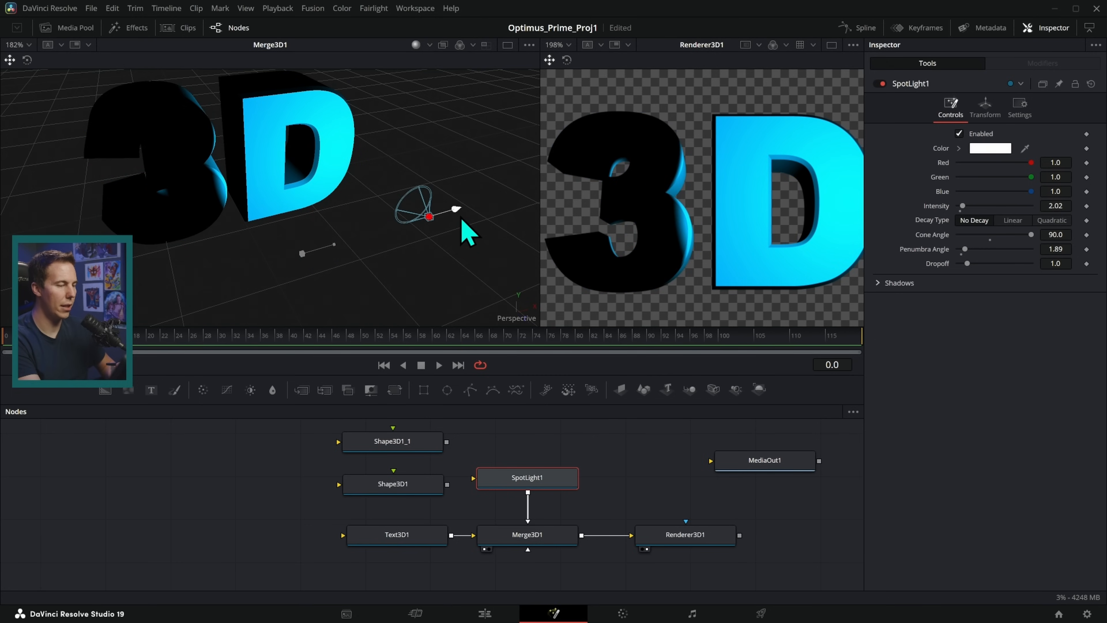
{"action": "left_click", "coordinate": [985, 107]}
{"action": "left_click_drag", "start_coordinate": [990, 240], "coordinate": [1027, 239]}
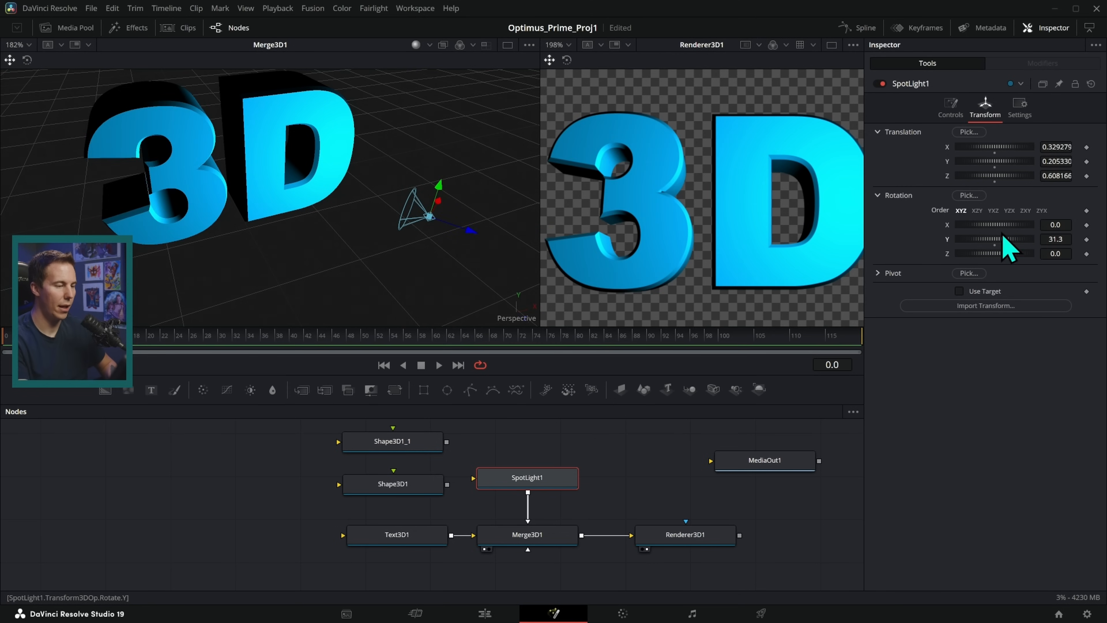
{"action": "left_click_drag", "start_coordinate": [472, 232], "coordinate": [481, 193]}
{"action": "left_click_drag", "start_coordinate": [491, 267], "coordinate": [332, 283]}
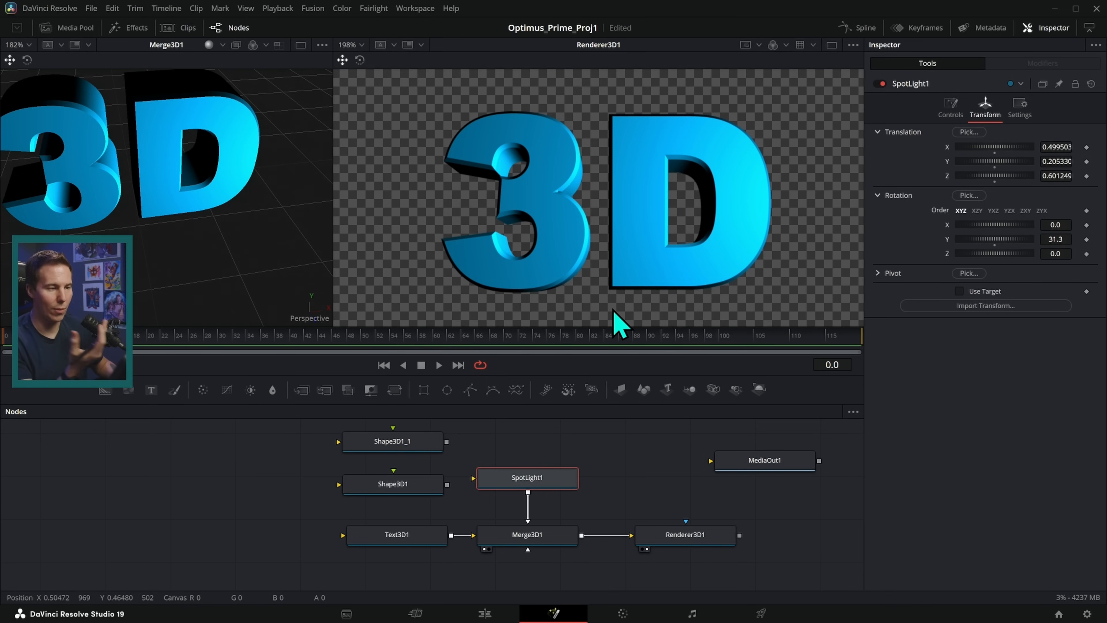
- Raise the specular intensity of Text3D1's material to 0.63
{"action": "left_click", "coordinate": [405, 536]}
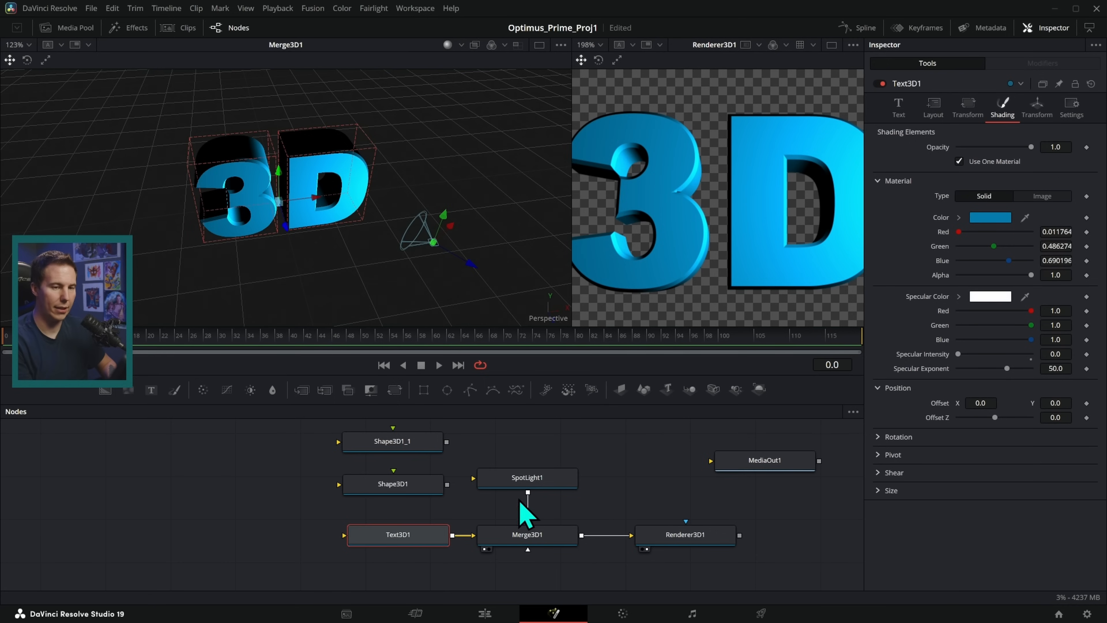
{"action": "left_click_drag", "start_coordinate": [959, 355], "coordinate": [1002, 358]}
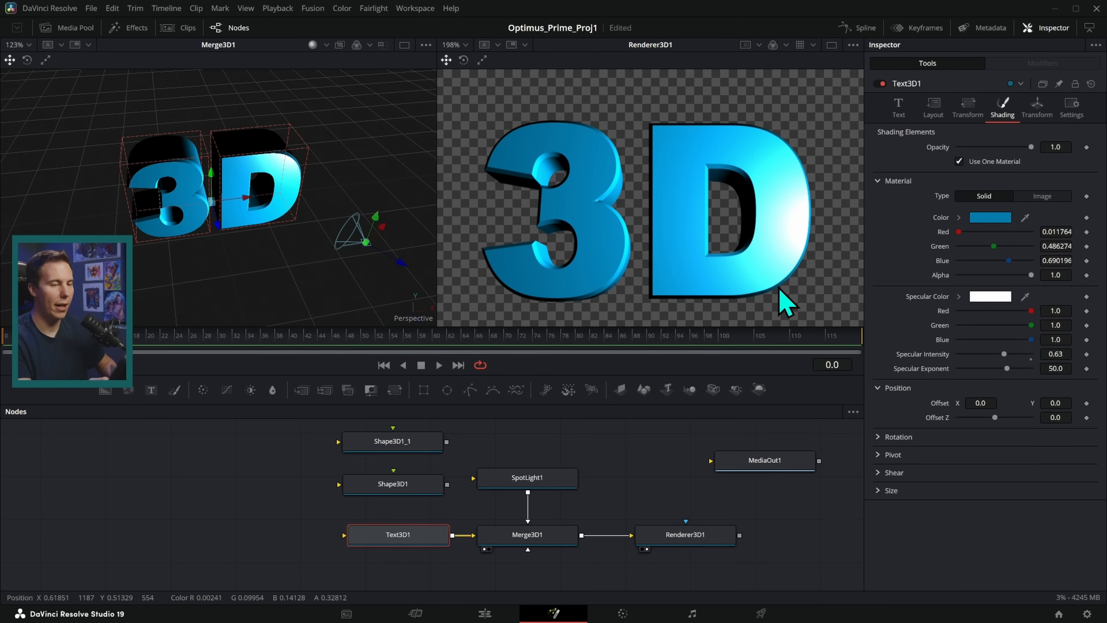
{"action": "key", "text": "ctrl+2"}
{"action": "left_click_drag", "start_coordinate": [813, 188], "coordinate": [797, 272]}
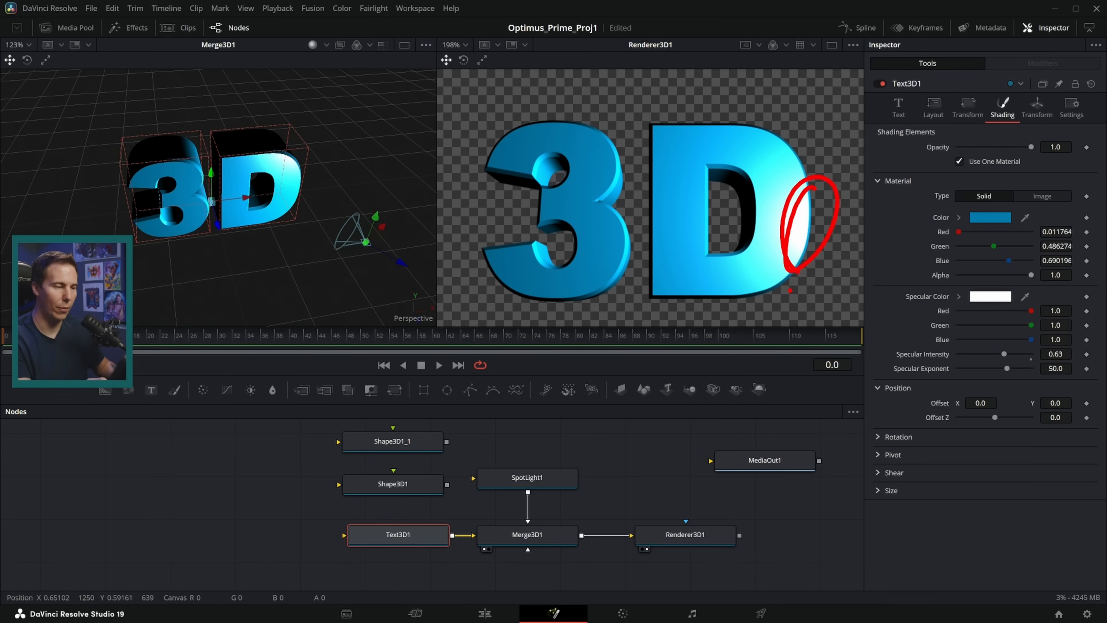
{"action": "key", "text": "Escape"}
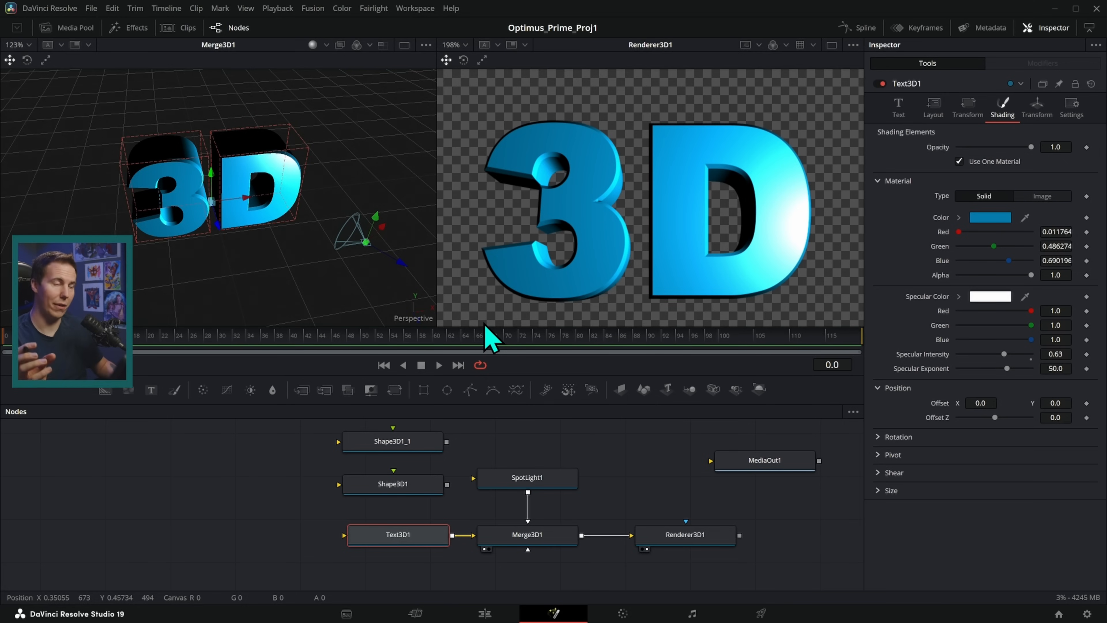
- Shift SpotLight1 farther to the side, to about X 0.66 and Z 0.50, and set its Y rotation to 54.8
{"action": "left_click", "coordinate": [545, 480]}
{"action": "left_click_drag", "start_coordinate": [388, 240], "coordinate": [409, 208]}
{"action": "left_click_drag", "start_coordinate": [994, 240], "coordinate": [1012, 243]}
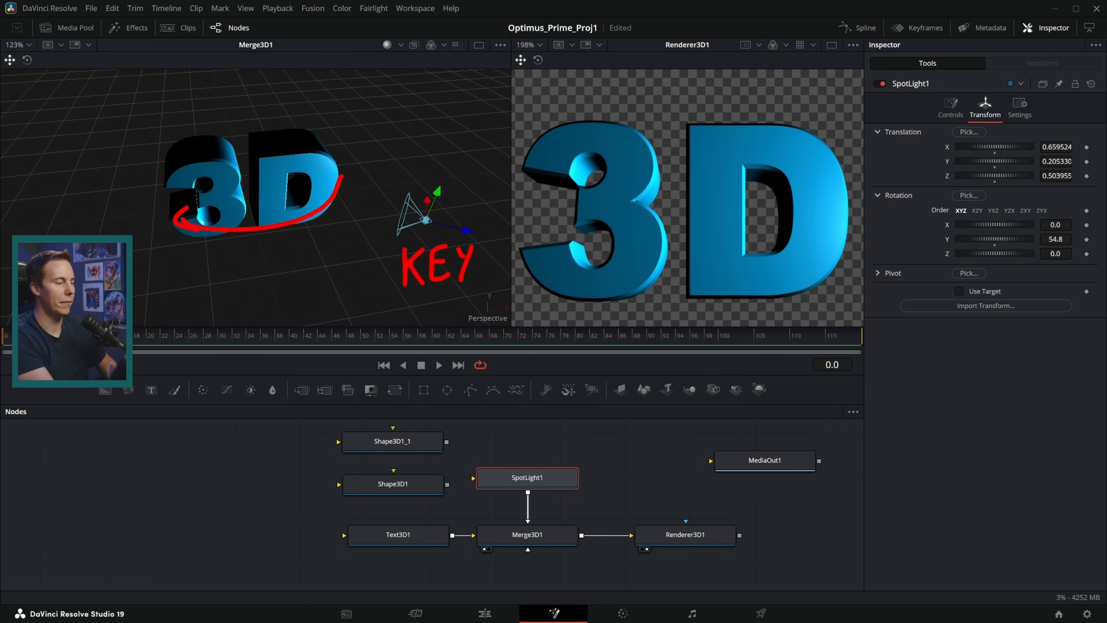
{"action": "key", "text": "Escape"}
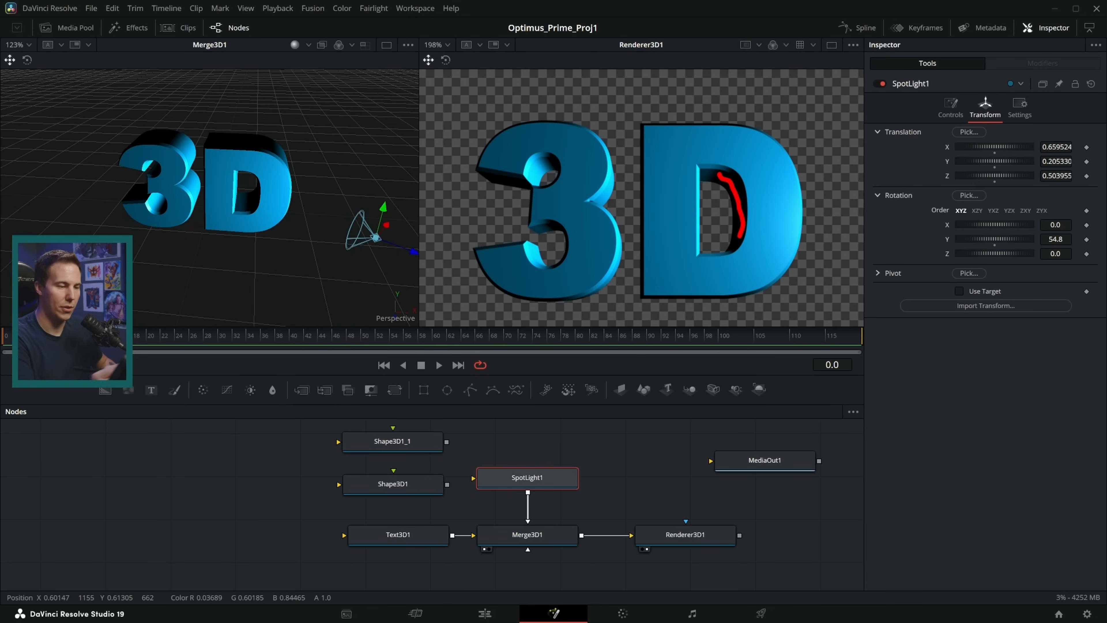
{"action": "key", "text": "Escape"}
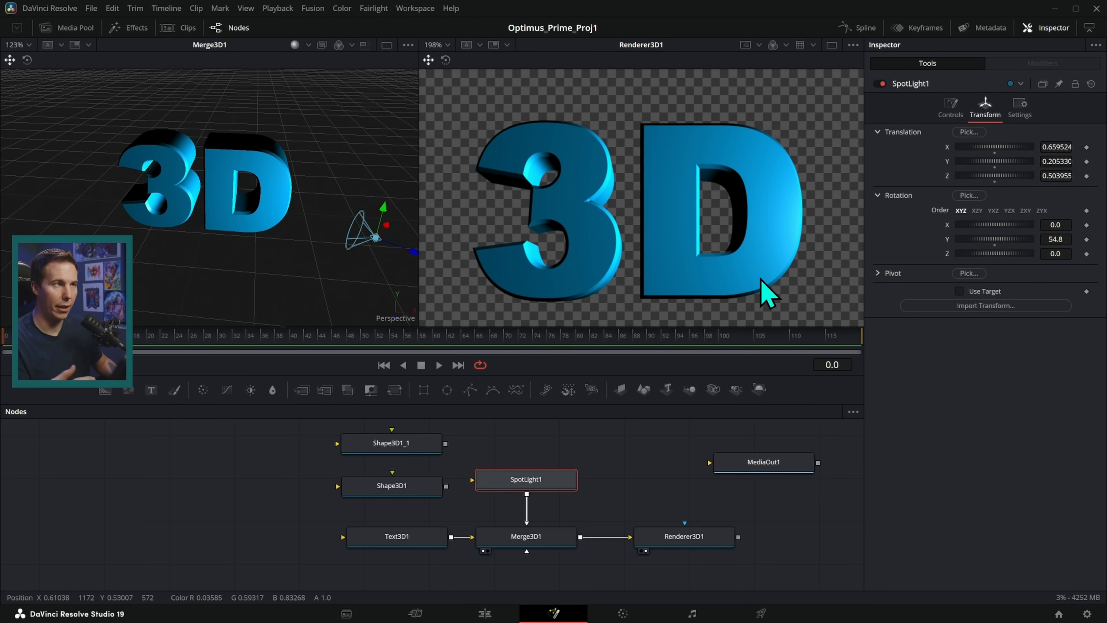
- Rename the SpotLight1 node as KEY
{"action": "left_click_drag", "start_coordinate": [761, 277], "coordinate": [700, 278]}
{"action": "left_click_drag", "start_coordinate": [658, 473], "coordinate": [670, 468]}
{"action": "left_click_drag", "start_coordinate": [705, 273], "coordinate": [748, 260]}
{"action": "left_click_drag", "start_coordinate": [570, 485], "coordinate": [518, 484]}
{"action": "key", "text": "F2"}
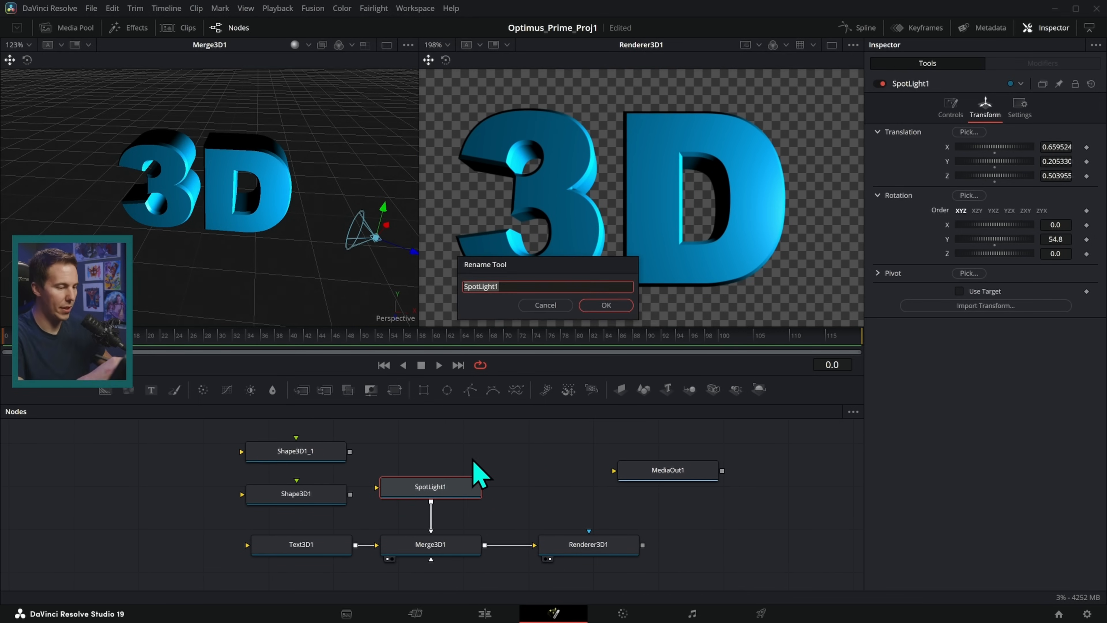
{"action": "type", "text": "KEY"}
{"action": "key", "text": "Return"}
- Duplicate the KEY light into Merge3D1 and rename the copy FILL
{"action": "key", "text": "ctrl+c"}
{"action": "key", "text": "ctrl+v"}
{"action": "left_click_drag", "start_coordinate": [553, 474], "coordinate": [477, 546]}
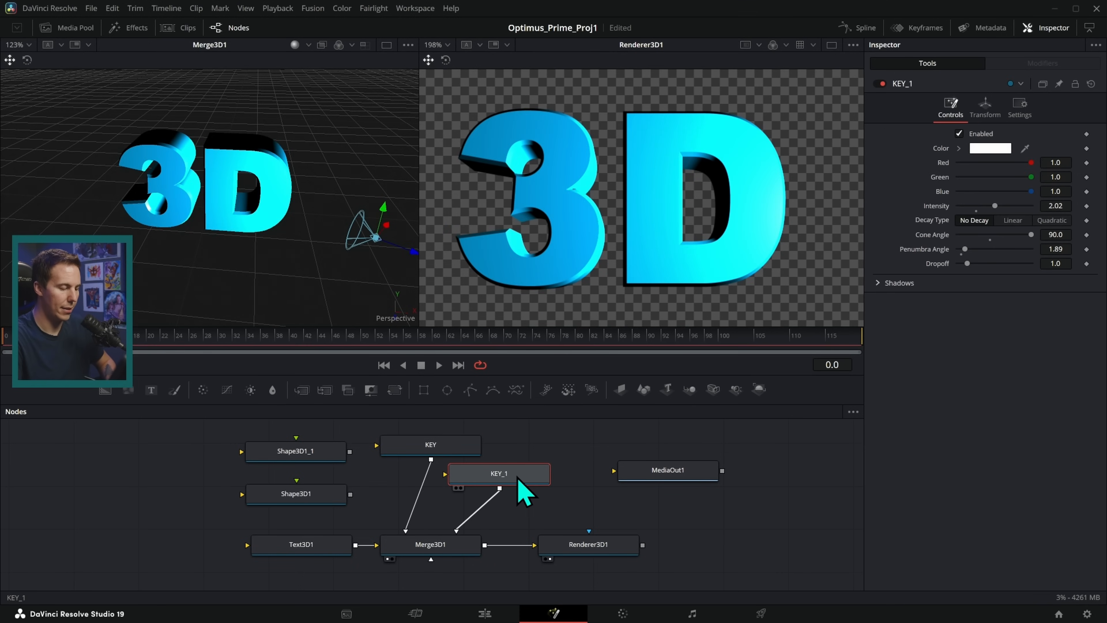
{"action": "key", "text": "F2"}
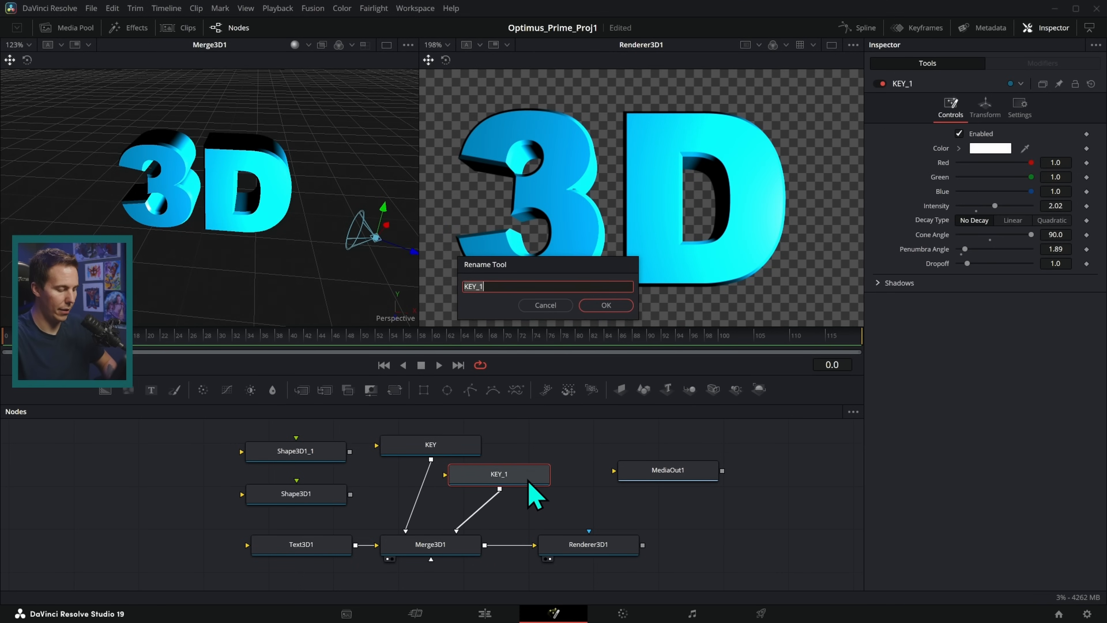
{"action": "key", "text": "Return"}
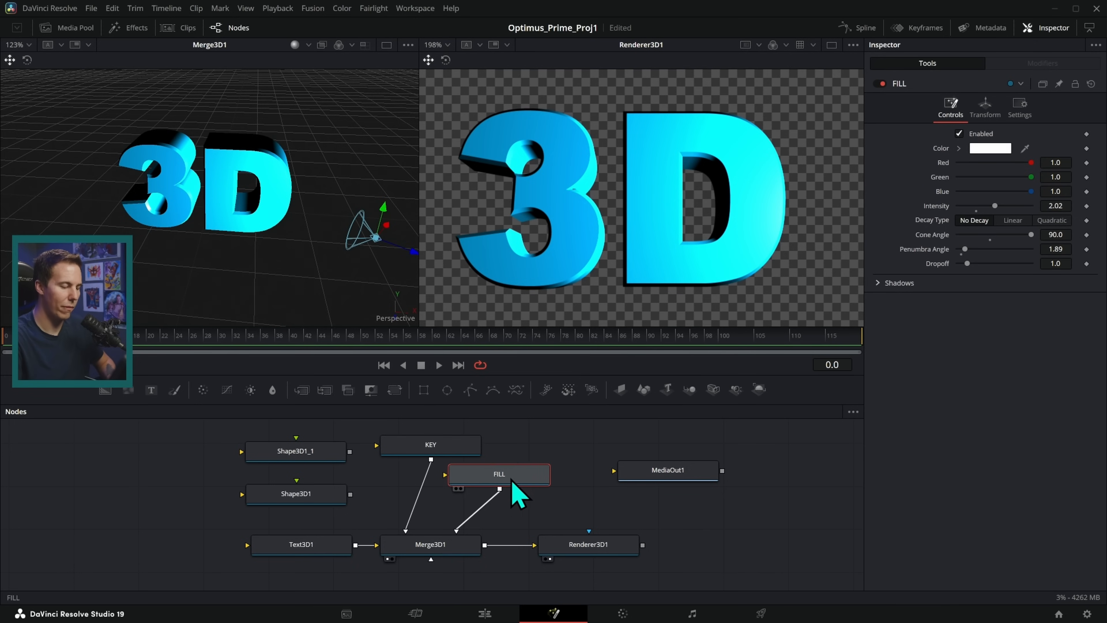
{"action": "left_click_drag", "start_coordinate": [521, 483], "coordinate": [535, 484]}
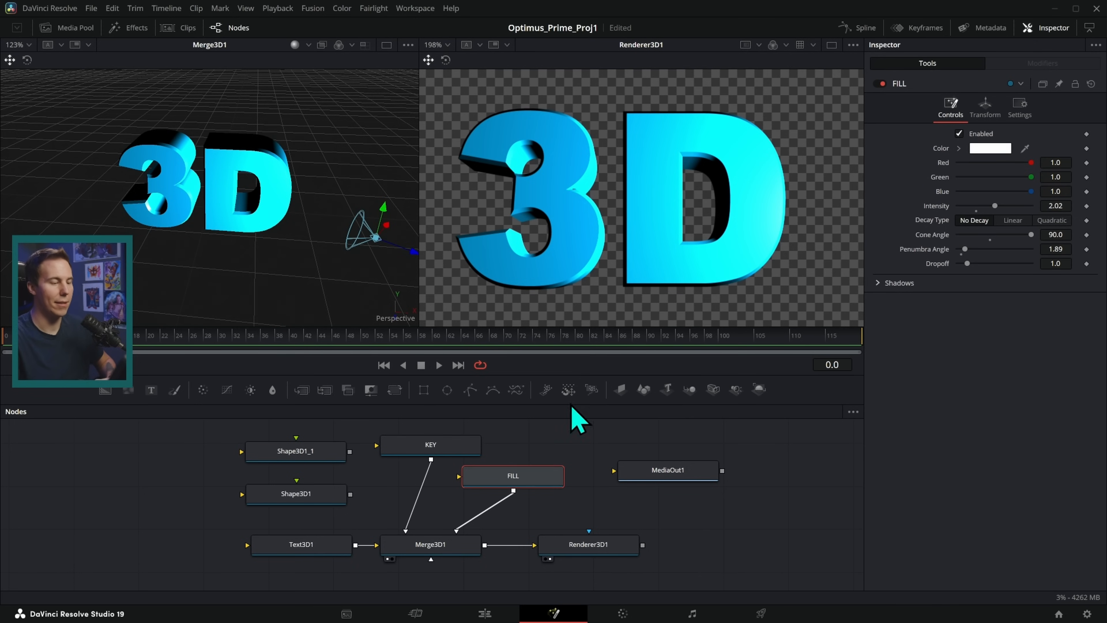
- Move the FILL light to the opposite side of the text, to about X -0.51 and Z 0.61, with its Y rotation at 10.5
{"action": "left_click", "coordinate": [480, 543]}
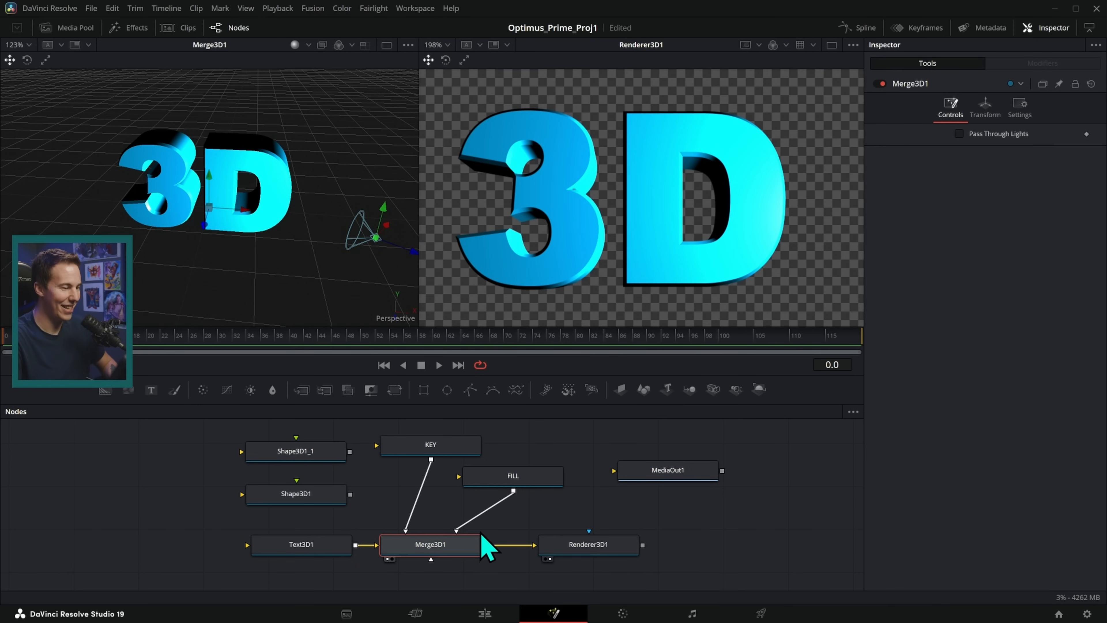
{"action": "left_click", "coordinate": [543, 482]}
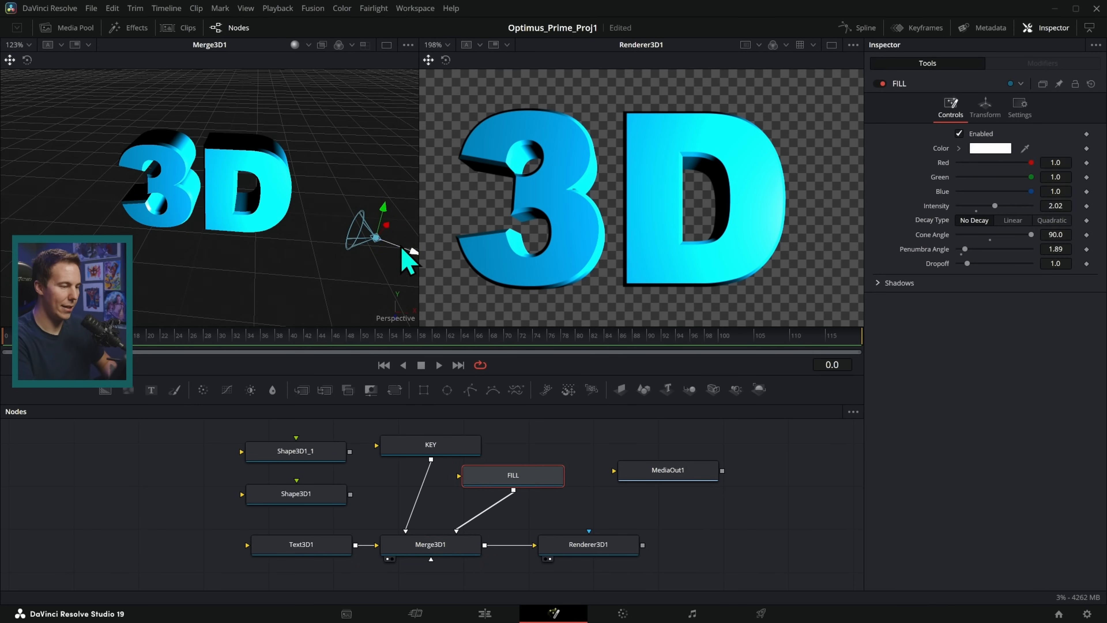
{"action": "left_click_drag", "start_coordinate": [391, 240], "coordinate": [336, 262]}
{"action": "left_click_drag", "start_coordinate": [306, 202], "coordinate": [173, 237]}
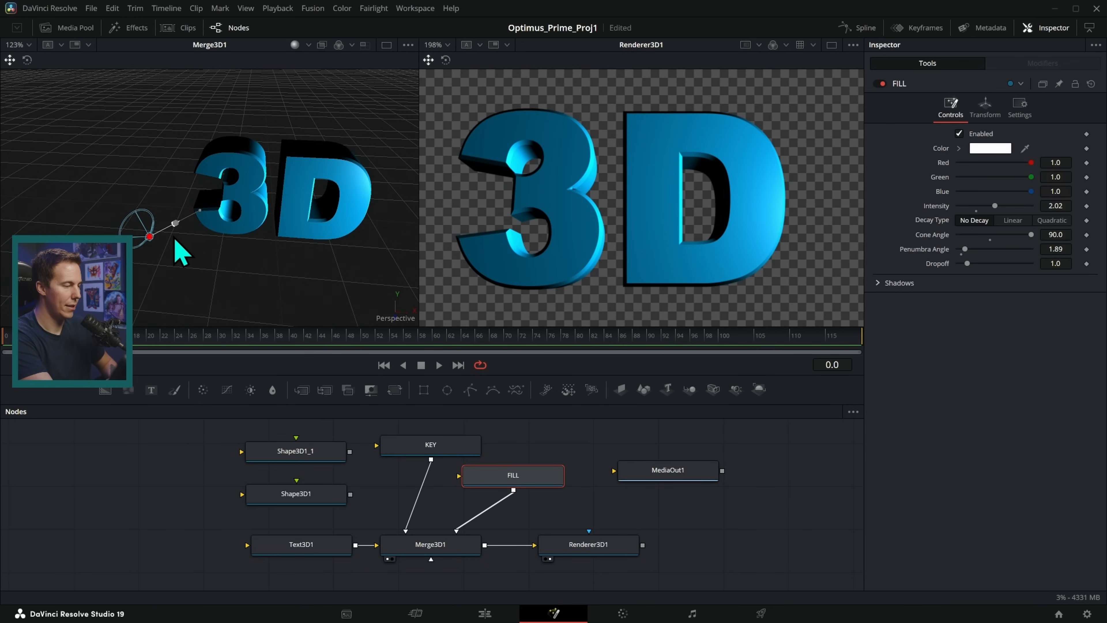
{"action": "left_click_drag", "start_coordinate": [256, 274], "coordinate": [287, 288]}
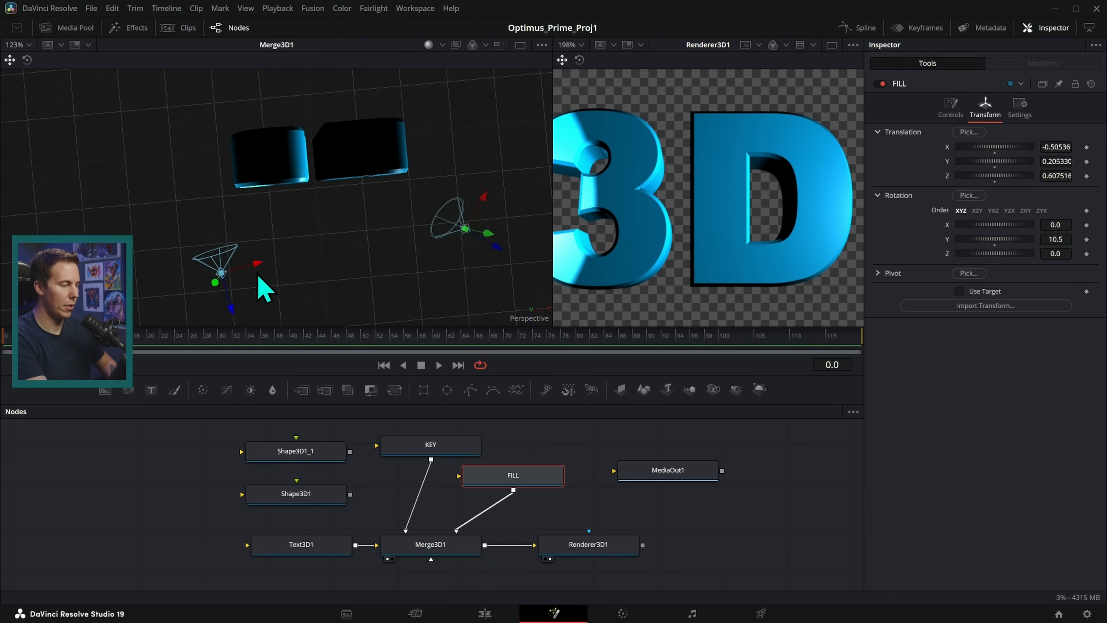
- Rotate the FILL light toward the text to about -42.45 on Y and move it closer, to about X -0.53 and Z 0.51
{"action": "left_click", "coordinate": [28, 61]}
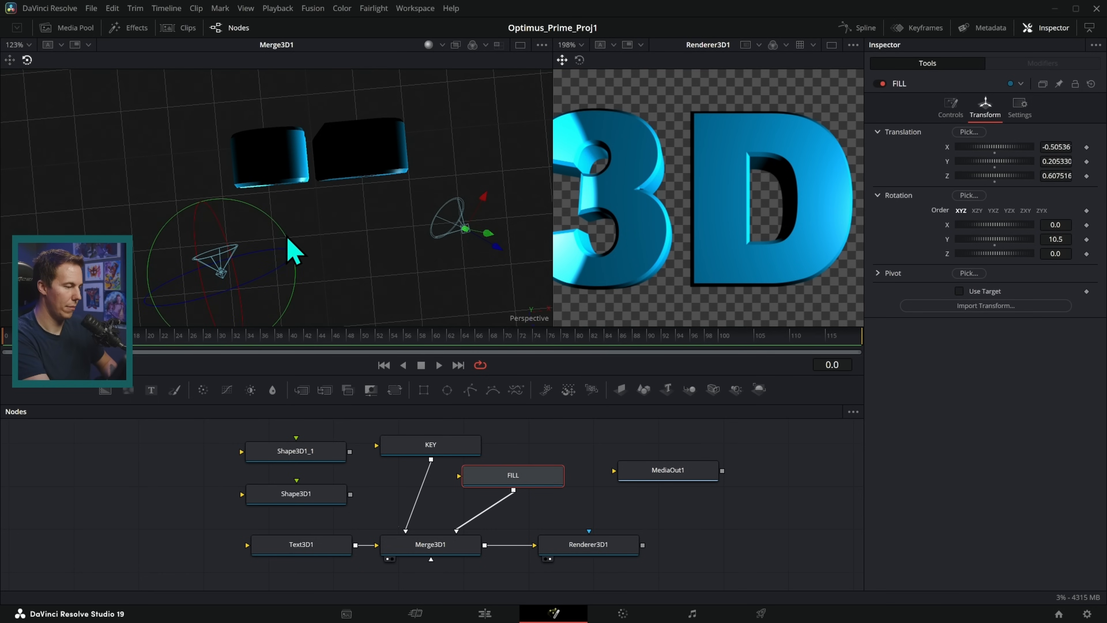
{"action": "left_click_drag", "start_coordinate": [286, 242], "coordinate": [304, 301]}
{"action": "left_click", "coordinate": [10, 60]}
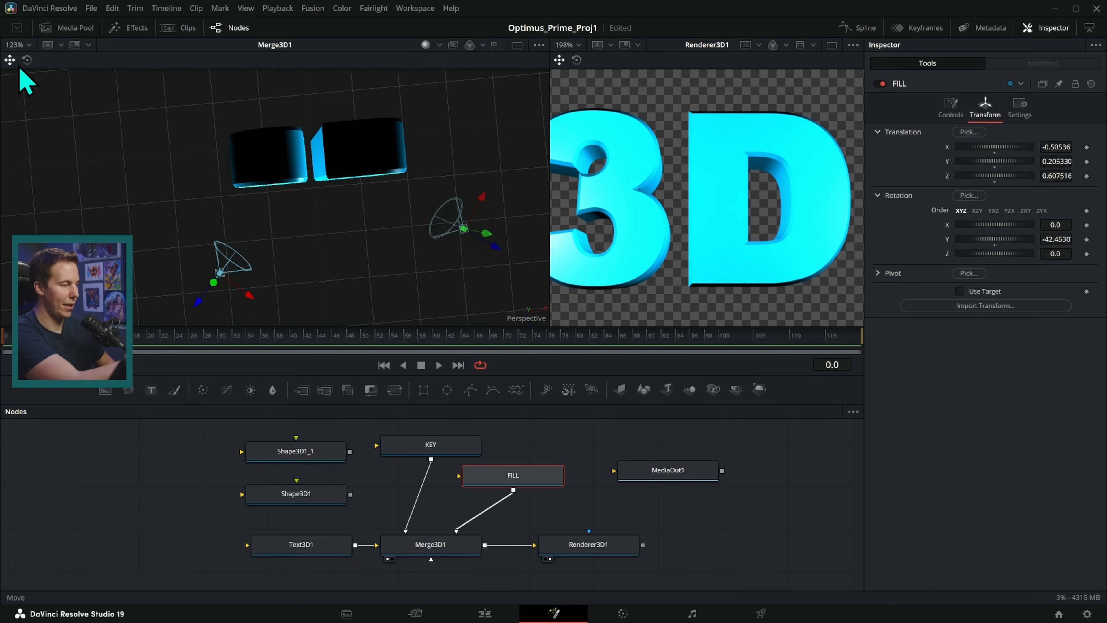
{"action": "left_click_drag", "start_coordinate": [251, 301], "coordinate": [194, 290]}
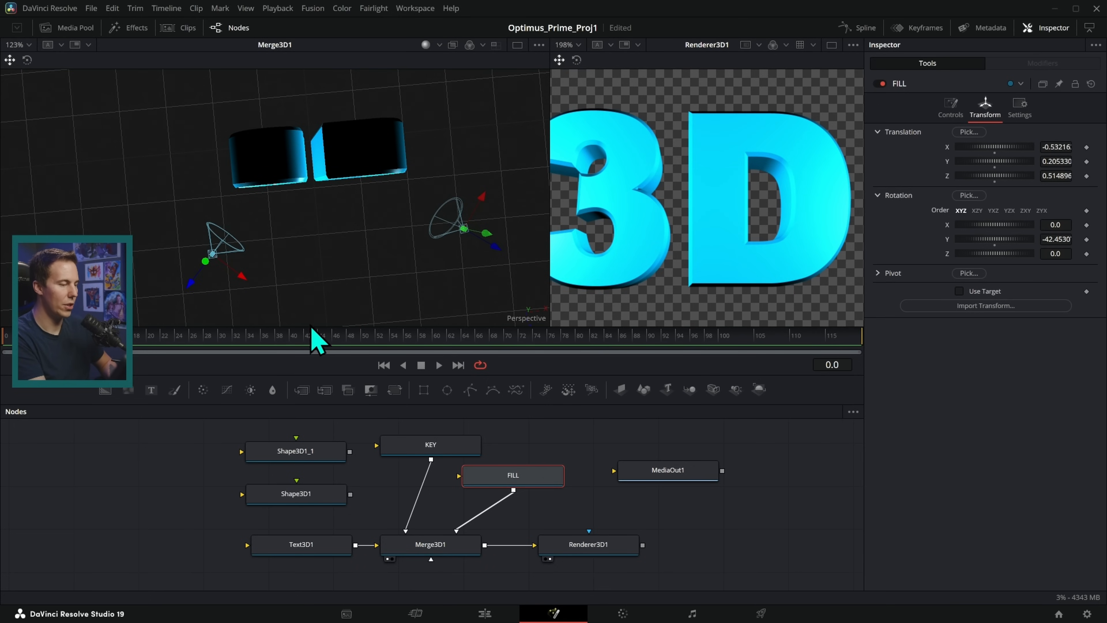
{"action": "mouse_move", "coordinate": [422, 192]}
{"action": "left_mouse_down"}
{"action": "mouse_move", "coordinate": [463, 269]}
{"action": "mouse_move", "coordinate": [423, 191]}
{"action": "mouse_move", "coordinate": [430, 240]}
{"action": "left_mouse_up"}
{"action": "left_click_drag", "start_coordinate": [457, 207], "coordinate": [457, 239]}
{"action": "left_click_drag", "start_coordinate": [182, 210], "coordinate": [196, 216]}
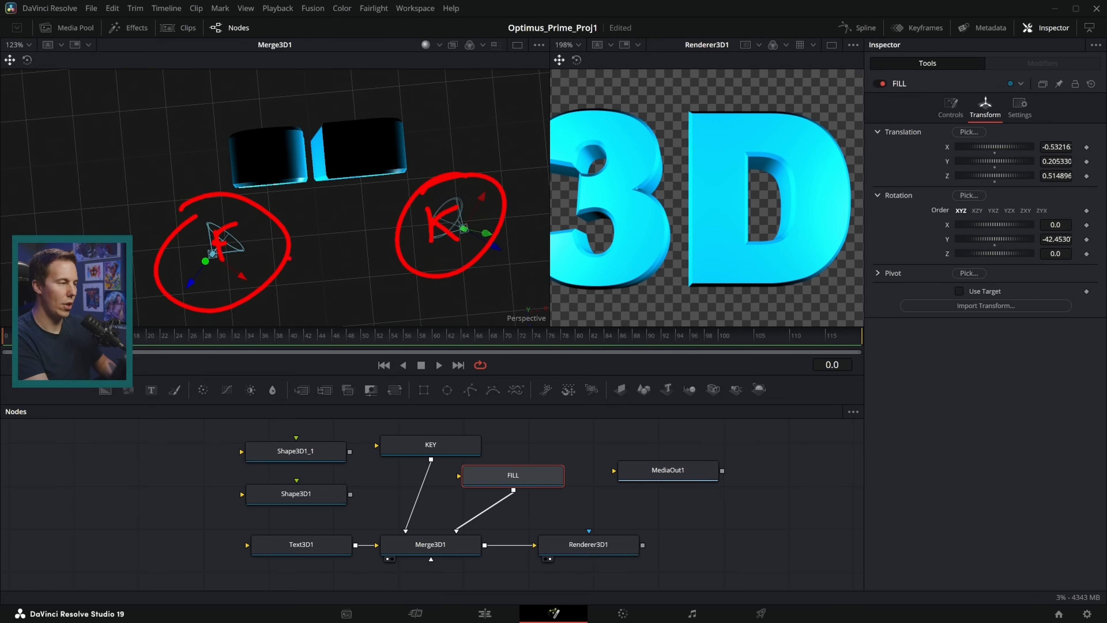
{"action": "key", "text": "Escape"}
- Enlarge the rendered view and switch the FILL node off and on to compare the shadows on the text
{"action": "left_click_drag", "start_coordinate": [546, 182], "coordinate": [251, 247]}
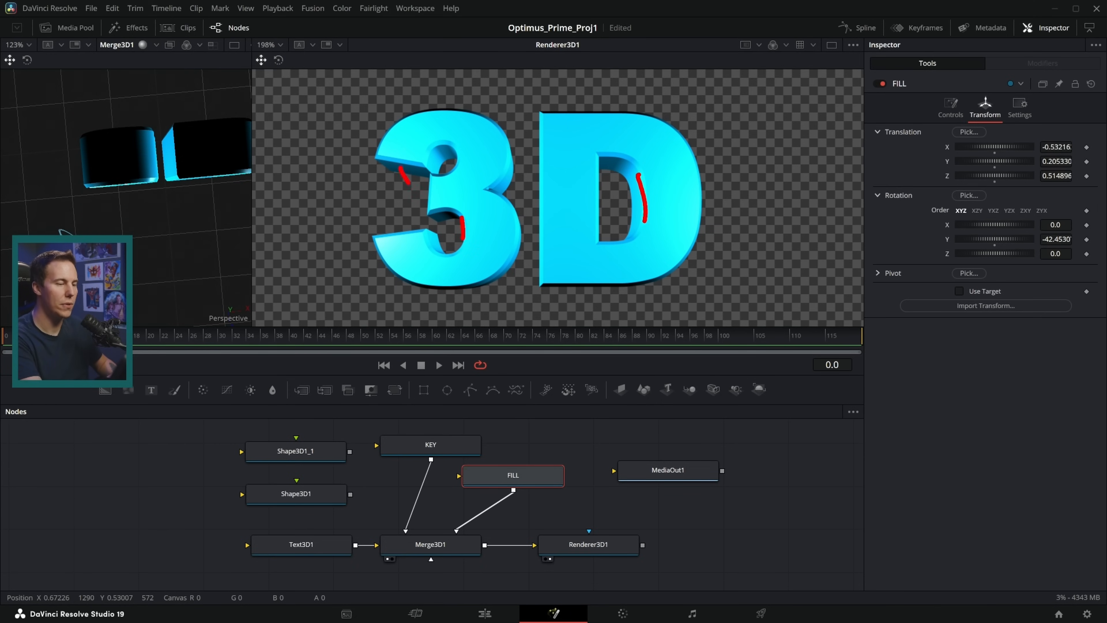
{"action": "mouse_move", "coordinate": [405, 272]}
{"action": "left_mouse_down"}
{"action": "mouse_move", "coordinate": [443, 252]}
{"action": "mouse_move", "coordinate": [559, 235]}
{"action": "mouse_move", "coordinate": [608, 204]}
{"action": "mouse_move", "coordinate": [716, 203]}
{"action": "left_mouse_up"}
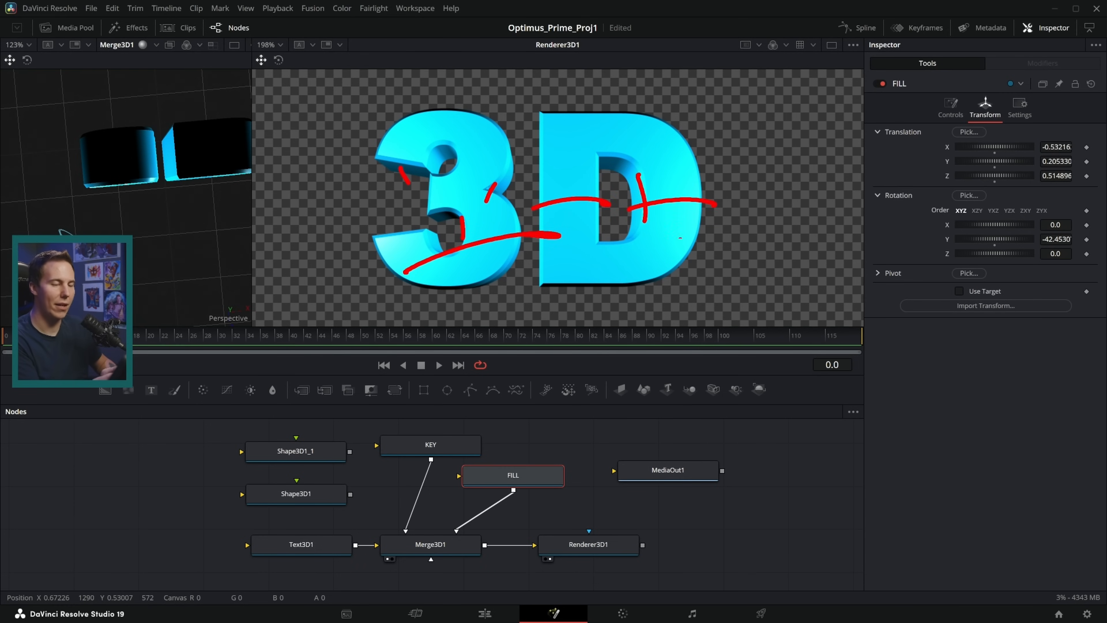
{"action": "key", "text": "Escape"}
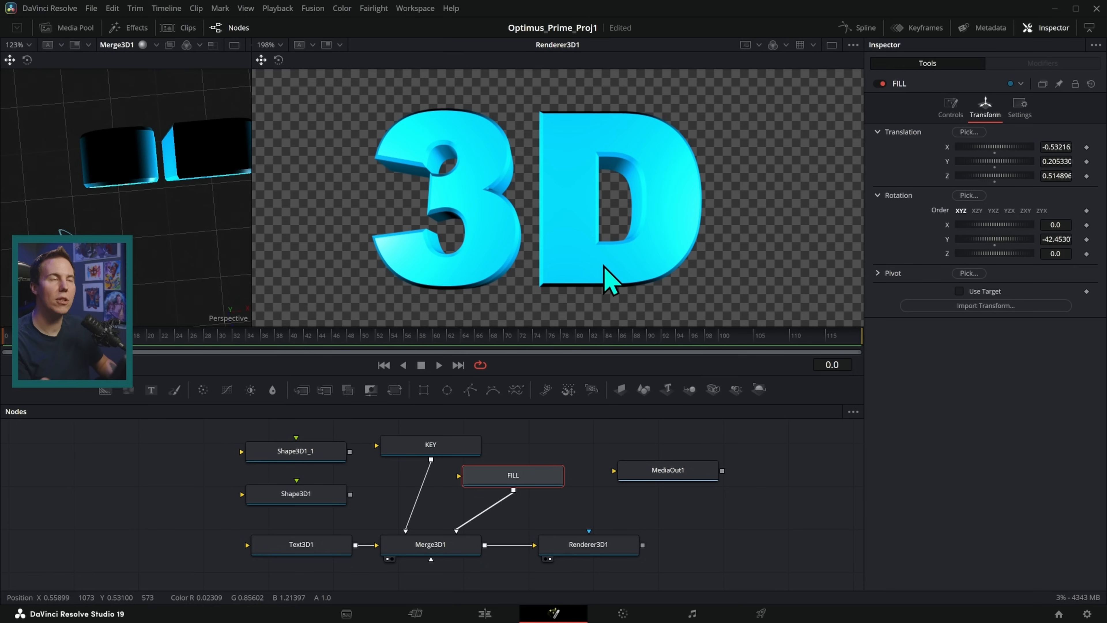
{"action": "left_click", "coordinate": [881, 83]}
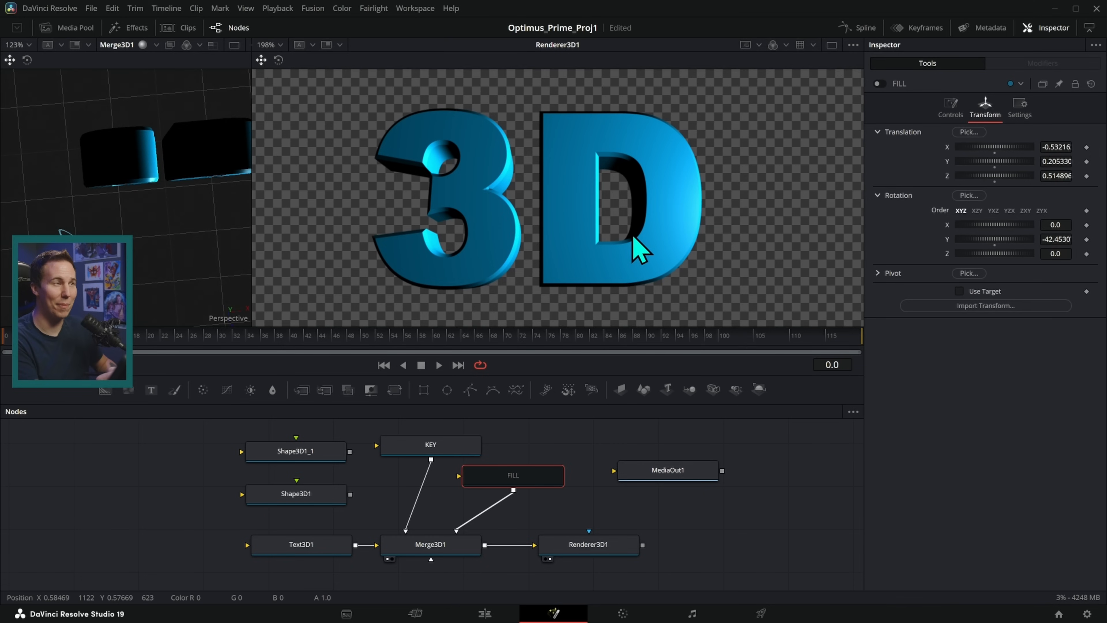
{"action": "left_click", "coordinate": [882, 83]}
- Reduce the FILL light's intensity to zero, and raise it to about 0.598
{"action": "left_click_drag", "start_coordinate": [522, 483], "coordinate": [545, 490]}
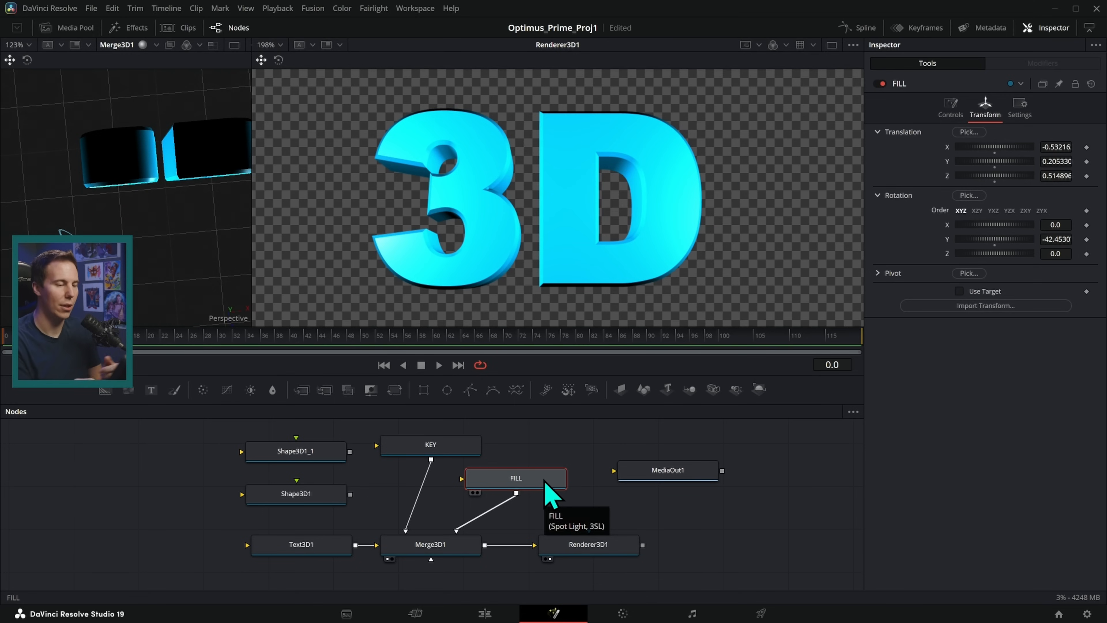
{"action": "left_click", "coordinate": [951, 109]}
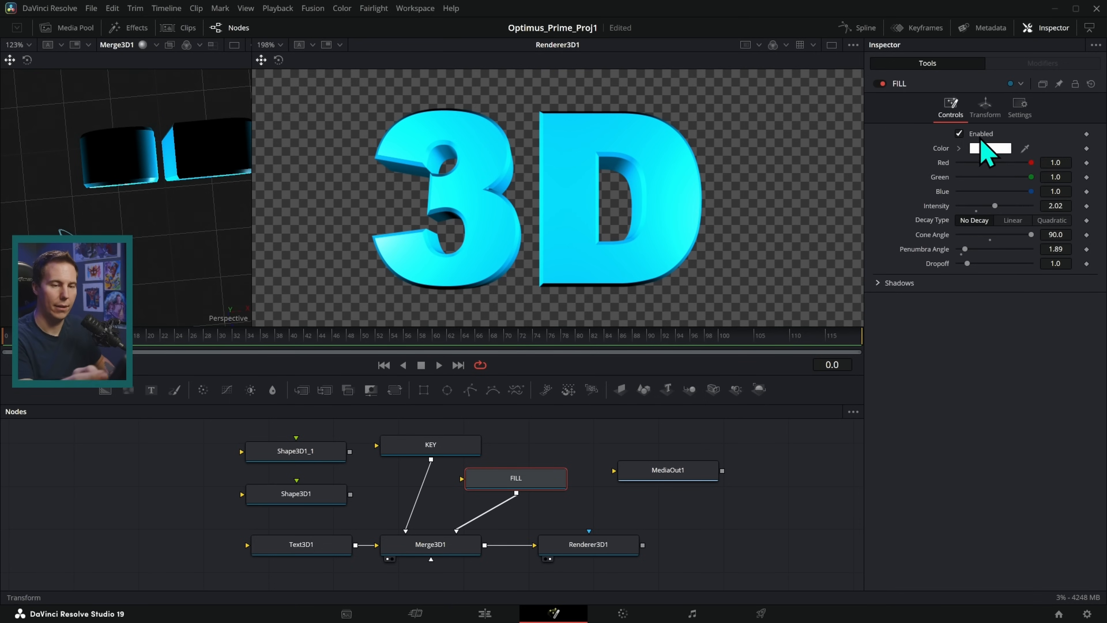
{"action": "double_click", "coordinate": [995, 206]}
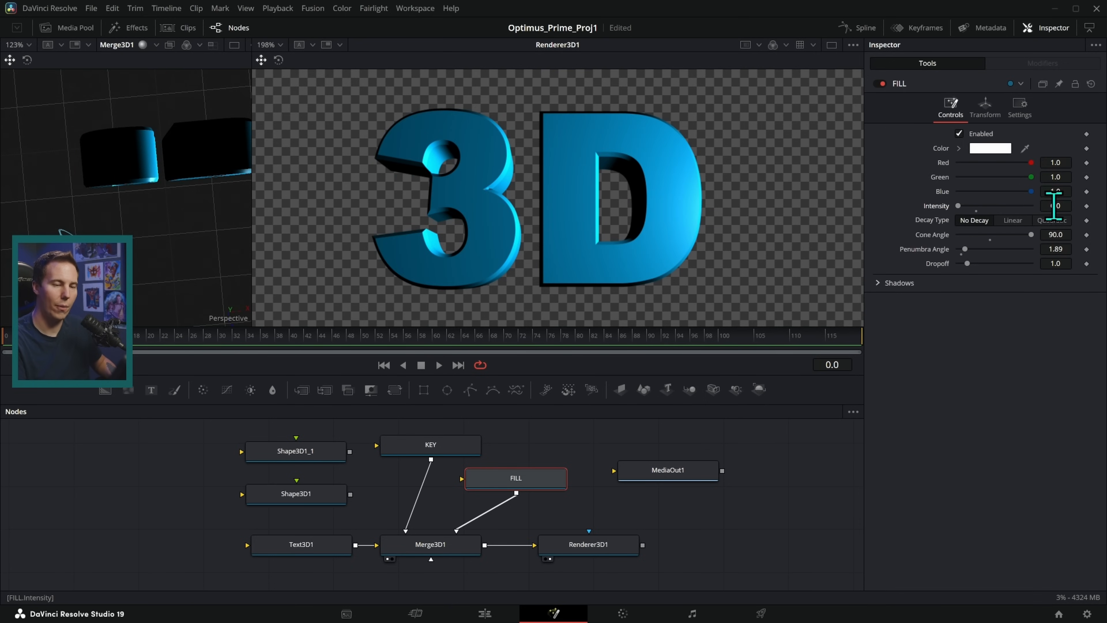
{"action": "left_click_drag", "start_coordinate": [959, 207], "coordinate": [969, 217]}
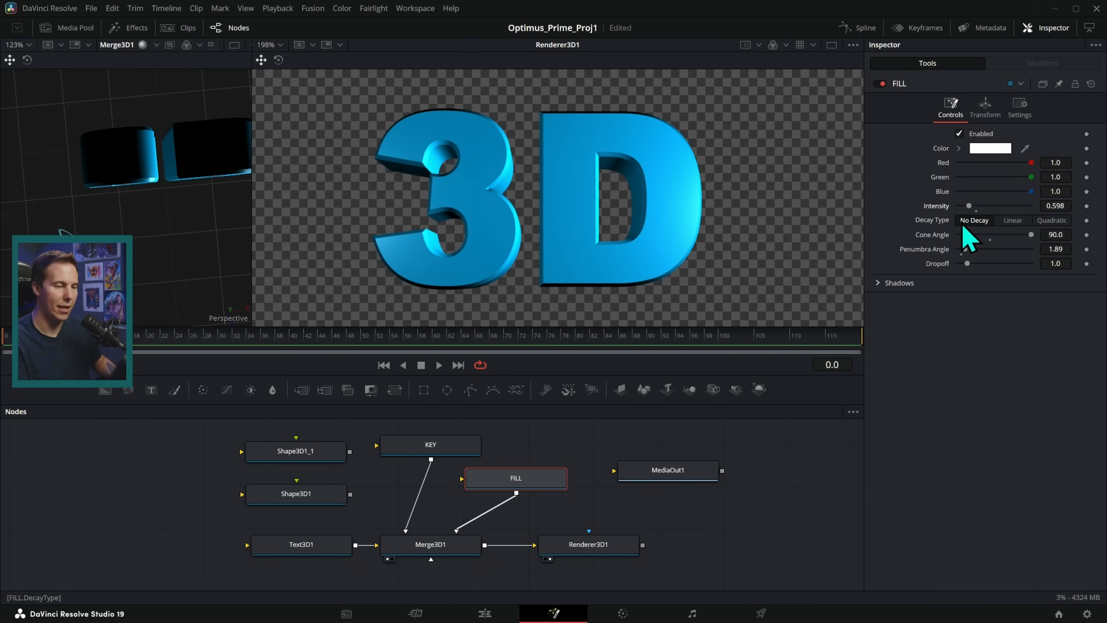
- Compare the inner edges of the letters up close with FILL off and on, and save the project
{"action": "left_click", "coordinate": [878, 84]}
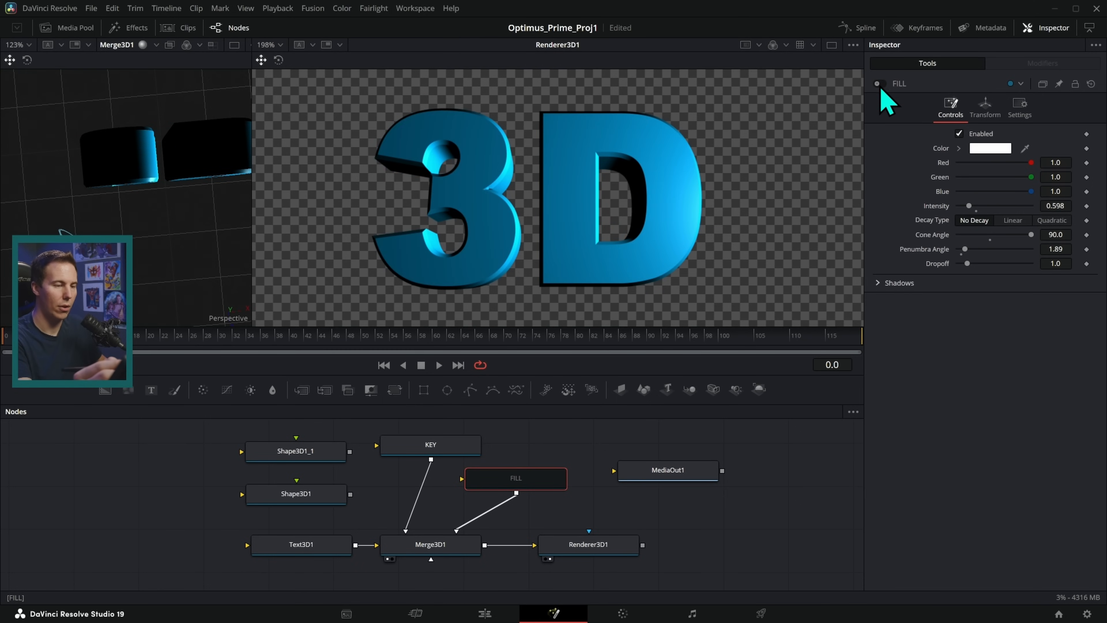
{"action": "left_click", "coordinate": [878, 83]}
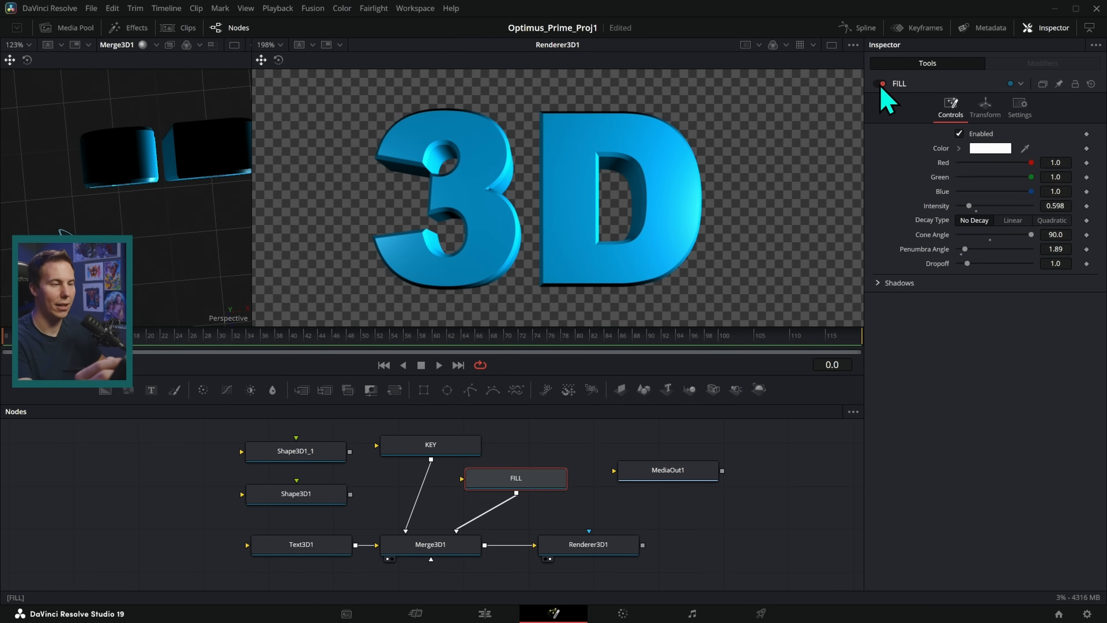
{"action": "scroll", "coordinate": [827, 198], "scroll_direction": "up", "scroll_amount": 5}
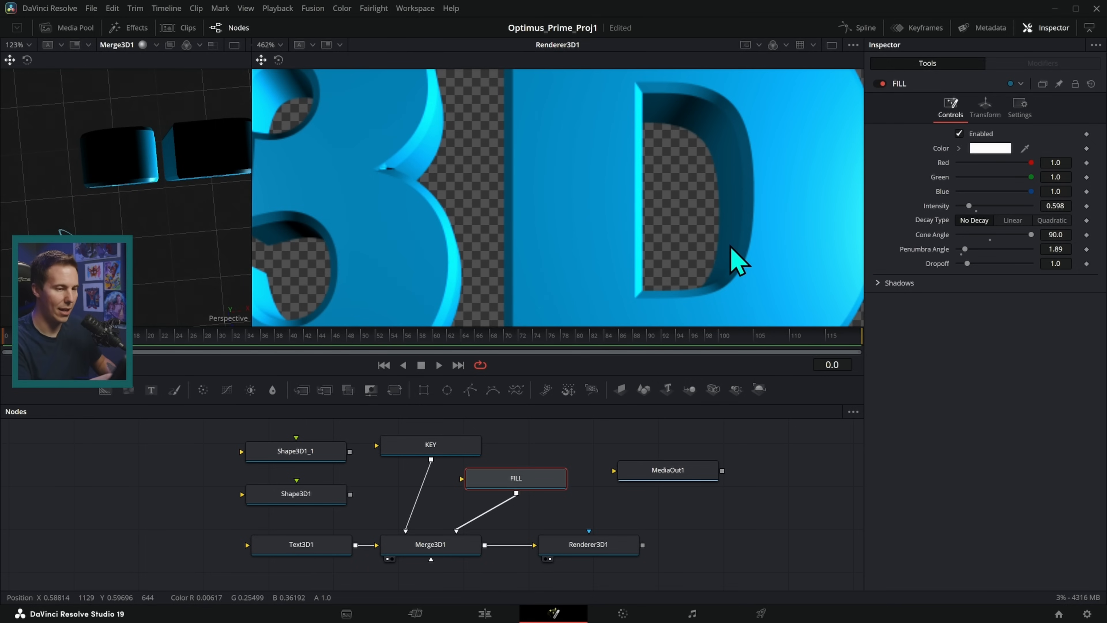
{"action": "left_click", "coordinate": [878, 84]}
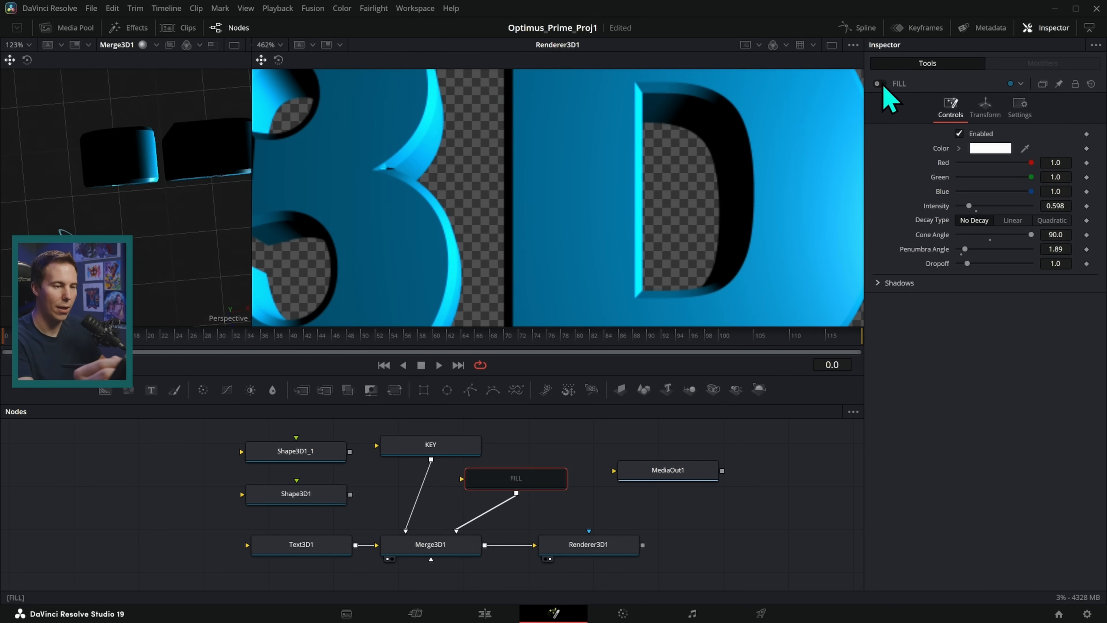
{"action": "left_click", "coordinate": [878, 84]}
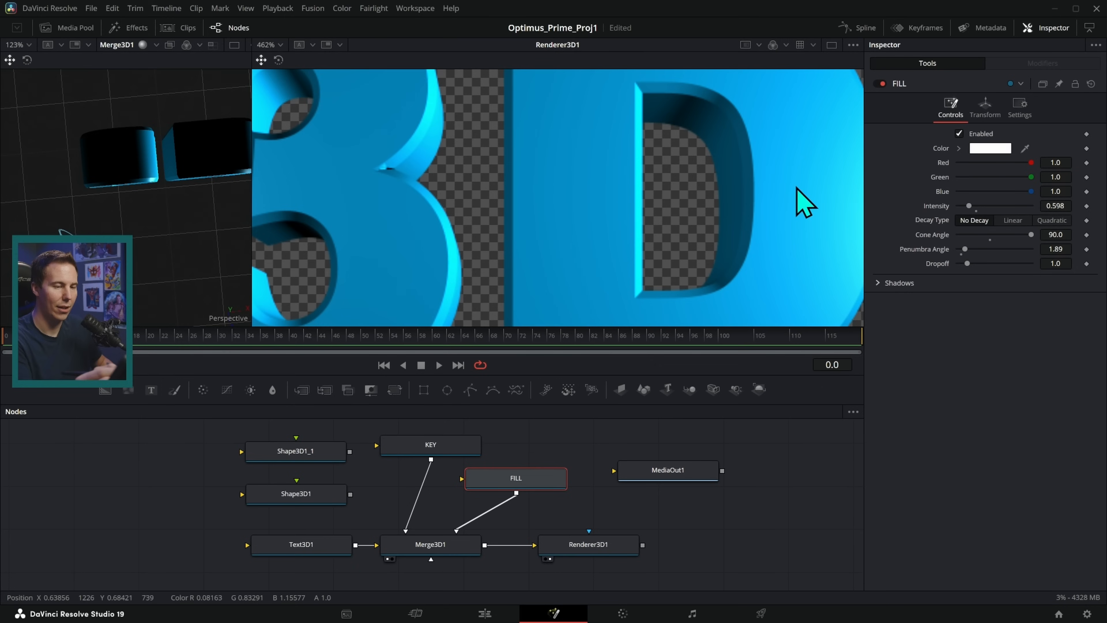
{"action": "scroll", "coordinate": [734, 261], "scroll_direction": "down", "scroll_amount": 5}
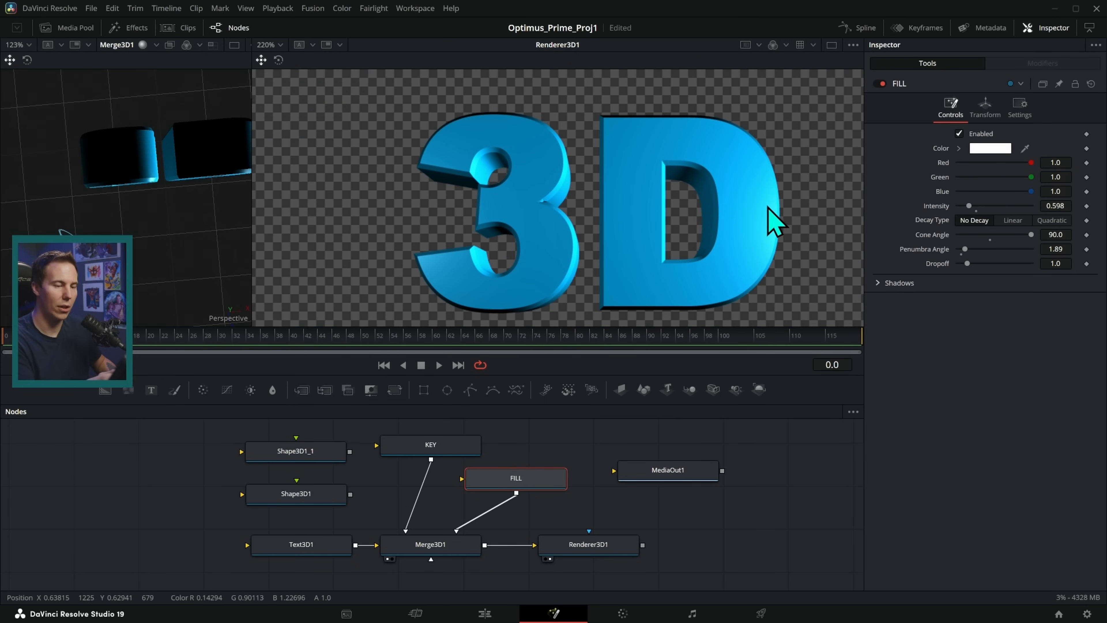
{"action": "key", "text": "ctrl+s"}
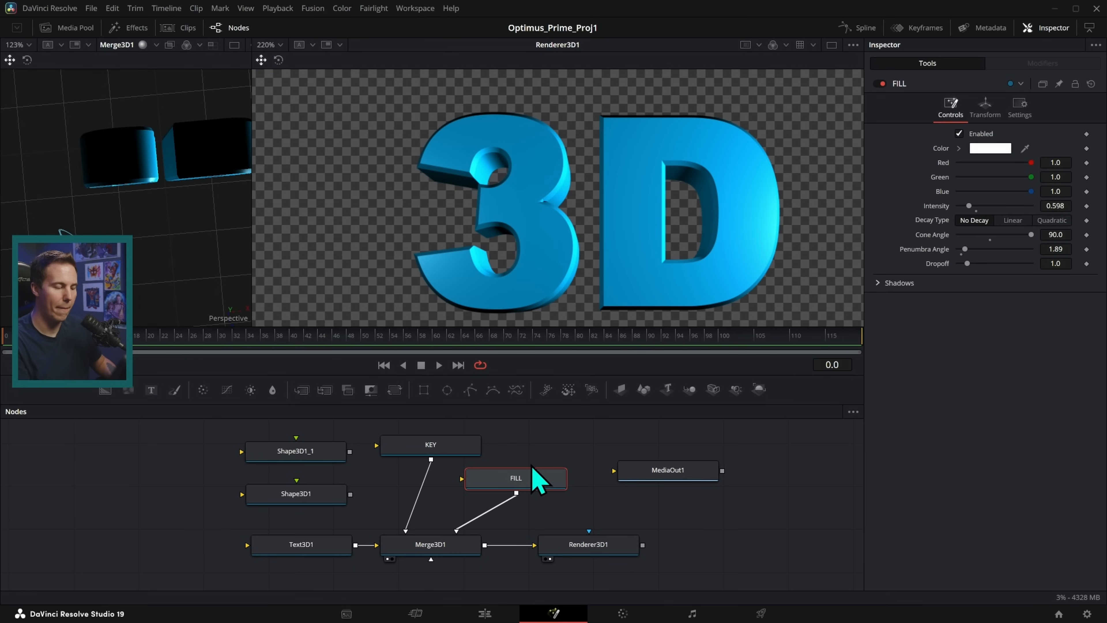
- Review the KEY and FILL light controls, and bypass and re-enable FILL to compare the rendered text's contrast
{"action": "left_click", "coordinate": [462, 451]}
{"action": "left_click", "coordinate": [947, 109]}
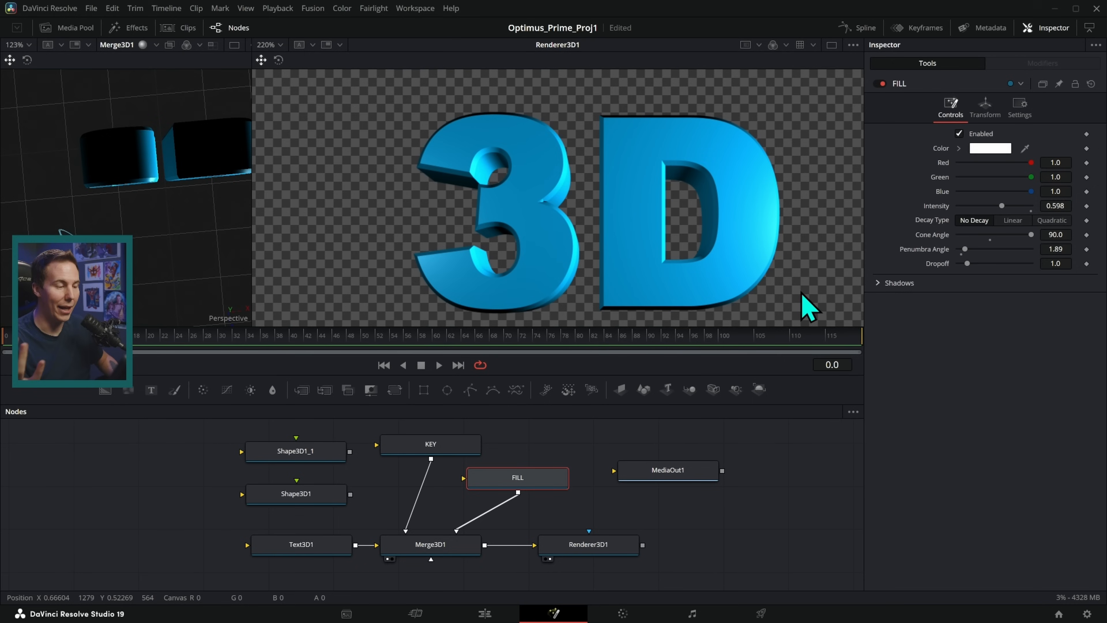
{"action": "left_click_drag", "start_coordinate": [760, 273], "coordinate": [735, 259]}
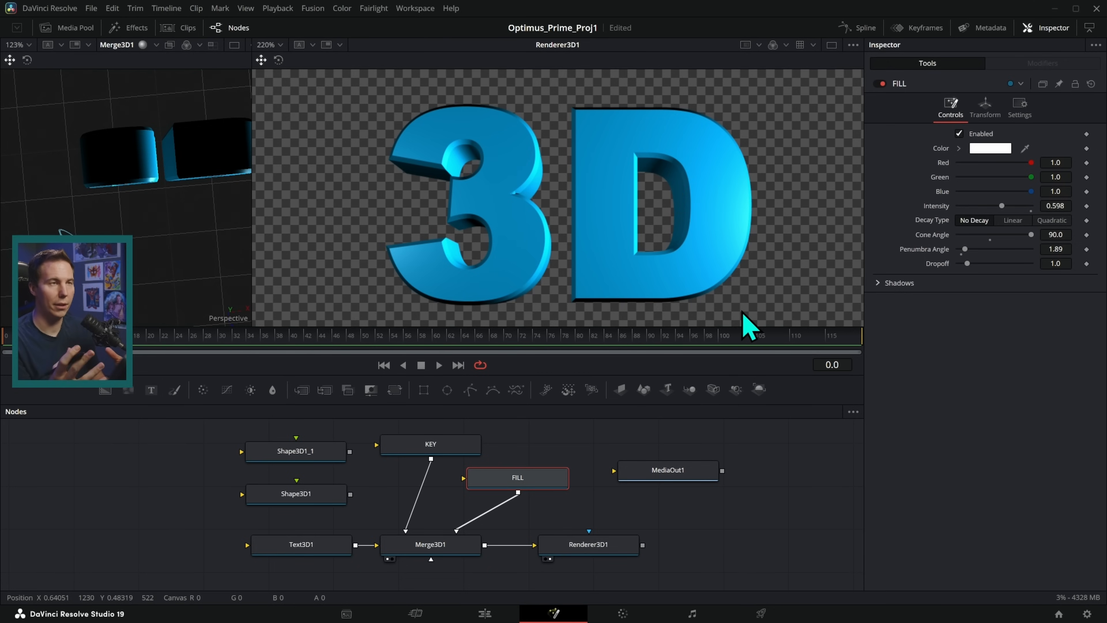
{"action": "left_click", "coordinate": [880, 83]}
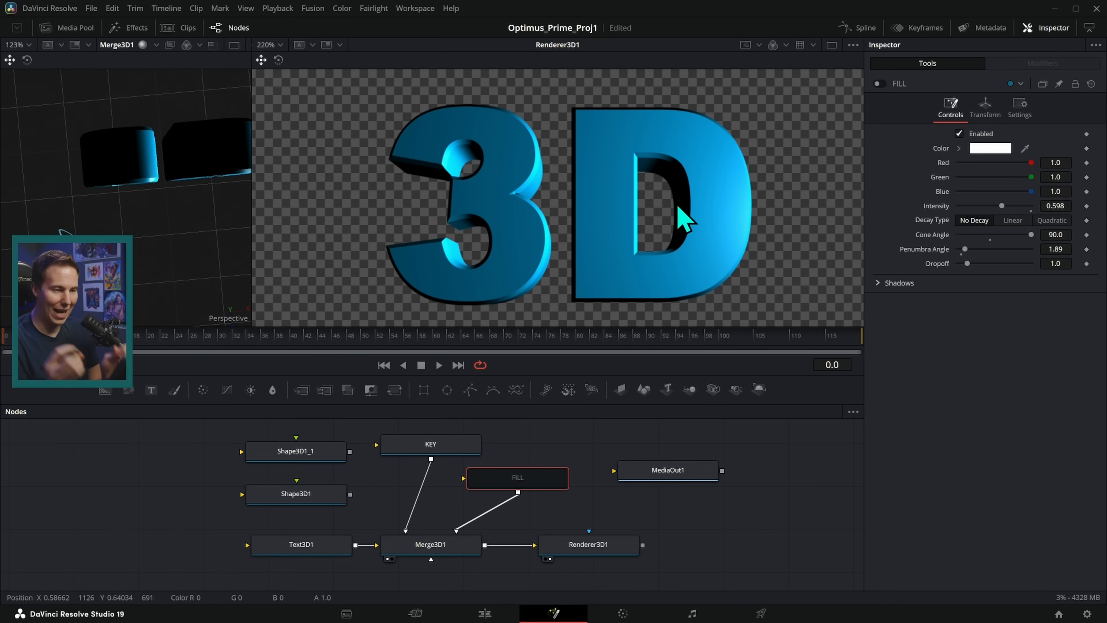
{"action": "left_click", "coordinate": [880, 83]}
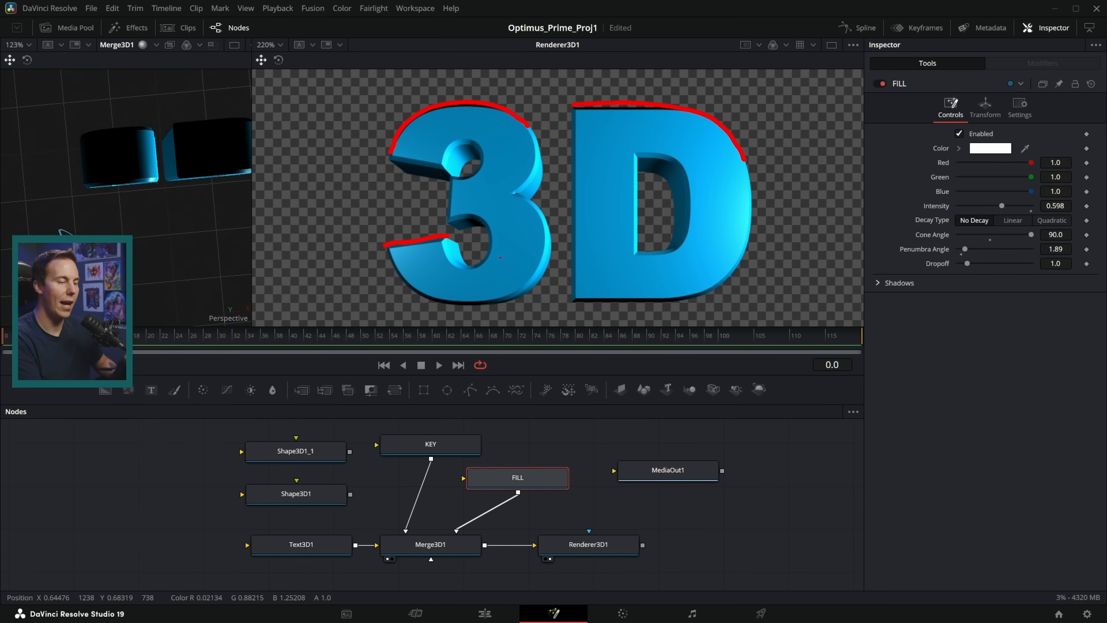
- Add a Background node, merge Renderer3D1 over it with Merge1, and show Merge1 in the second viewer
{"action": "key", "text": "Escape"}
{"action": "left_click_drag", "start_coordinate": [666, 500], "coordinate": [632, 462]}
{"action": "left_click_drag", "start_coordinate": [110, 391], "coordinate": [532, 555]}
{"action": "left_click_drag", "start_coordinate": [561, 497], "coordinate": [587, 557]}
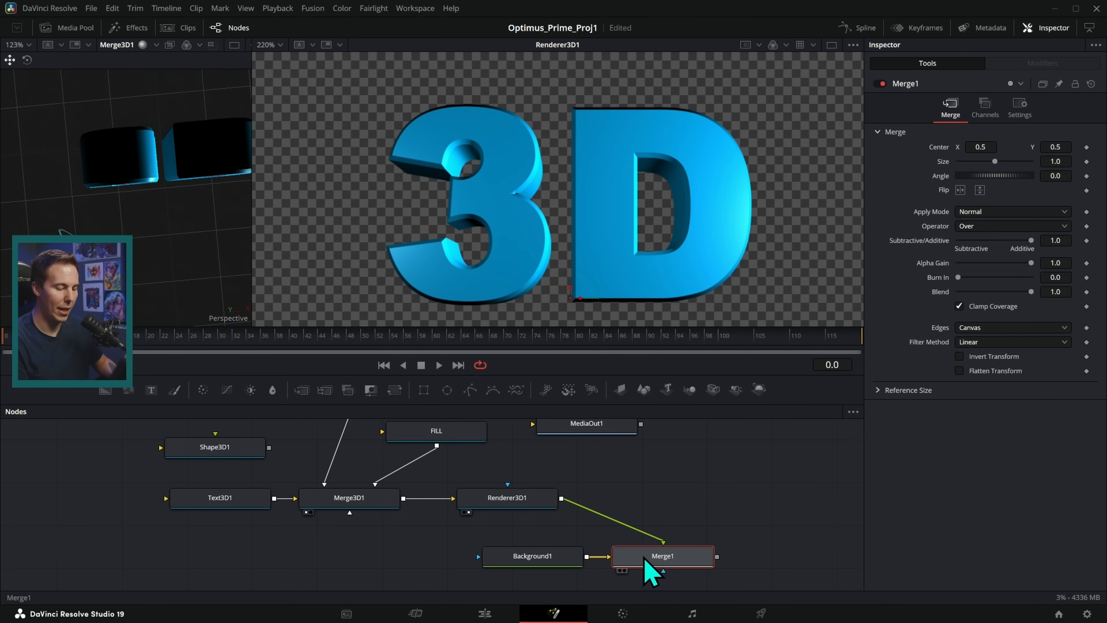
{"action": "key", "text": "2"}
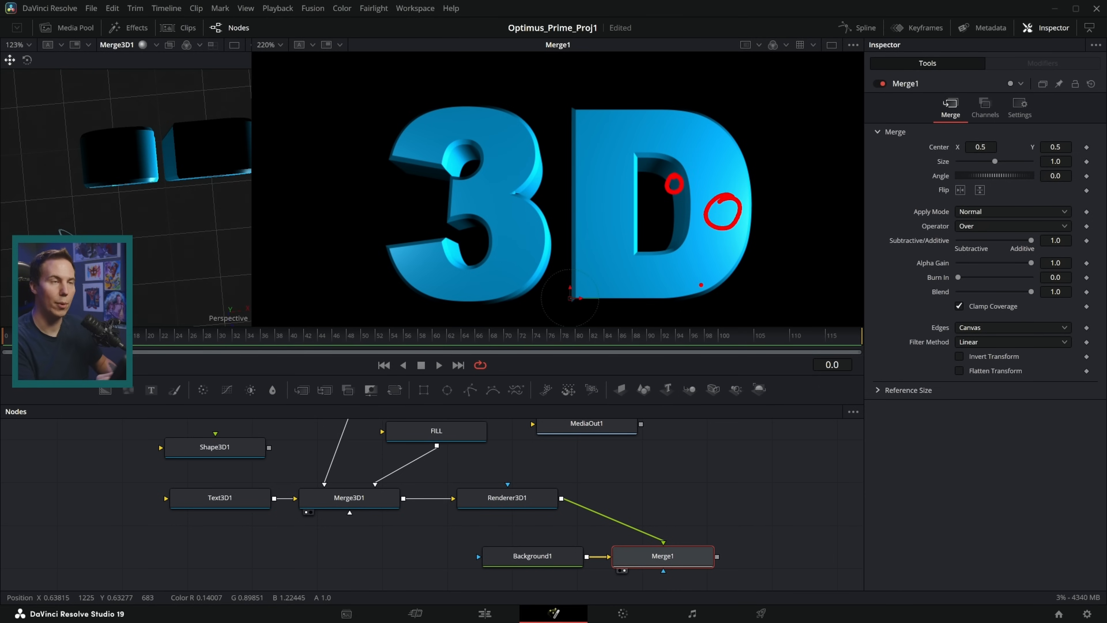
{"action": "key", "text": "Escape"}
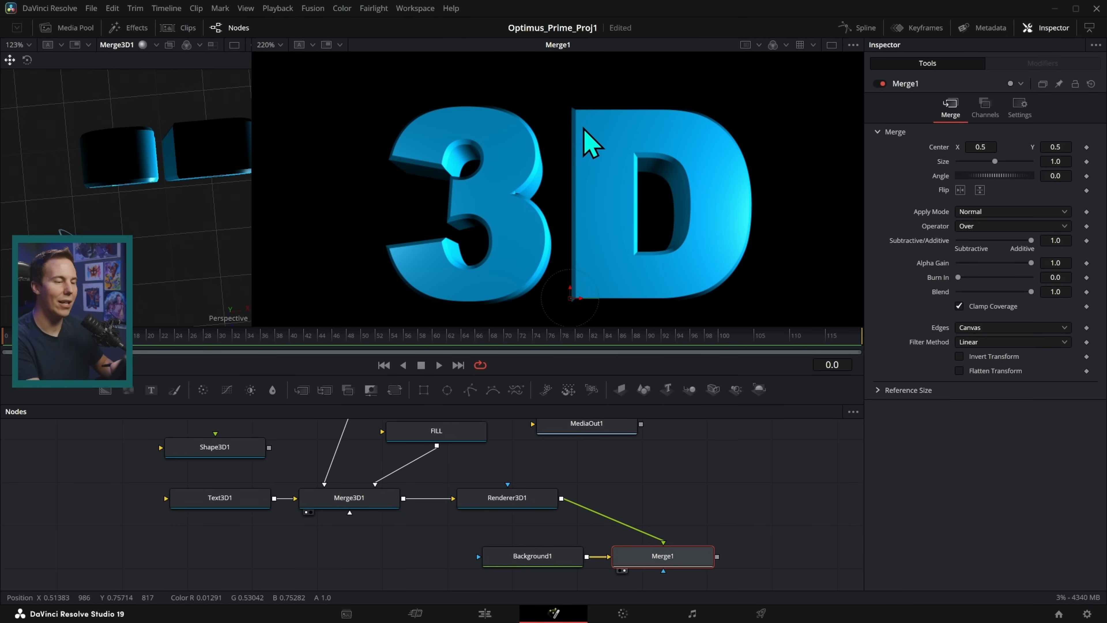
{"action": "key", "text": "Escape"}
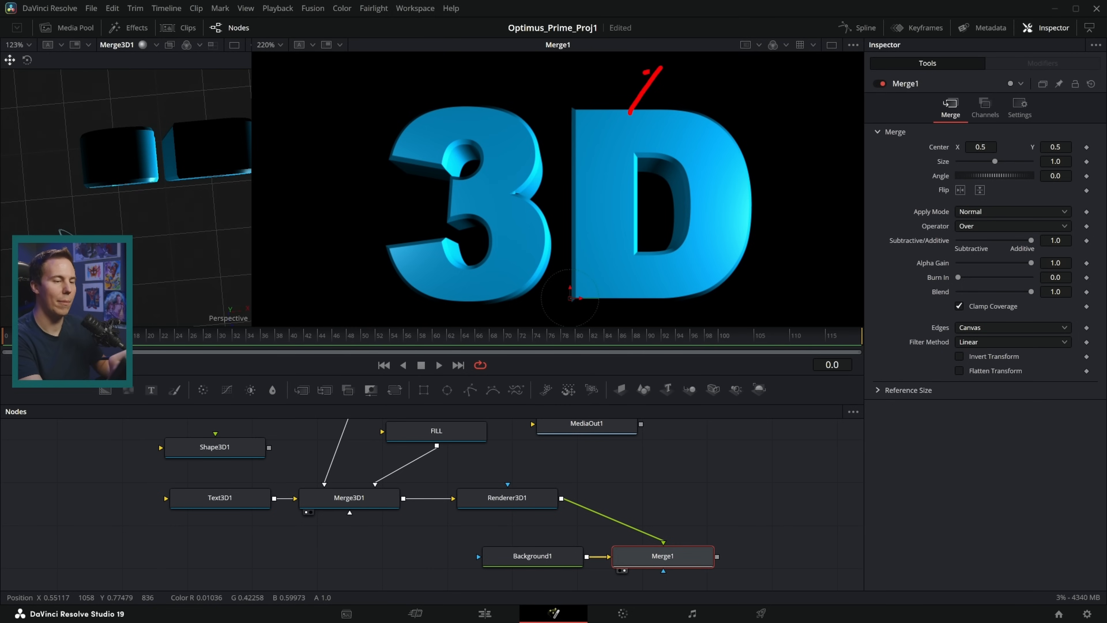
{"action": "key", "text": "Escape"}
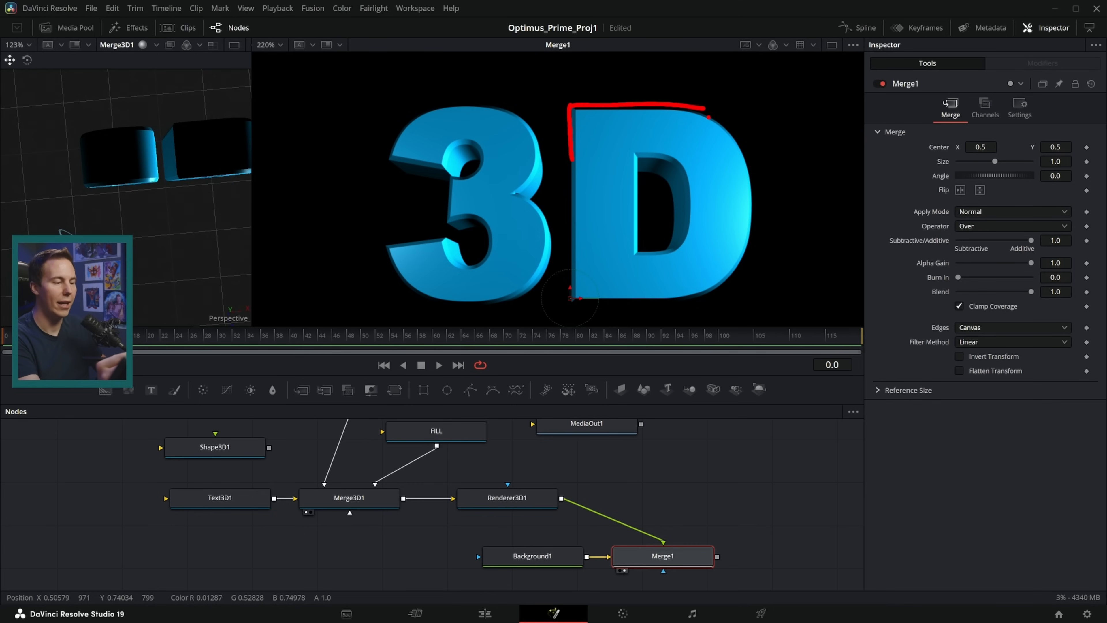
{"action": "left_click_drag", "start_coordinate": [493, 103], "coordinate": [373, 155]}
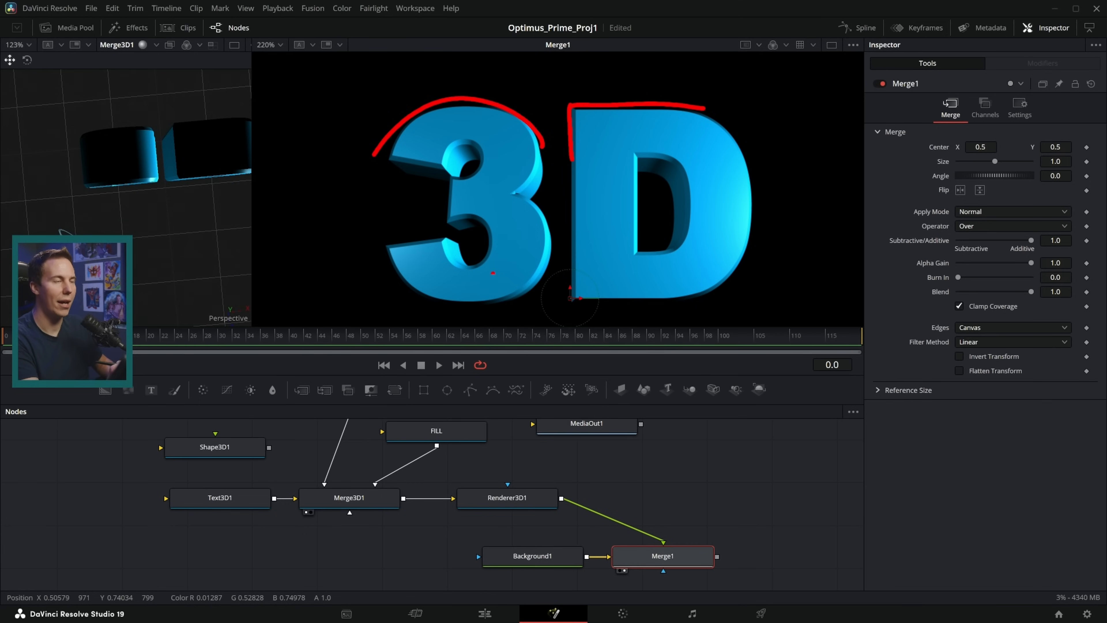
{"action": "key", "text": "Escape"}
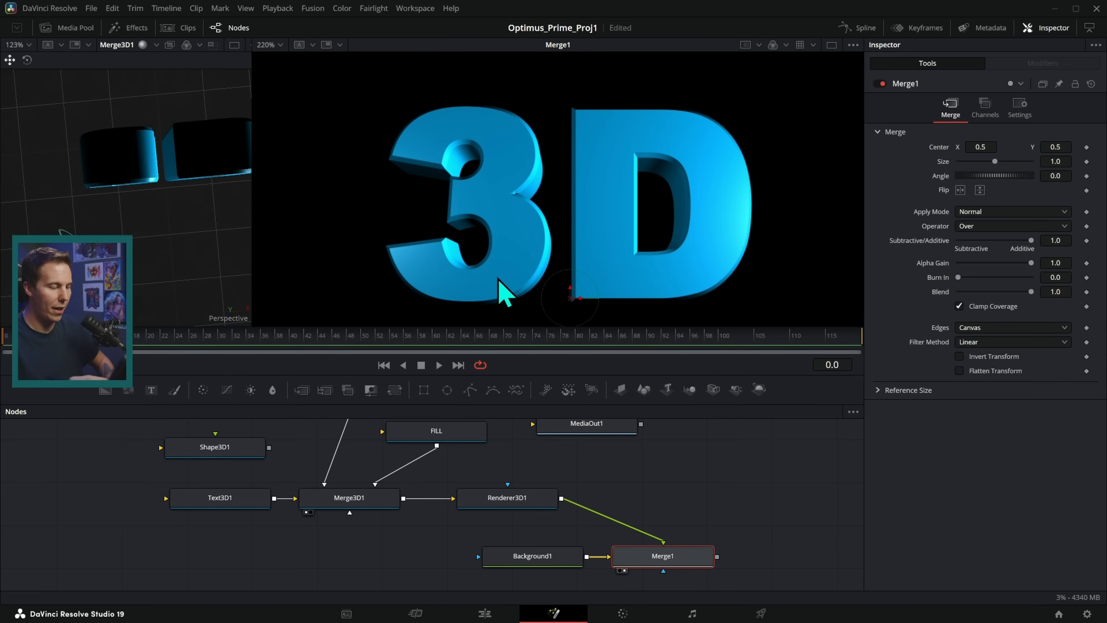
- Copy the KEY light and paste it as a separate, unconnected spot light node above the KEY node
{"action": "left_click_drag", "start_coordinate": [679, 482], "coordinate": [791, 559]}
{"action": "left_click_drag", "start_coordinate": [487, 485], "coordinate": [472, 448]}
{"action": "left_click_drag", "start_coordinate": [551, 525], "coordinate": [519, 494]}
{"action": "left_click", "coordinate": [486, 452]}
{"action": "left_click_drag", "start_coordinate": [576, 462], "coordinate": [583, 509]}
{"action": "left_click", "coordinate": [548, 444]}
{"action": "key", "text": "ctrl+v"}
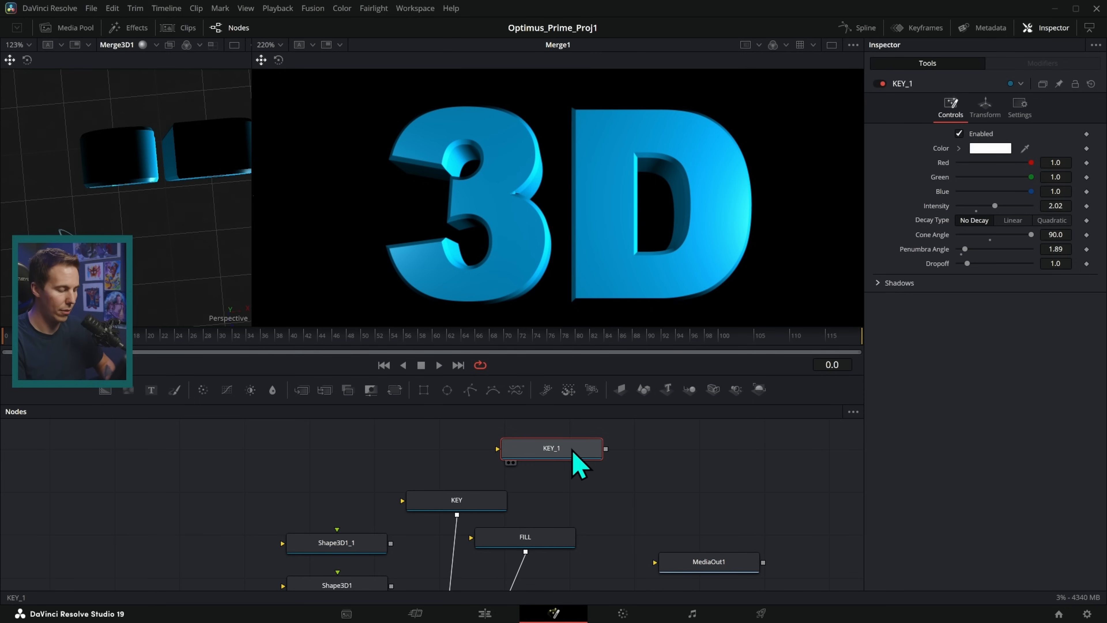
- Rename the pasted KEY_1 spot light node to KICKER
{"action": "key", "text": "F2"}
{"action": "type", "text": "KICKE"}
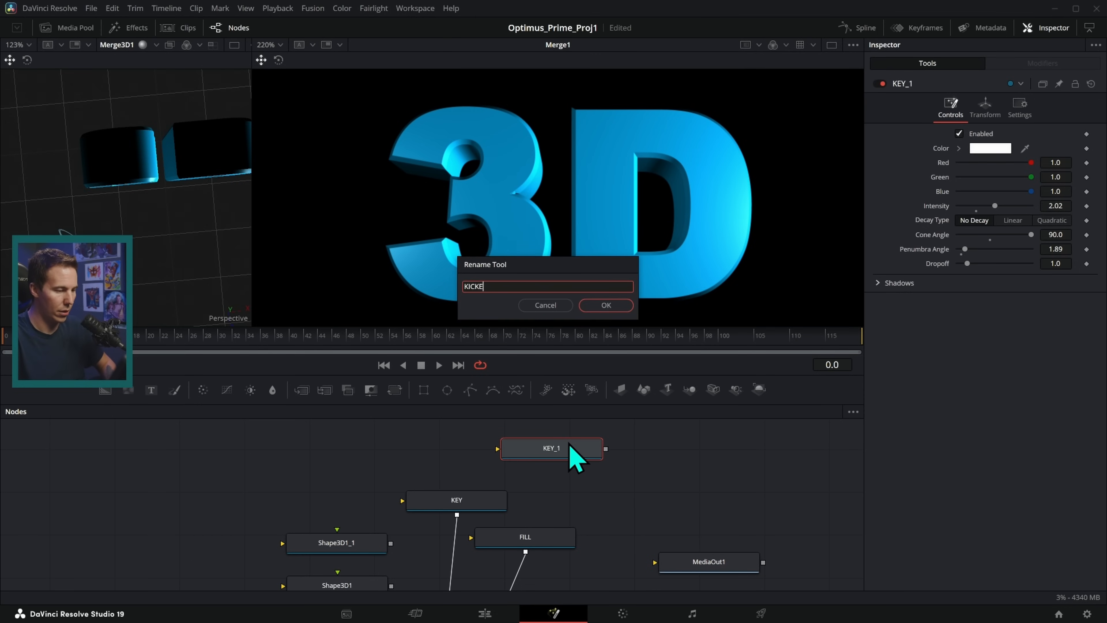
{"action": "type", "text": "R"}
{"action": "key", "text": "Return"}
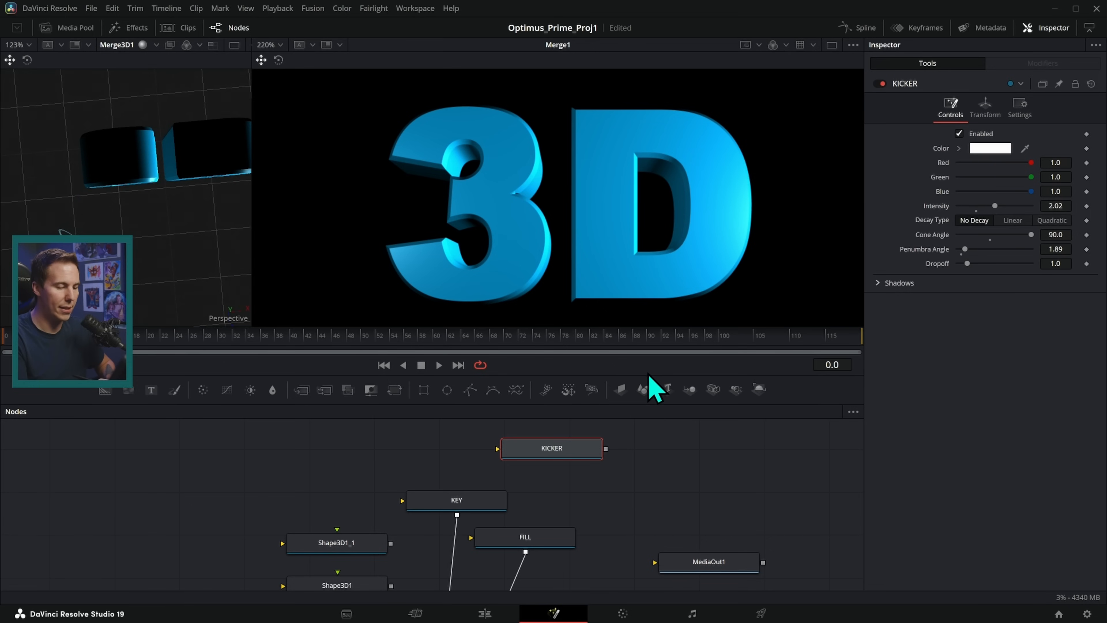
- Connect the KICKER light to Merge3D1 and place its node below the merge
{"action": "left_click_drag", "start_coordinate": [645, 375], "coordinate": [645, 303]}
{"action": "left_click_drag", "start_coordinate": [623, 366], "coordinate": [502, 559]}
{"action": "left_click_drag", "start_coordinate": [585, 363], "coordinate": [499, 506]}
{"action": "left_click_drag", "start_coordinate": [586, 470], "coordinate": [602, 410]}
{"action": "left_click_drag", "start_coordinate": [531, 444], "coordinate": [524, 563]}
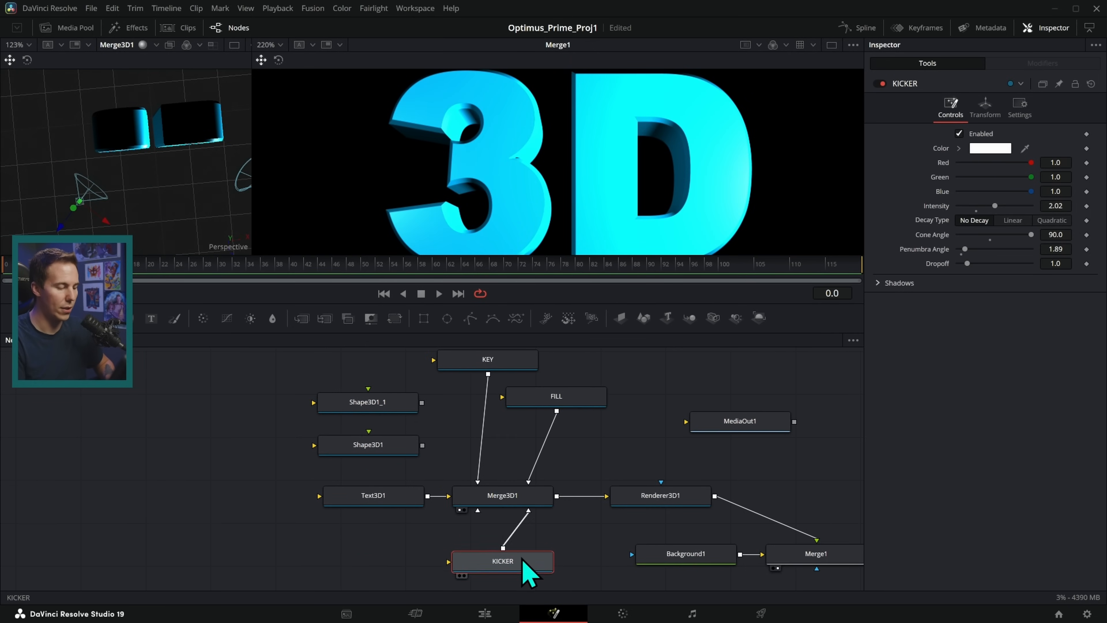
- Move the KICKER light behind the 3D text and rotate it to about 164 degrees in Y so it faces the letters
{"action": "left_click_drag", "start_coordinate": [565, 461], "coordinate": [596, 440]}
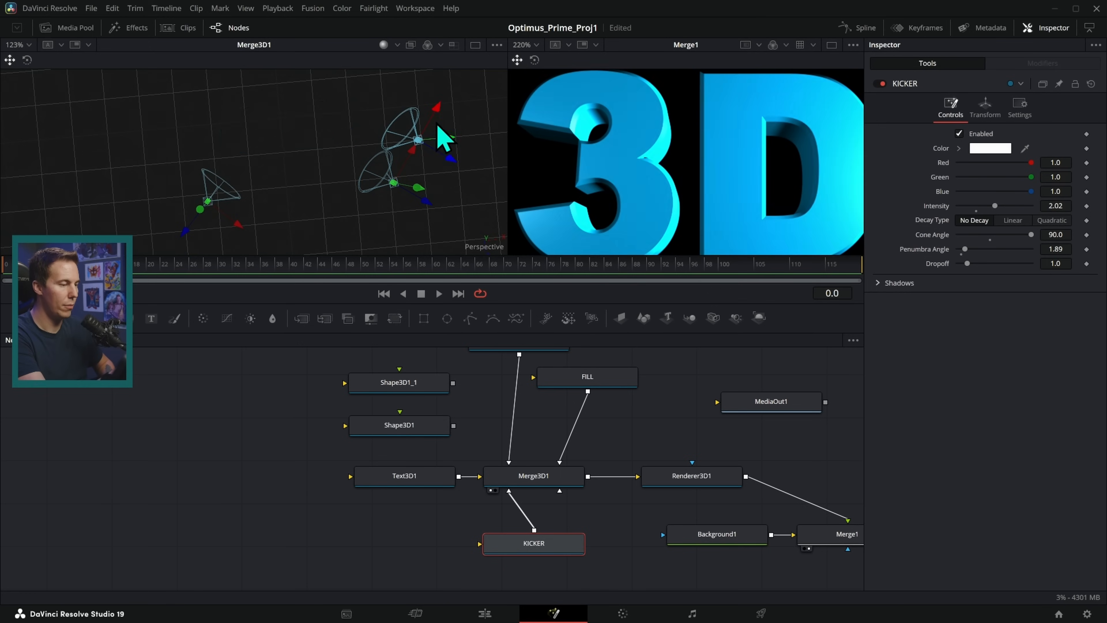
{"action": "left_click_drag", "start_coordinate": [463, 303], "coordinate": [463, 358]}
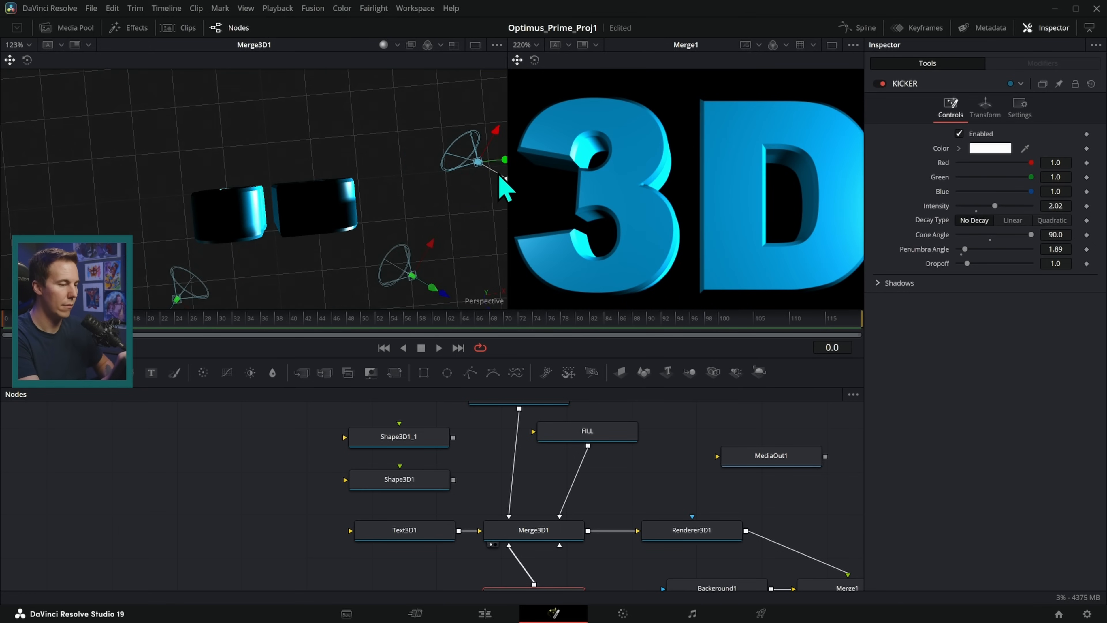
{"action": "left_click_drag", "start_coordinate": [501, 179], "coordinate": [378, 154]}
{"action": "left_click_drag", "start_coordinate": [365, 103], "coordinate": [369, 97]}
{"action": "scroll", "coordinate": [412, 220], "scroll_direction": "down", "scroll_amount": 3}
{"action": "left_click_drag", "start_coordinate": [413, 220], "coordinate": [419, 200]}
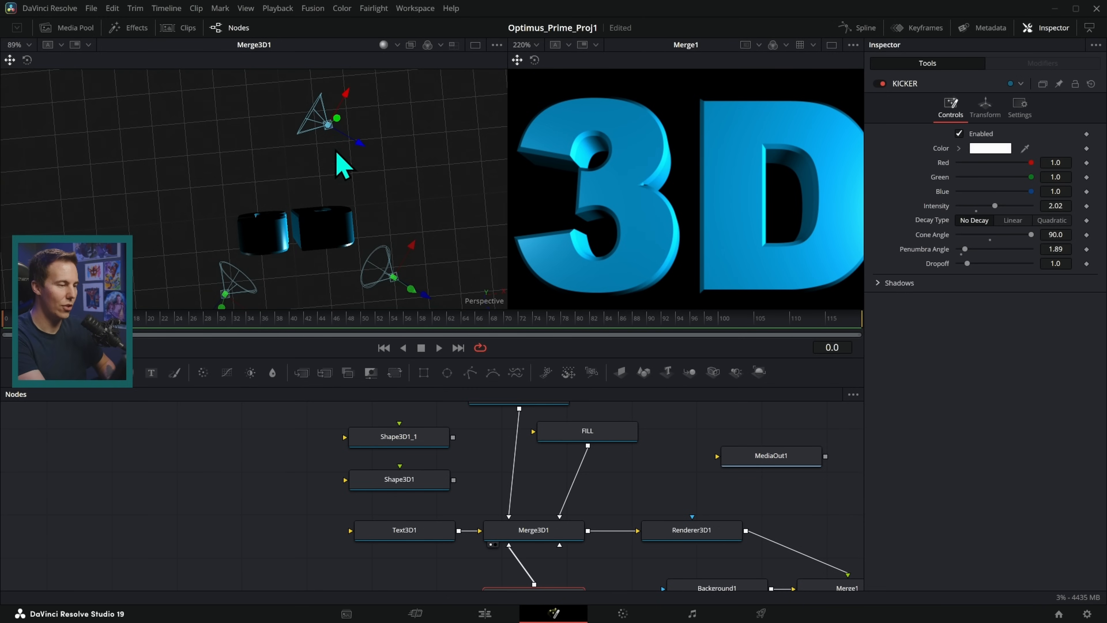
{"action": "scroll", "coordinate": [716, 185], "scroll_direction": "down", "scroll_amount": 3}
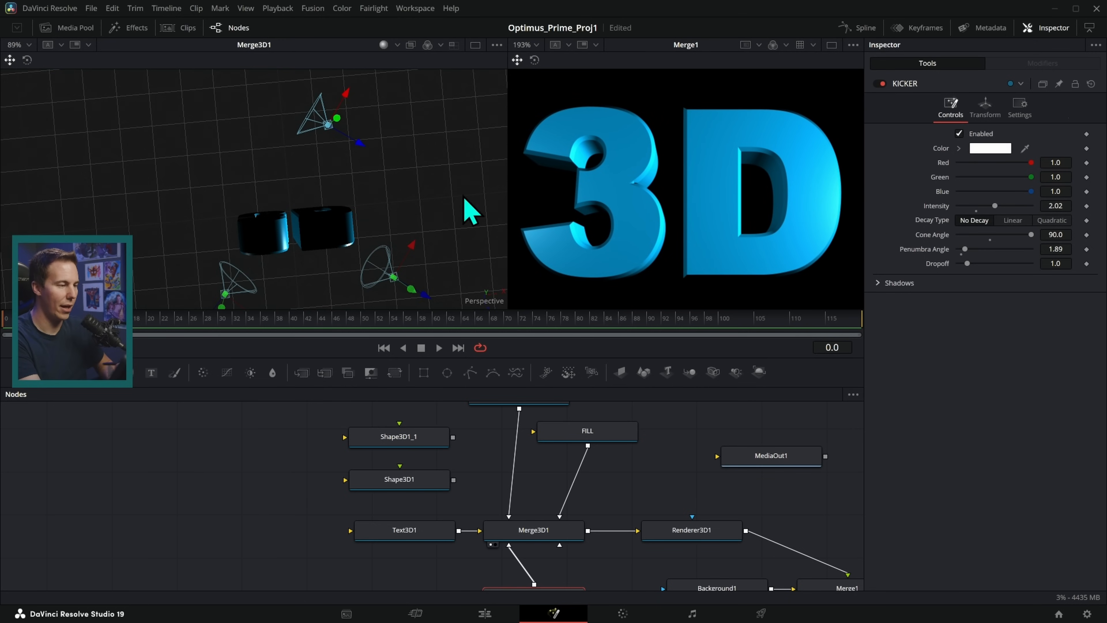
{"action": "left_click_drag", "start_coordinate": [370, 174], "coordinate": [397, 164]}
{"action": "left_click_drag", "start_coordinate": [321, 230], "coordinate": [338, 242]}
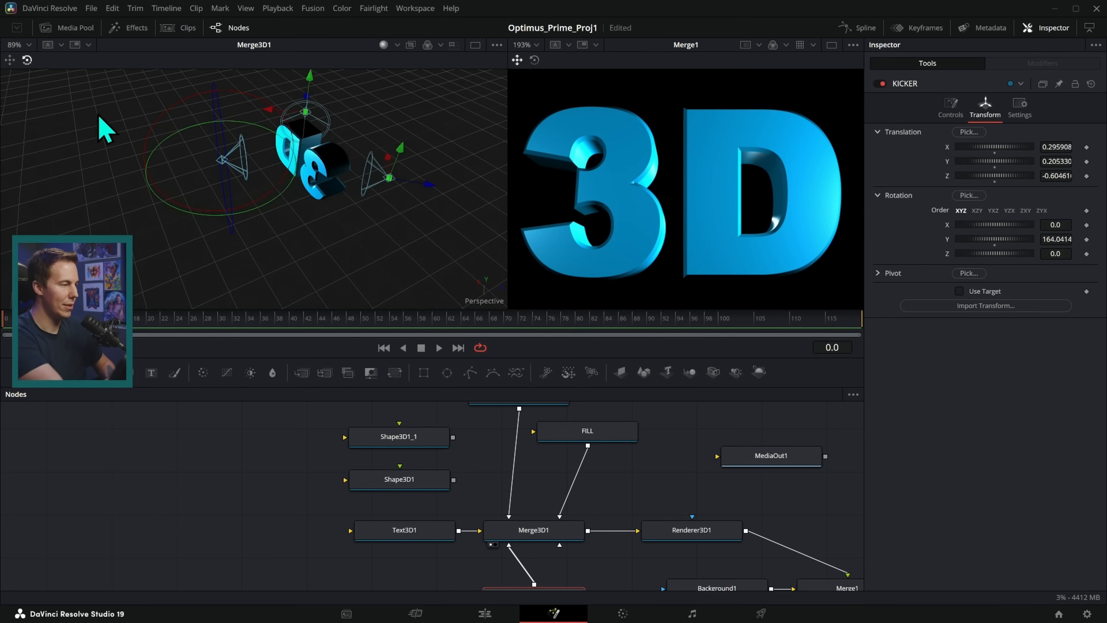
- Pull the KICKER light farther back from the text, to about X 0.368 and Z -0.856
{"action": "left_click", "coordinate": [10, 60]}
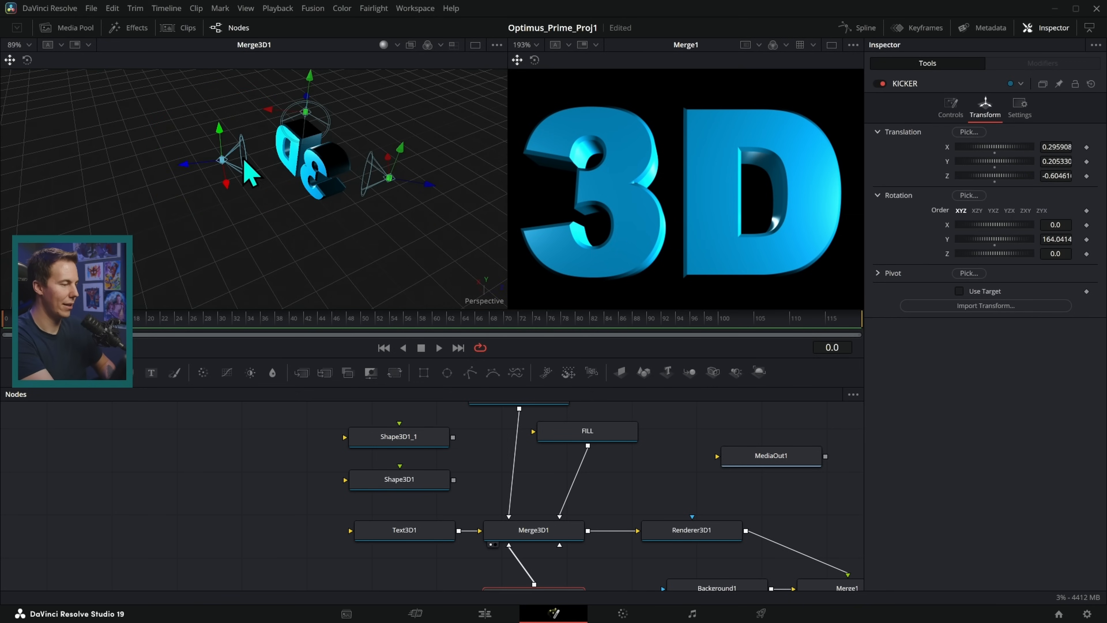
{"action": "left_click_drag", "start_coordinate": [183, 167], "coordinate": [153, 197]}
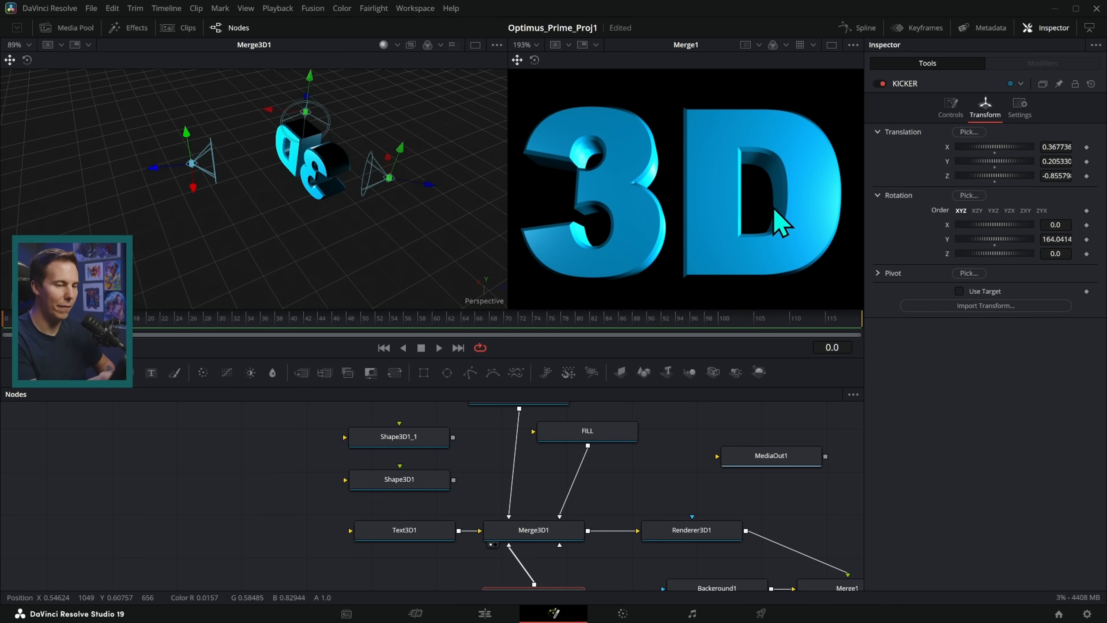
{"action": "left_click_drag", "start_coordinate": [297, 227], "coordinate": [427, 247]}
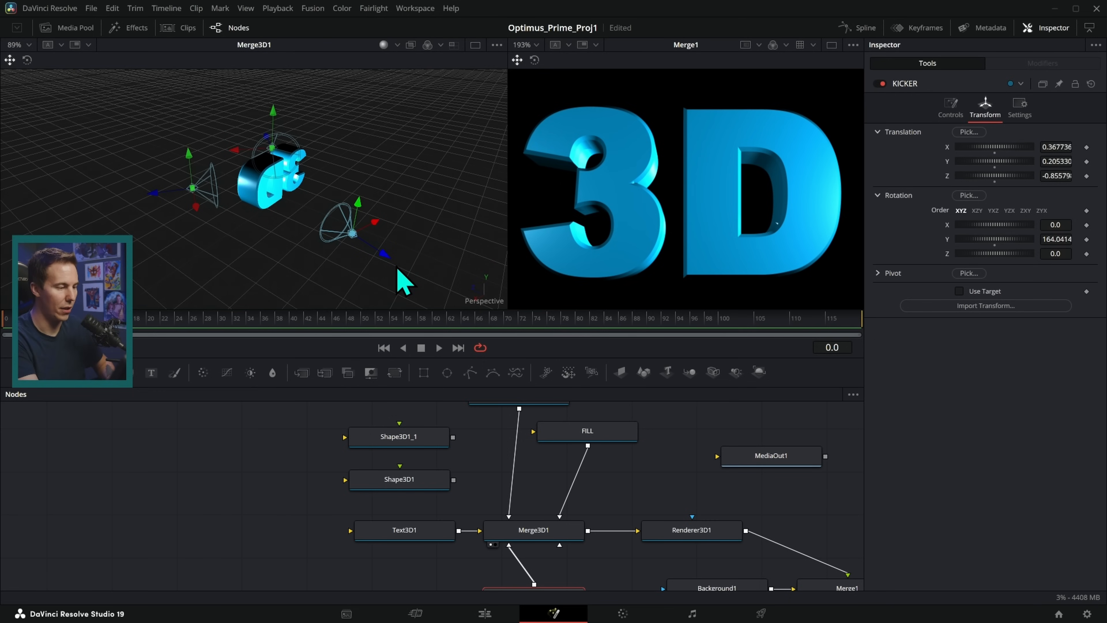
- Enable Use Target on the KICKER light and reset its Y rotation to 0
{"action": "left_click", "coordinate": [878, 273]}
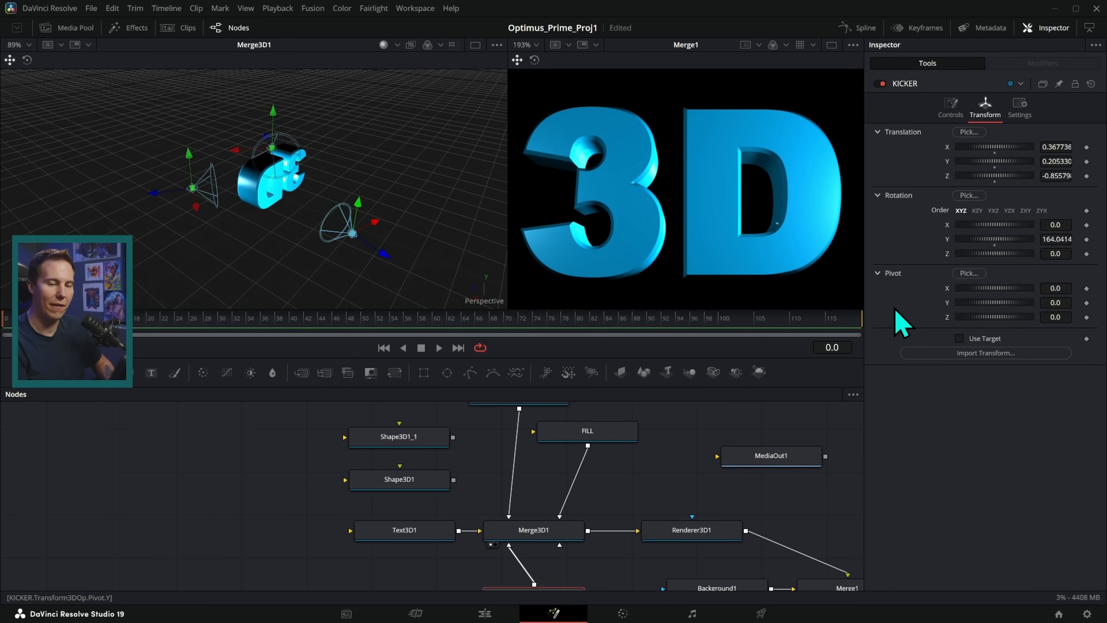
{"action": "left_click", "coordinate": [959, 339]}
{"action": "left_click_drag", "start_coordinate": [321, 276], "coordinate": [381, 269]}
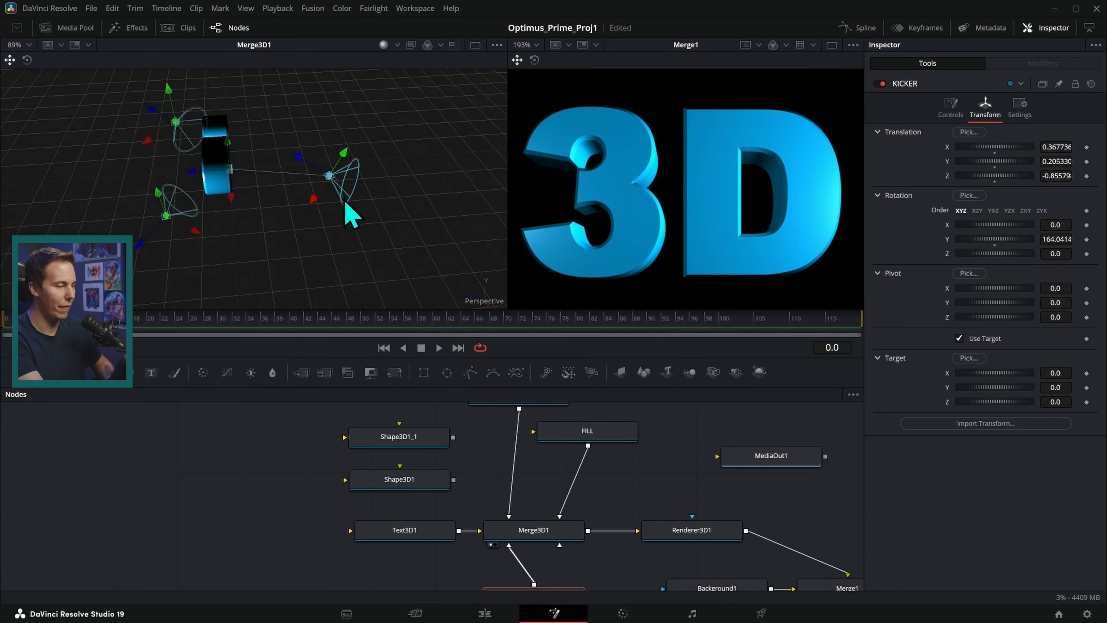
{"action": "double_click", "coordinate": [947, 238]}
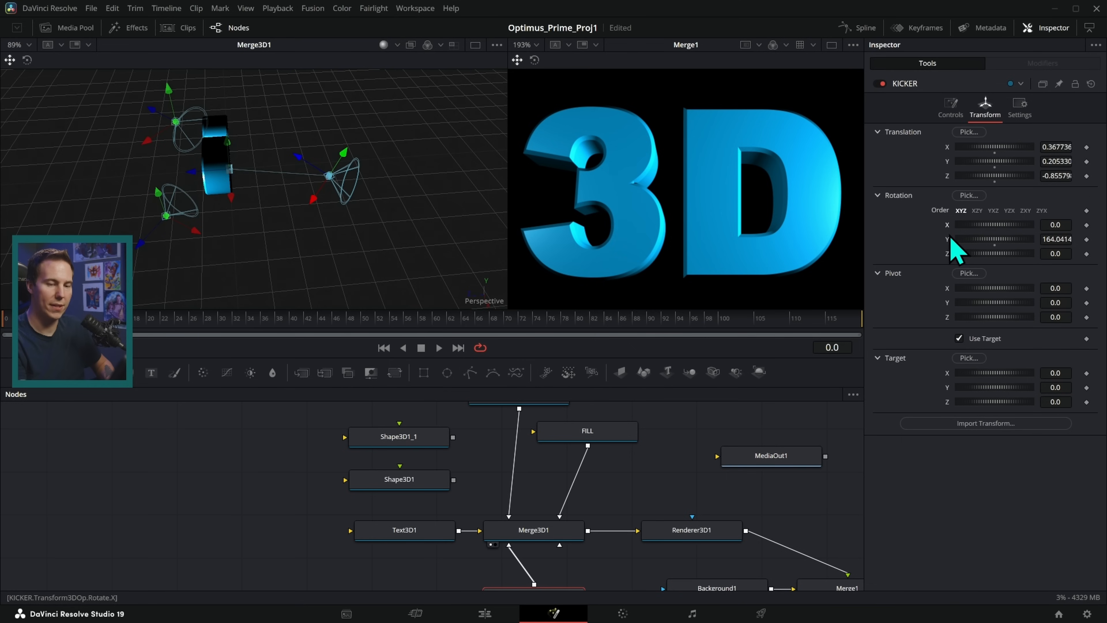
- Aim KICKER's target at the text, about X -0.064 and Y 0.181, and raise the light to about Y 1.104
{"action": "left_click_drag", "start_coordinate": [372, 232], "coordinate": [409, 257]}
{"action": "left_click_drag", "start_coordinate": [274, 178], "coordinate": [289, 148]}
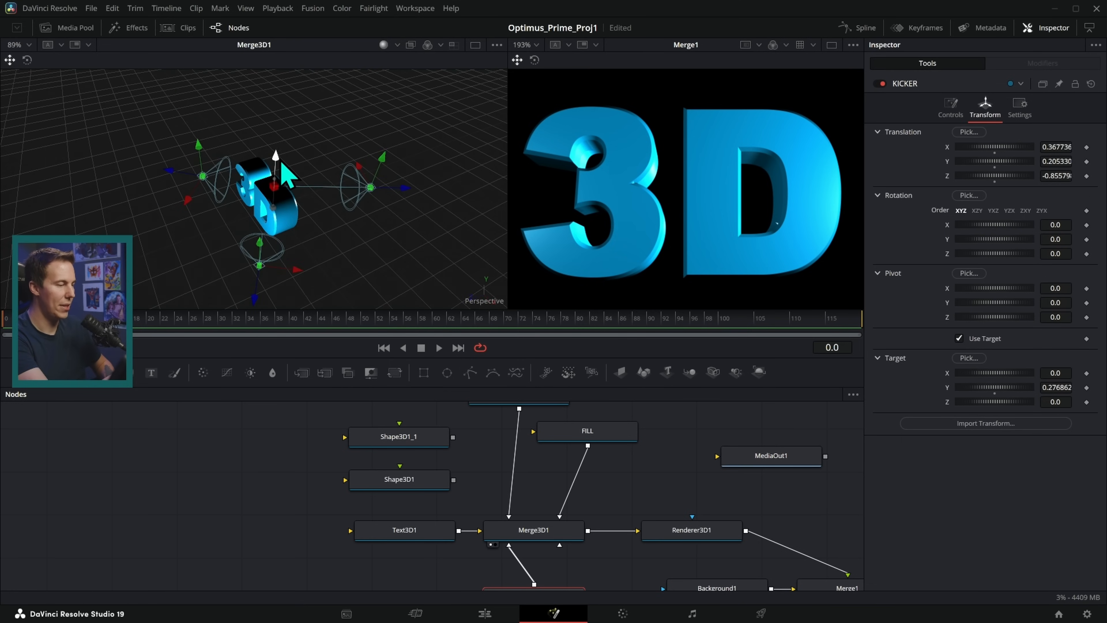
{"action": "left_click_drag", "start_coordinate": [378, 237], "coordinate": [421, 109]}
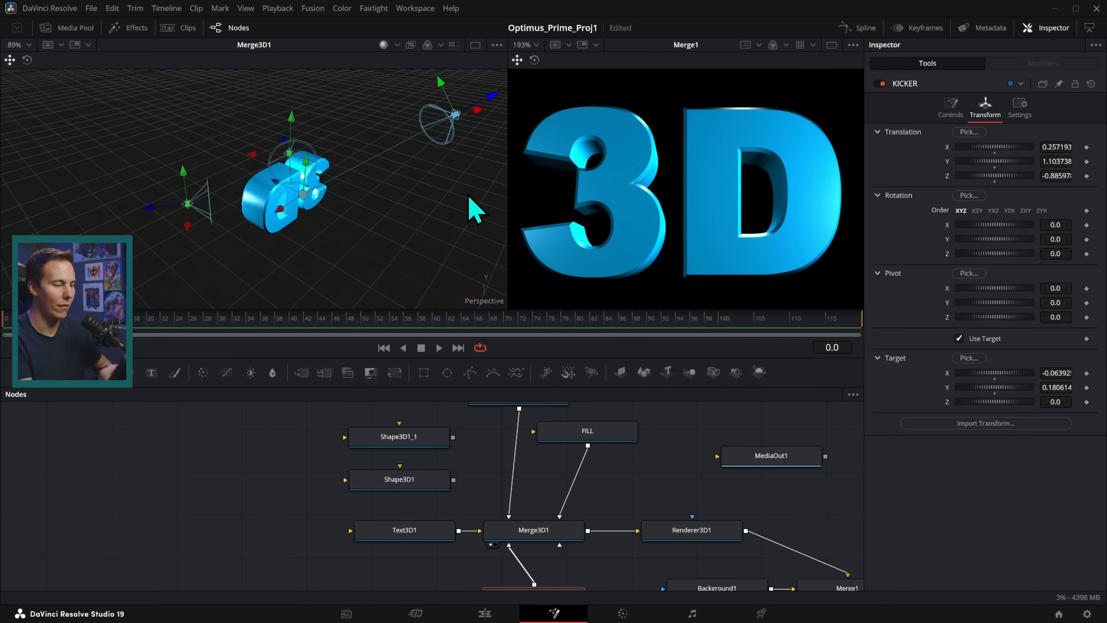
- Widen the render viewer and adjust KICKER's translation to X -0.728 and Y 1.973 to highlight the letters' upper edges
{"action": "left_click_drag", "start_coordinate": [507, 245], "coordinate": [346, 265]}
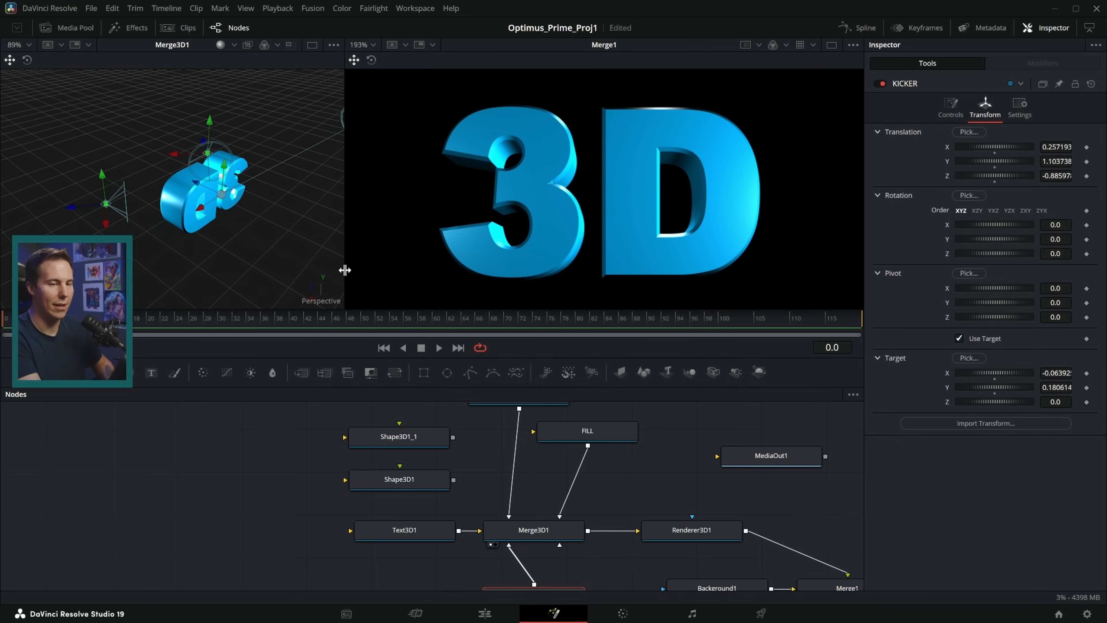
{"action": "mouse_move", "coordinate": [1022, 161]}
{"action": "left_mouse_down"}
{"action": "mouse_move", "coordinate": [979, 174]}
{"action": "mouse_move", "coordinate": [988, 171]}
{"action": "left_mouse_up"}
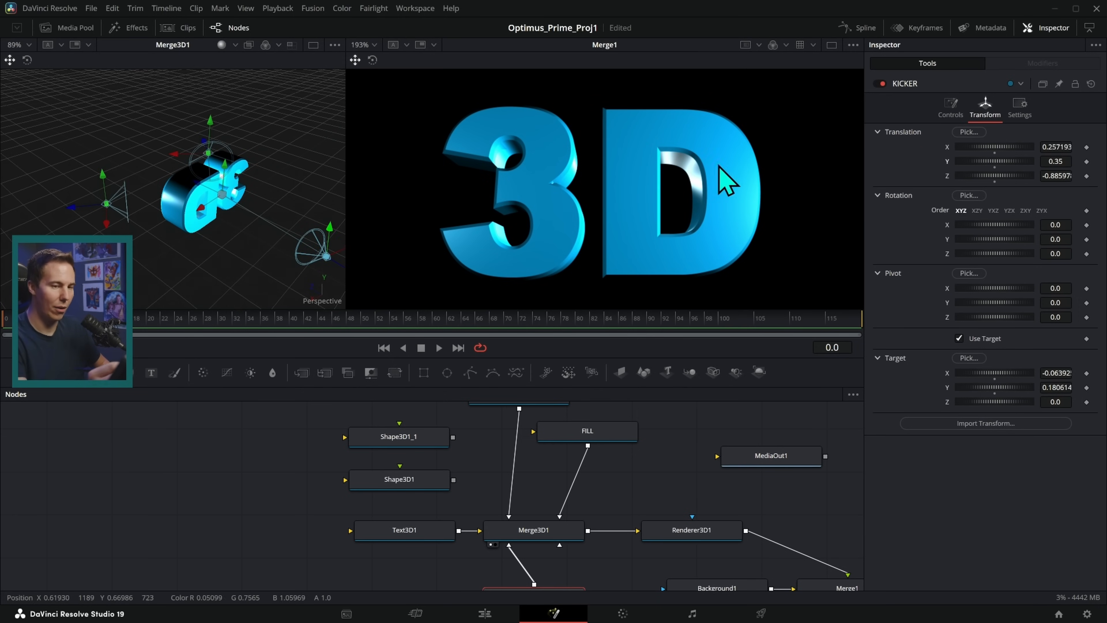
{"action": "left_click_drag", "start_coordinate": [1016, 166], "coordinate": [1036, 166]}
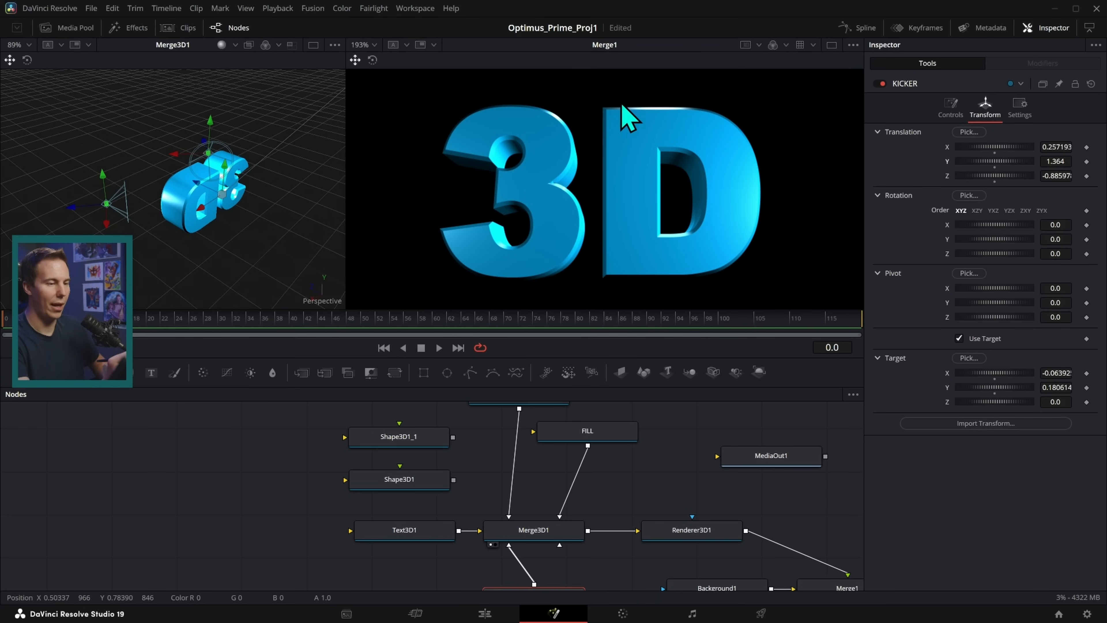
{"action": "mouse_move", "coordinate": [1011, 166]}
{"action": "left_mouse_down"}
{"action": "mouse_move", "coordinate": [1024, 162]}
{"action": "mouse_move", "coordinate": [969, 162]}
{"action": "mouse_move", "coordinate": [989, 160]}
{"action": "left_mouse_up"}
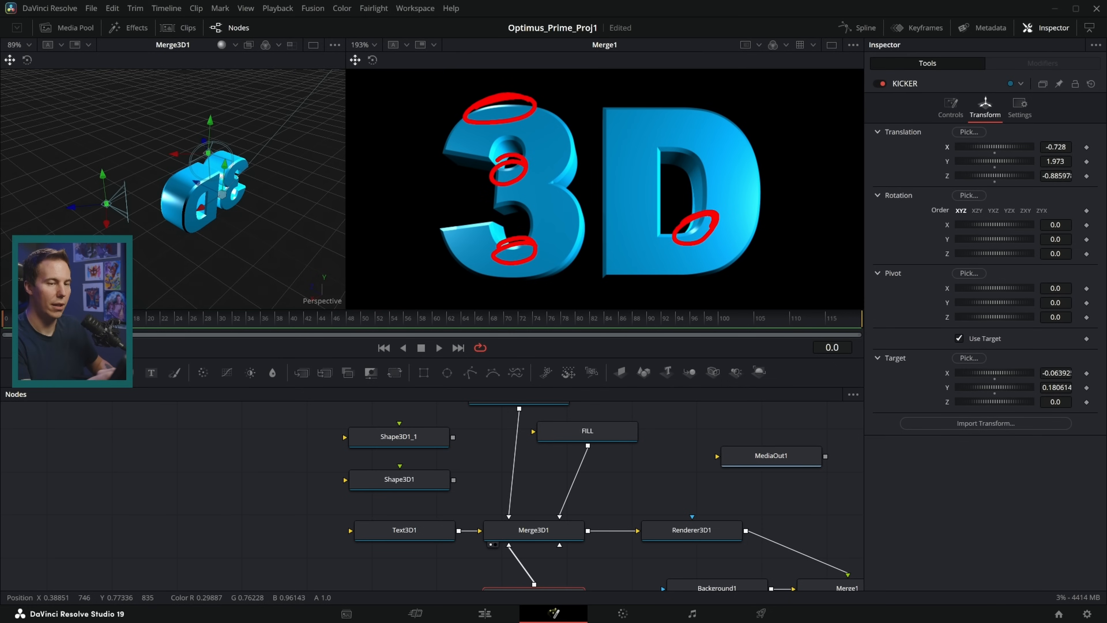
- Bypass and re-enable the KICKER light repeatedly to compare the edge highlights on the rendered text
{"action": "left_click", "coordinate": [880, 84]}
{"action": "left_click", "coordinate": [879, 84]}
{"action": "left_click", "coordinate": [880, 83]}
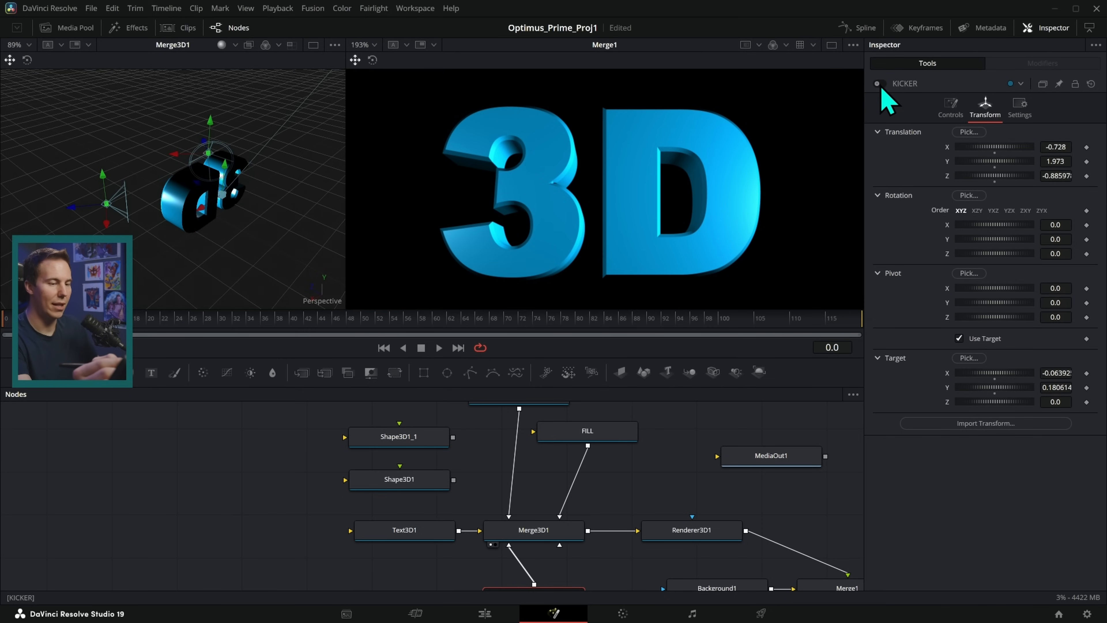
{"action": "left_click", "coordinate": [879, 85]}
{"action": "left_click", "coordinate": [879, 85]}
{"action": "left_click", "coordinate": [879, 85]}
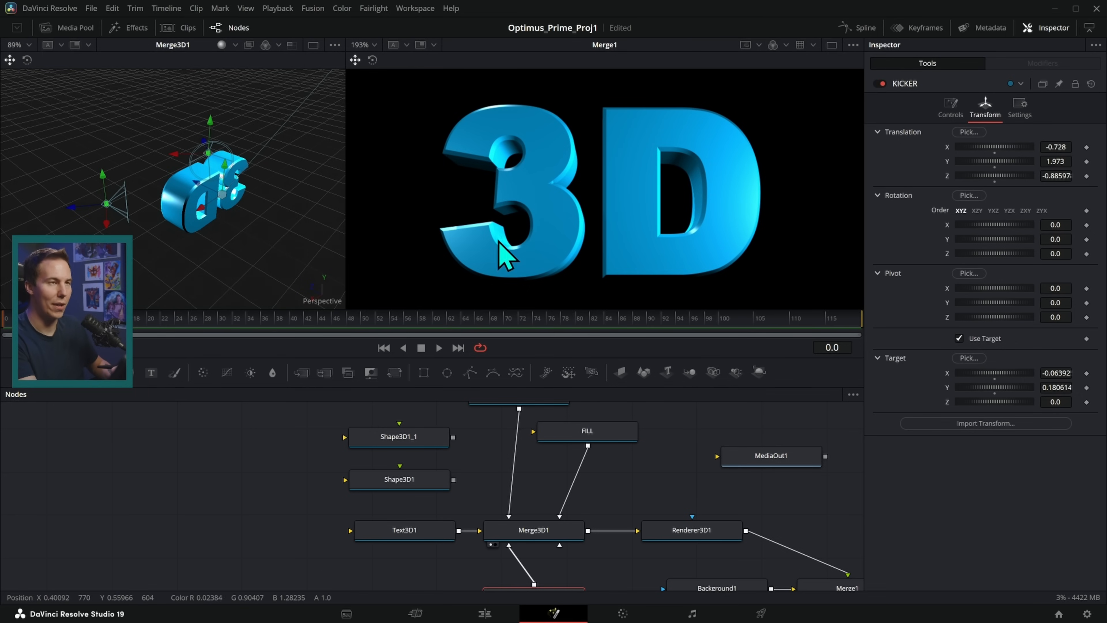
{"action": "left_click", "coordinate": [880, 84]}
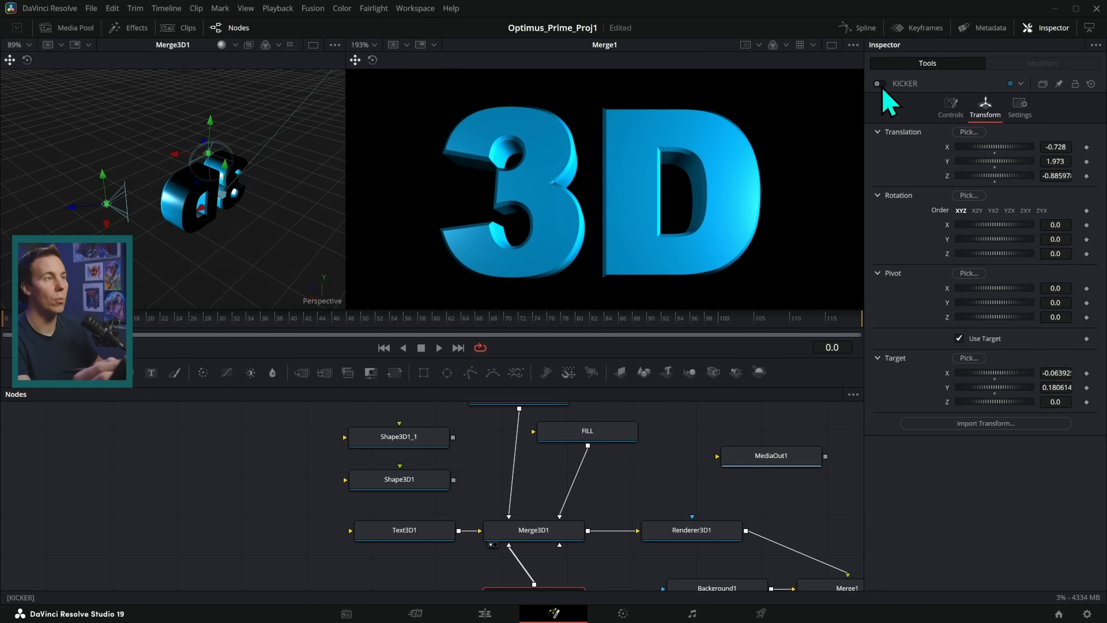
{"action": "left_click", "coordinate": [878, 85]}
{"action": "left_click", "coordinate": [878, 85]}
{"action": "left_click", "coordinate": [878, 86]}
{"action": "left_click", "coordinate": [878, 86]}
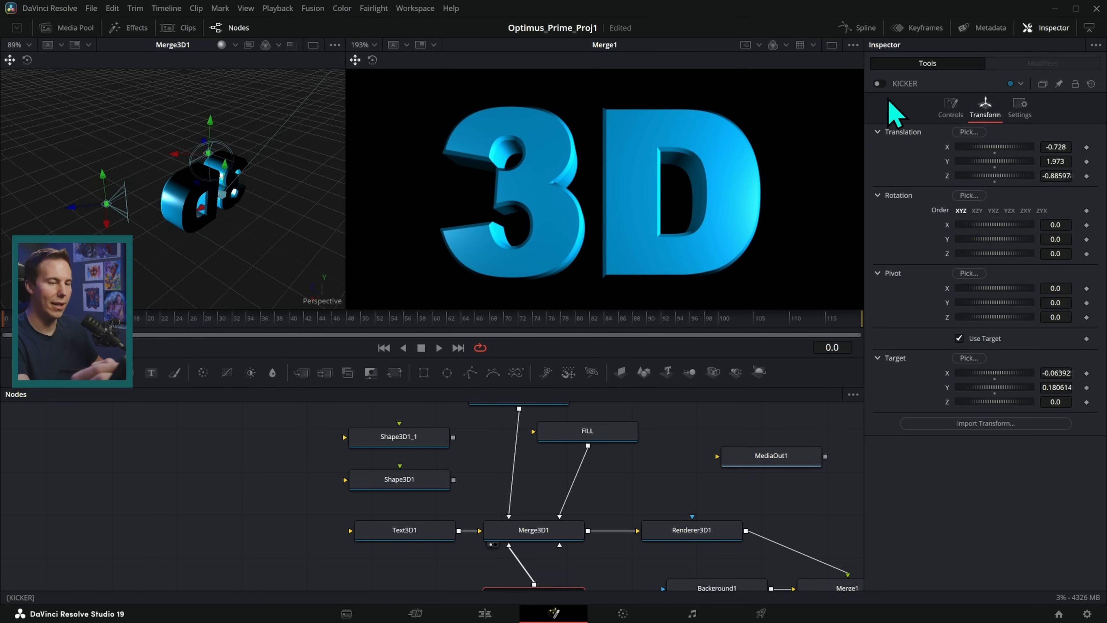
{"action": "left_click", "coordinate": [879, 83]}
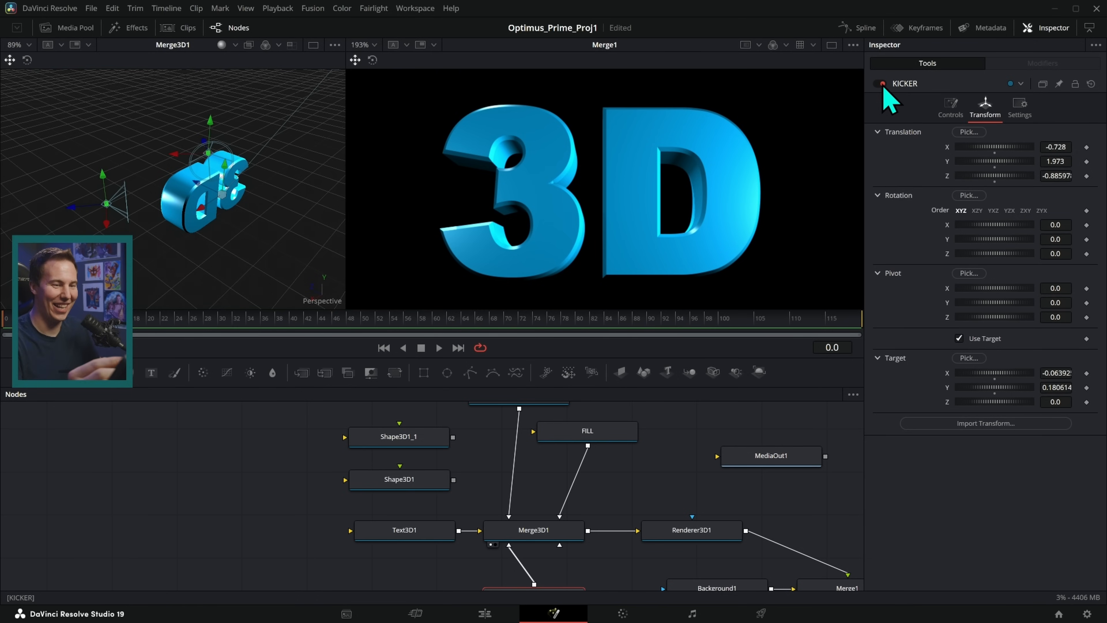
- Duplicate the KICKER light as KICKER_1 beside the original and connect the copy to Merge3D1
{"action": "left_click_drag", "start_coordinate": [662, 448], "coordinate": [635, 490]}
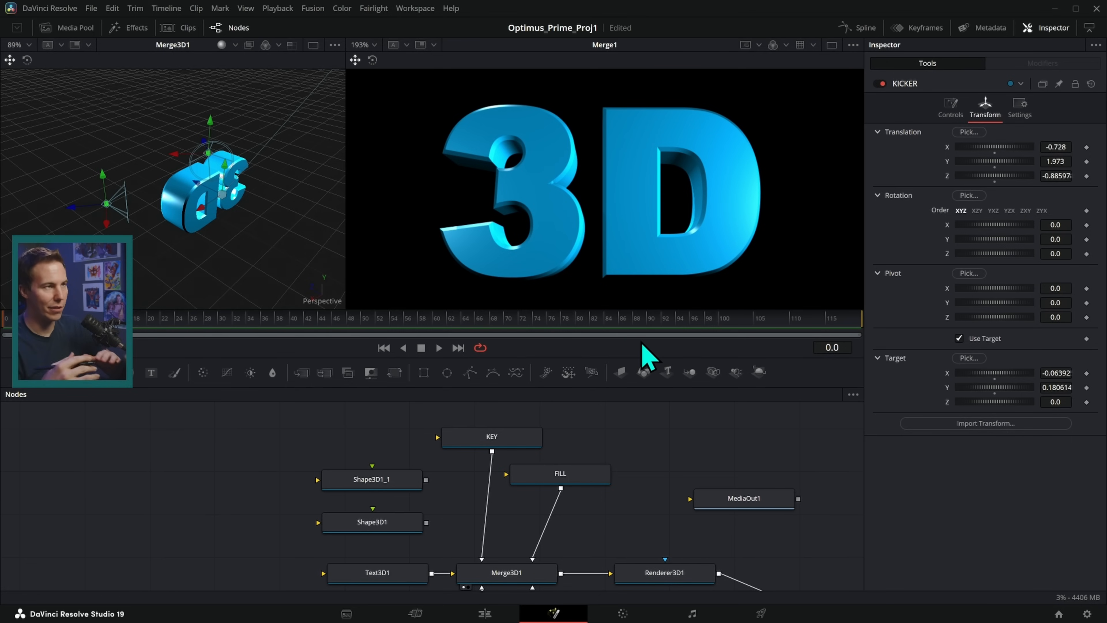
{"action": "scroll", "coordinate": [630, 480], "scroll_direction": "down", "scroll_amount": 5}
{"action": "left_click_drag", "start_coordinate": [536, 534], "coordinate": [445, 543]}
{"action": "left_click", "coordinate": [539, 545]}
{"action": "key", "text": "ctrl+v"}
{"action": "left_click_drag", "start_coordinate": [594, 544], "coordinate": [553, 470]}
- Set KICKER_1's X translation to 0.547 and compare the top edge of the D with the light off and on
{"action": "left_click", "coordinate": [985, 107]}
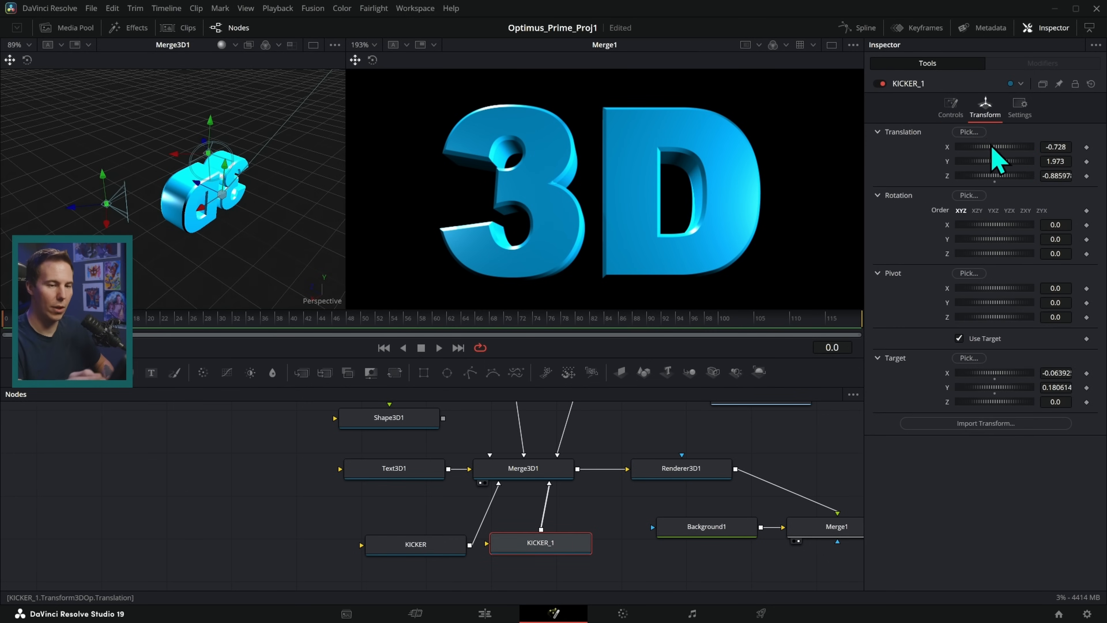
{"action": "mouse_move", "coordinate": [984, 152]}
{"action": "left_mouse_down"}
{"action": "mouse_move", "coordinate": [1013, 149]}
{"action": "mouse_move", "coordinate": [1004, 150]}
{"action": "left_mouse_up"}
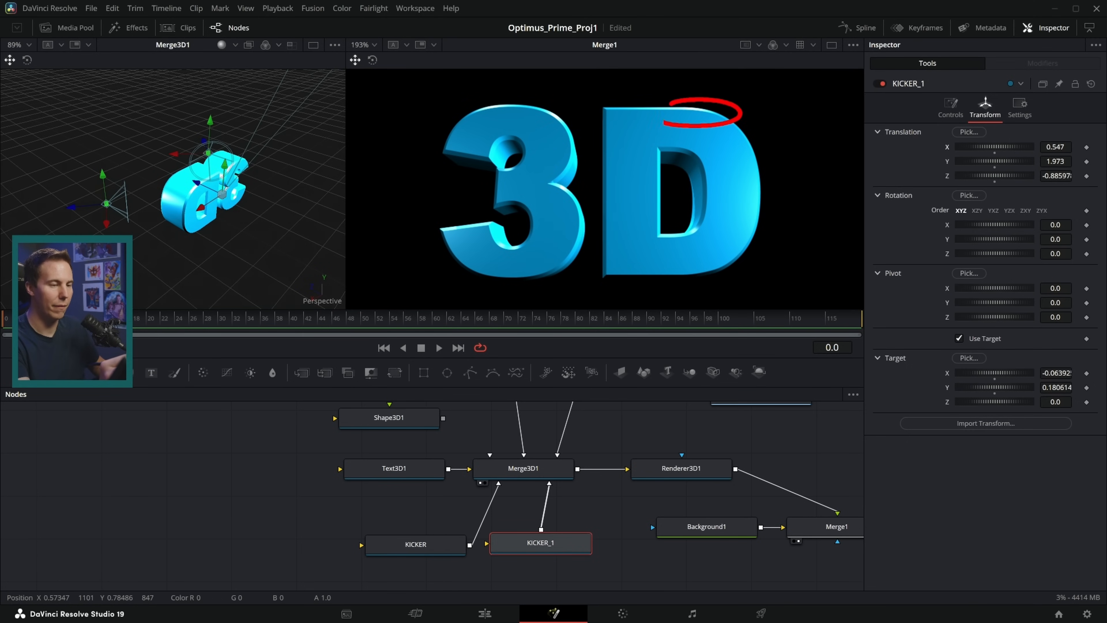
{"action": "left_click", "coordinate": [878, 83]}
{"action": "left_click", "coordinate": [879, 84]}
{"action": "left_click", "coordinate": [878, 83]}
{"action": "left_click", "coordinate": [878, 83]}
{"action": "left_click", "coordinate": [877, 84]}
{"action": "left_click", "coordinate": [878, 83]}
{"action": "left_click", "coordinate": [877, 84]}
{"action": "left_click", "coordinate": [878, 84]}
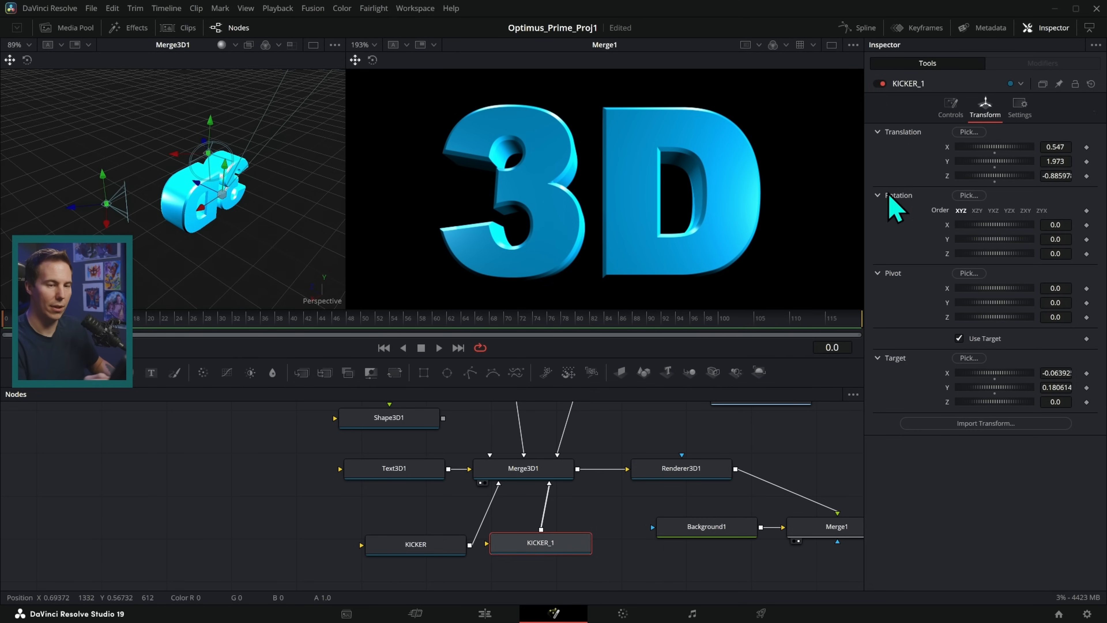
- Move KICKER_1 to X -3.279 and Y 0.524, and compare the rendered text with the light off and on
{"action": "left_click_drag", "start_coordinate": [1017, 163], "coordinate": [927, 175]}
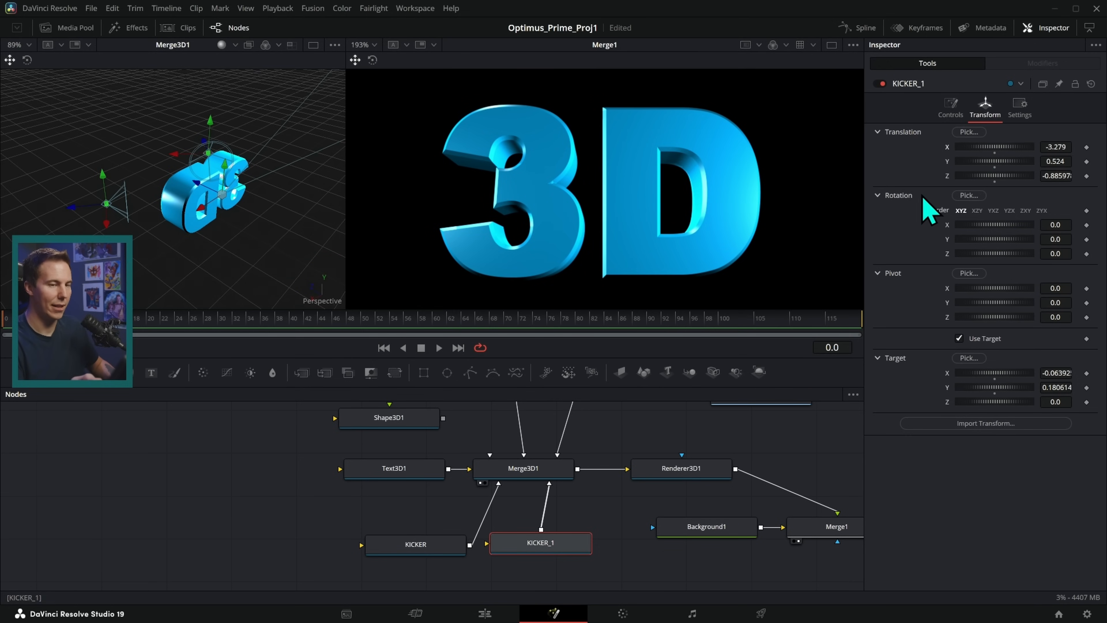
{"action": "left_click", "coordinate": [879, 83]}
{"action": "left_click", "coordinate": [878, 84]}
{"action": "left_click", "coordinate": [878, 83]}
{"action": "left_click", "coordinate": [878, 83]}
{"action": "left_click", "coordinate": [877, 84]}
{"action": "left_click", "coordinate": [877, 84]}
- Set KICKER_1's intensity to 0.85 and its X translation to -1.424, comparing the text with the light off and on
{"action": "left_click", "coordinate": [950, 107]}
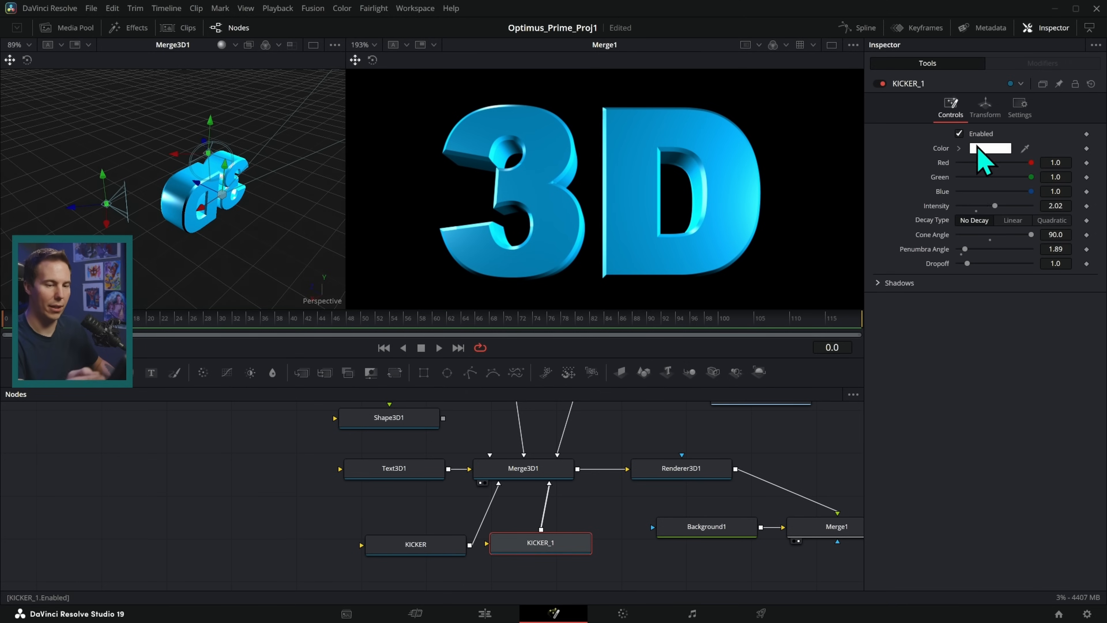
{"action": "left_click_drag", "start_coordinate": [995, 205], "coordinate": [978, 213]}
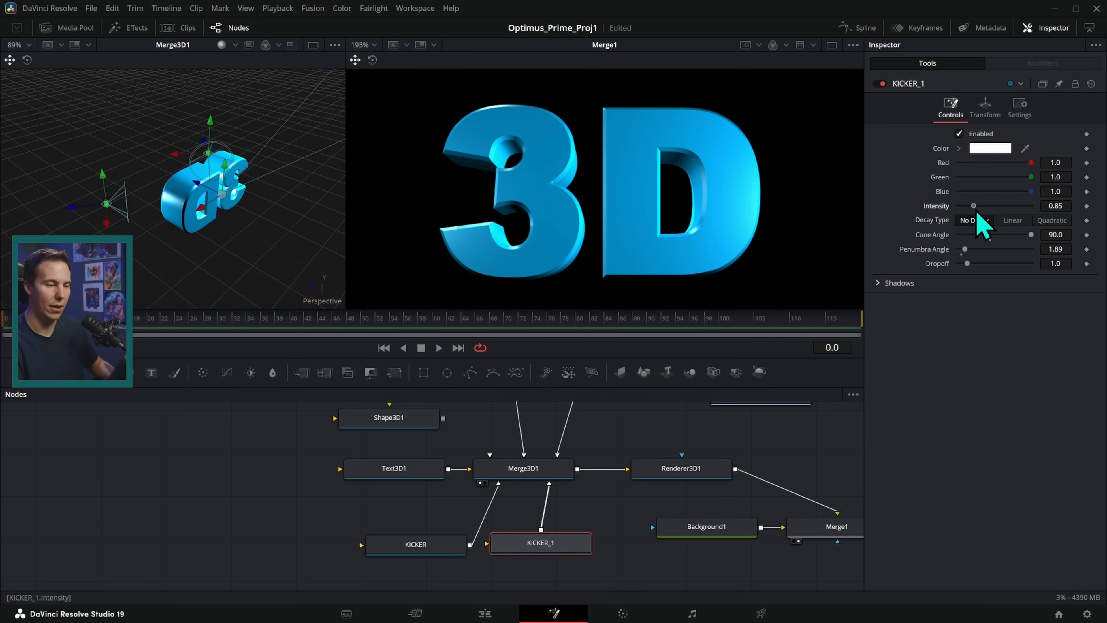
{"action": "left_click", "coordinate": [880, 83]}
{"action": "left_click", "coordinate": [880, 83]}
{"action": "left_click", "coordinate": [880, 83]}
{"action": "left_click", "coordinate": [880, 83]}
{"action": "left_click", "coordinate": [880, 83]}
{"action": "left_click", "coordinate": [881, 83]}
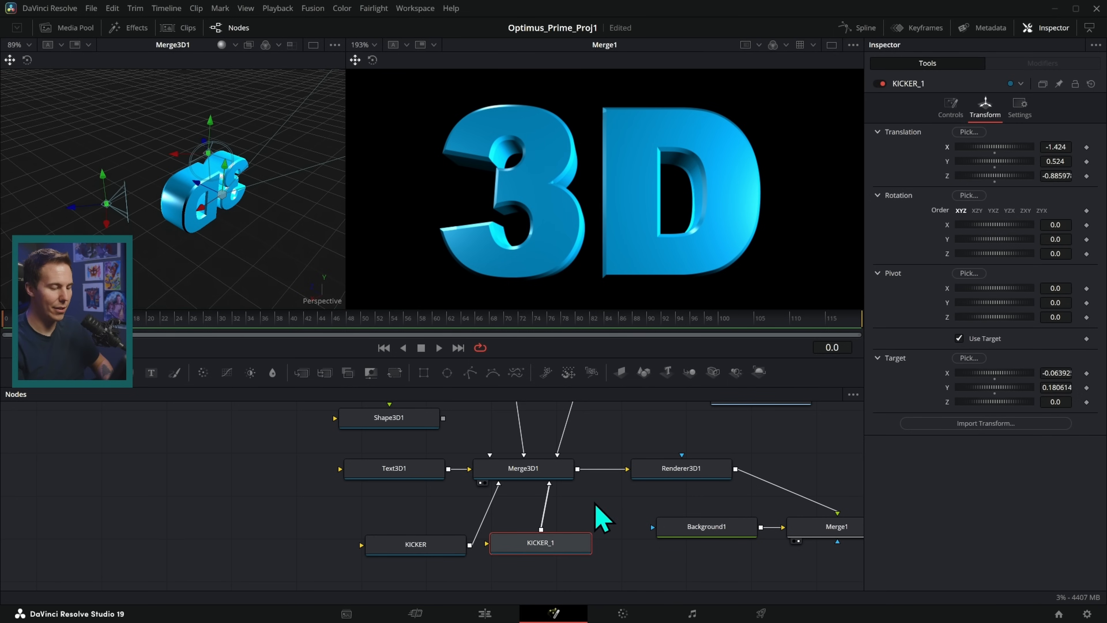
- Duplicate the KEY light again as an unconnected node above KEY and FILL
{"action": "scroll", "coordinate": [584, 522], "scroll_direction": "down", "scroll_amount": 1}
{"action": "left_click_drag", "start_coordinate": [595, 502], "coordinate": [601, 527]}
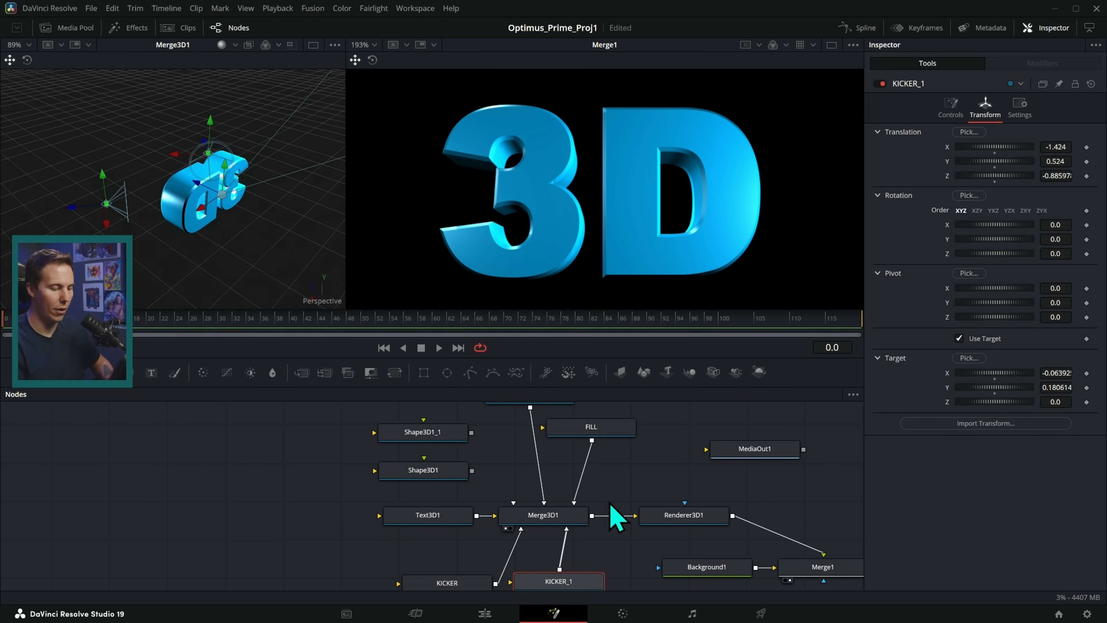
{"action": "scroll", "coordinate": [625, 475], "scroll_direction": "down", "scroll_amount": 2}
{"action": "left_click_drag", "start_coordinate": [636, 451], "coordinate": [588, 467]}
{"action": "left_click", "coordinate": [513, 423]}
{"action": "key", "text": "ctrl+c"}
{"action": "key", "text": "ctrl+v"}
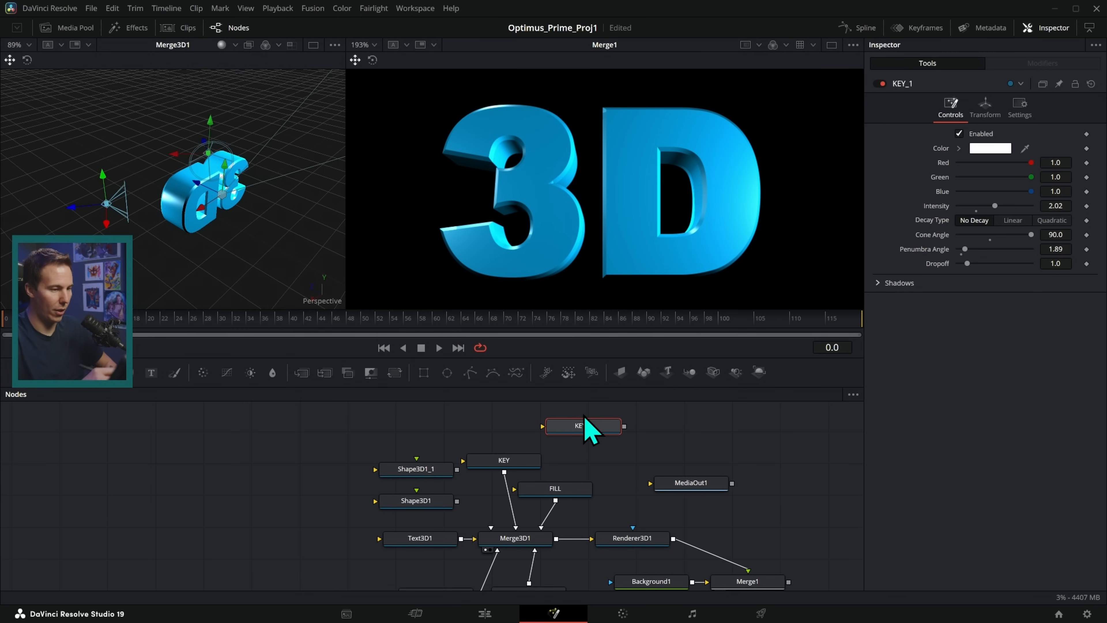
- Rename the duplicated KEY light FRONTLIGHT, connect it to Merge3D1 and show its transform settings
{"action": "key", "text": "F2"}
{"action": "type", "text": "FRONTLIGHT"}
{"action": "key", "text": "Return"}
{"action": "left_click_drag", "start_coordinate": [624, 426], "coordinate": [532, 543]}
{"action": "left_click", "coordinate": [985, 107]}
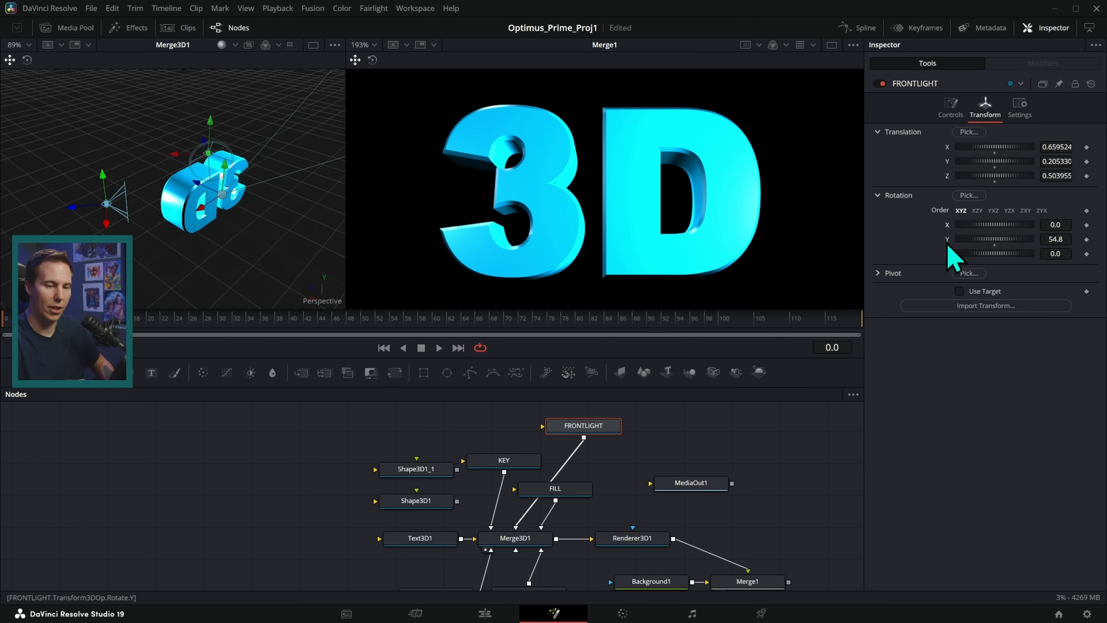
- Move the FILL and KEY lights below Merge3D1 and disable FILL, KEY, KICKER and KICKER_1 together
{"action": "scroll", "coordinate": [564, 513], "scroll_direction": "down", "scroll_amount": 1}
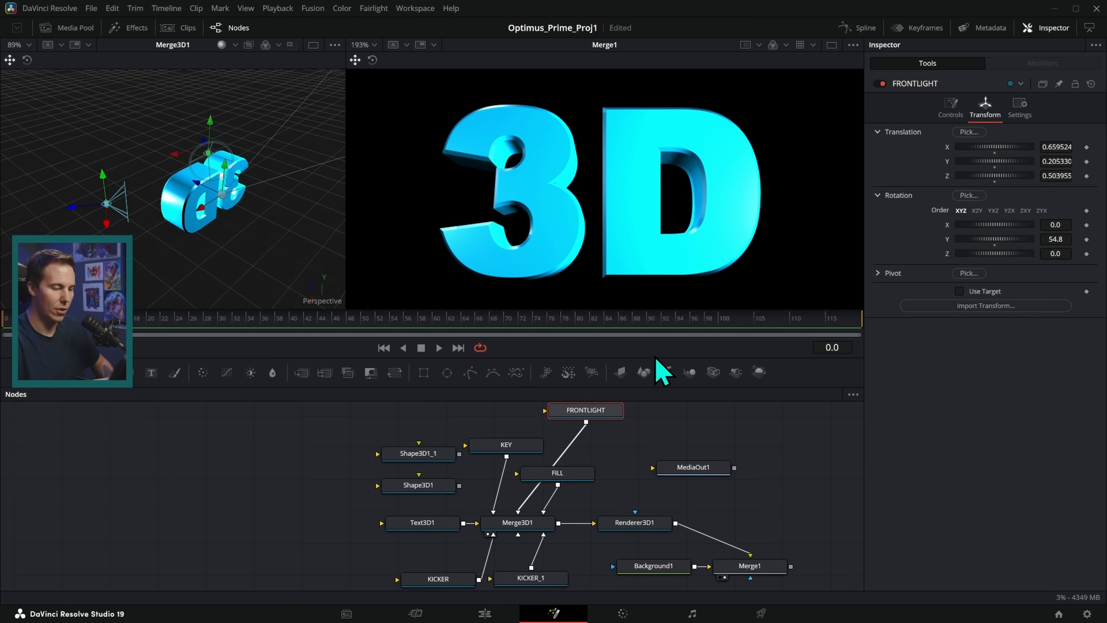
{"action": "left_click_drag", "start_coordinate": [655, 345], "coordinate": [655, 279]}
{"action": "left_click_drag", "start_coordinate": [562, 406], "coordinate": [477, 561]}
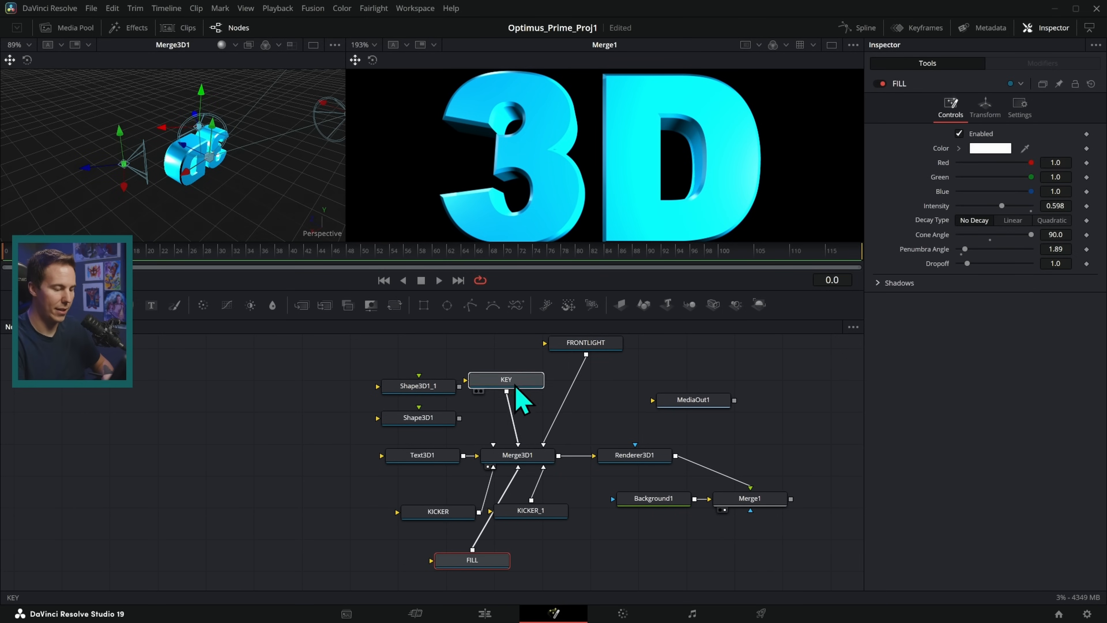
{"action": "left_click_drag", "start_coordinate": [521, 377], "coordinate": [549, 566]}
{"action": "left_click_drag", "start_coordinate": [455, 518], "coordinate": [566, 562]}
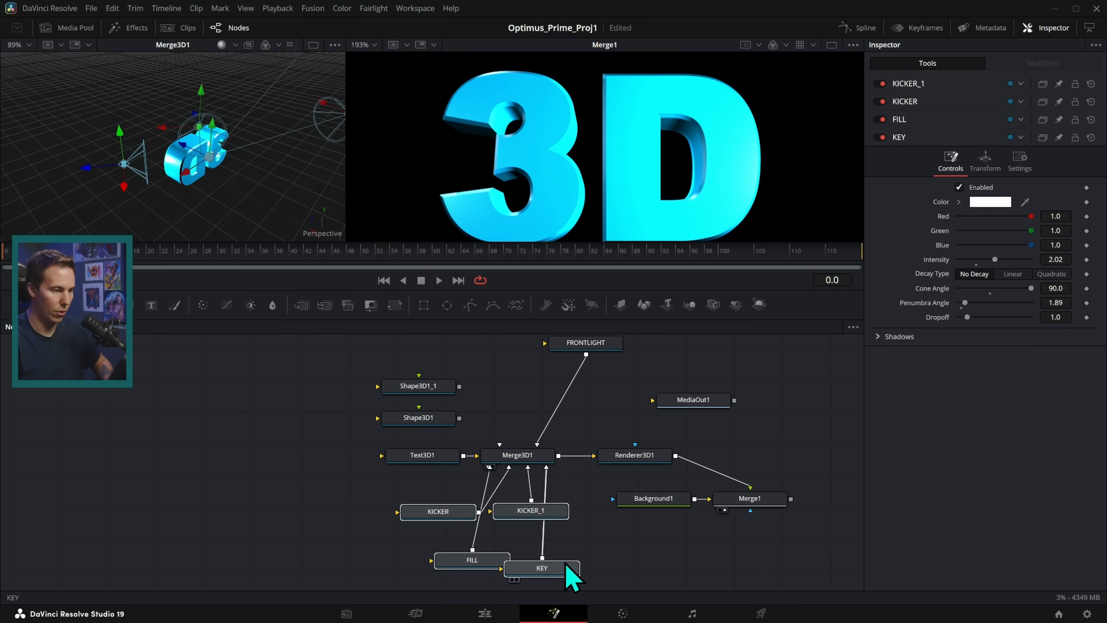
{"action": "key", "text": "ctrl+p"}
- Reset FRONTLIGHT's X and Y translation and its rotation to 0, and place it in front of the text at Z 1.05
{"action": "left_click", "coordinate": [610, 344]}
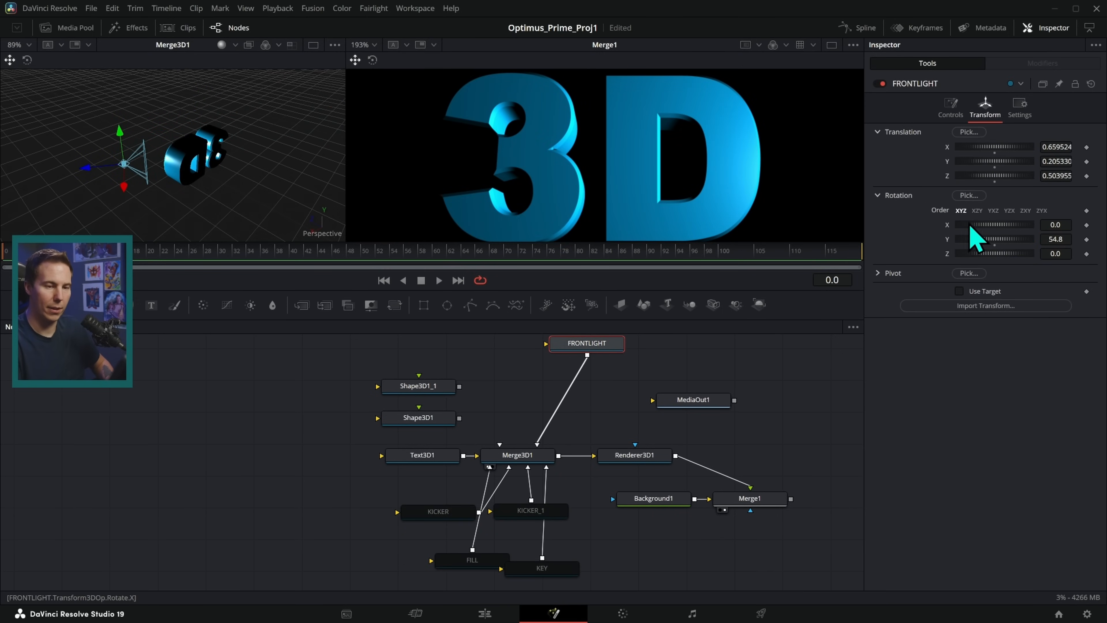
{"action": "double_click", "coordinate": [948, 176]}
{"action": "double_click", "coordinate": [948, 161]}
{"action": "double_click", "coordinate": [948, 147]}
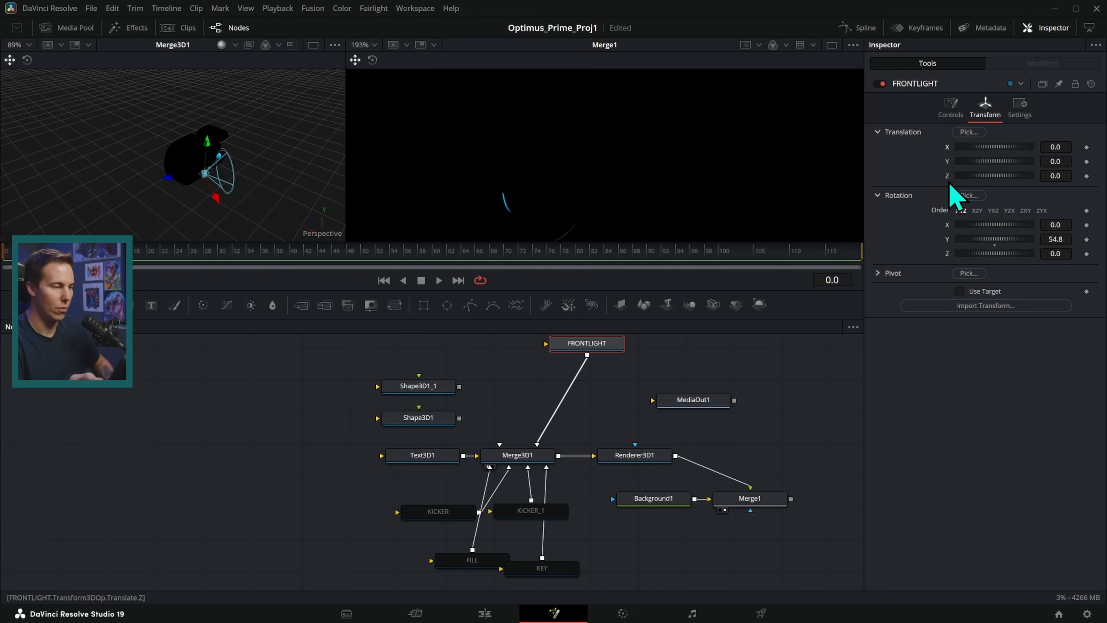
{"action": "left_click_drag", "start_coordinate": [278, 196], "coordinate": [392, 202]}
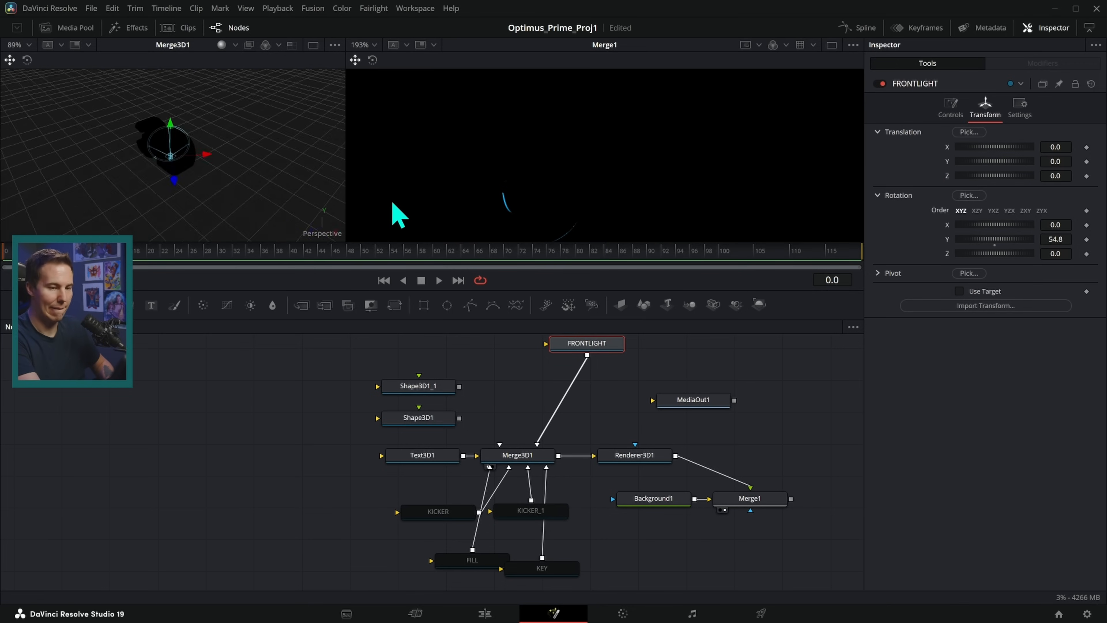
{"action": "left_click_drag", "start_coordinate": [149, 210], "coordinate": [161, 291]}
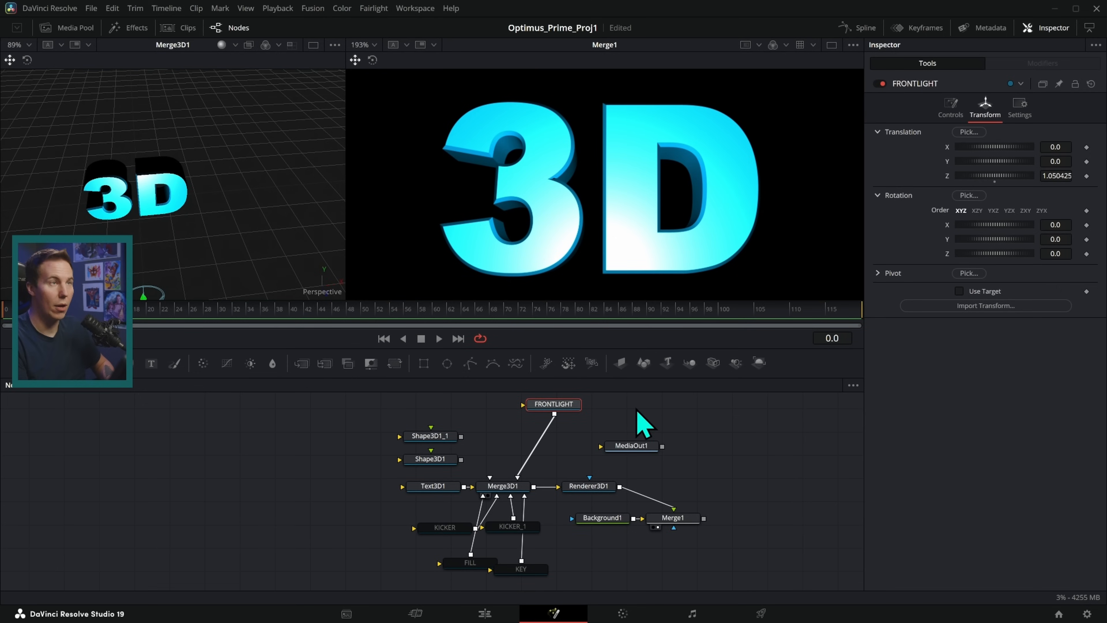
- Re-enable KEY, FILL, KICKER and KICKER_1, and disable FRONTLIGHT to compare the text under the other lights
{"action": "left_click_drag", "start_coordinate": [637, 425], "coordinate": [694, 398]}
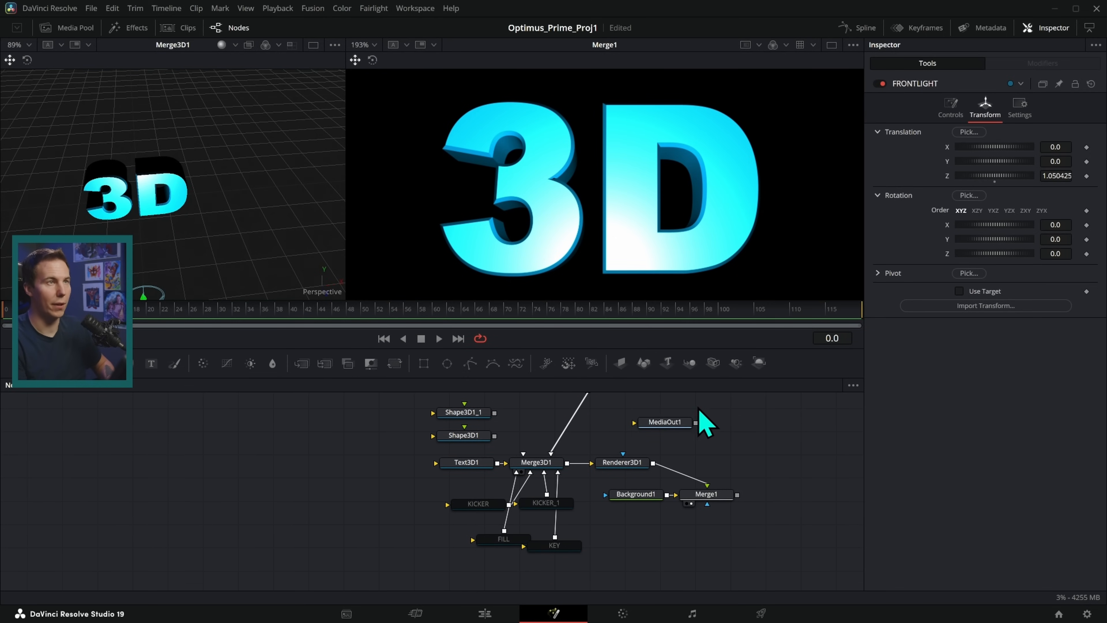
{"action": "scroll", "coordinate": [620, 440], "scroll_direction": "down", "scroll_amount": 1}
{"action": "left_click_drag", "start_coordinate": [614, 420], "coordinate": [627, 437]}
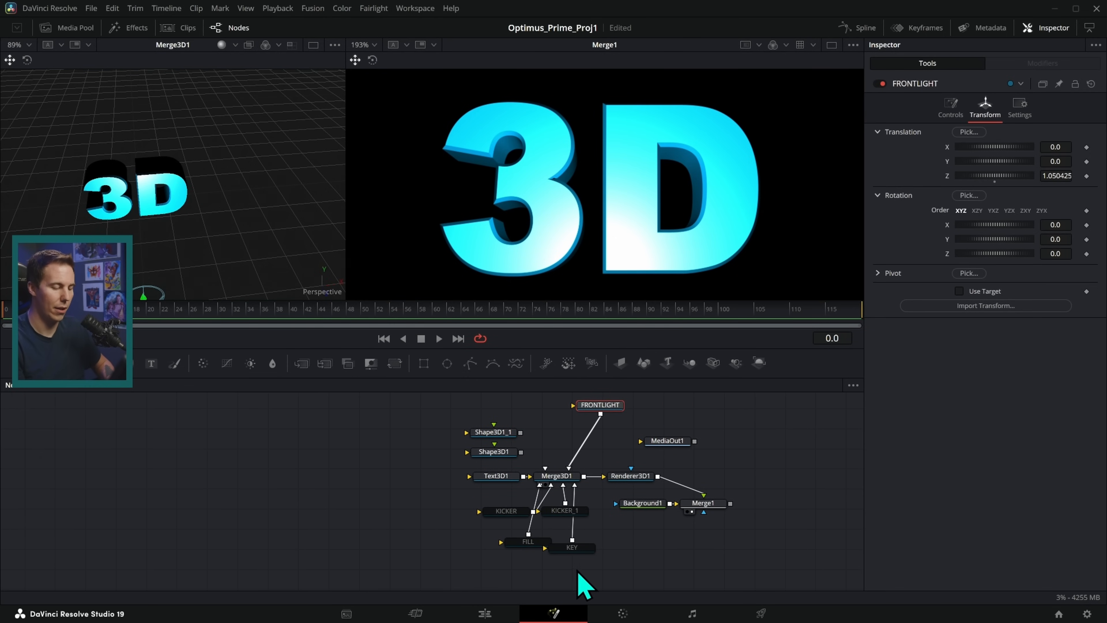
{"action": "left_click_drag", "start_coordinate": [577, 570], "coordinate": [519, 508]}
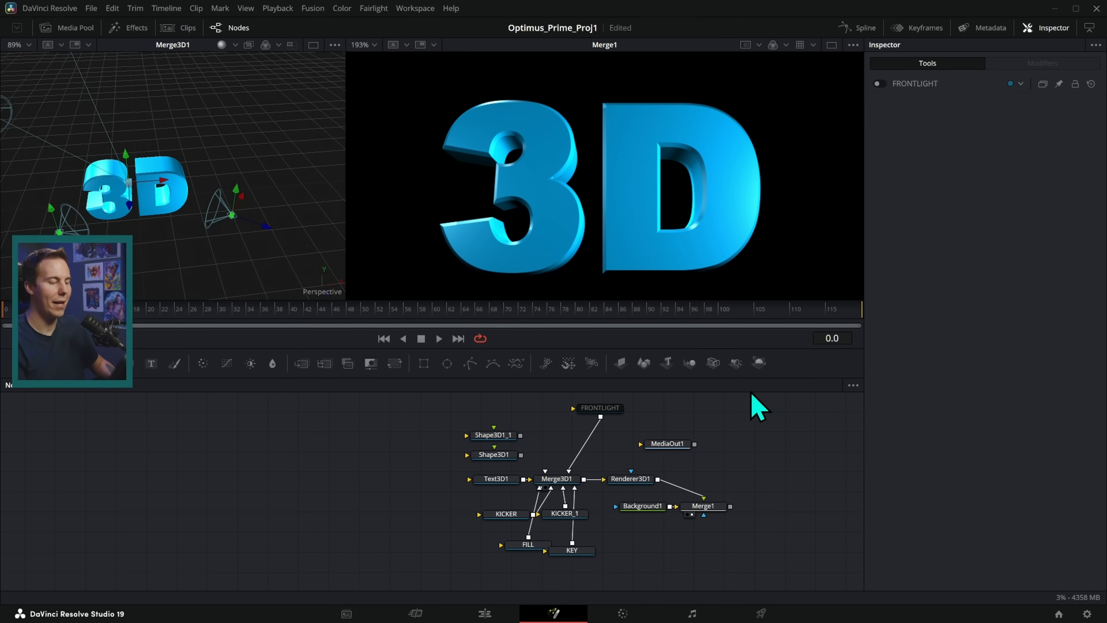
- Disconnect Text3D1 from Merge3D1 and connect the Shape3D1 cube in its place
{"action": "left_click_drag", "start_coordinate": [507, 481], "coordinate": [450, 481]}
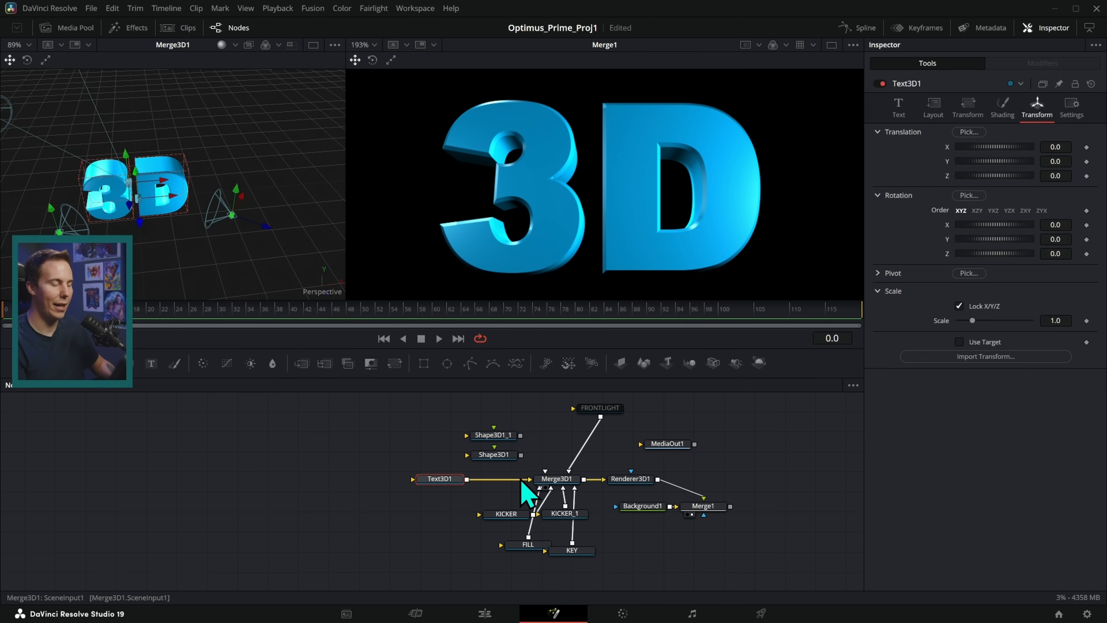
{"action": "left_click", "coordinate": [783, 451]}
{"action": "left_click_drag", "start_coordinate": [524, 482], "coordinate": [379, 487]}
{"action": "left_click_drag", "start_coordinate": [499, 454], "coordinate": [496, 487]}
- Reset the cube's Y translation to 0 and rotate it to X -67.8, Y 44.3 and Z -28.7
{"action": "left_click", "coordinate": [1002, 108]}
{"action": "left_click_drag", "start_coordinate": [996, 162], "coordinate": [1000, 166]}
{"action": "double_click", "coordinate": [948, 162]}
{"action": "left_click_drag", "start_coordinate": [984, 240], "coordinate": [1004, 246]}
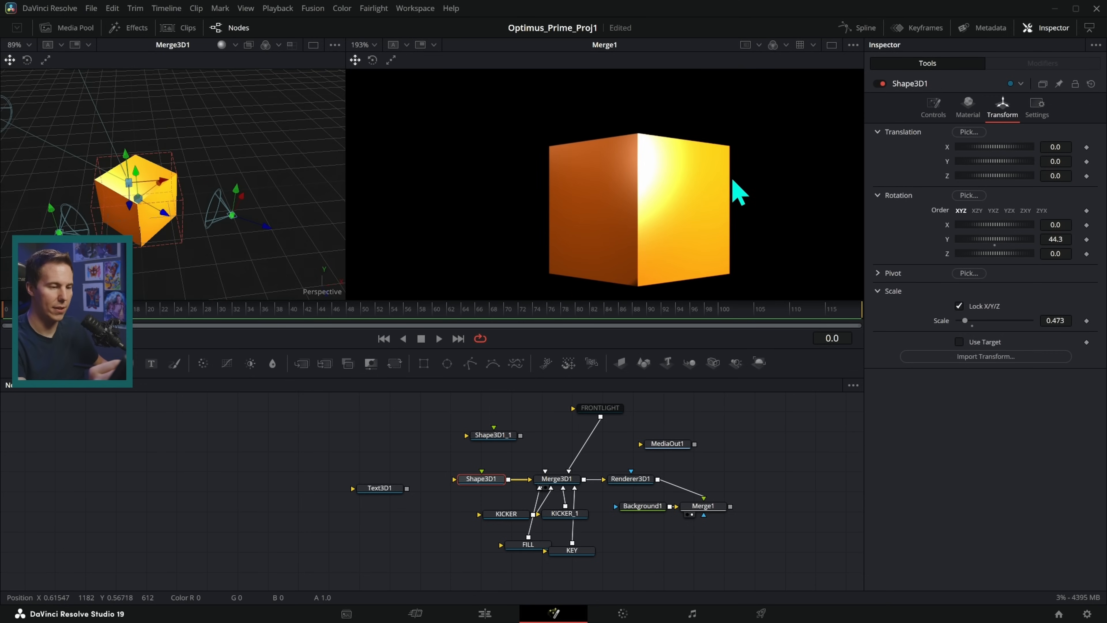
{"action": "left_click_drag", "start_coordinate": [733, 181], "coordinate": [718, 171]}
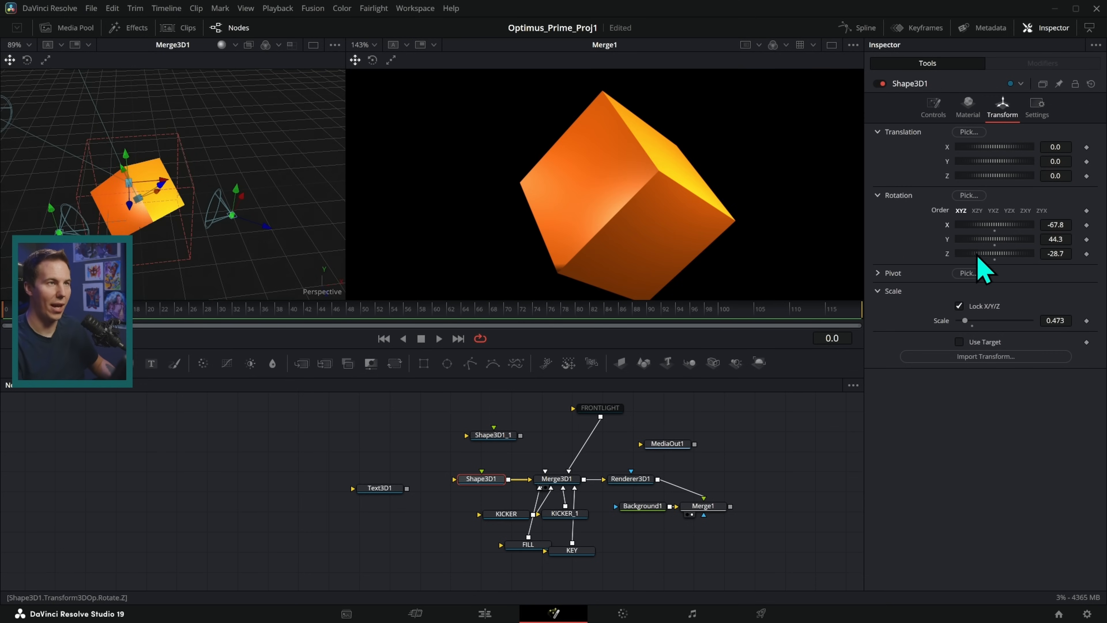
- Replace the cube with the Shape3D1_1 sphere as Merge3D1's input and adjust the sphere's Y translation
{"action": "left_click", "coordinate": [521, 480]}
{"action": "left_click_drag", "start_coordinate": [468, 478], "coordinate": [392, 462]}
{"action": "left_click_drag", "start_coordinate": [501, 439], "coordinate": [540, 484]}
{"action": "left_click", "coordinate": [1002, 107]}
{"action": "left_click_drag", "start_coordinate": [1058, 162], "coordinate": [954, 163]}
- Darken the sphere's diffuse color by setting green to 0.354 and blue to 0.213
{"action": "left_click", "coordinate": [968, 107]}
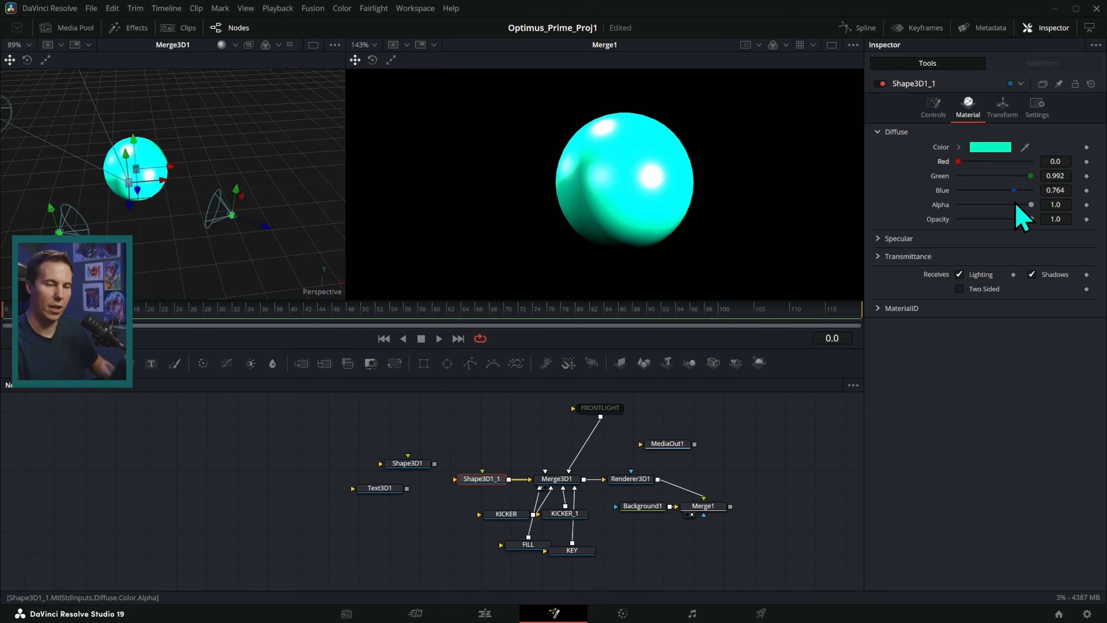
{"action": "left_click_drag", "start_coordinate": [1030, 176], "coordinate": [984, 176]}
{"action": "left_click_drag", "start_coordinate": [1014, 190], "coordinate": [977, 196]}
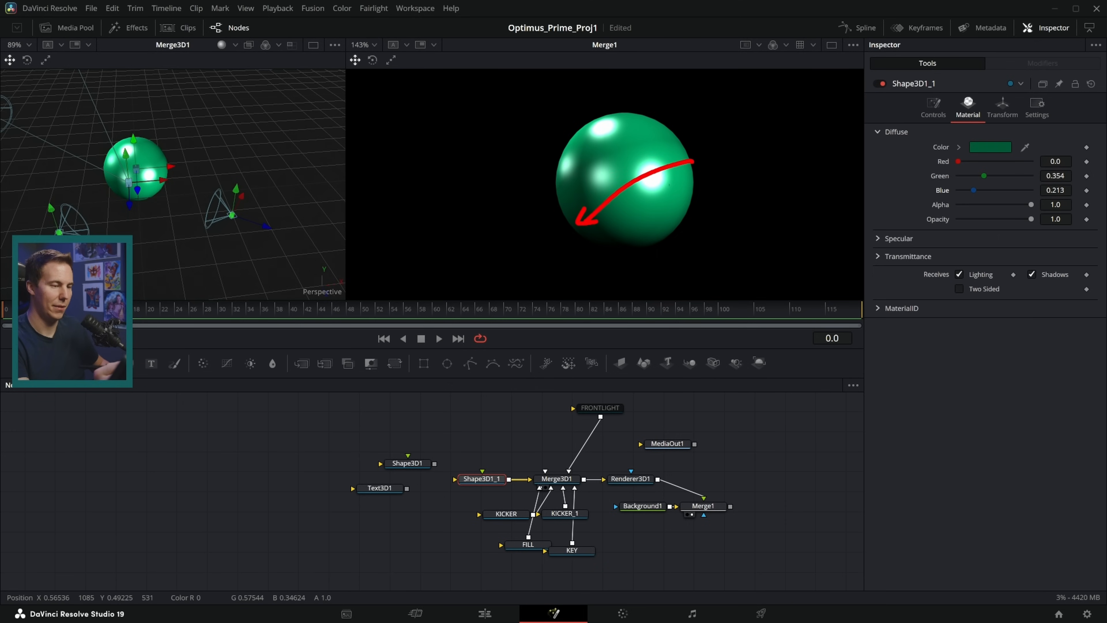
{"action": "key", "text": "Escape"}
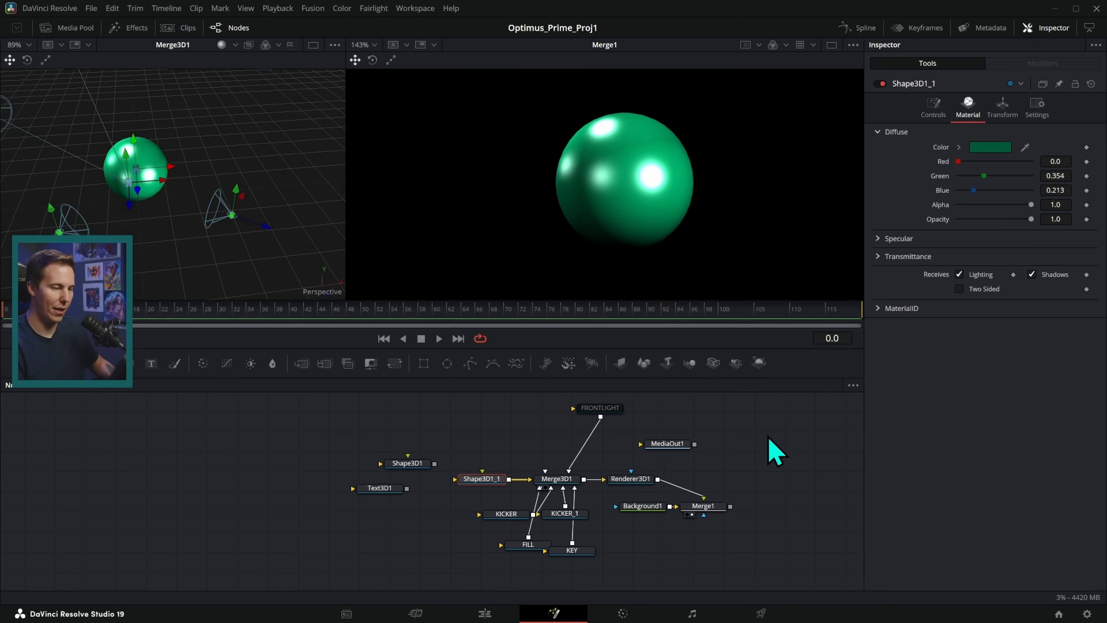
- Reconnect Text3D1 to Merge3D1 in place of the sphere and examine how the lights are placed around the text
{"action": "left_click_drag", "start_coordinate": [482, 478], "coordinate": [453, 428]}
{"action": "left_click_drag", "start_coordinate": [521, 457], "coordinate": [525, 455]}
{"action": "left_click_drag", "start_coordinate": [384, 489], "coordinate": [557, 492]}
{"action": "left_click_drag", "start_coordinate": [724, 179], "coordinate": [731, 232]}
{"action": "scroll", "coordinate": [731, 232], "scroll_direction": "up", "scroll_amount": 2}
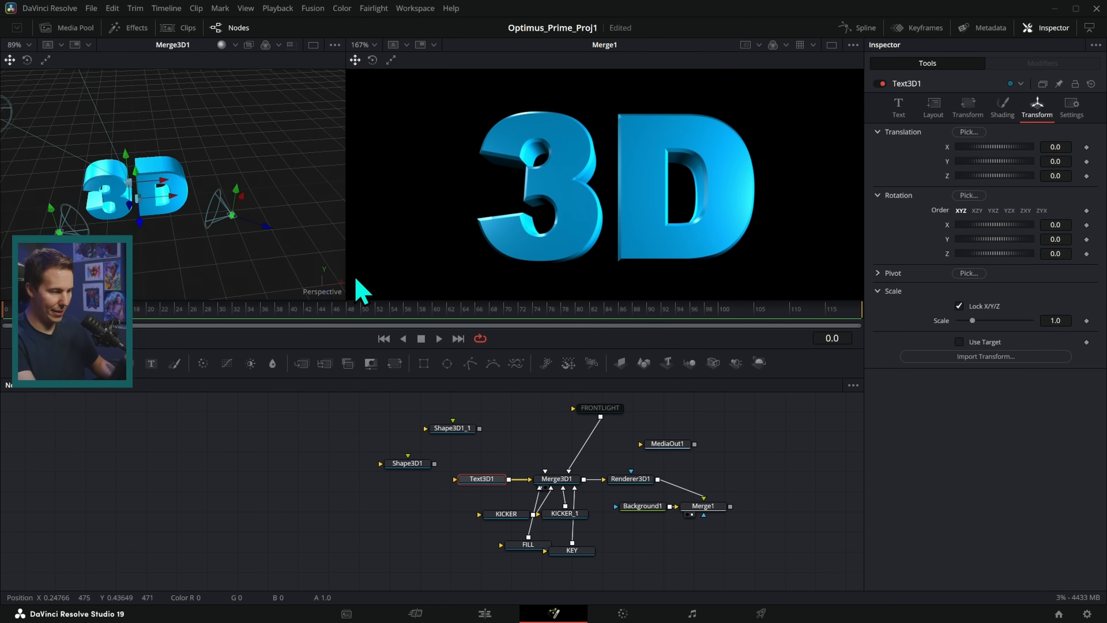
{"action": "left_click_drag", "start_coordinate": [277, 218], "coordinate": [323, 220]}
{"action": "scroll", "coordinate": [278, 220], "scroll_direction": "down", "scroll_amount": 2}
{"action": "left_click_drag", "start_coordinate": [242, 183], "coordinate": [269, 155]}
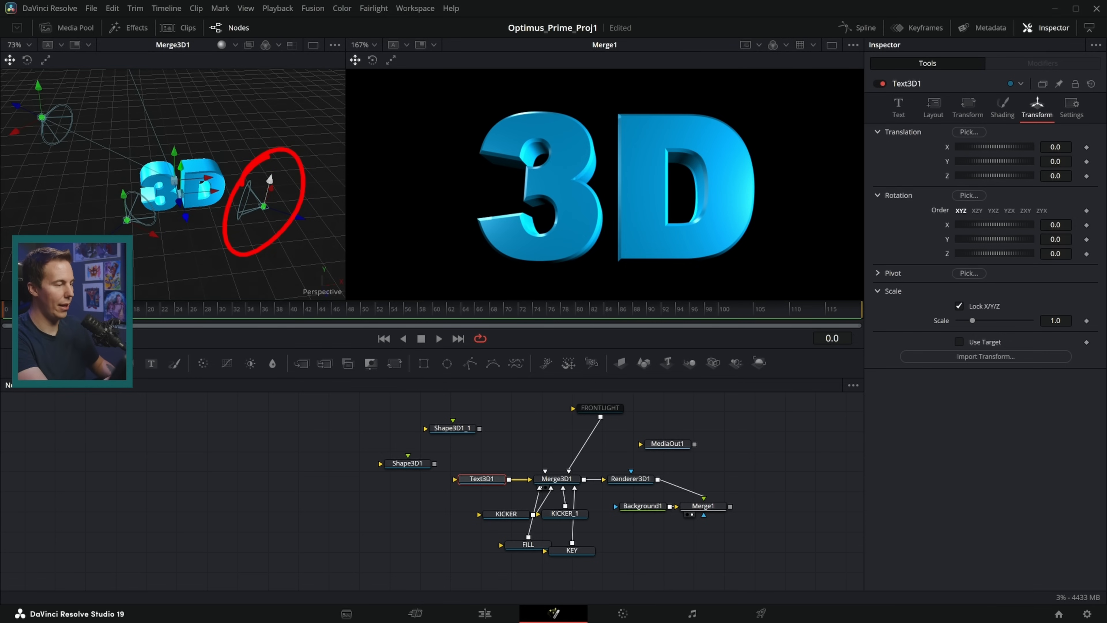
{"action": "left_click_drag", "start_coordinate": [25, 117], "coordinate": [24, 133]}
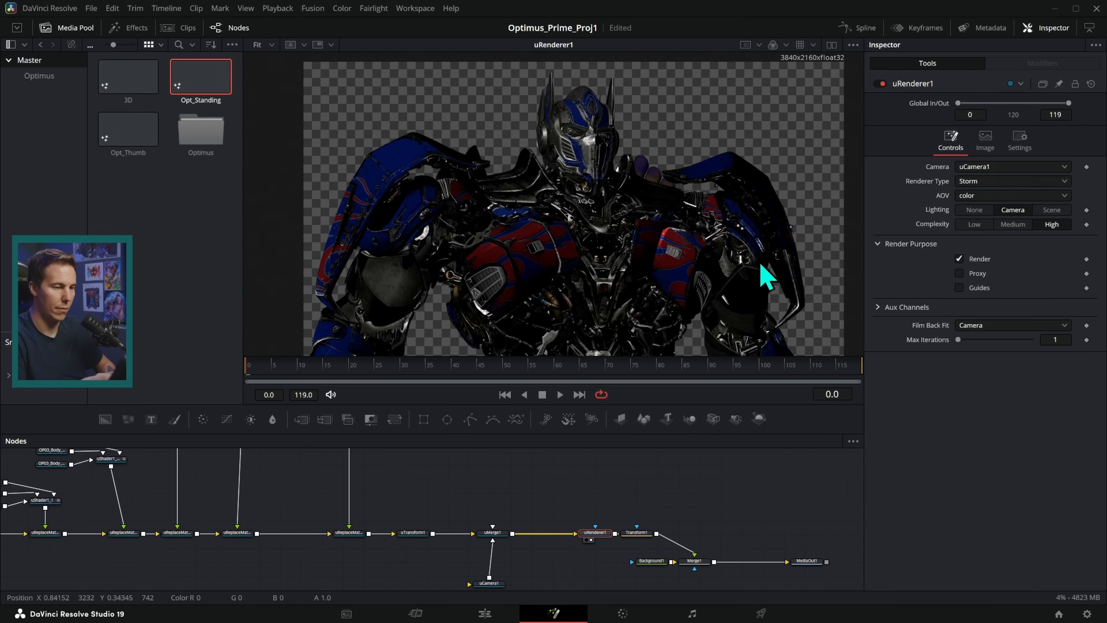
- Set the lighting of uRenderer1 to Scene for the Optimus model
{"action": "left_click_drag", "start_coordinate": [759, 265], "coordinate": [755, 258]}
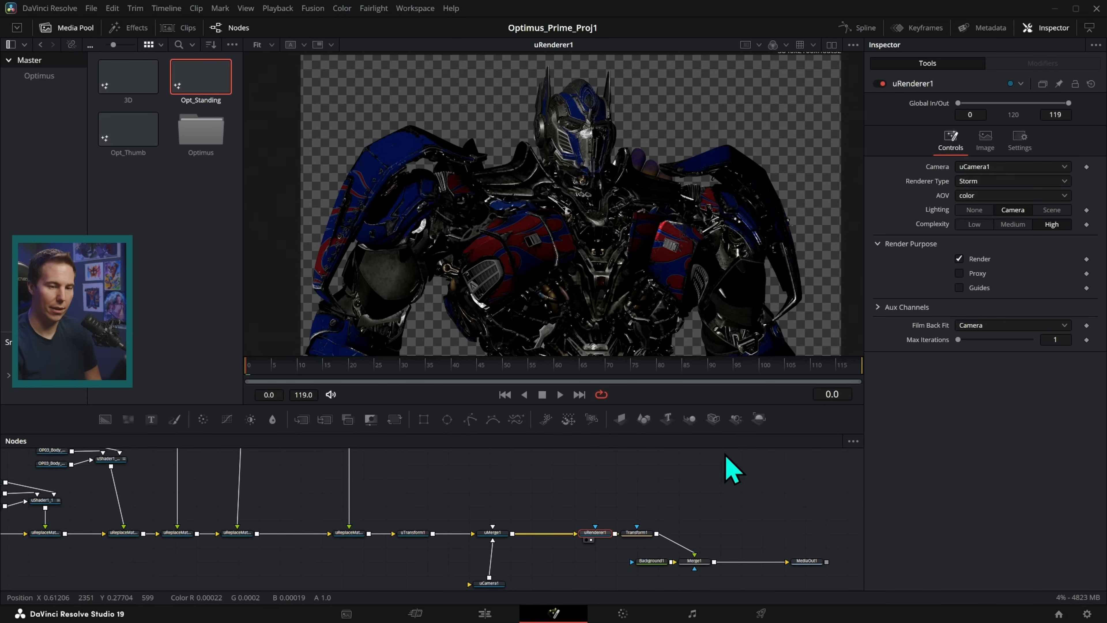
{"action": "left_click", "coordinate": [1054, 212]}
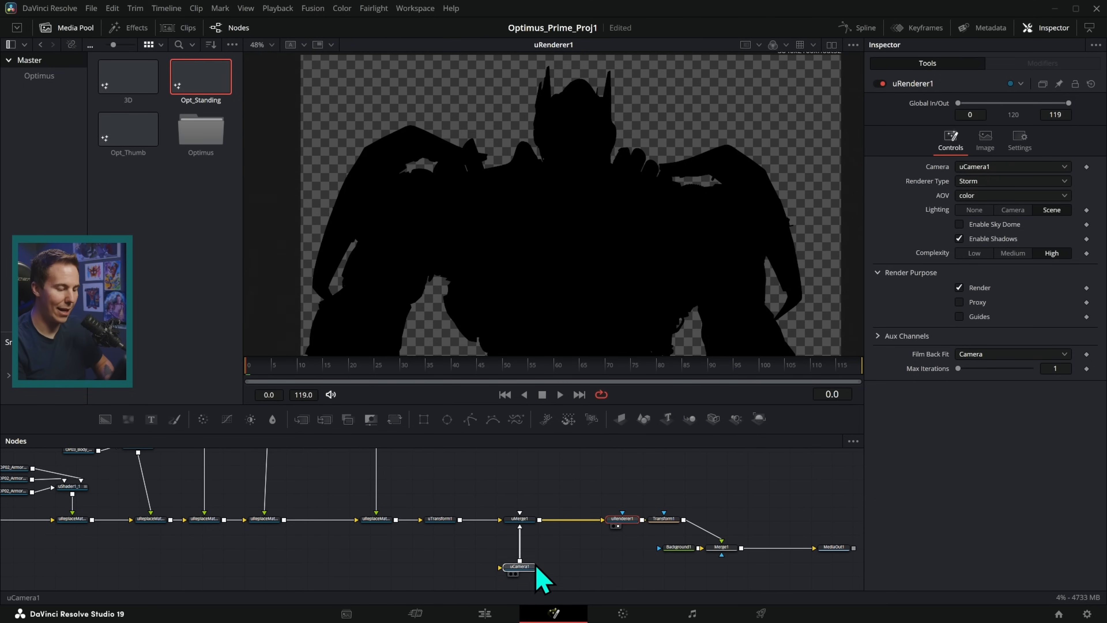
- Add a uDisk Light above uMerge1 and connect it to the merge
{"action": "left_click", "coordinate": [519, 566]}
{"action": "key", "text": "shift+space"}
{"action": "type", "text": "u"}
{"action": "left_click_drag", "start_coordinate": [617, 274], "coordinate": [617, 286]}
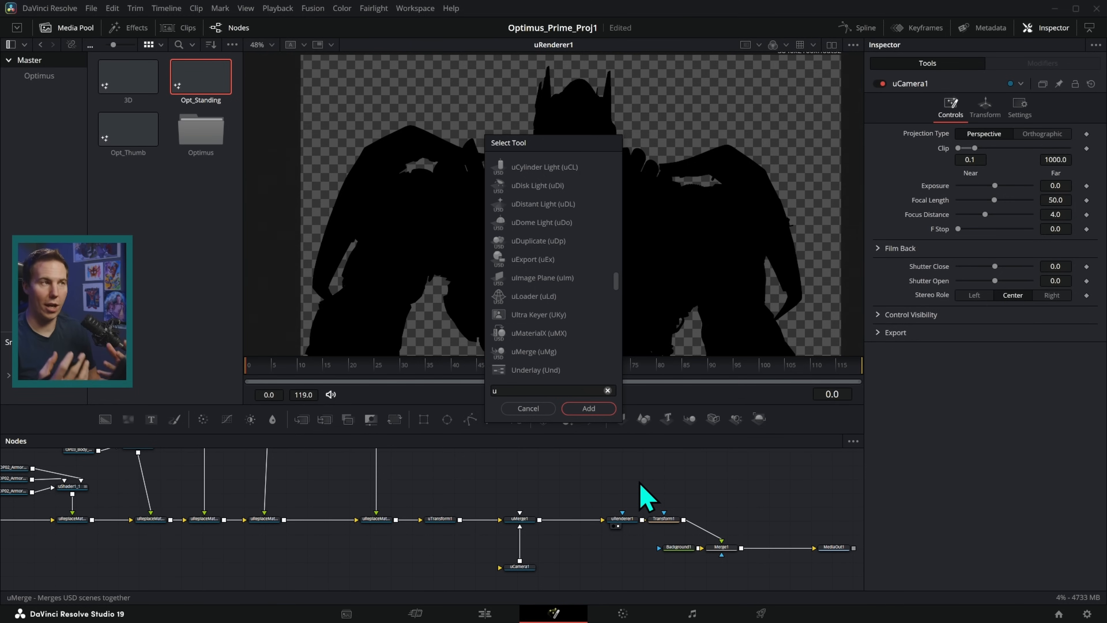
{"action": "left_click", "coordinate": [566, 187]}
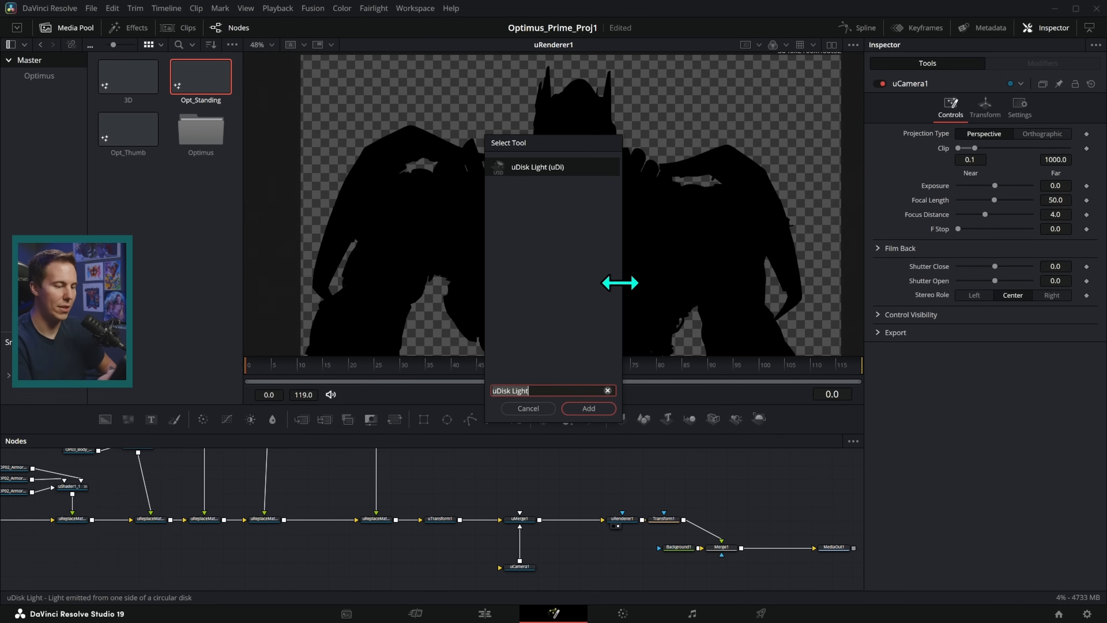
{"action": "left_click", "coordinate": [588, 408]}
{"action": "left_click_drag", "start_coordinate": [517, 479], "coordinate": [707, 235]}
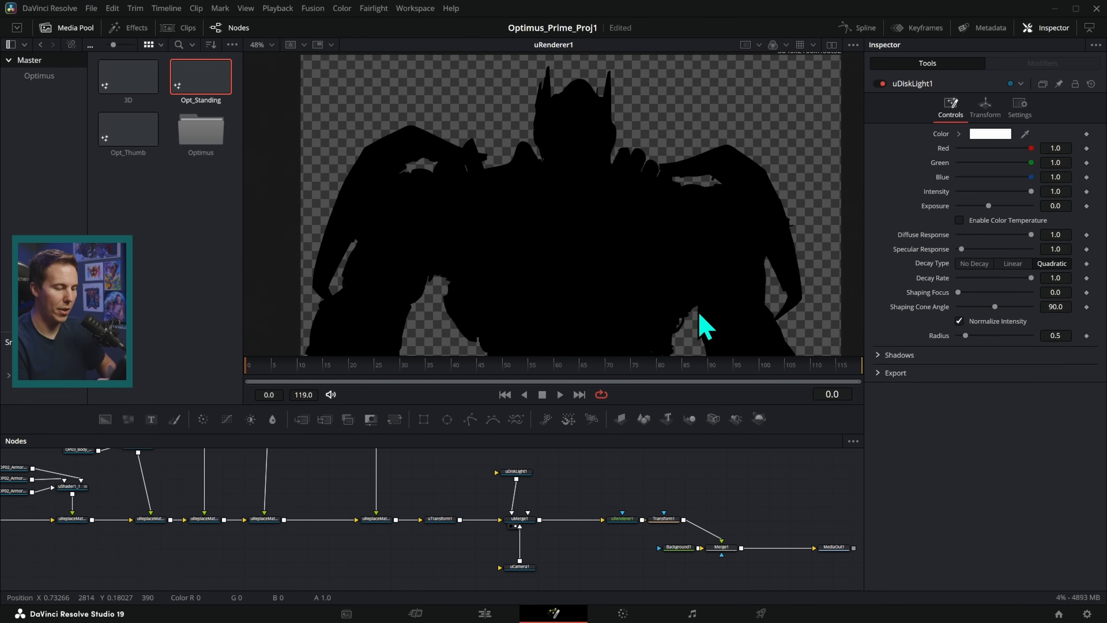
- Show uMerge1 in the first viewer, and hide the Media Pool to give both viewers more room
{"action": "left_click", "coordinate": [526, 520]}
{"action": "key", "text": "1"}
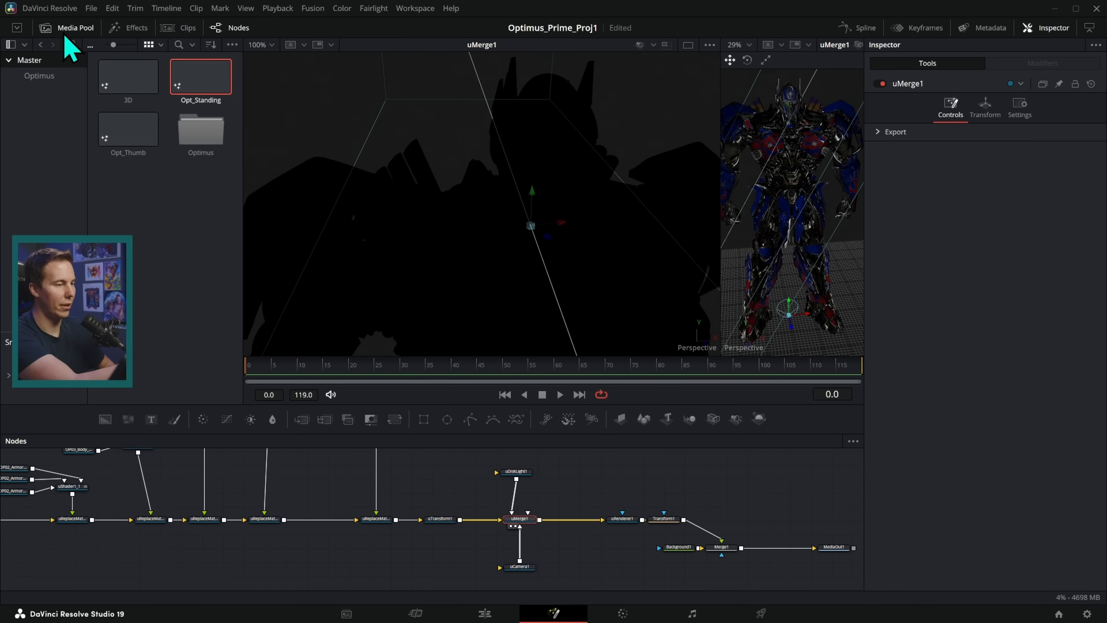
{"action": "left_click", "coordinate": [62, 30]}
{"action": "left_click_drag", "start_coordinate": [663, 232], "coordinate": [521, 255]}
{"action": "scroll", "coordinate": [385, 273], "scroll_direction": "down", "scroll_amount": 5}
- Raise the disk light from the robot's feet to about chest height in front of it
{"action": "left_click_drag", "start_coordinate": [384, 273], "coordinate": [424, 254]}
{"action": "scroll", "coordinate": [424, 255], "scroll_direction": "up", "scroll_amount": 1}
{"action": "left_click_drag", "start_coordinate": [316, 301], "coordinate": [358, 146]}
- Switch the second viewer's 3D shading to Scene Lights and display uRenderer1 there
{"action": "left_click", "coordinate": [796, 44]}
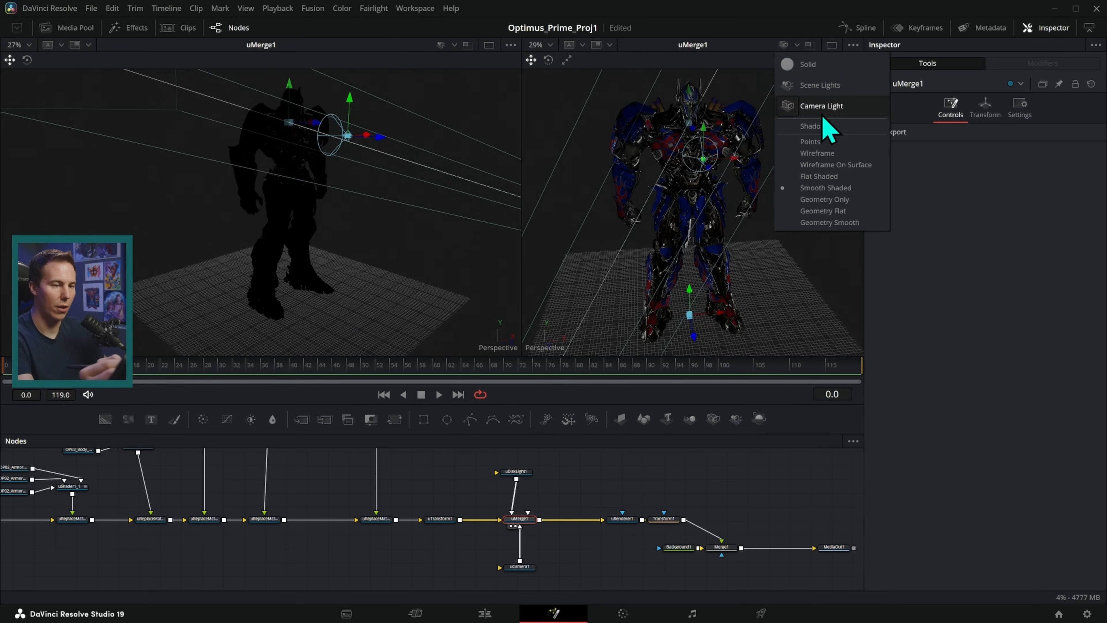
{"action": "left_click", "coordinate": [819, 85]}
{"action": "scroll", "coordinate": [674, 296], "scroll_direction": "up", "scroll_amount": 3}
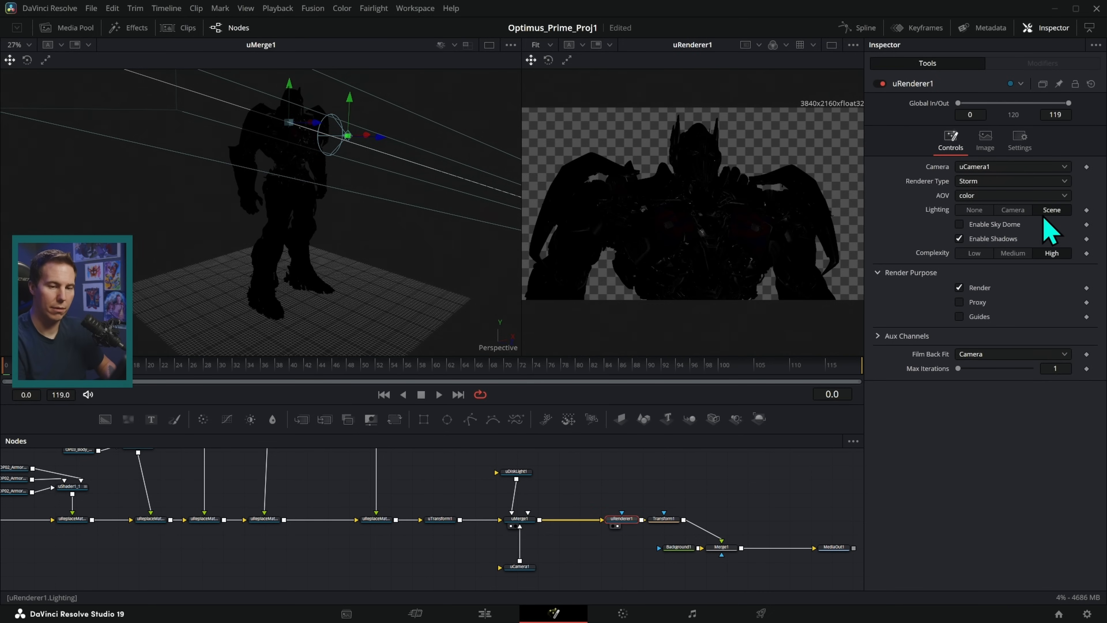
- Raise uDiskLight1 slightly, try its intensity at 30 and set it to 50
{"action": "left_click_drag", "start_coordinate": [519, 249], "coordinate": [417, 291]}
{"action": "left_click_drag", "start_coordinate": [339, 209], "coordinate": [339, 169]}
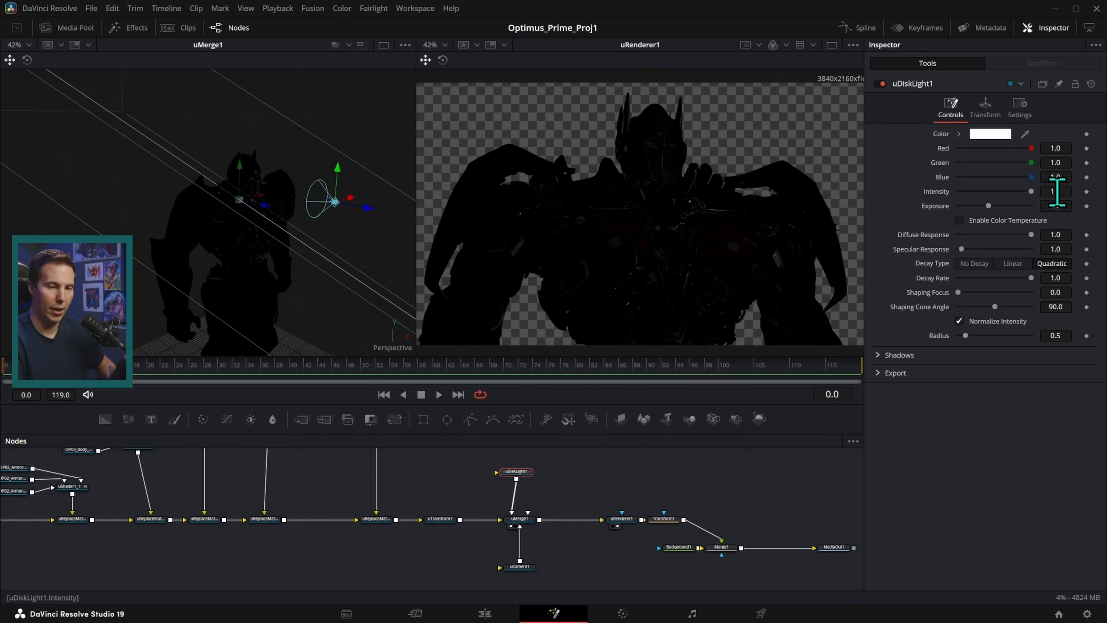
{"action": "double_click", "coordinate": [1056, 191]}
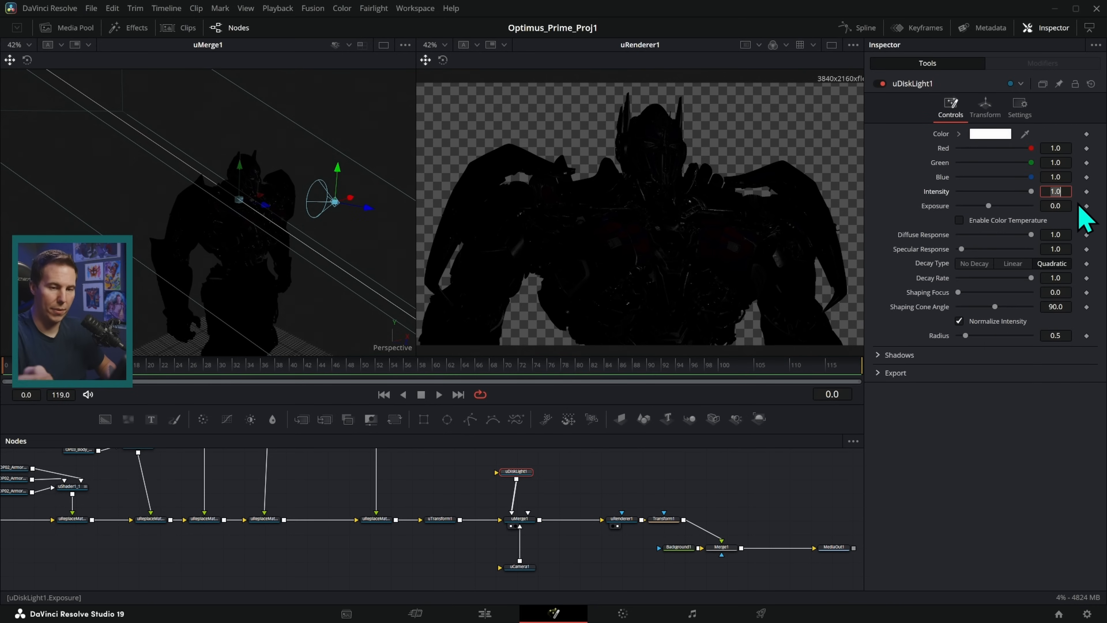
{"action": "key", "text": "Tab"}
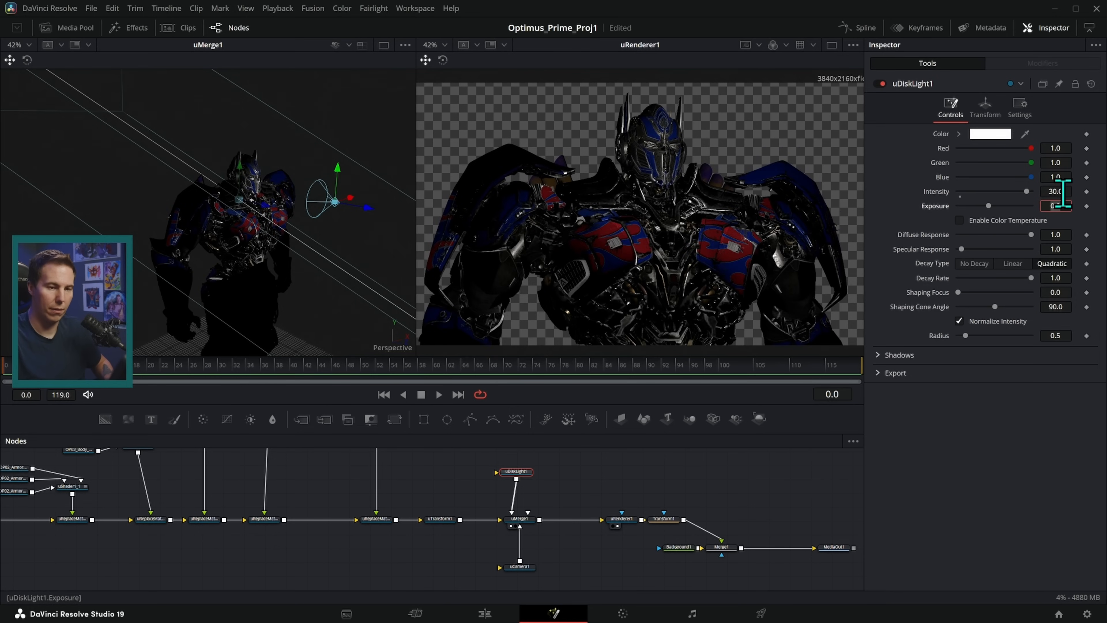
{"action": "double_click", "coordinate": [1060, 191]}
{"action": "type", "text": "50"}
{"action": "key", "text": "Tab"}
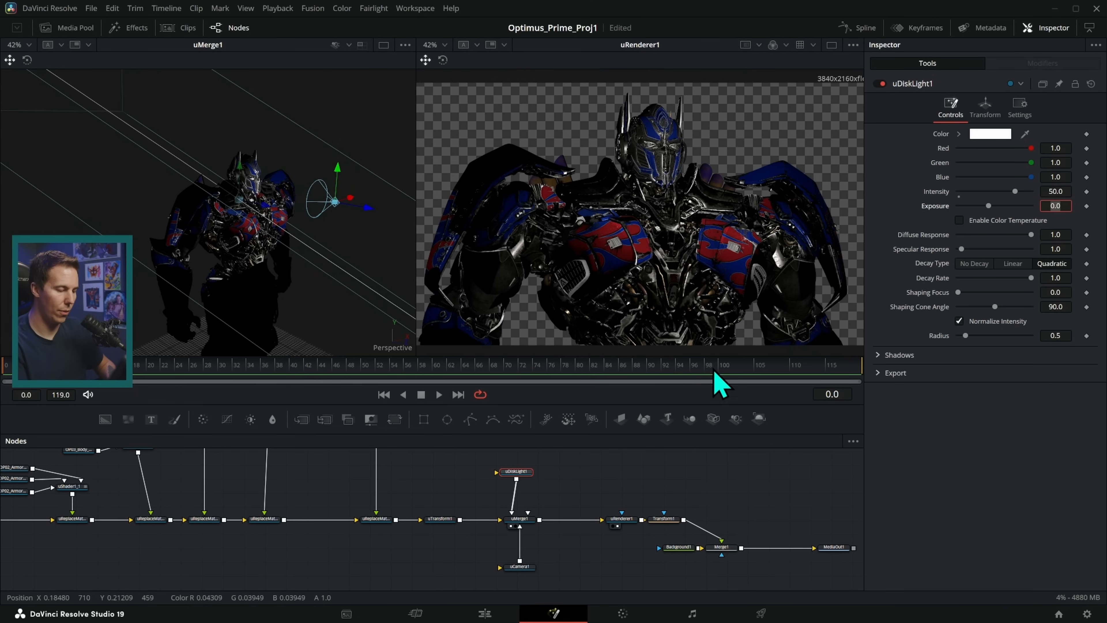
- Center uCamera1 in front of the robot at about X 0, Y 15.19, Z 11.52, with a shorter focal length and Use Target off
{"action": "left_click", "coordinate": [530, 568]}
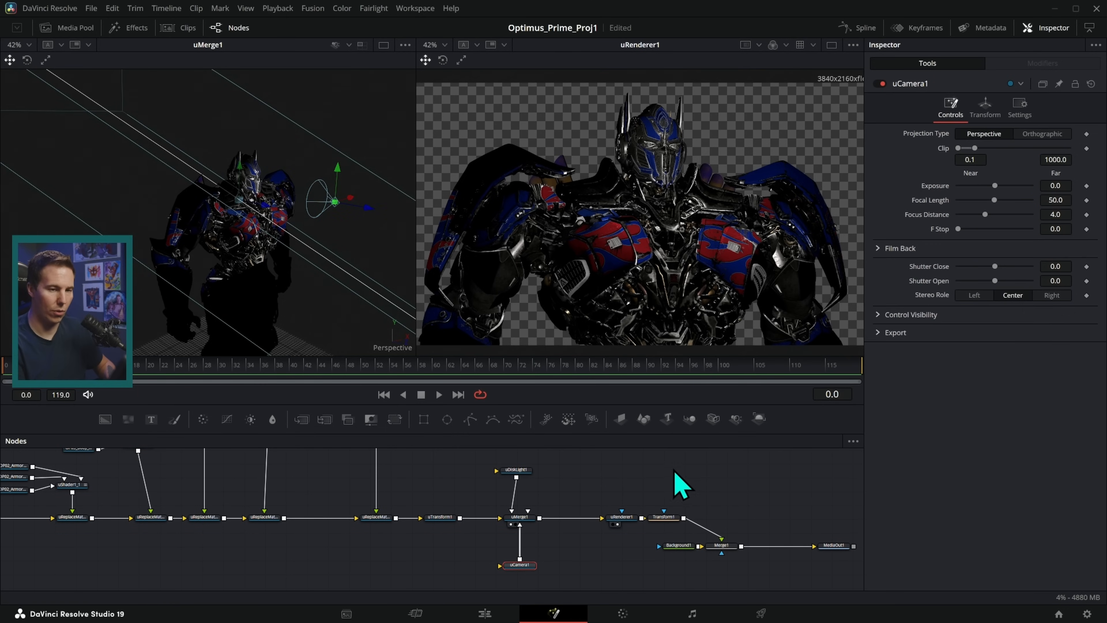
{"action": "left_click", "coordinate": [981, 112]}
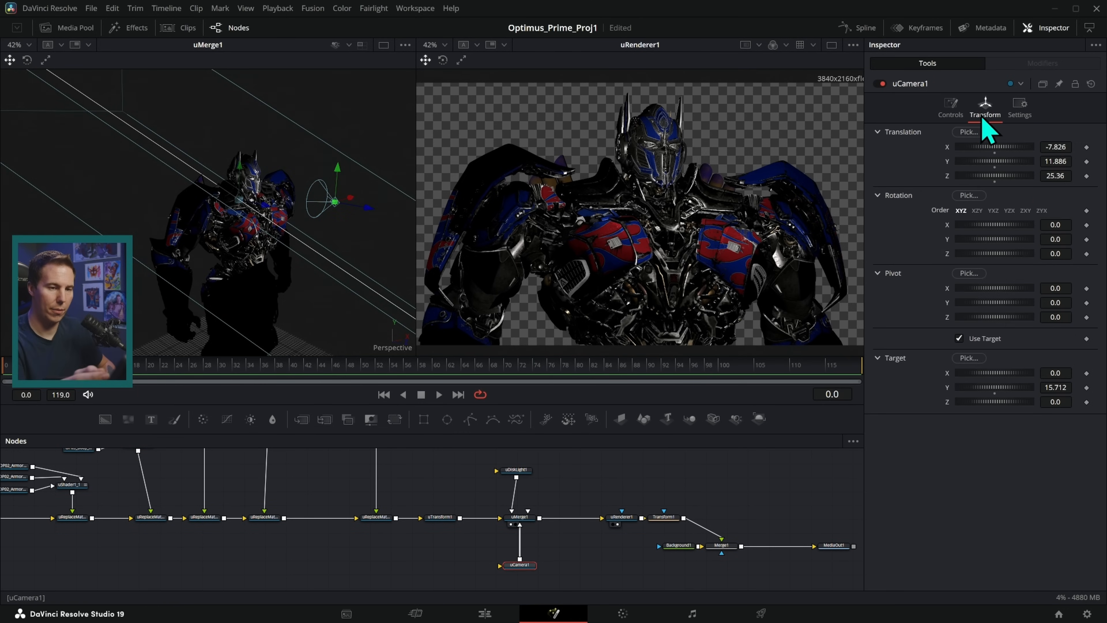
{"action": "double_click", "coordinate": [946, 147]}
{"action": "double_click", "coordinate": [946, 161]}
{"action": "double_click", "coordinate": [946, 176]}
{"action": "left_click", "coordinate": [950, 107]}
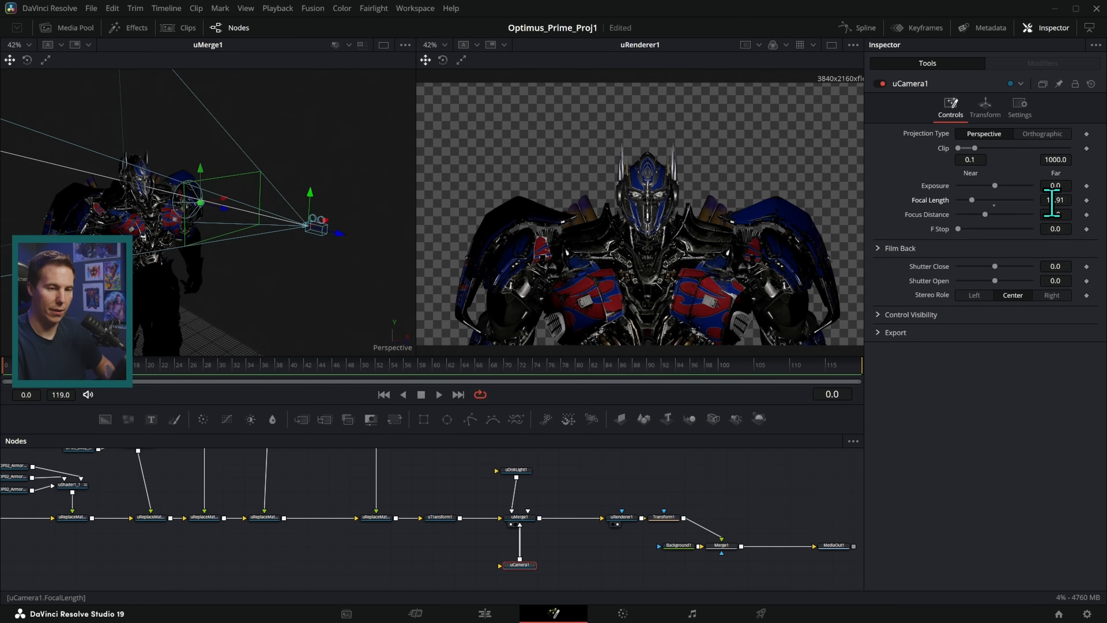
{"action": "left_click", "coordinate": [985, 108]}
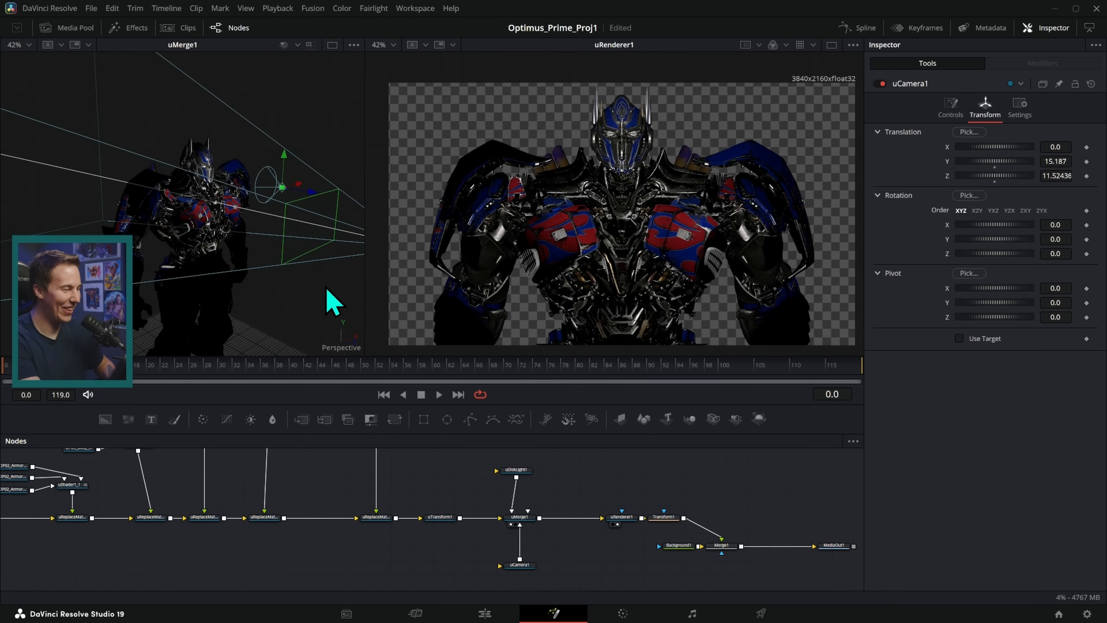
- Move uDiskLight1 higher and toward the robot's blue-lit shoulder side, and rotate it about 31 degrees around Y to face the robot
{"action": "left_click_drag", "start_coordinate": [326, 289], "coordinate": [284, 291]}
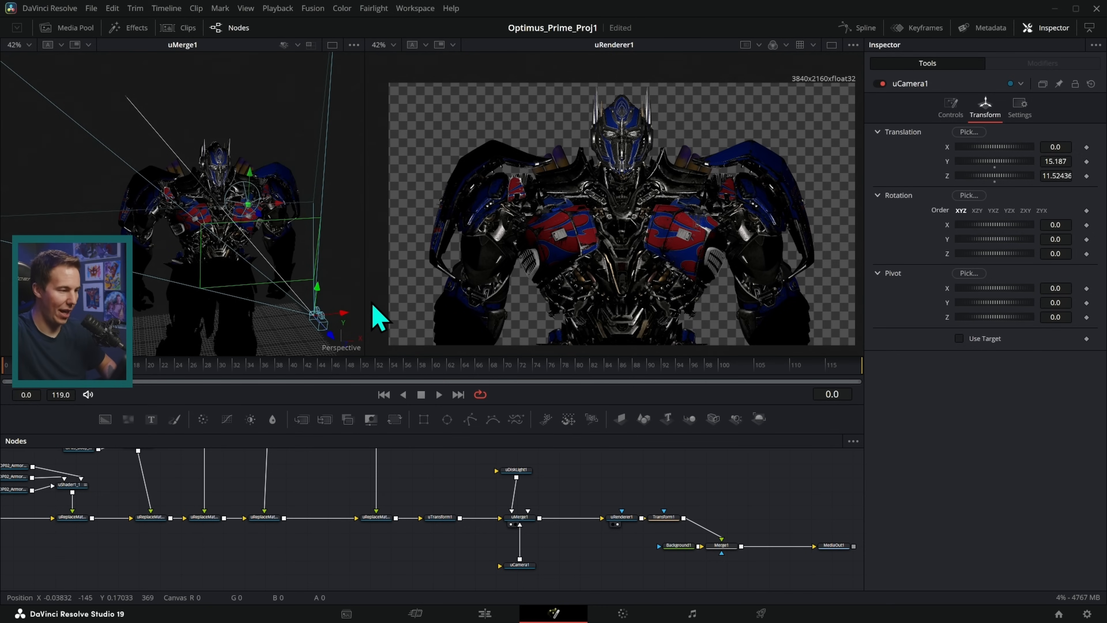
{"action": "scroll", "coordinate": [583, 210], "scroll_direction": "up", "scroll_amount": 2}
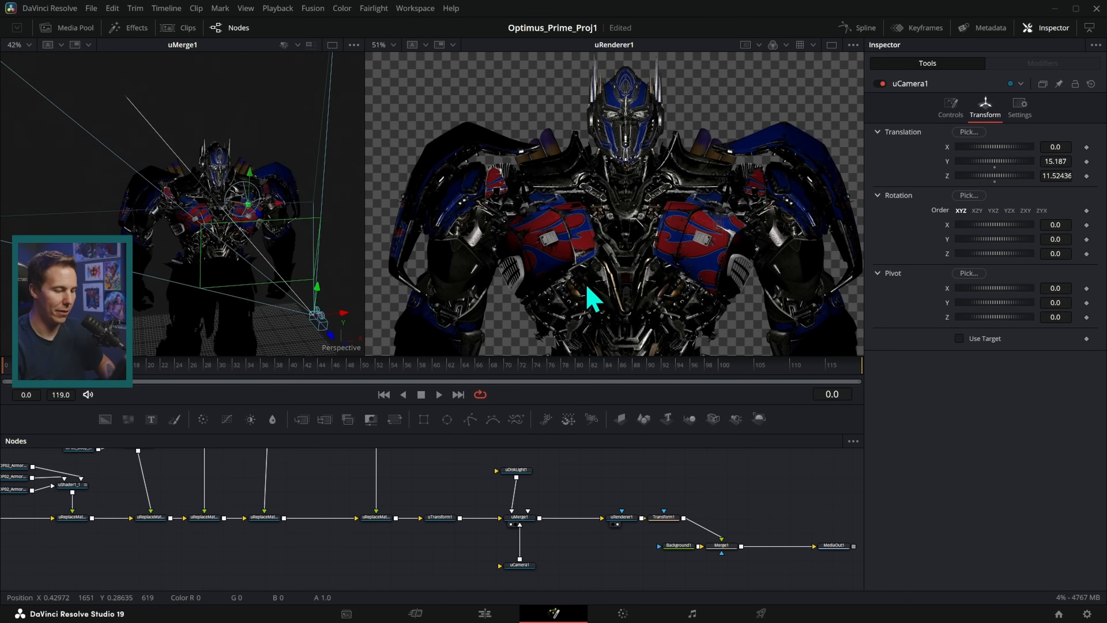
{"action": "left_click", "coordinate": [517, 470]}
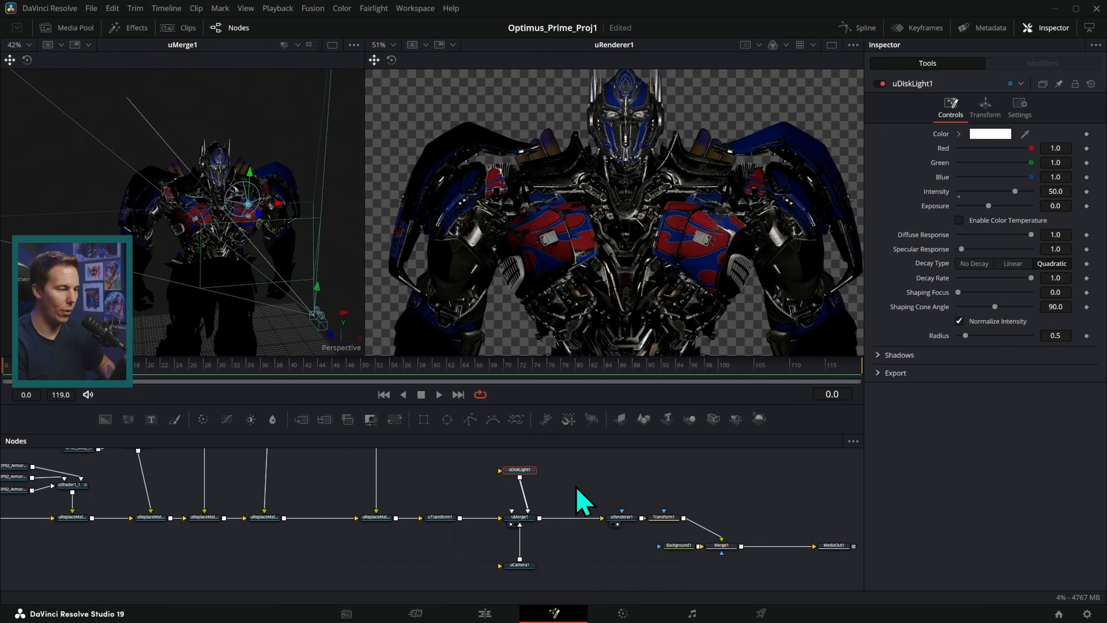
{"action": "left_click_drag", "start_coordinate": [591, 464], "coordinate": [546, 476]}
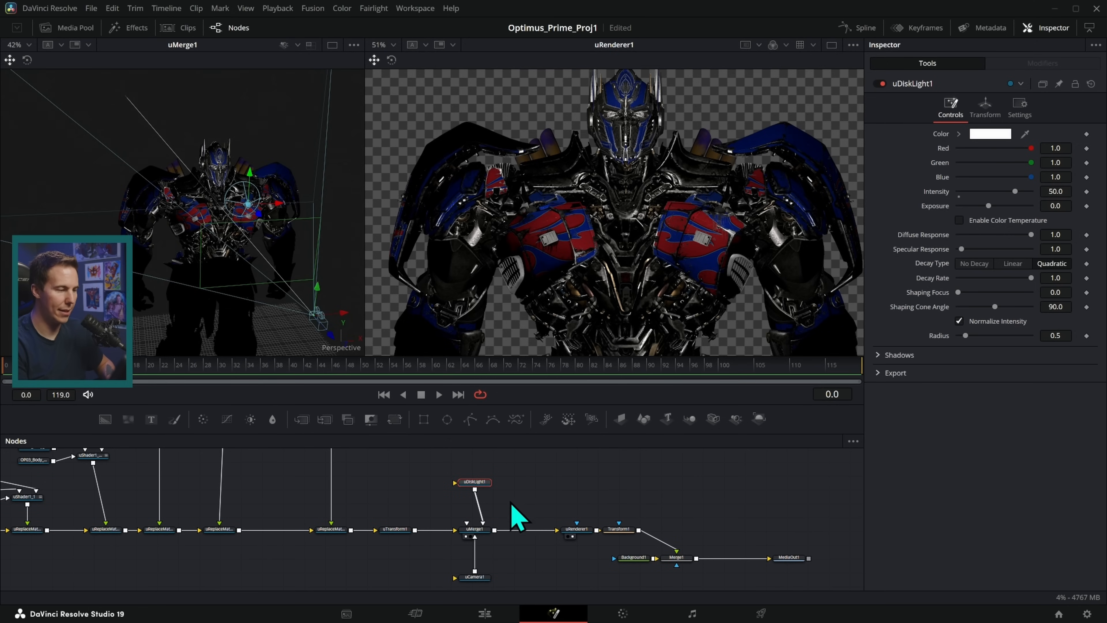
{"action": "left_click_drag", "start_coordinate": [253, 175], "coordinate": [251, 165]}
{"action": "left_click_drag", "start_coordinate": [284, 198], "coordinate": [353, 191]}
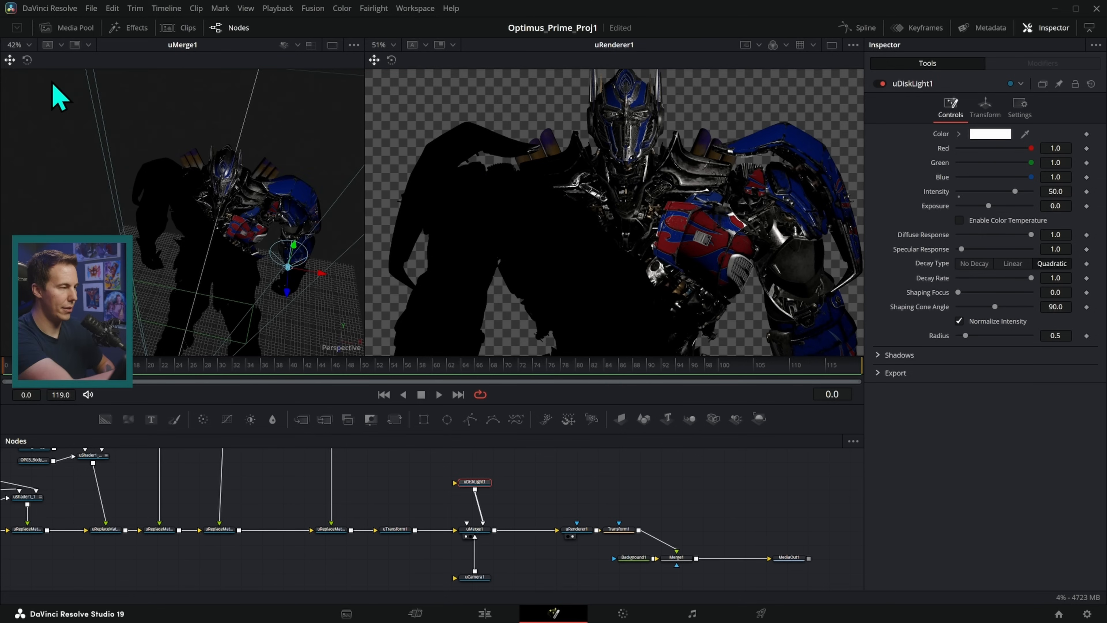
{"action": "left_click", "coordinate": [27, 59]}
{"action": "left_click_drag", "start_coordinate": [316, 330], "coordinate": [343, 317]}
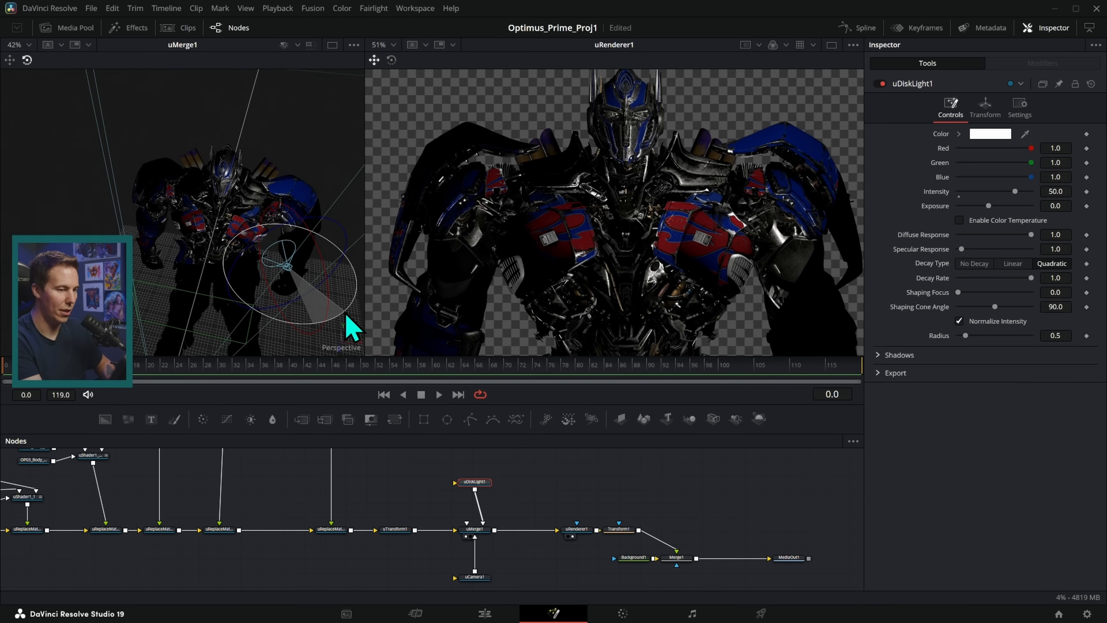
- Widen uDiskLight1's shaping cone angle to about 153 and set its intensity to 80
{"action": "left_click_drag", "start_coordinate": [995, 306], "coordinate": [1023, 312]}
{"action": "left_click", "coordinate": [1063, 191]}
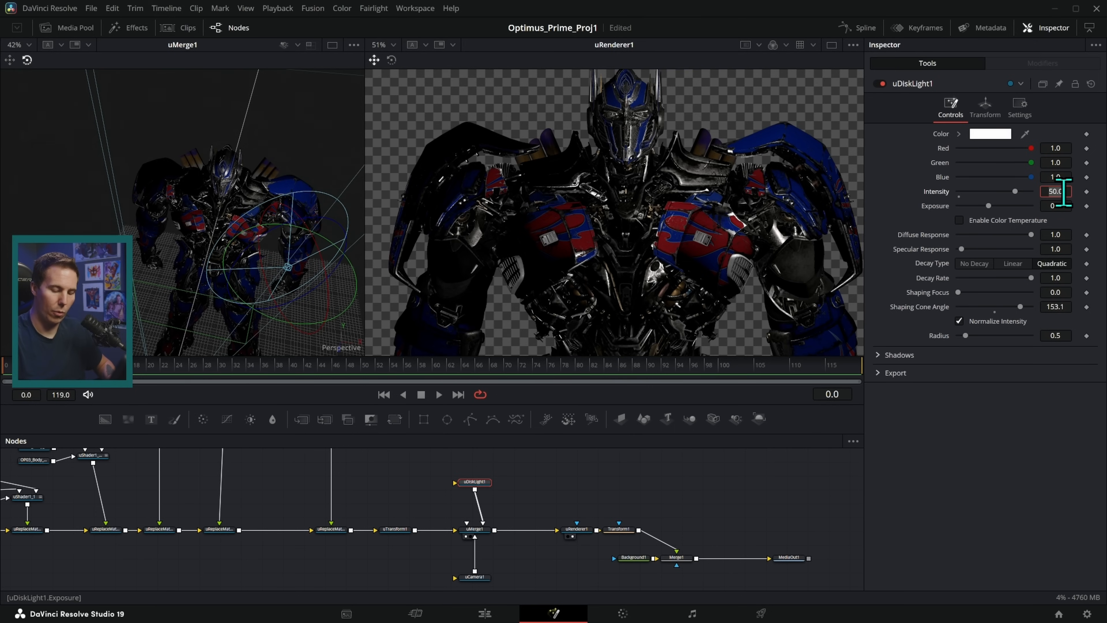
{"action": "type", "text": "80"}
{"action": "key", "text": "Return"}
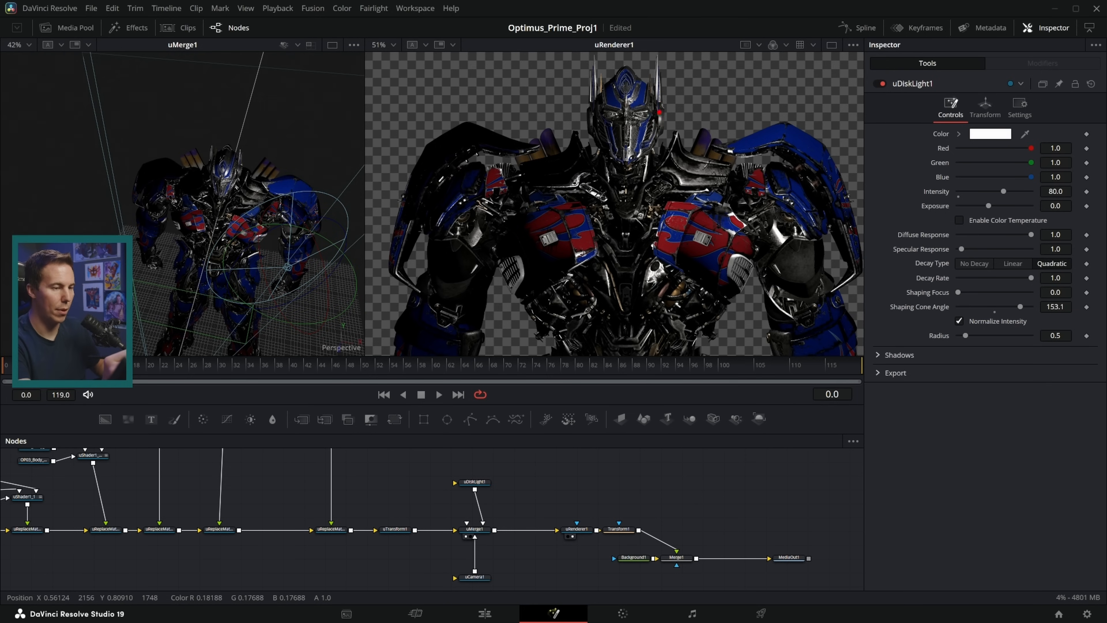
{"action": "left_click_drag", "start_coordinate": [602, 98], "coordinate": [611, 164]}
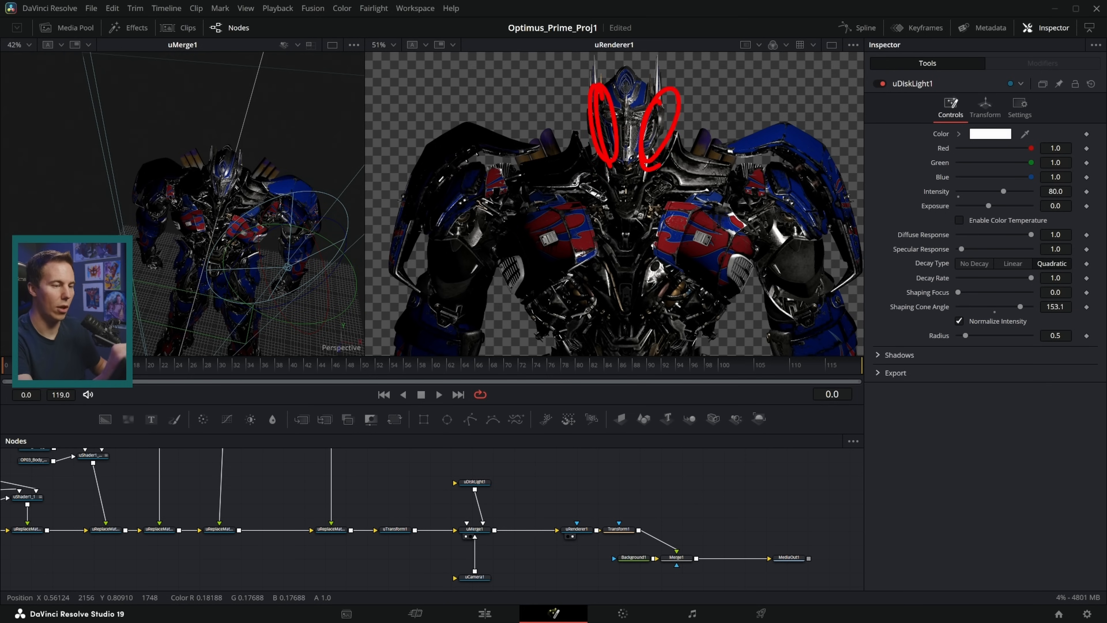
{"action": "key", "text": "Escape"}
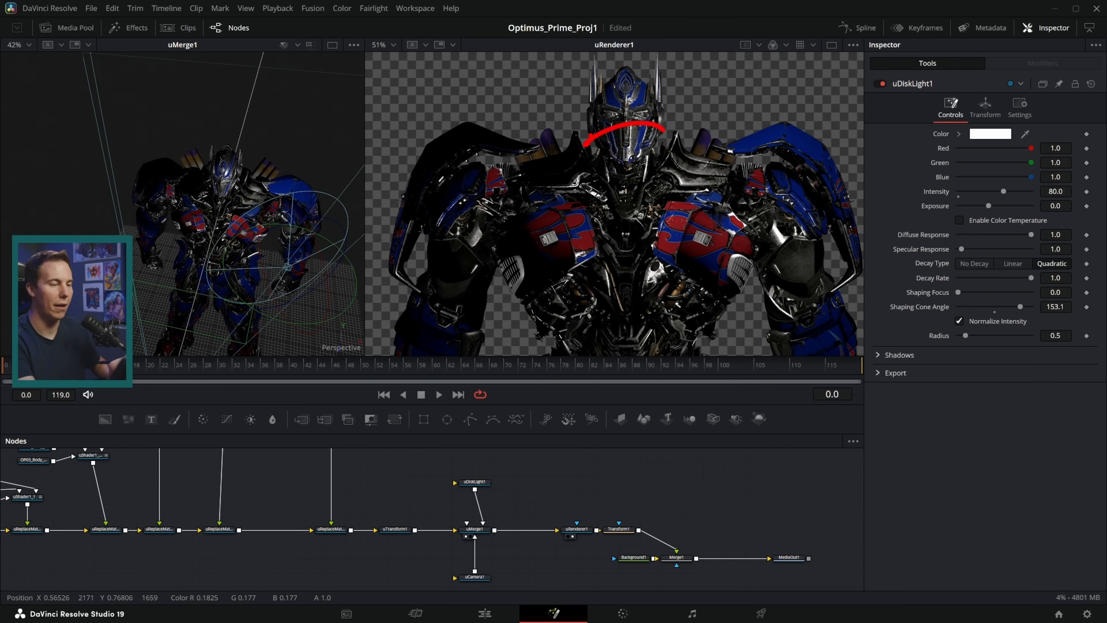
{"action": "key", "text": "Escape"}
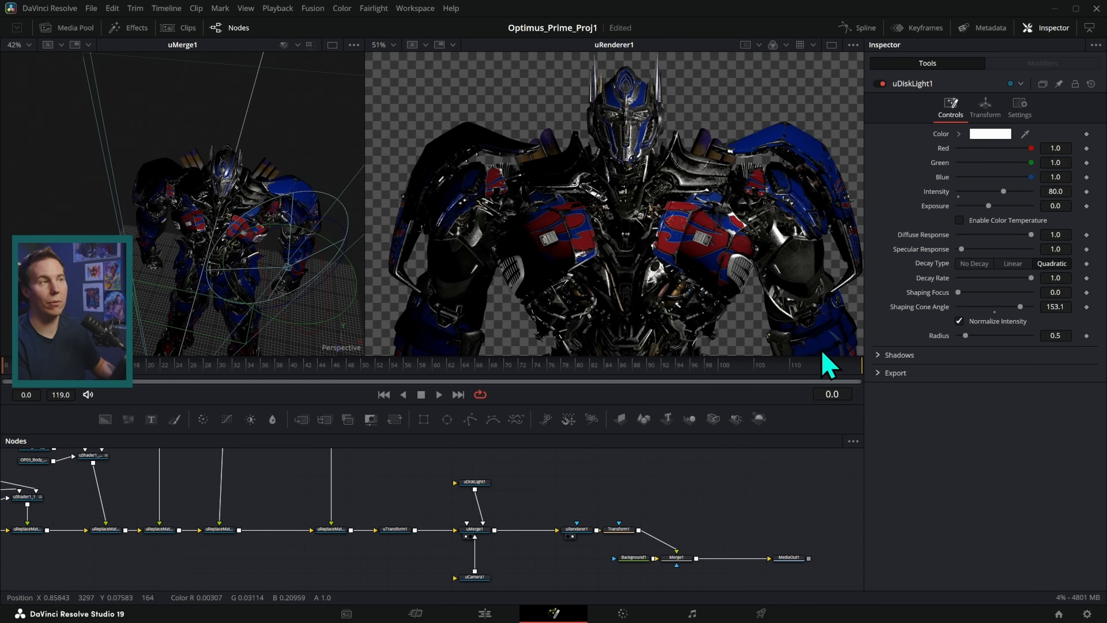
{"action": "key", "text": "ctrl+2"}
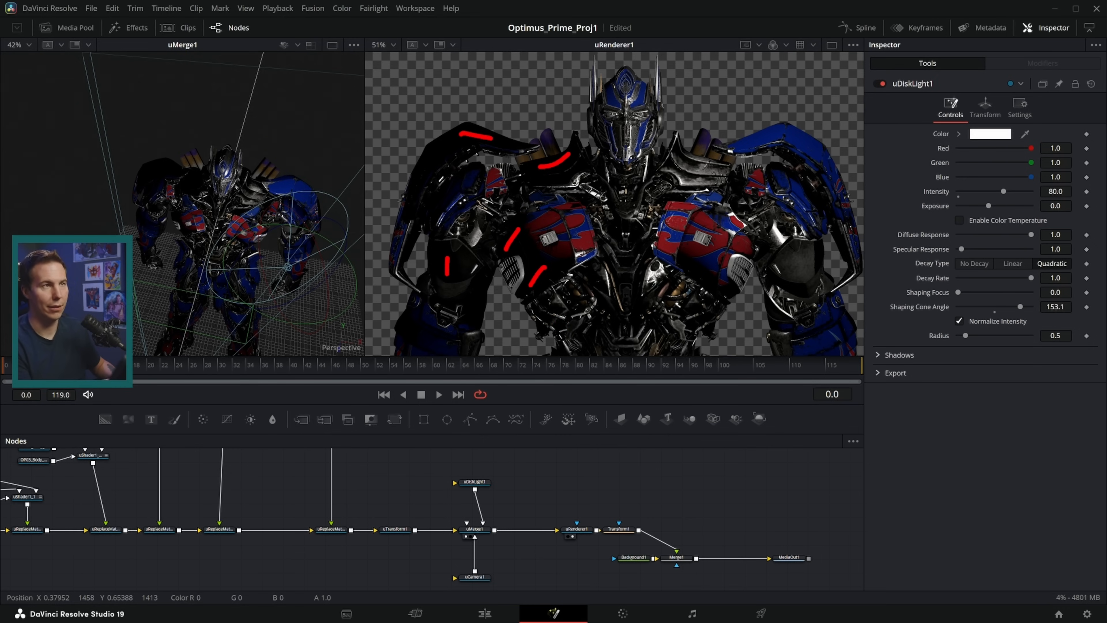
{"action": "key", "text": "Escape"}
- Move the uDiskLight1 node slightly up in the node graph and rename it KEY
{"action": "left_click_drag", "start_coordinate": [481, 482], "coordinate": [484, 472]}
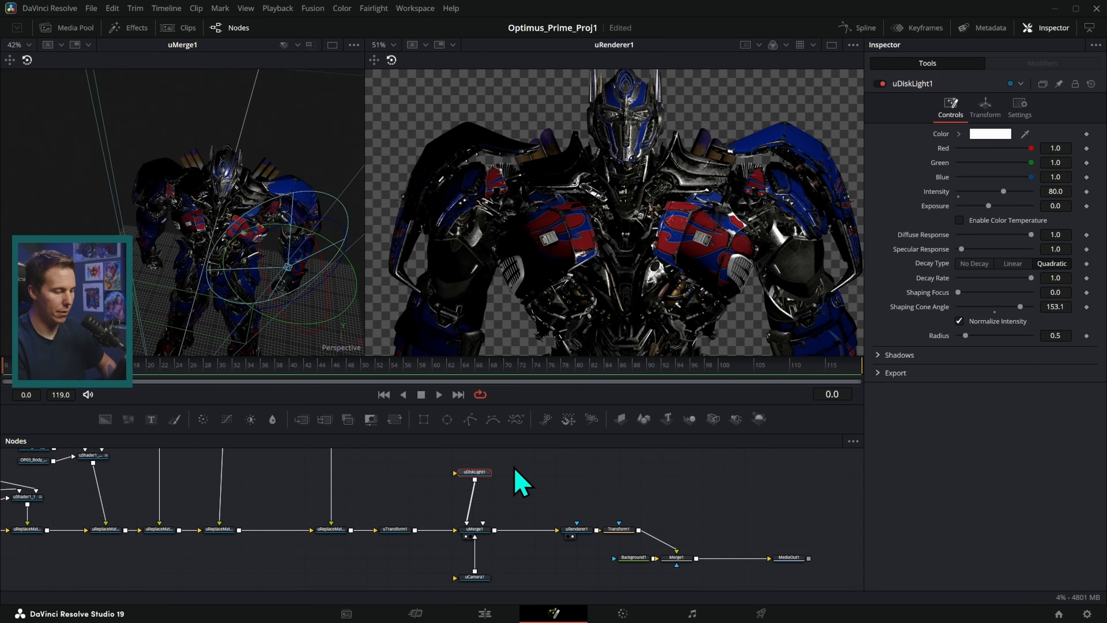
{"action": "scroll", "coordinate": [521, 481], "scroll_direction": "up", "scroll_amount": 5}
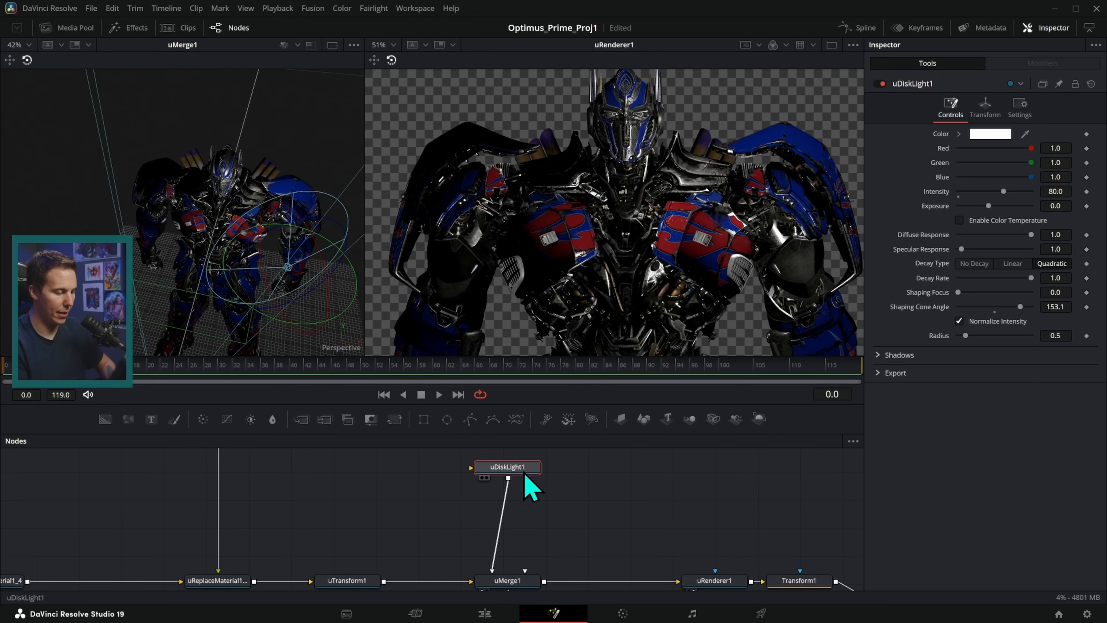
{"action": "key", "text": "F2"}
{"action": "type", "text": "KEY"}
{"action": "key", "text": "Return"}
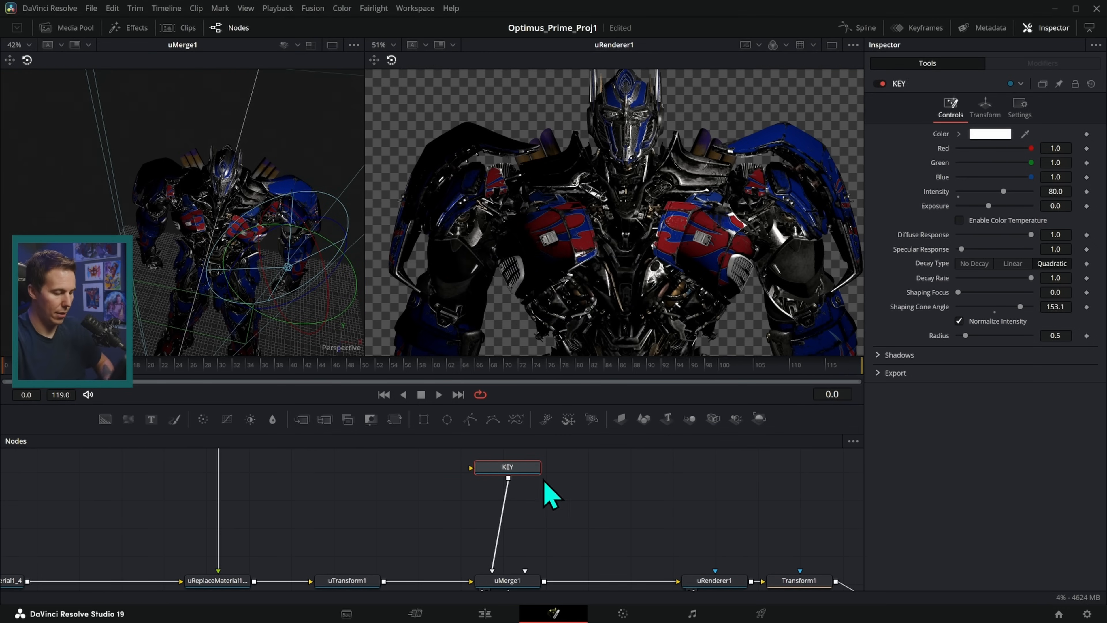
- Paste a copy of the KEY light, rename it FILL and connect it to uMerge1
{"action": "key", "text": "ctrl+v"}
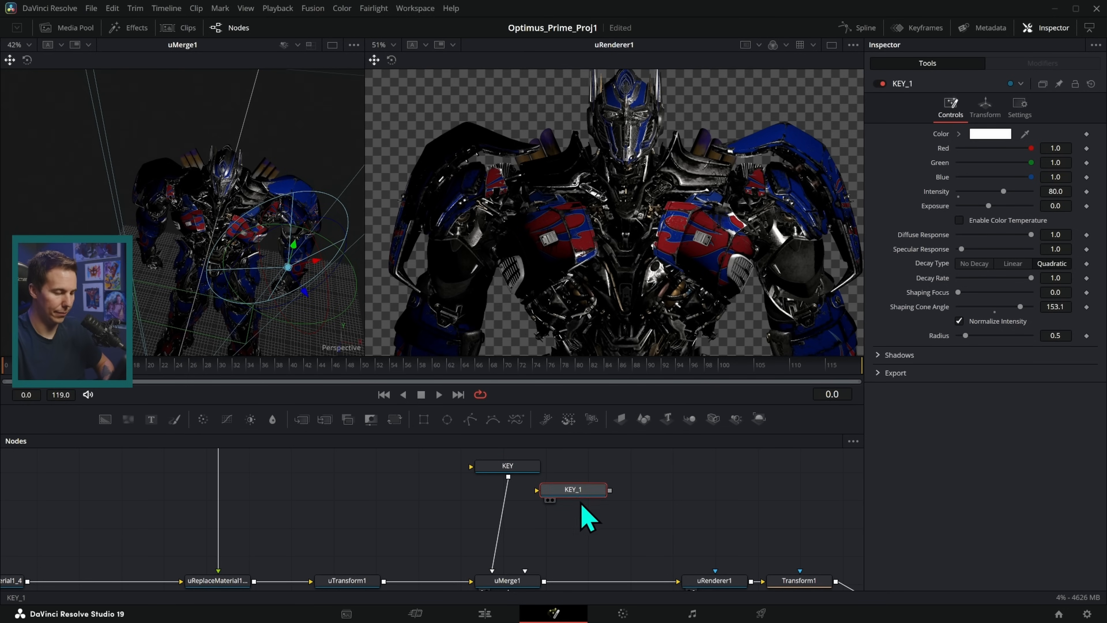
{"action": "key", "text": "F2"}
{"action": "type", "text": "FILL"}
{"action": "key", "text": "Return"}
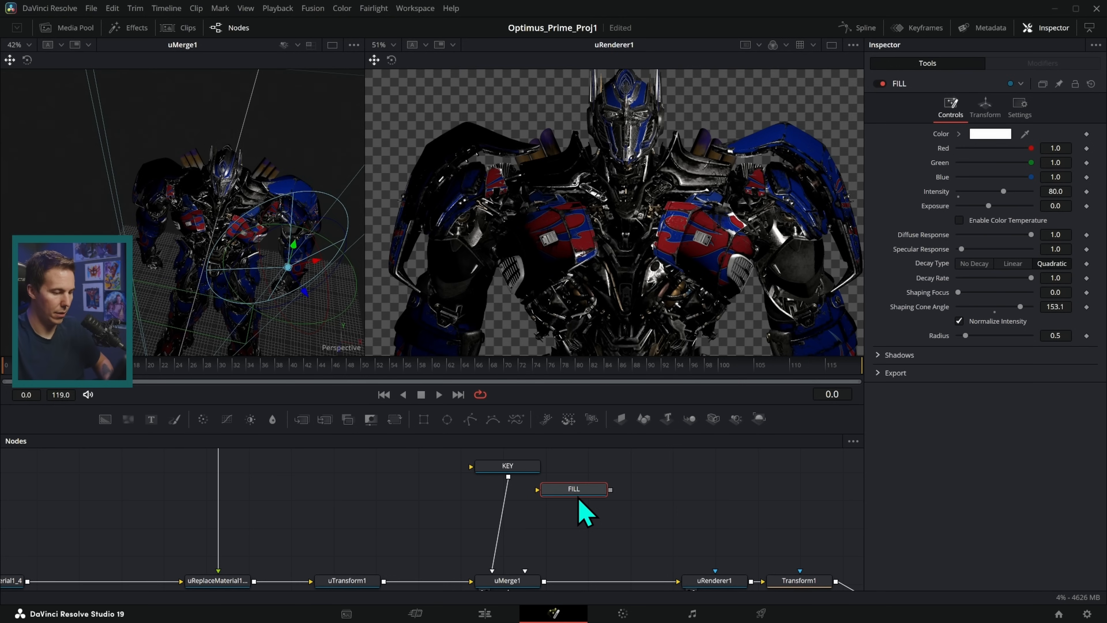
{"action": "left_click_drag", "start_coordinate": [579, 500], "coordinate": [526, 587]}
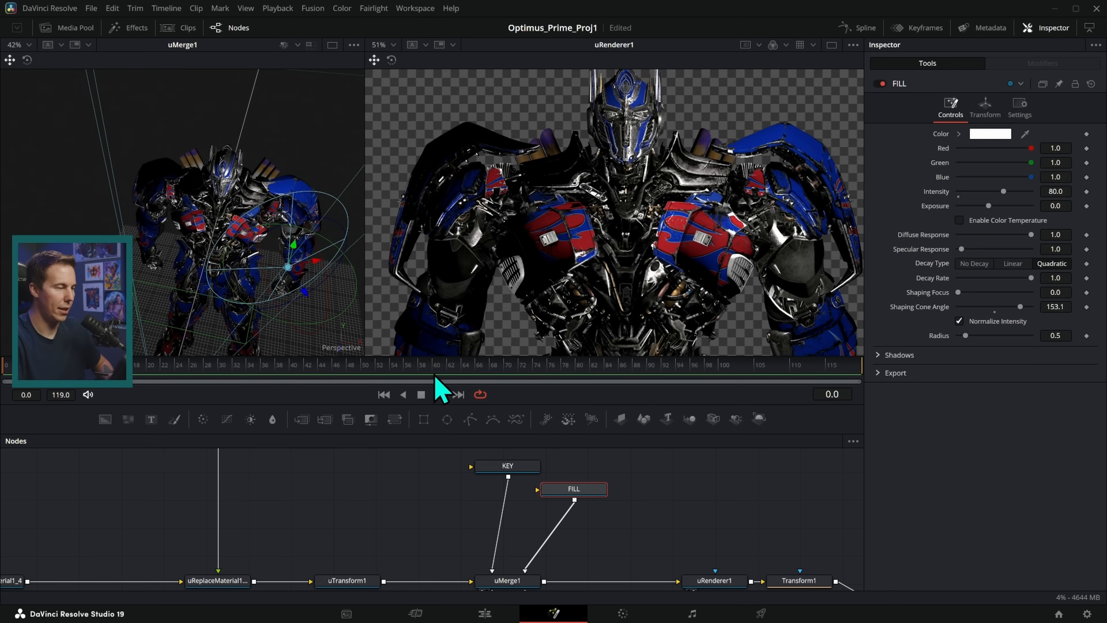
- Move the FILL light to the opposite side at about X -3.17 and rotate it to about -37 degrees around Y
{"action": "left_click", "coordinate": [985, 107]}
{"action": "left_click_drag", "start_coordinate": [1011, 151], "coordinate": [878, 216]}
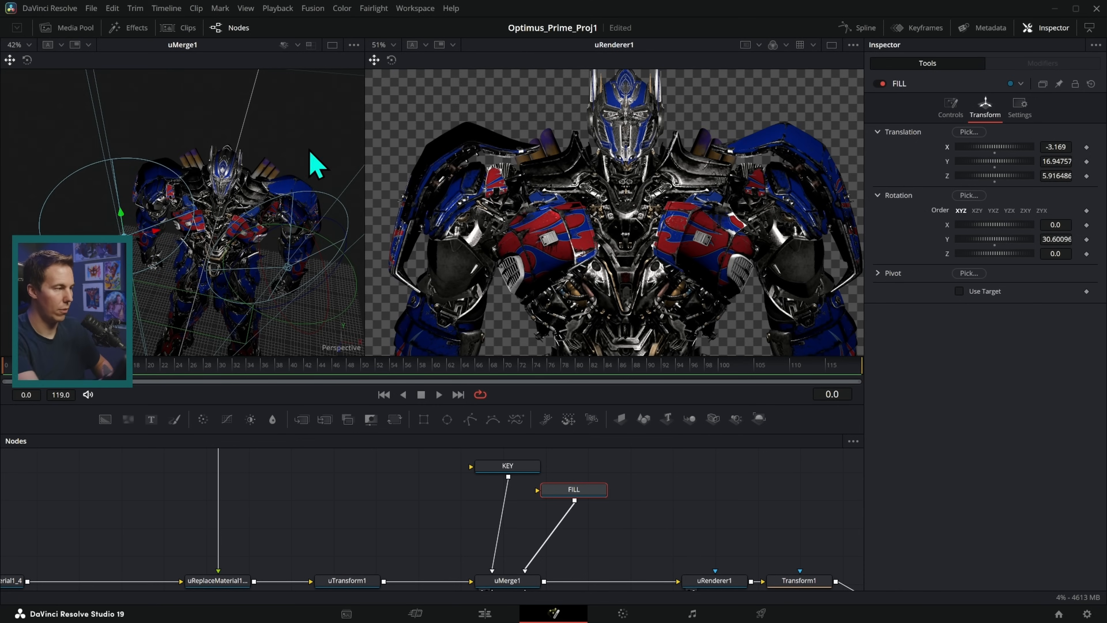
{"action": "left_click", "coordinate": [27, 60]}
{"action": "left_click_drag", "start_coordinate": [174, 273], "coordinate": [77, 287]}
{"action": "scroll", "coordinate": [685, 218], "scroll_direction": "up", "scroll_amount": 1}
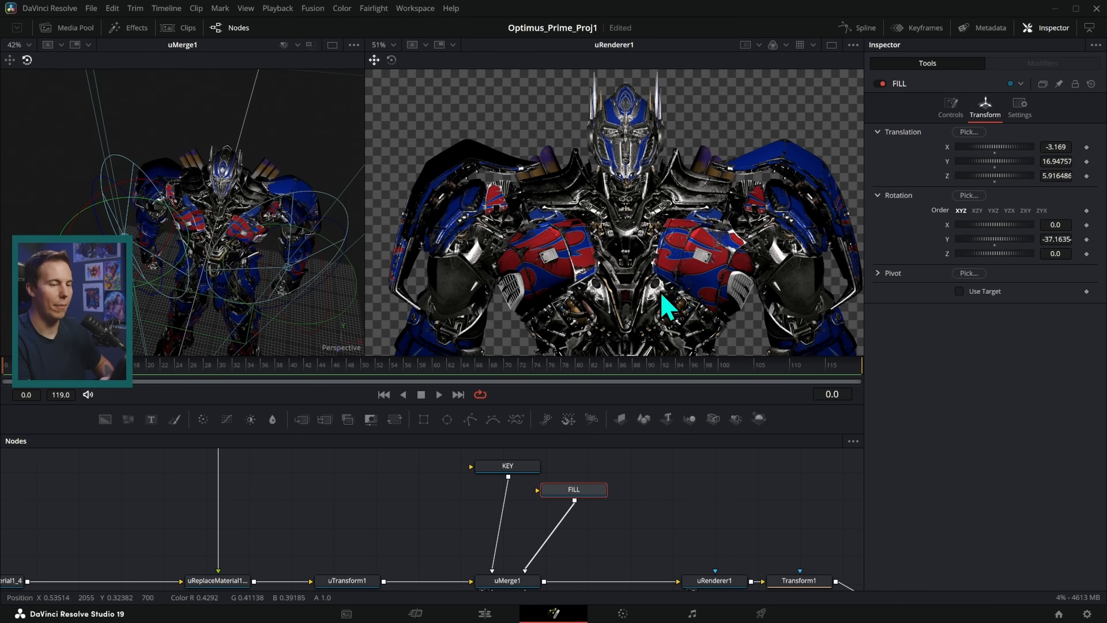
- Set the FILL light's intensity to 20
{"action": "left_click_drag", "start_coordinate": [648, 288], "coordinate": [662, 292]}
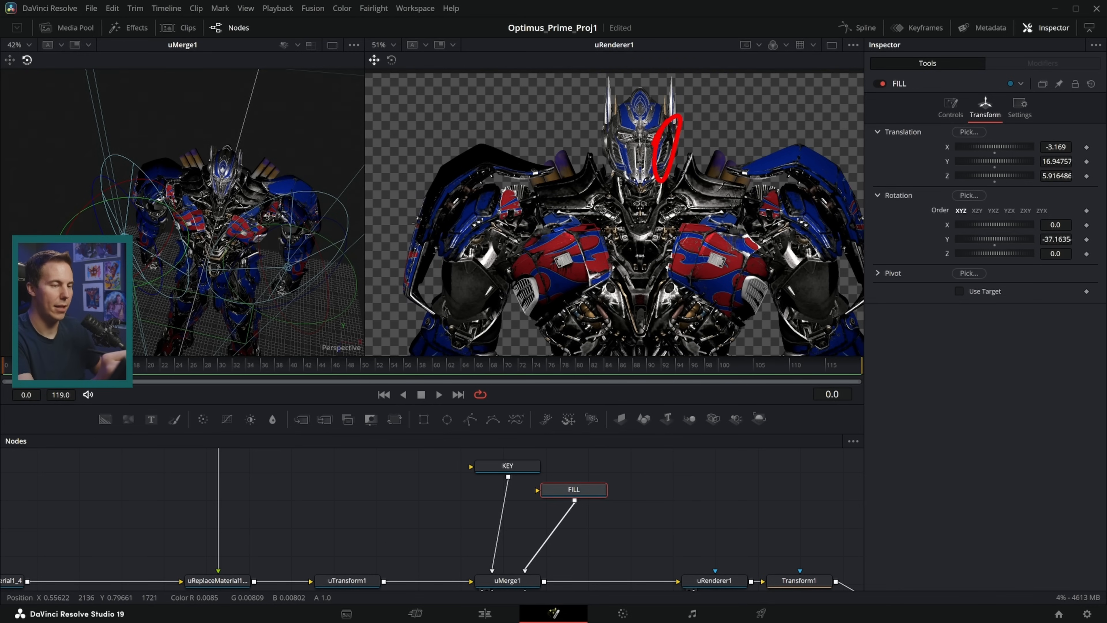
{"action": "scroll", "coordinate": [716, 272], "scroll_direction": "up", "scroll_amount": 5}
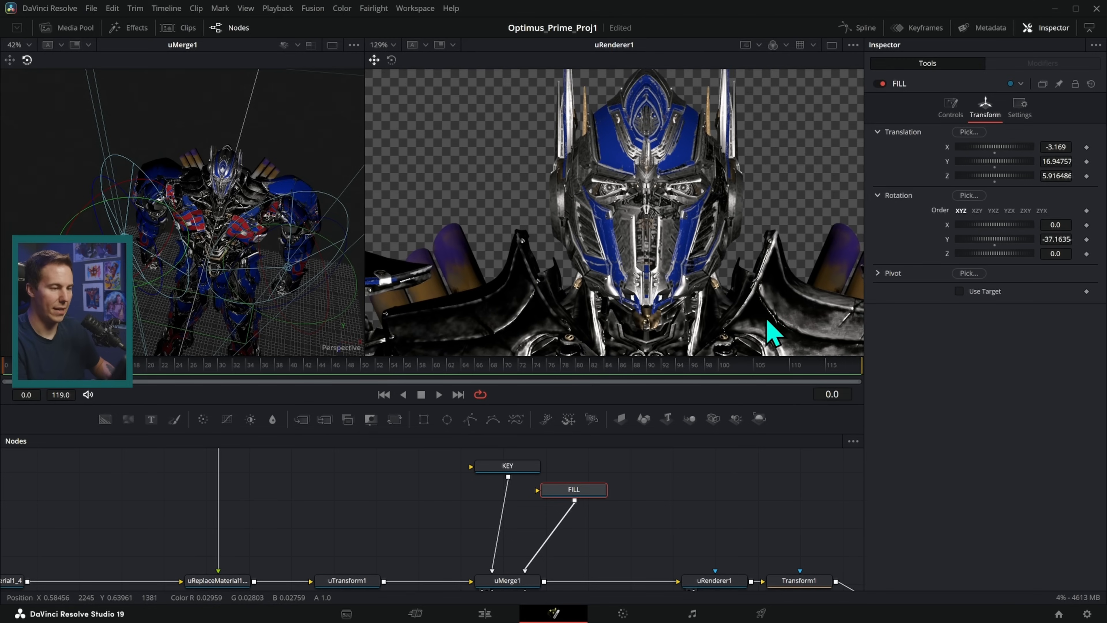
{"action": "left_click", "coordinate": [964, 118]}
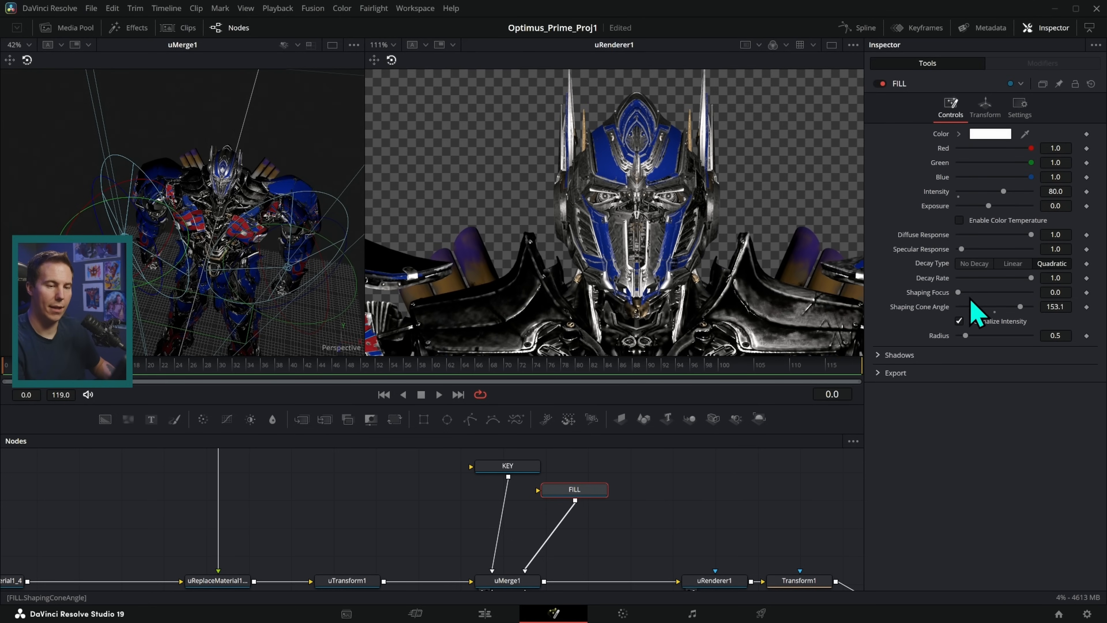
{"action": "left_click", "coordinate": [1055, 192]}
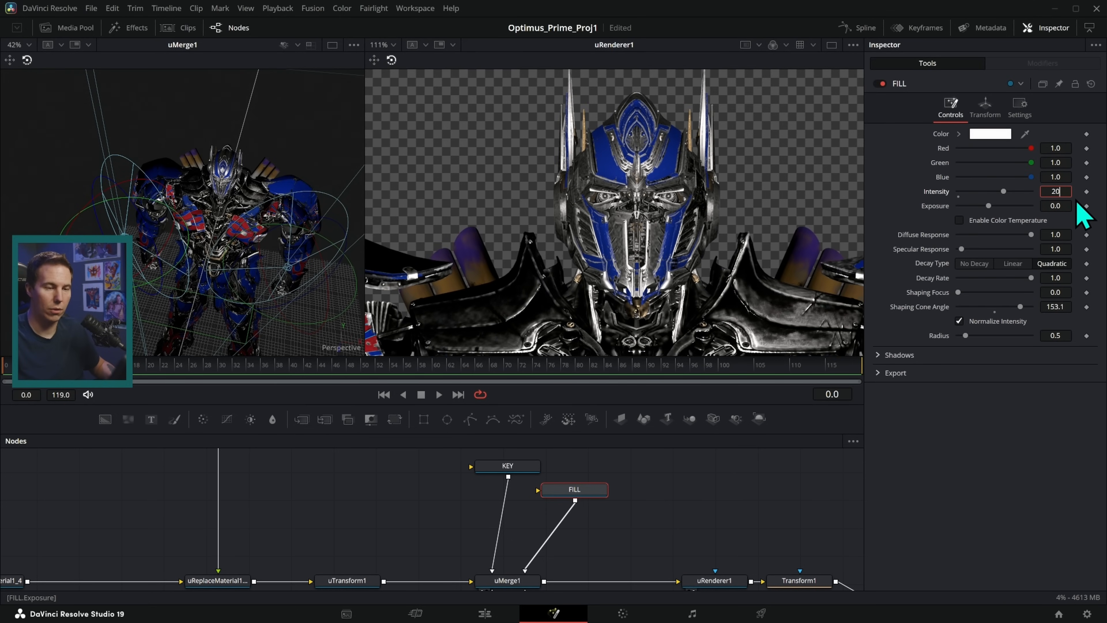
{"action": "key", "text": "Tab"}
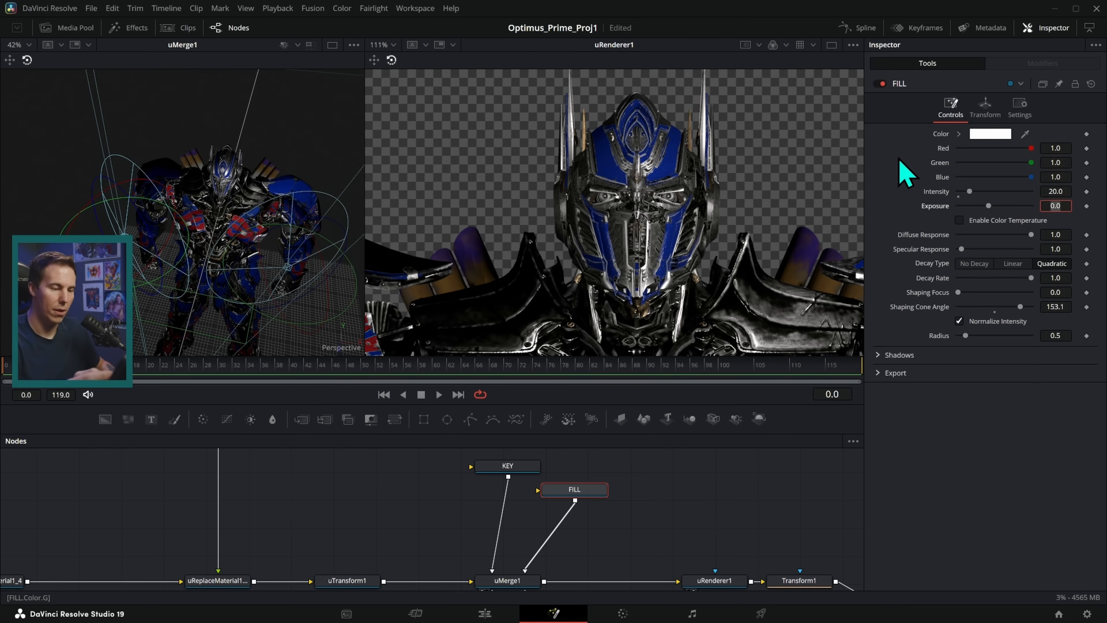
- Toggle the FILL light off and on twice to compare the robot's face with and without it
{"action": "left_click", "coordinate": [882, 83]}
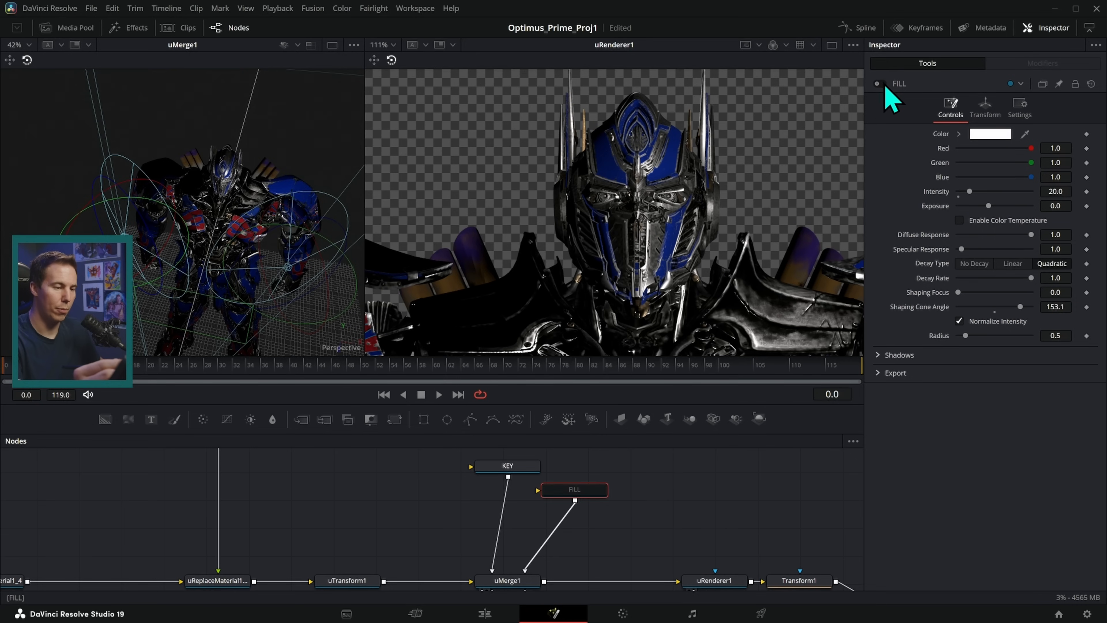
{"action": "left_click", "coordinate": [882, 84]}
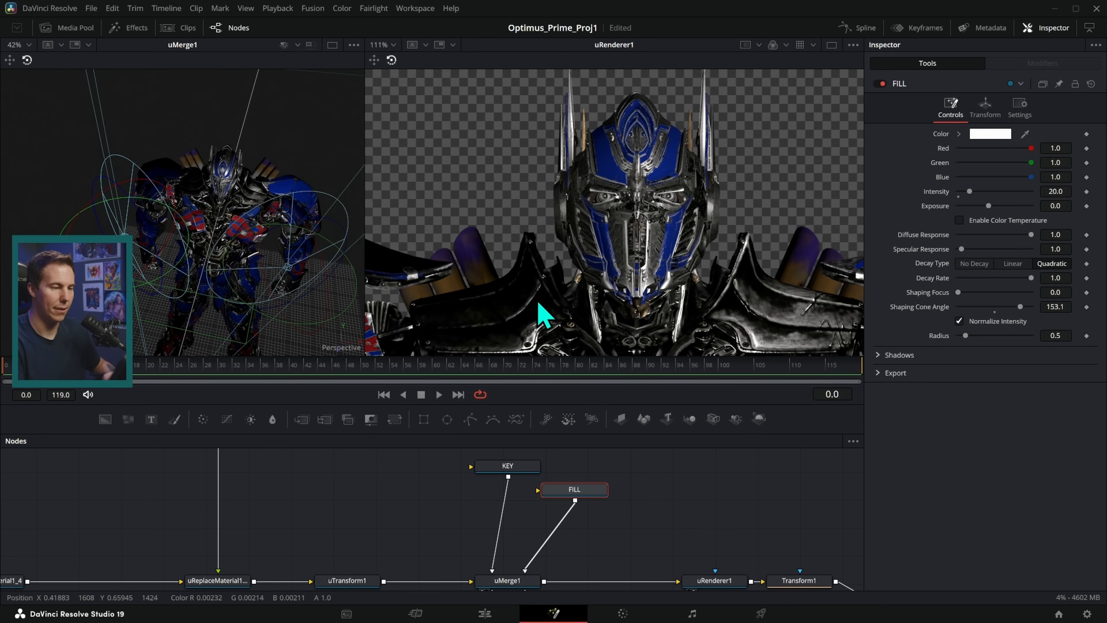
{"action": "left_click", "coordinate": [882, 83]}
{"action": "left_click", "coordinate": [881, 83]}
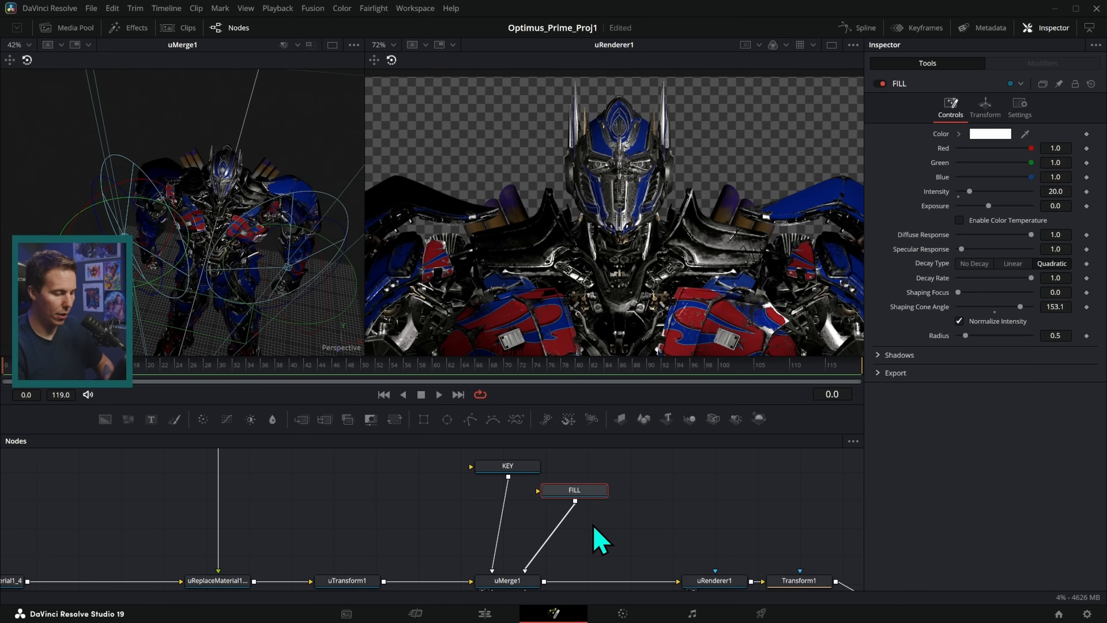
- Duplicate the FILL light, rename the copy KICKER and connect it to uMerge1
{"action": "key", "text": "ctrl+c"}
{"action": "key", "text": "ctrl+v"}
{"action": "left_click_drag", "start_coordinate": [630, 519], "coordinate": [508, 580]}
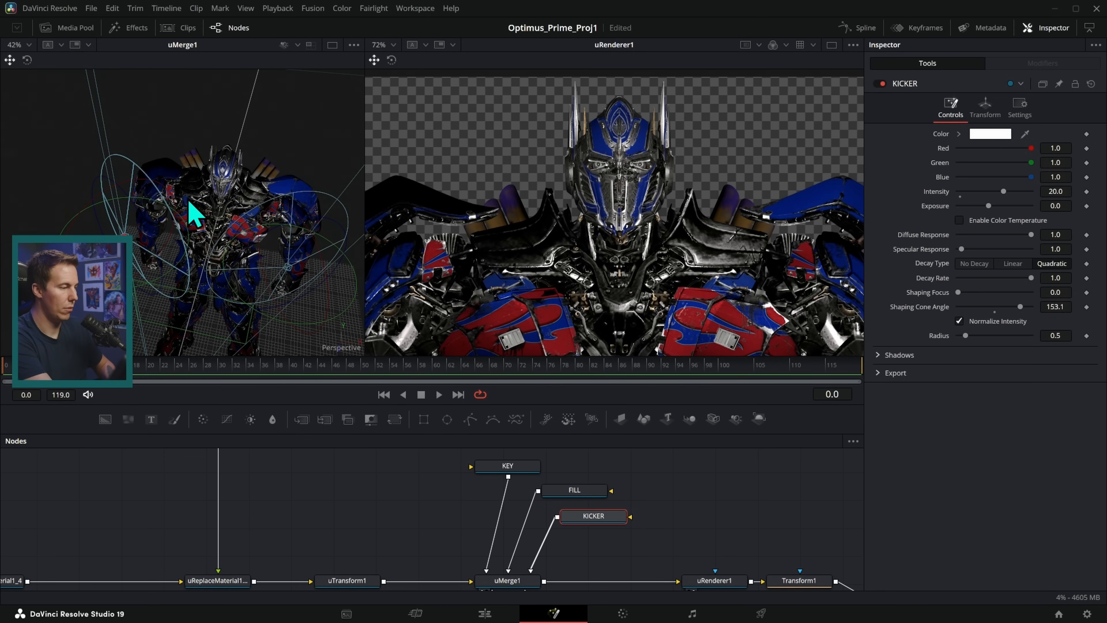
- Move the KICKER light behind the robot to about X 3.43, Z -2.79, and set its Y rotation to 180 degrees
{"action": "left_click_drag", "start_coordinate": [188, 199], "coordinate": [243, 171]}
{"action": "left_click_drag", "start_coordinate": [282, 211], "coordinate": [223, 208]}
{"action": "left_click_drag", "start_coordinate": [236, 249], "coordinate": [274, 268]}
{"action": "left_click", "coordinate": [985, 108]}
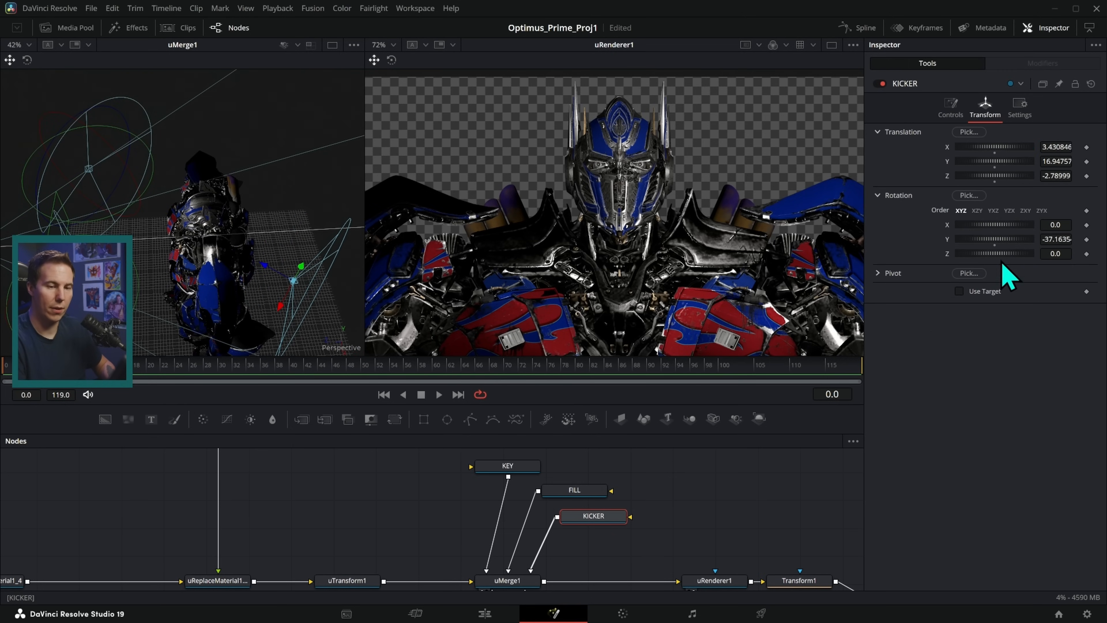
{"action": "key", "text": "Tab"}
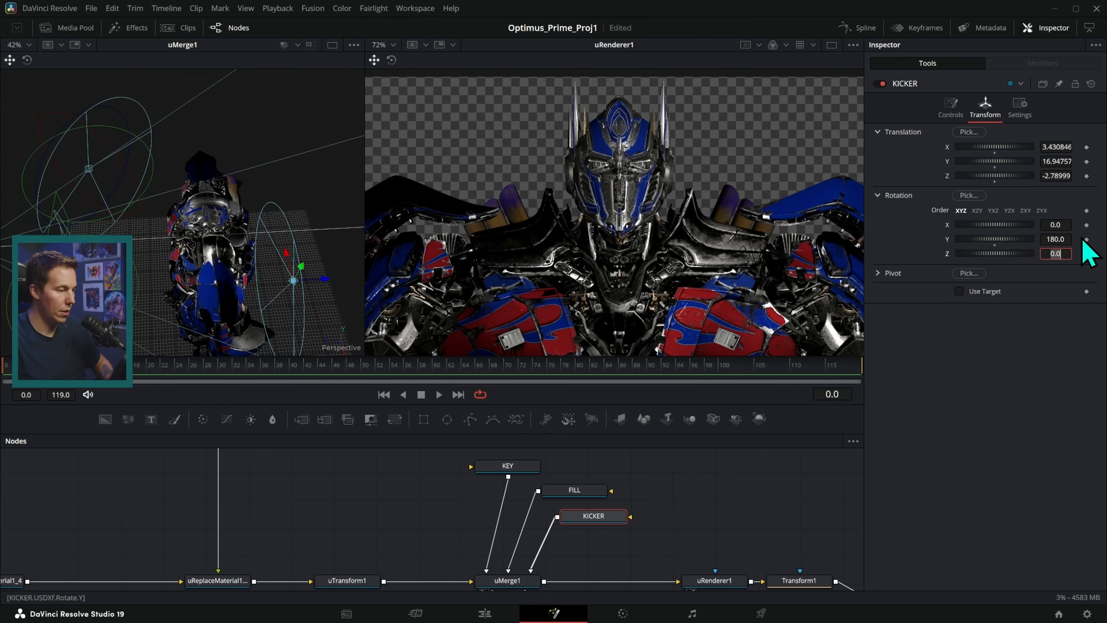
- Move the KICKER light behind the robot to about X 0.94, Y 18.38, Z -4.47 and set its intensity to 60
{"action": "left_click_drag", "start_coordinate": [314, 304], "coordinate": [218, 220]}
{"action": "left_click_drag", "start_coordinate": [127, 252], "coordinate": [196, 233]}
{"action": "left_click_drag", "start_coordinate": [199, 235], "coordinate": [204, 233]}
{"action": "left_click_drag", "start_coordinate": [709, 204], "coordinate": [738, 184]}
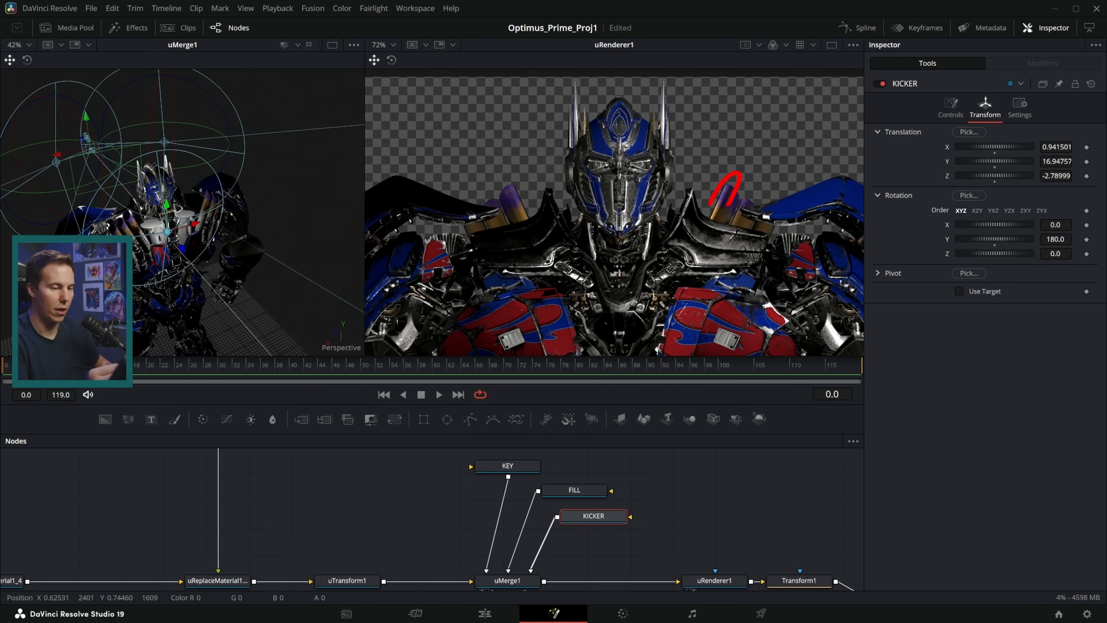
{"action": "key", "text": "Escape"}
{"action": "left_click_drag", "start_coordinate": [186, 252], "coordinate": [196, 204]}
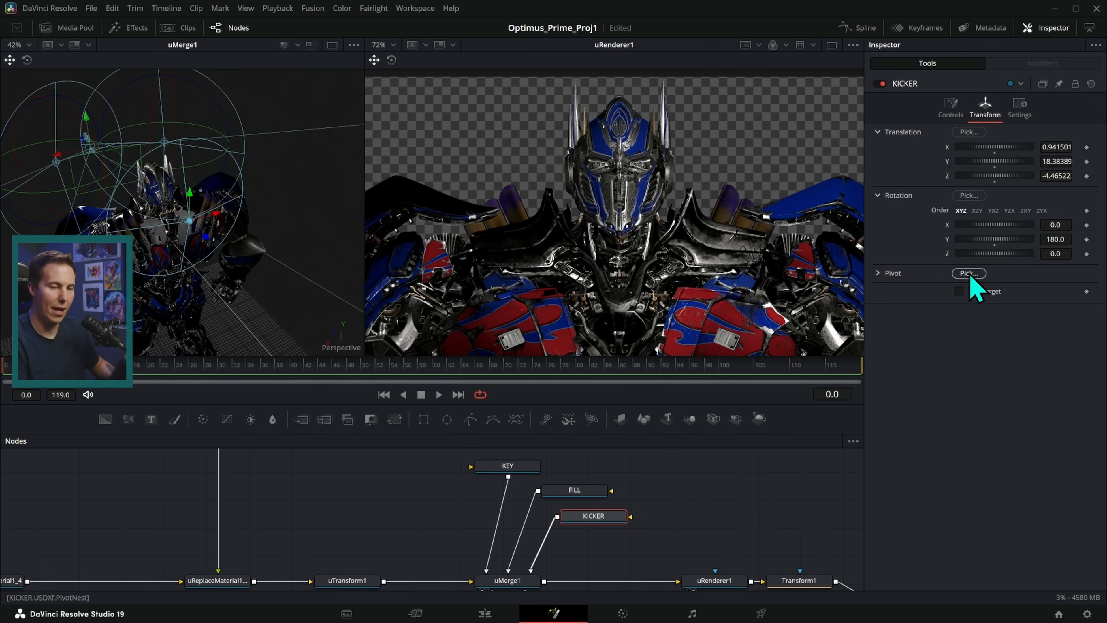
{"action": "left_click", "coordinate": [950, 107]}
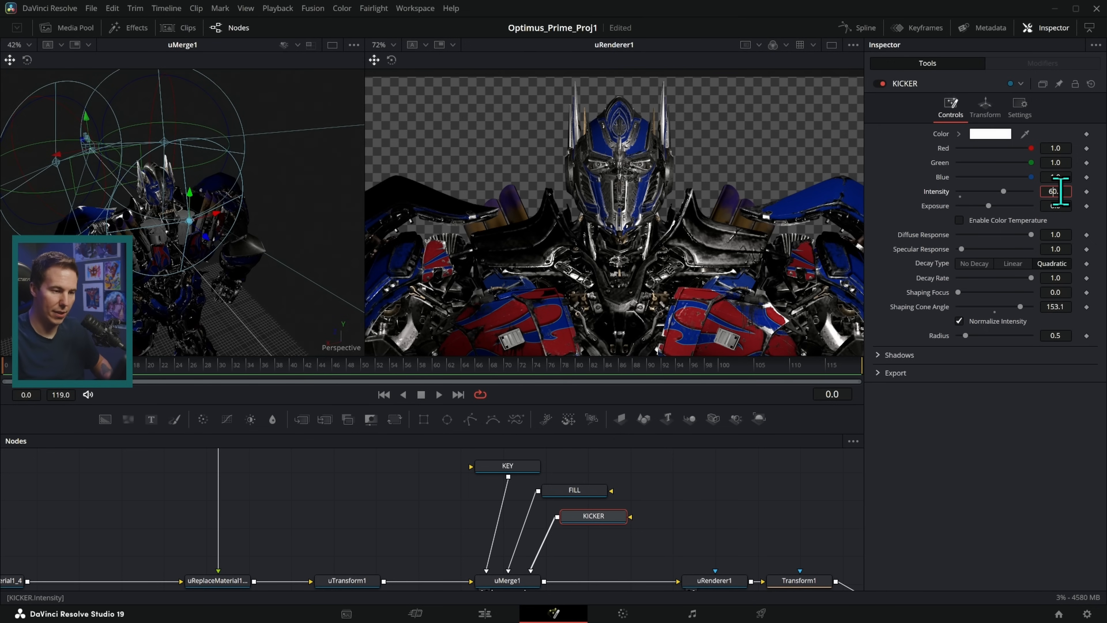
{"action": "key", "text": "Tab"}
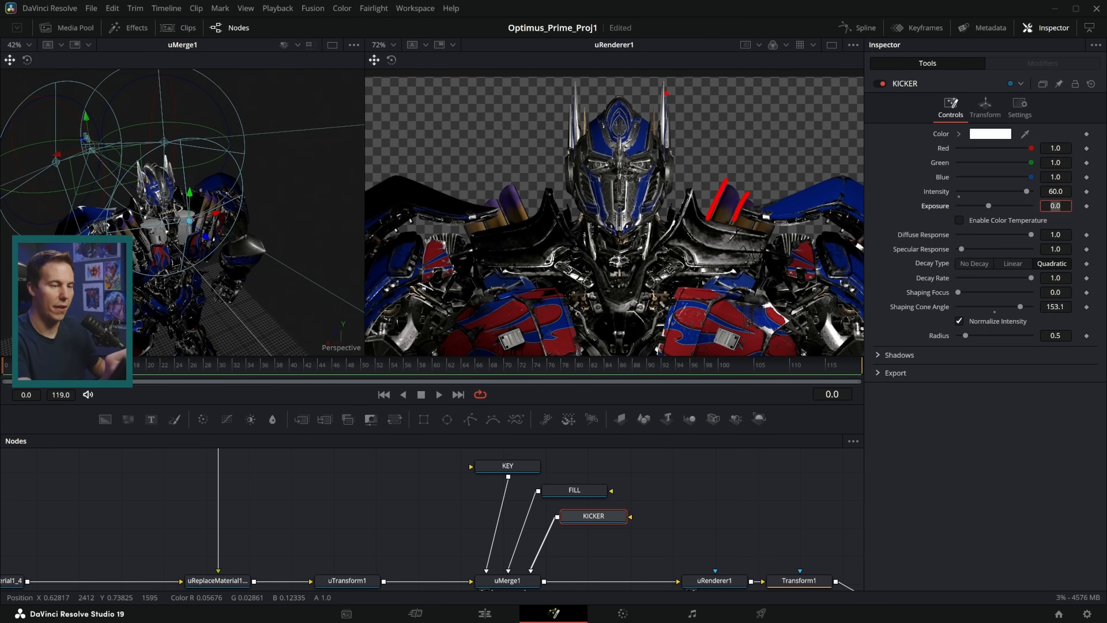
- Toggle the KICKER light off and on twice to compare the robot's edge lighting, and save the project
{"action": "left_click", "coordinate": [877, 83]}
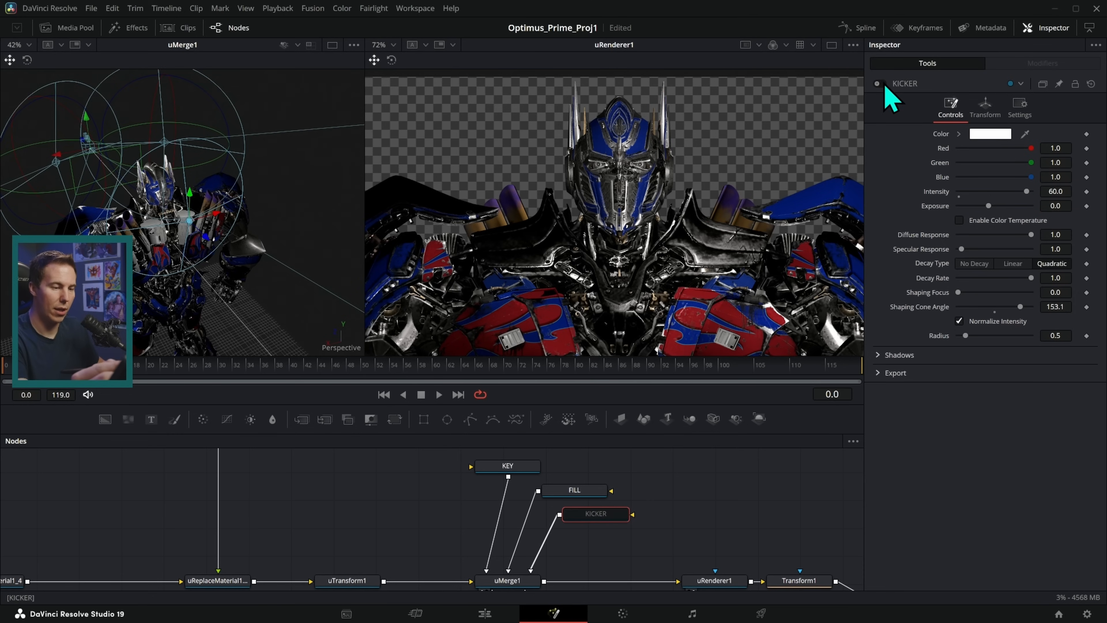
{"action": "left_click", "coordinate": [879, 84]}
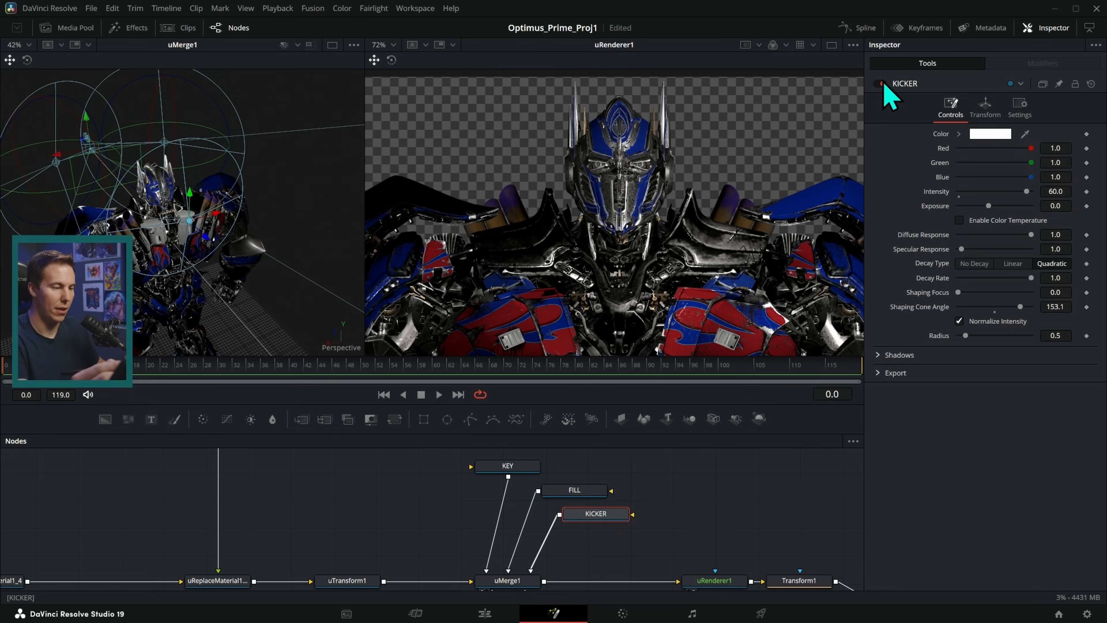
{"action": "left_click", "coordinate": [877, 84]}
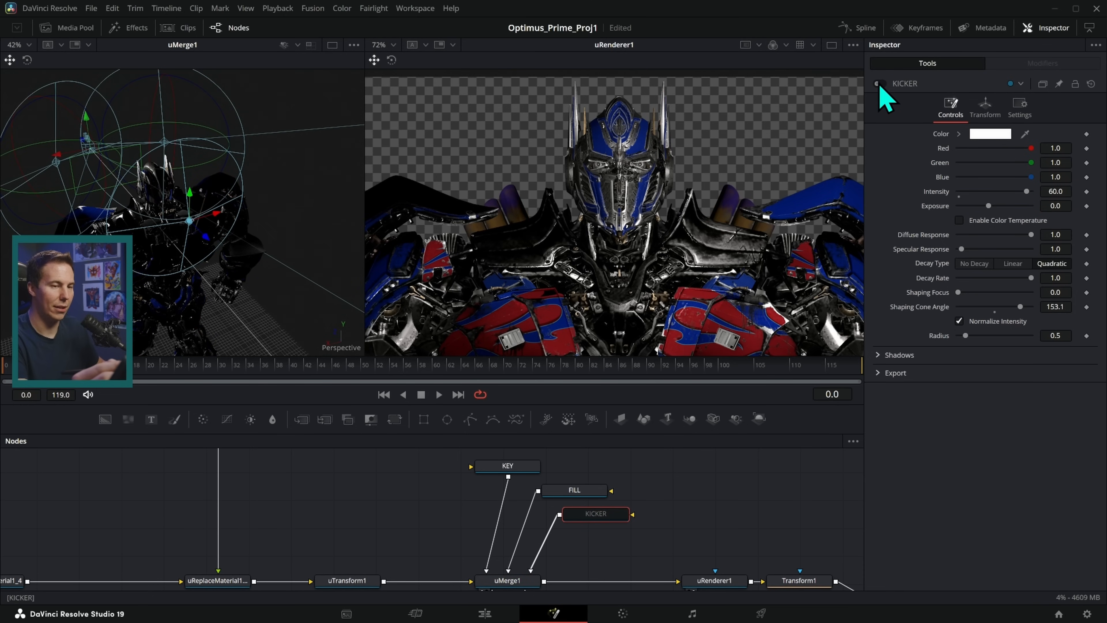
{"action": "left_click", "coordinate": [878, 83]}
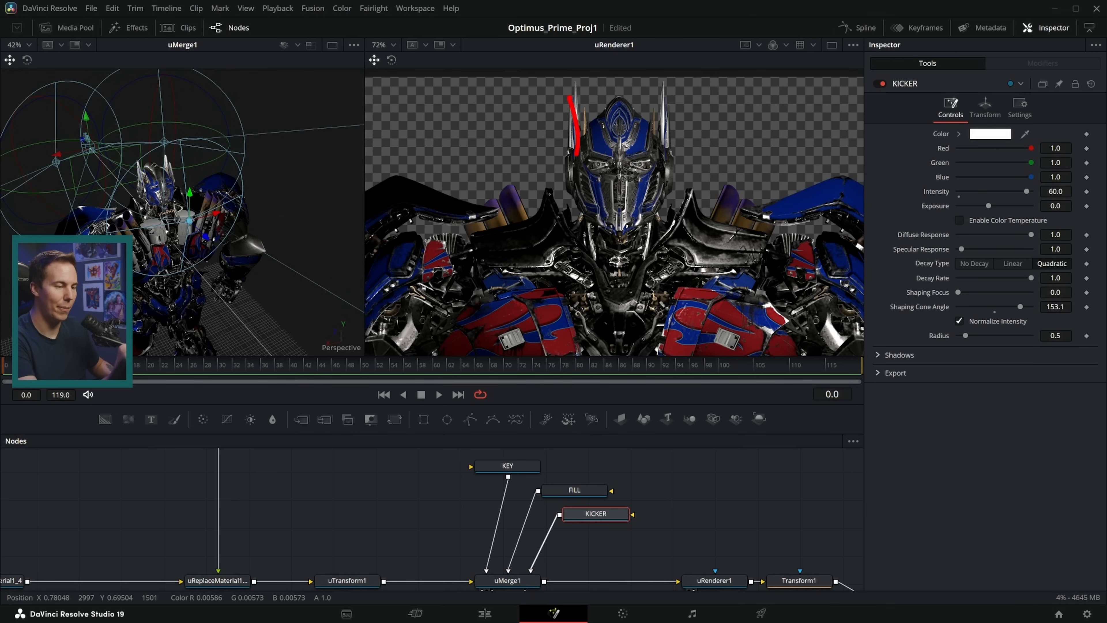
{"action": "key", "text": "ctrl+s"}
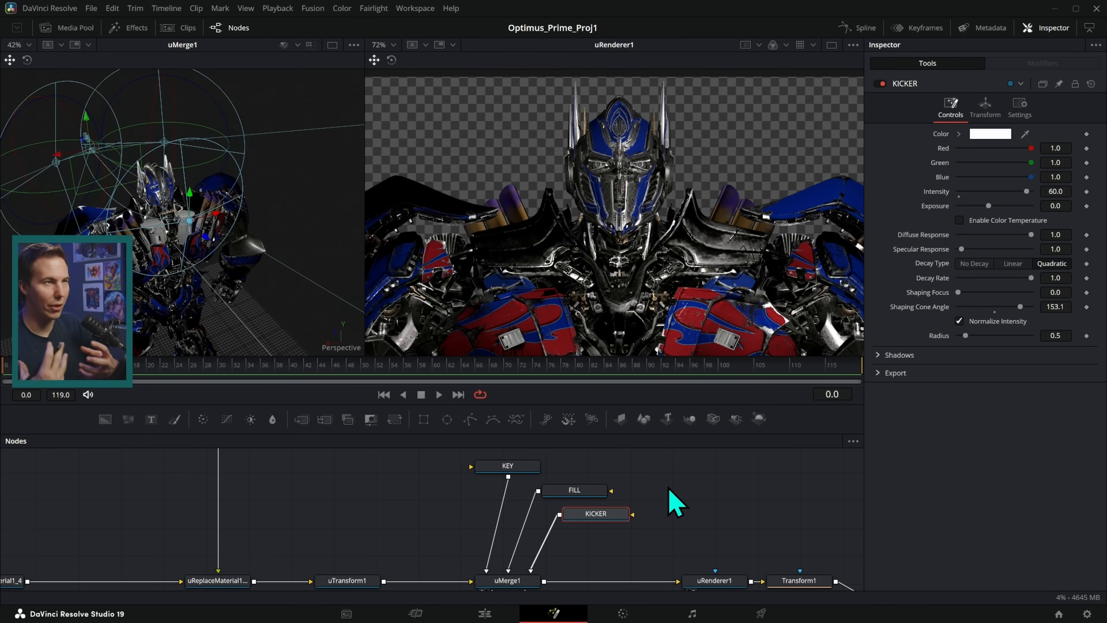
- Move the KEY, FILL and KICKER nodes together to the left above uMerge1 to free space beside them
{"action": "left_click", "coordinate": [728, 481]}
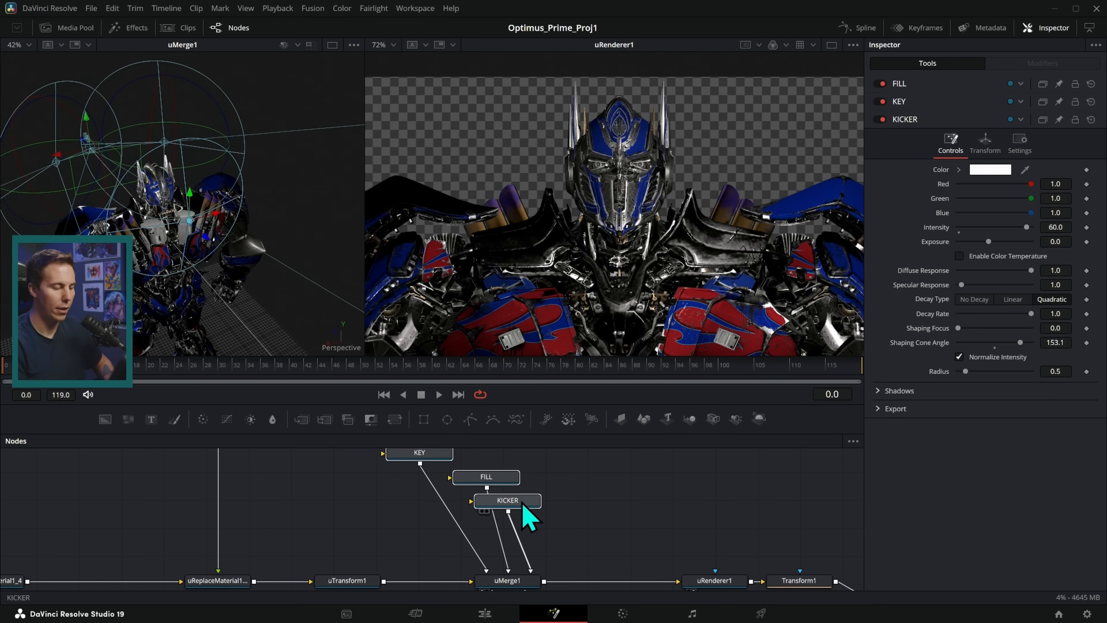
{"action": "left_click_drag", "start_coordinate": [521, 507], "coordinate": [518, 512]}
{"action": "left_click", "coordinate": [583, 507]}
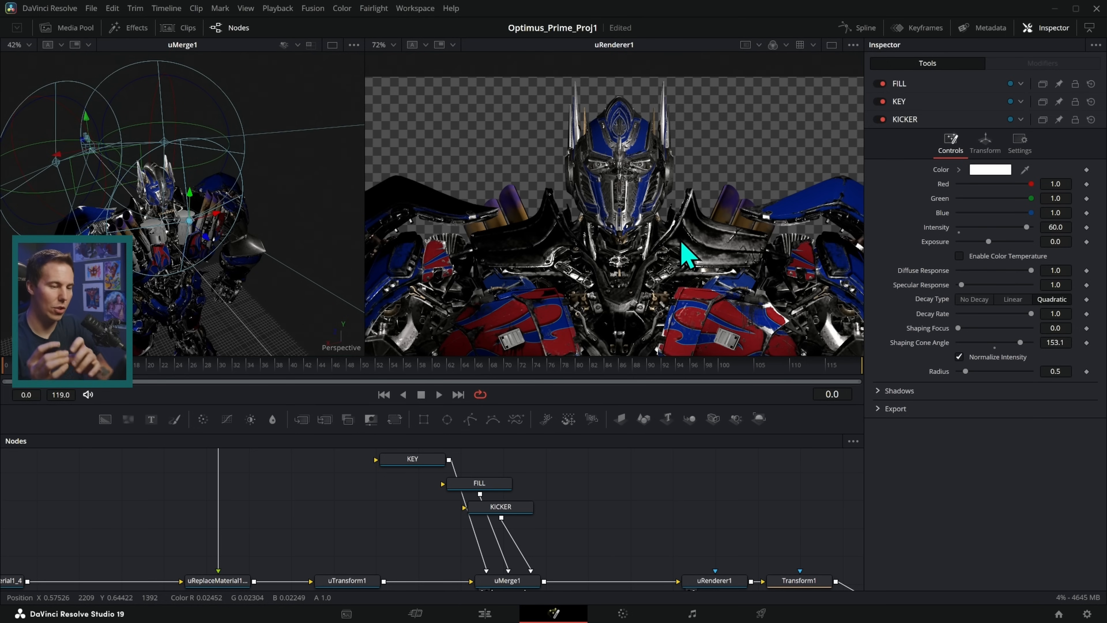
{"action": "left_click_drag", "start_coordinate": [609, 545], "coordinate": [593, 529]}
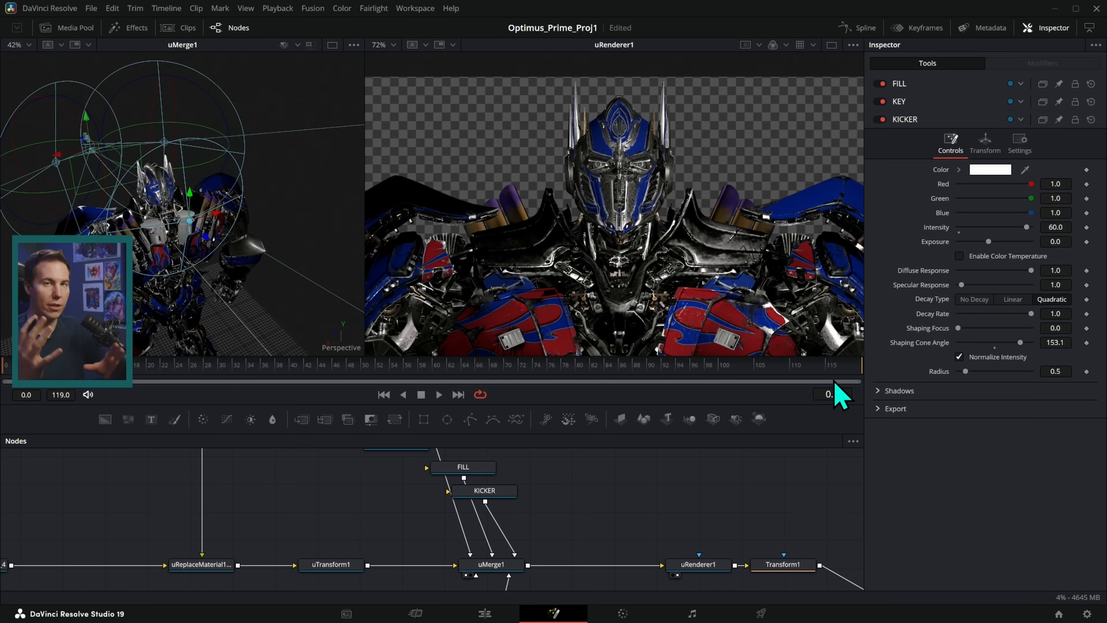
- Add a Point Light node and connect it to uMerge1
{"action": "key", "text": "shift+space"}
{"action": "type", "text": "point"}
{"action": "key", "text": "Return"}
{"action": "left_click_drag", "start_coordinate": [565, 506], "coordinate": [518, 586]}
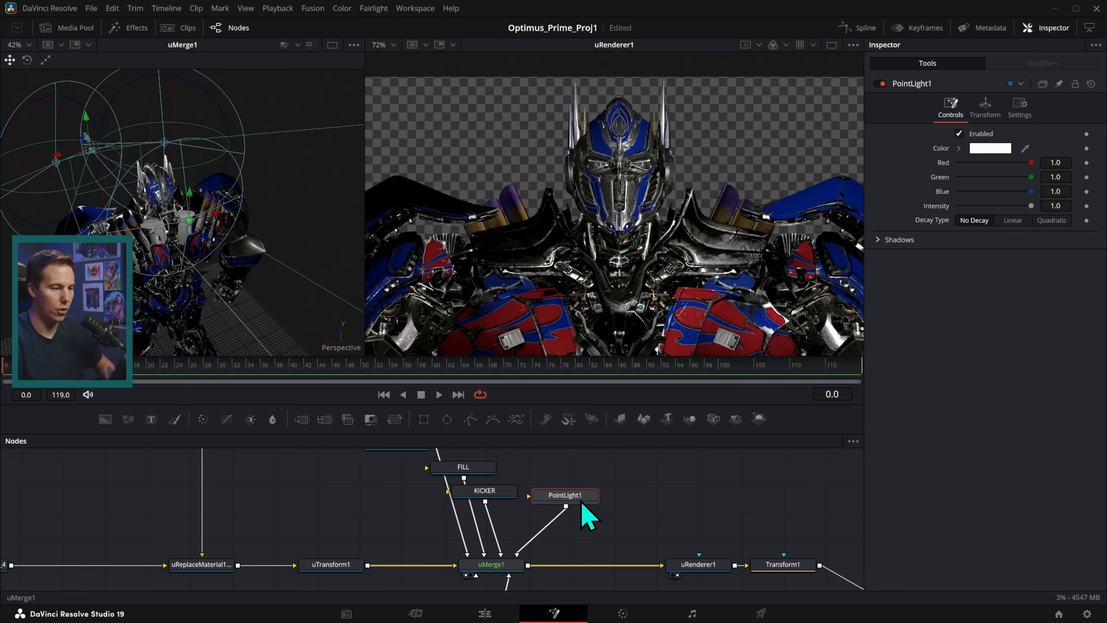
- Move PointLight1 up to the robot's face, close beside its right eye
{"action": "left_click_drag", "start_coordinate": [222, 321], "coordinate": [277, 242]}
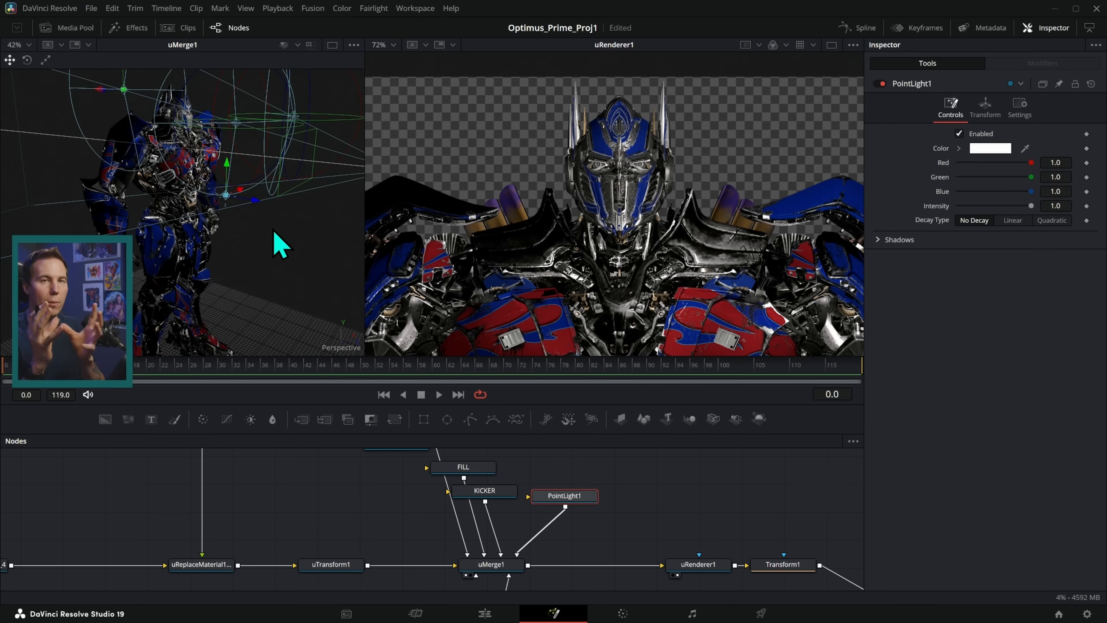
{"action": "left_click_drag", "start_coordinate": [274, 234], "coordinate": [287, 309]}
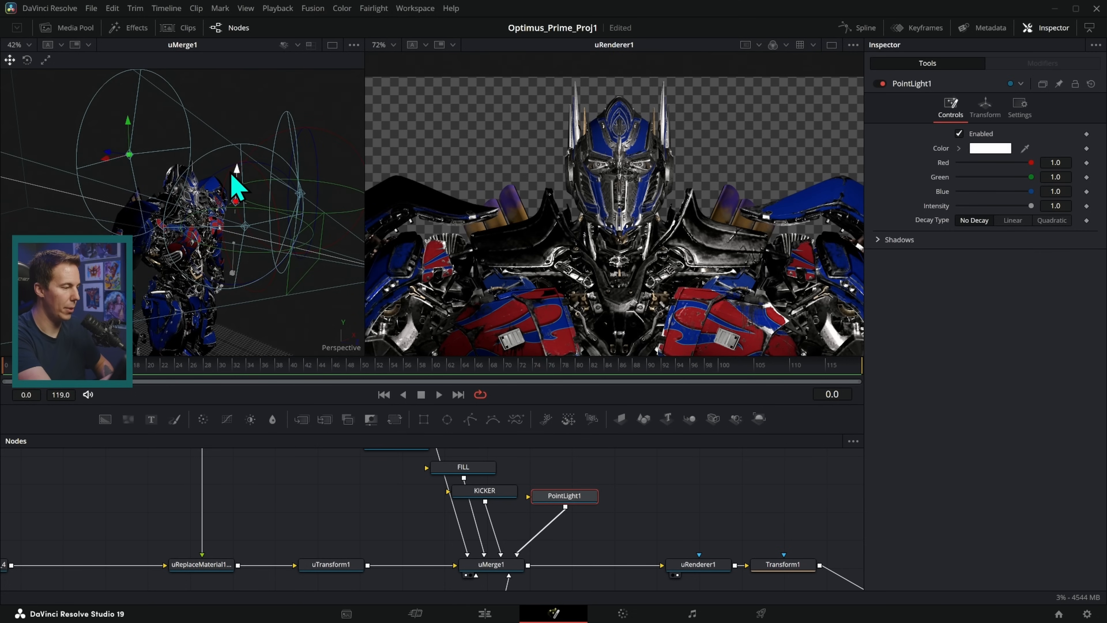
{"action": "left_click_drag", "start_coordinate": [257, 237], "coordinate": [316, 235]}
{"action": "scroll", "coordinate": [325, 247], "scroll_direction": "up", "scroll_amount": 6}
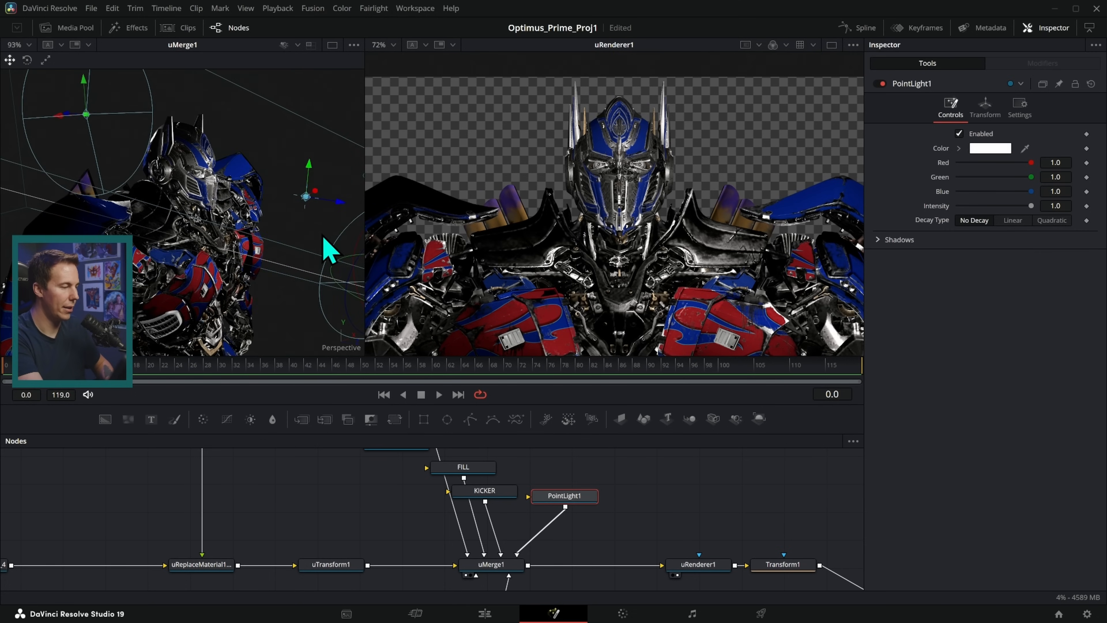
{"action": "left_click_drag", "start_coordinate": [238, 214], "coordinate": [211, 202]}
{"action": "left_click_drag", "start_coordinate": [240, 247], "coordinate": [217, 252]}
{"action": "left_click_drag", "start_coordinate": [243, 193], "coordinate": [226, 188]}
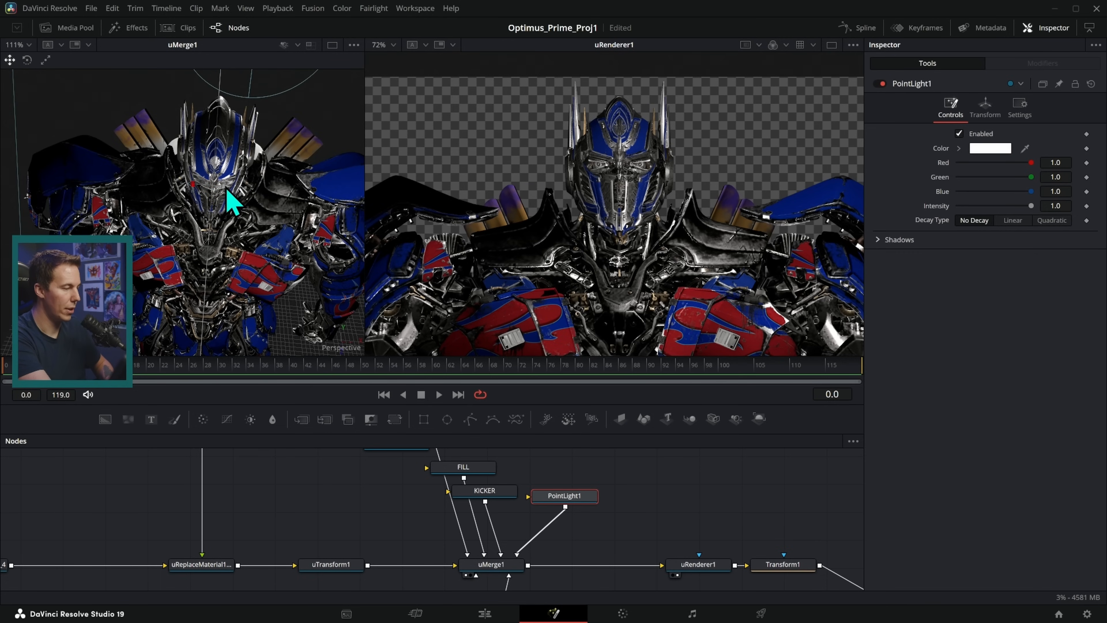
{"action": "left_click_drag", "start_coordinate": [228, 230], "coordinate": [260, 163]}
{"action": "scroll", "coordinate": [235, 223], "scroll_direction": "up", "scroll_amount": 5}
{"action": "left_click_drag", "start_coordinate": [250, 218], "coordinate": [135, 183]}
{"action": "scroll", "coordinate": [261, 183], "scroll_direction": "up", "scroll_amount": 8}
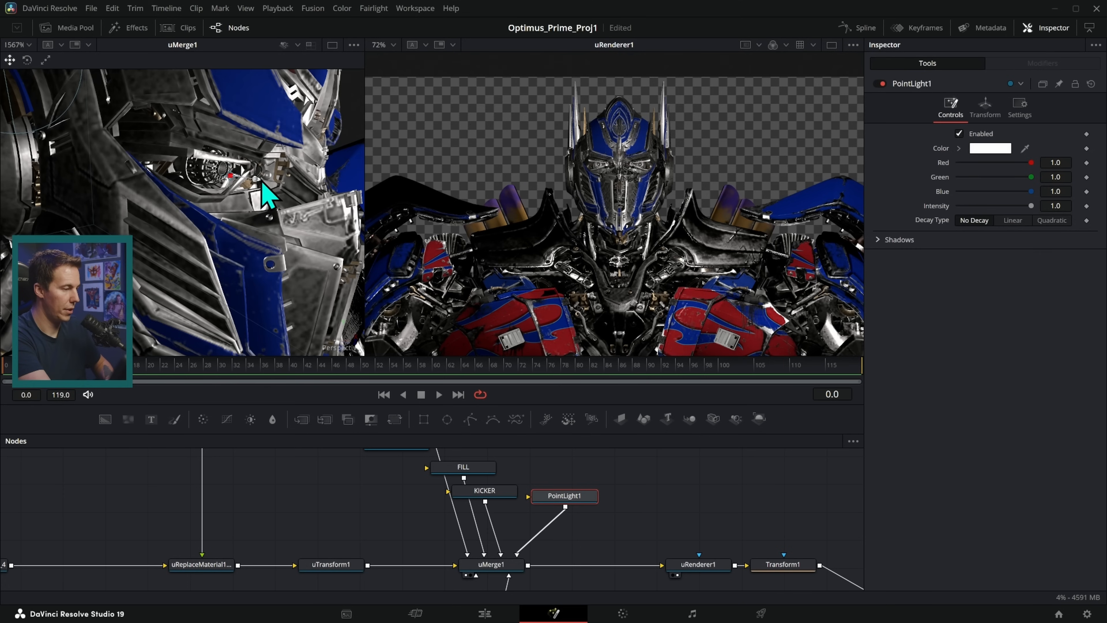
- Color PointLight1 cyan with Red 0.0 and Green 0.921, and set its decay type to Linear
{"action": "left_click_drag", "start_coordinate": [1031, 177], "coordinate": [1024, 175]}
{"action": "left_click_drag", "start_coordinate": [1029, 163], "coordinate": [841, 234]}
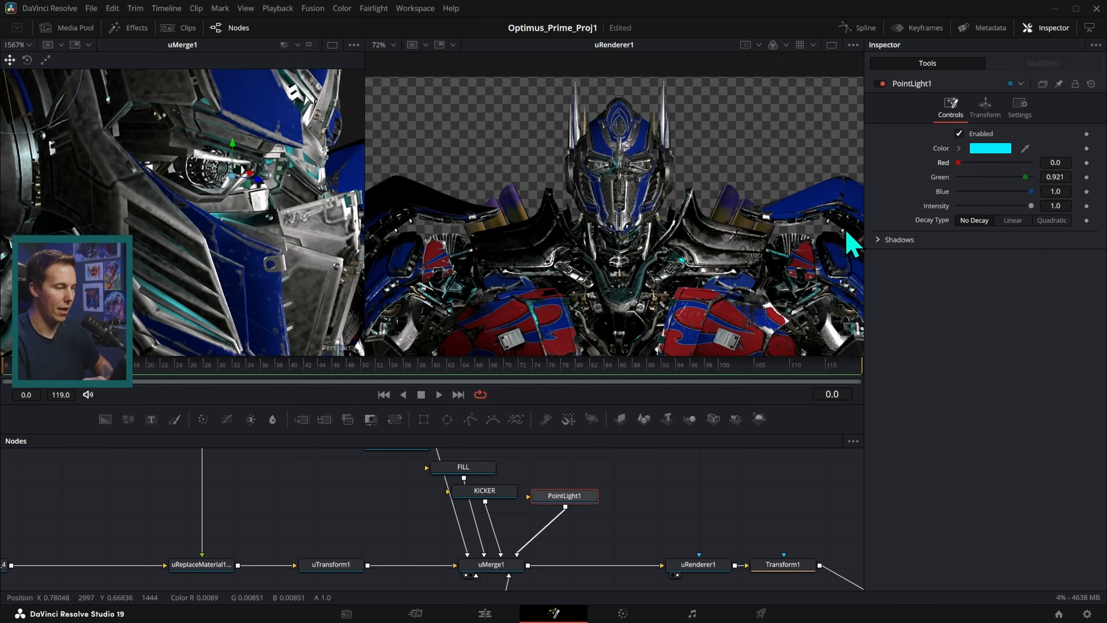
{"action": "left_click", "coordinate": [1055, 205]}
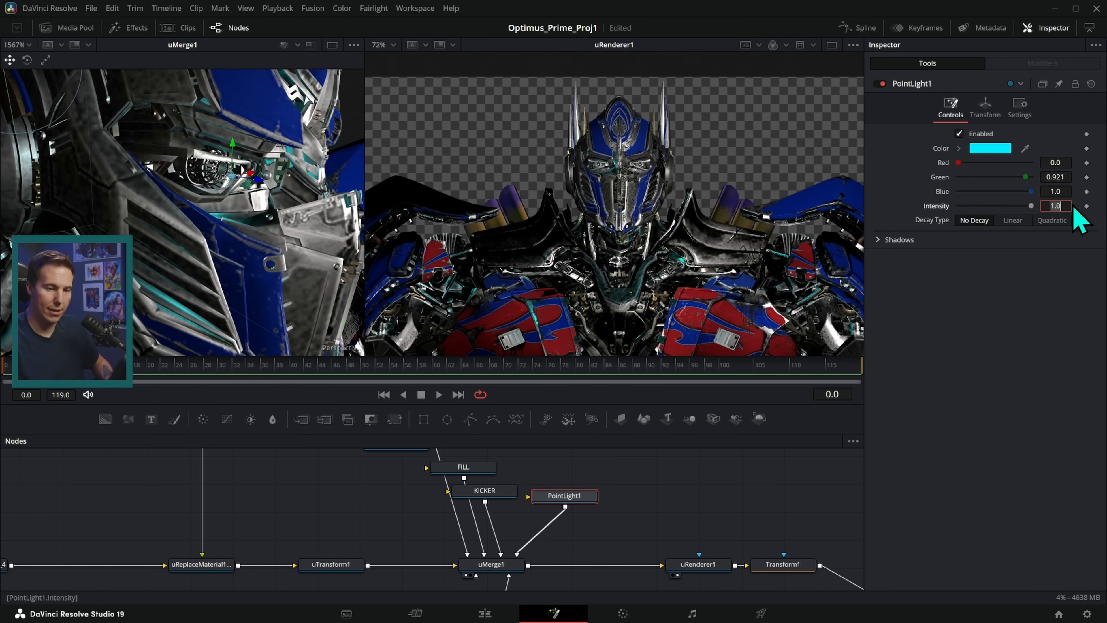
{"action": "left_click", "coordinate": [1004, 251]}
{"action": "left_click", "coordinate": [1016, 223]}
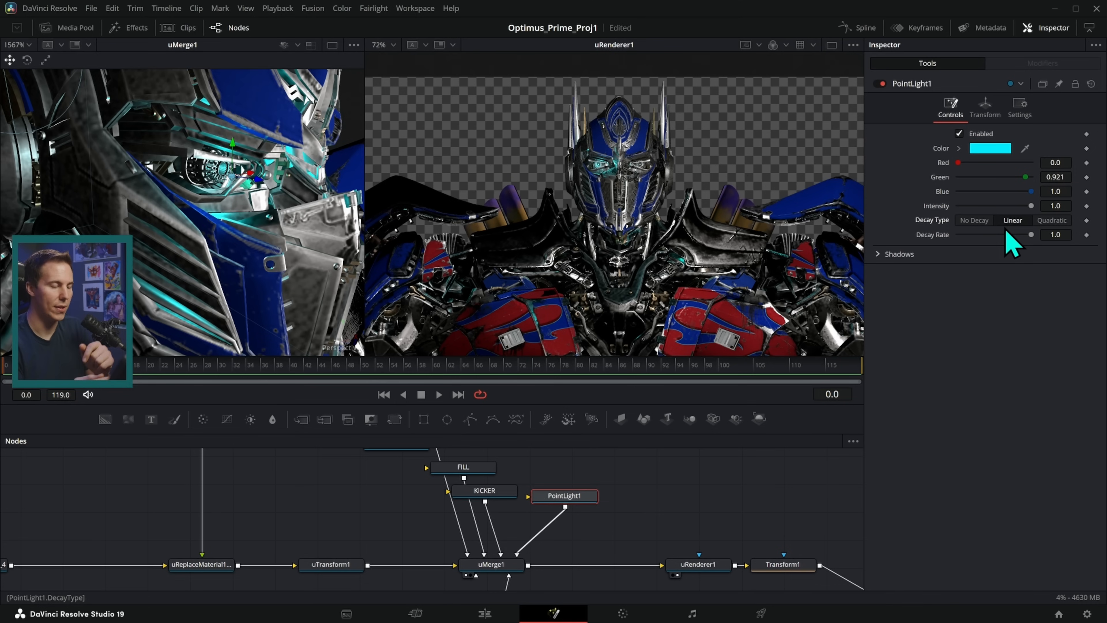
- Center PointLight1 on the pupil of the robot's right eye
{"action": "scroll", "coordinate": [627, 187], "scroll_direction": "up", "scroll_amount": 1}
{"action": "scroll", "coordinate": [626, 187], "scroll_direction": "up", "scroll_amount": 5}
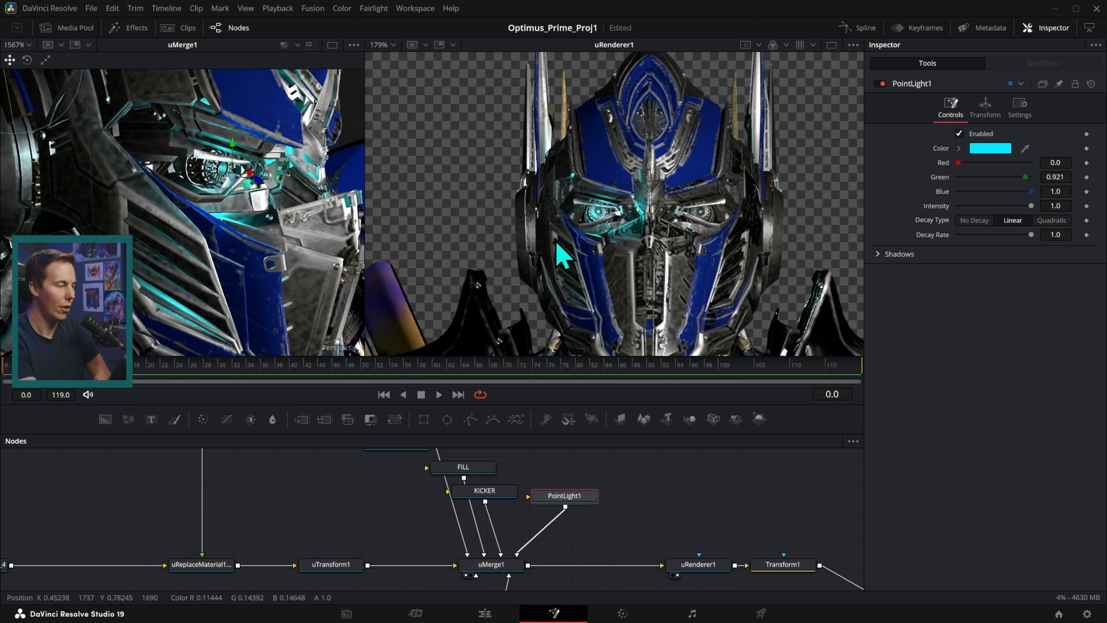
{"action": "left_click_drag", "start_coordinate": [304, 223], "coordinate": [236, 175]}
{"action": "left_click_drag", "start_coordinate": [292, 251], "coordinate": [267, 209]}
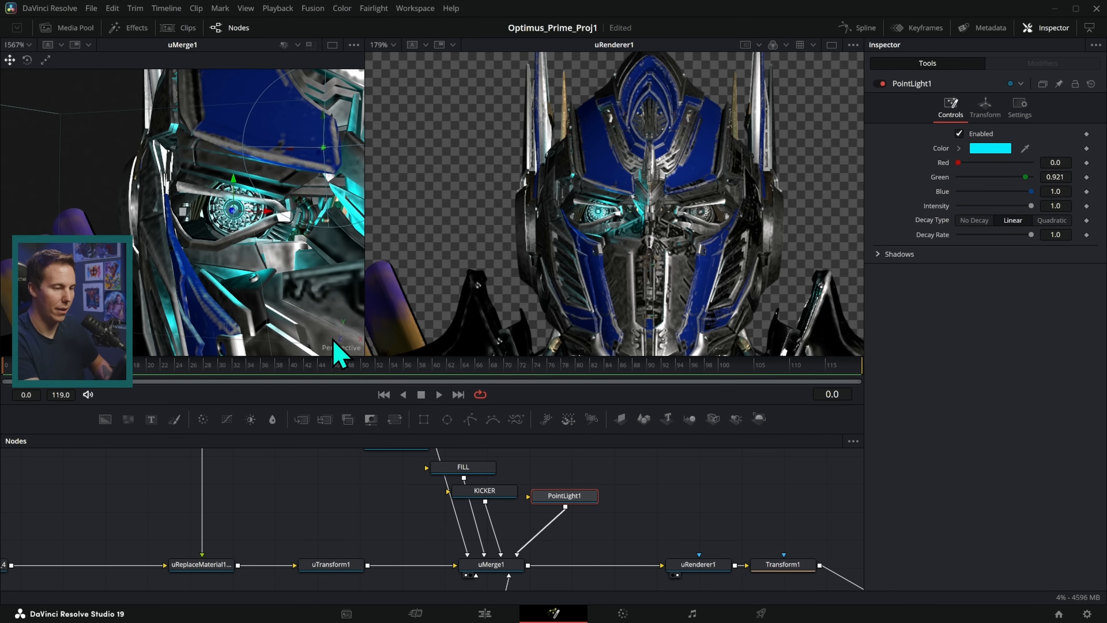
- Toggle PointLight1 off and on four times to compare the face with and without the eye glow
{"action": "scroll", "coordinate": [621, 235], "scroll_direction": "up", "scroll_amount": 1}
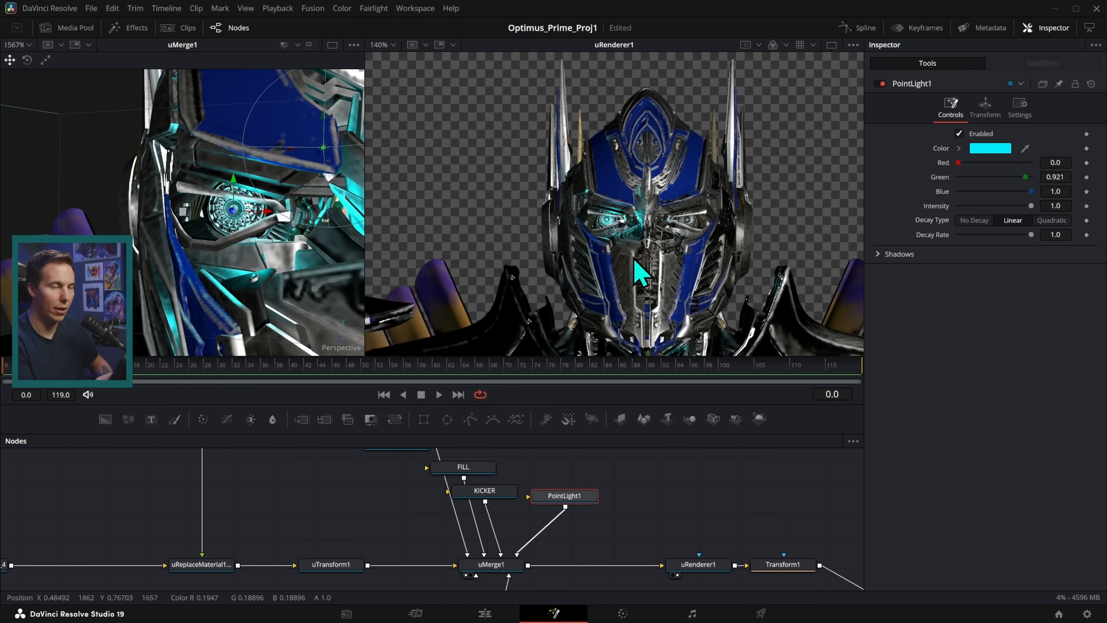
{"action": "scroll", "coordinate": [644, 244], "scroll_direction": "up", "scroll_amount": 1}
{"action": "left_click", "coordinate": [882, 84]}
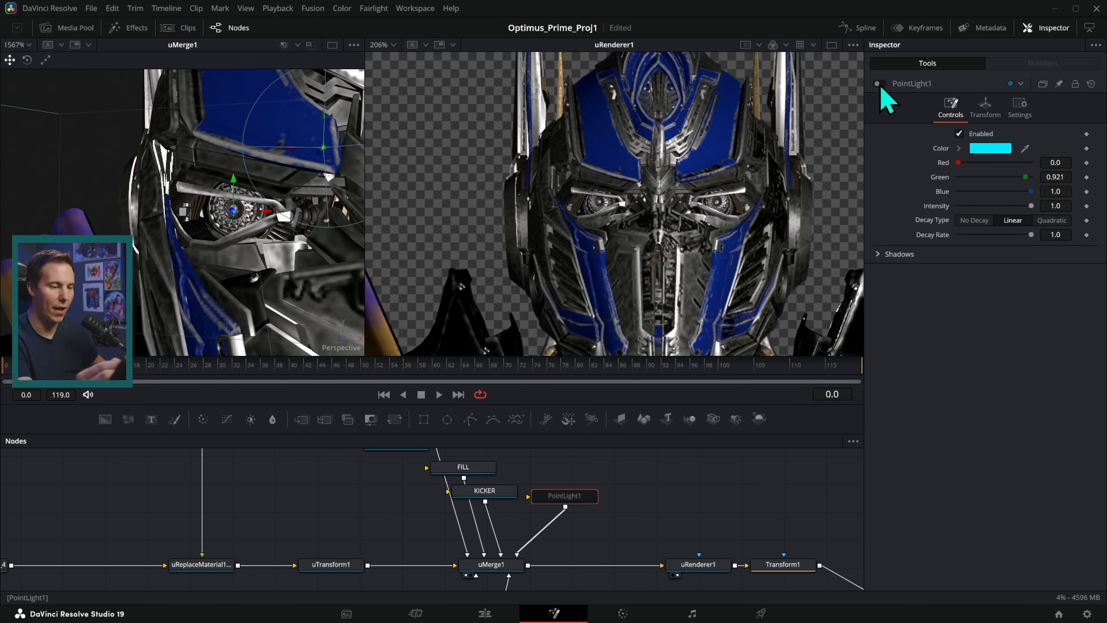
{"action": "left_click", "coordinate": [881, 83]}
{"action": "left_click", "coordinate": [881, 84]}
{"action": "left_click", "coordinate": [881, 84]}
{"action": "left_click", "coordinate": [880, 85]}
{"action": "left_click", "coordinate": [881, 84]}
{"action": "left_click", "coordinate": [881, 84]}
{"action": "left_click", "coordinate": [881, 84]}
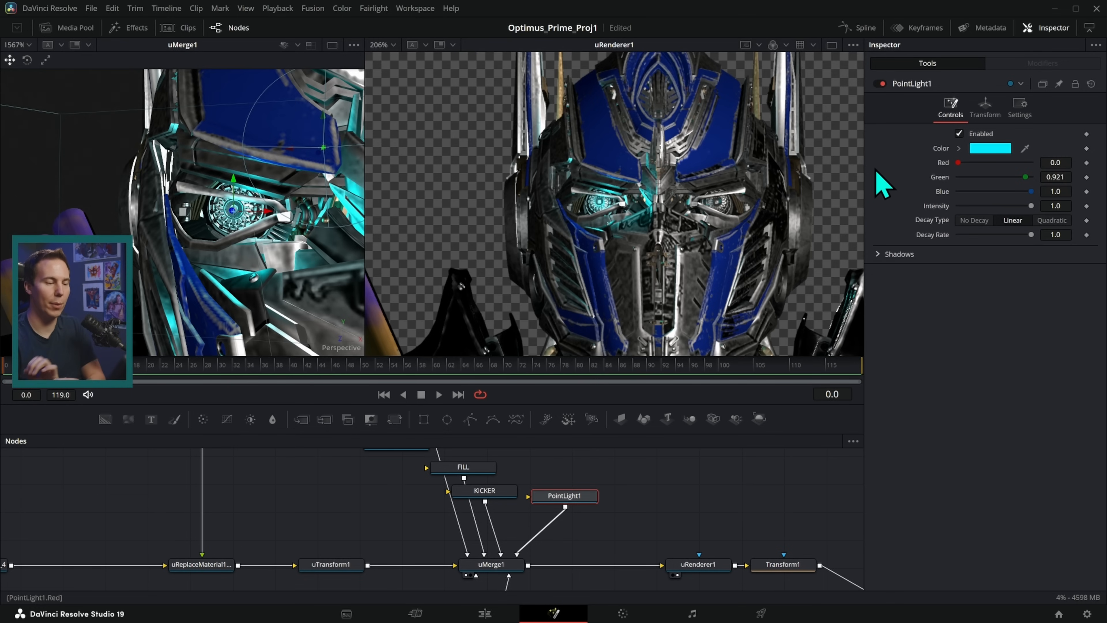
- Duplicate PointLight1, delete the extra Merge3D1 node and connect both point lights directly to uMerge1
{"action": "scroll", "coordinate": [283, 290], "scroll_direction": "down", "scroll_amount": 10}
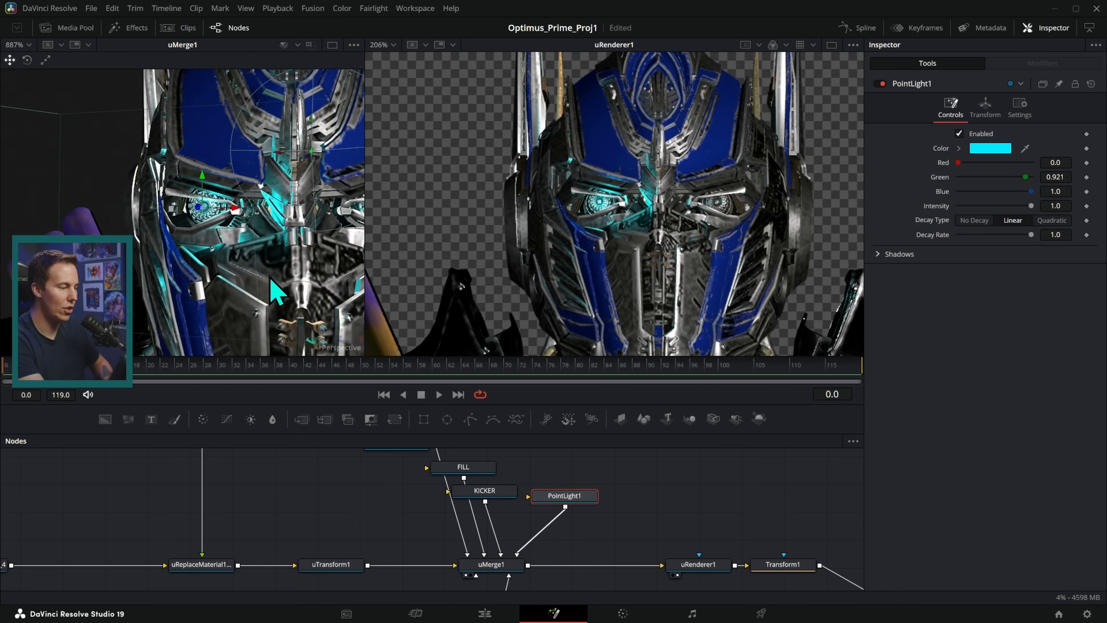
{"action": "left_click_drag", "start_coordinate": [572, 502], "coordinate": [587, 474]}
{"action": "key", "text": "ctrl+c"}
{"action": "key", "text": "ctrl+v"}
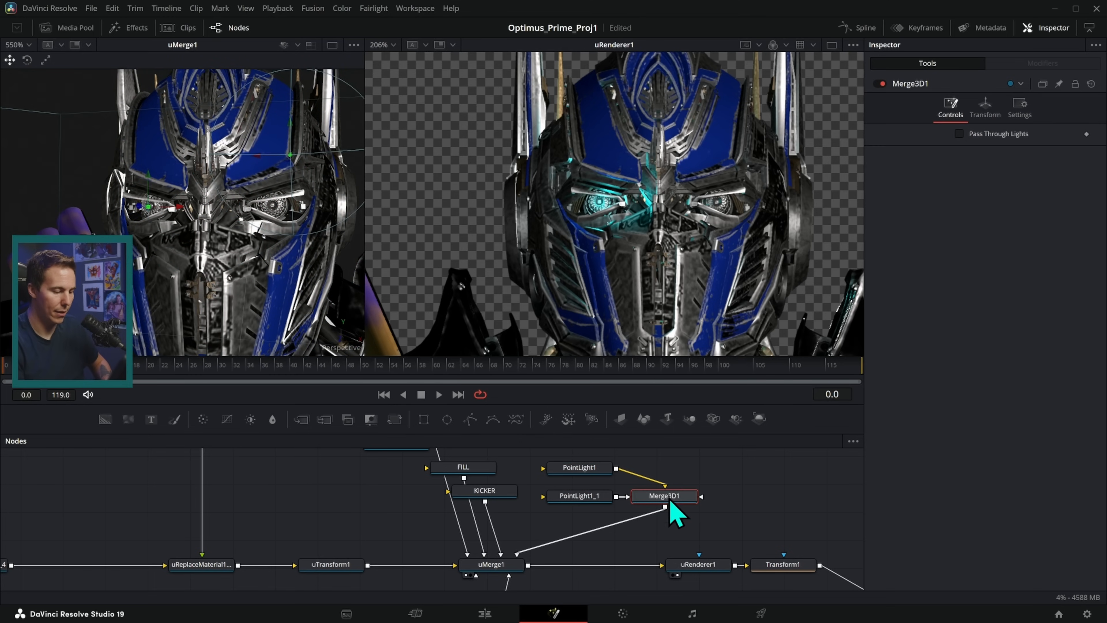
{"action": "key", "text": "Delete"}
- Move the duplicated light PointLight1_1 across the face onto the robot's left eye
{"action": "left_click_drag", "start_coordinate": [283, 218], "coordinate": [305, 215]}
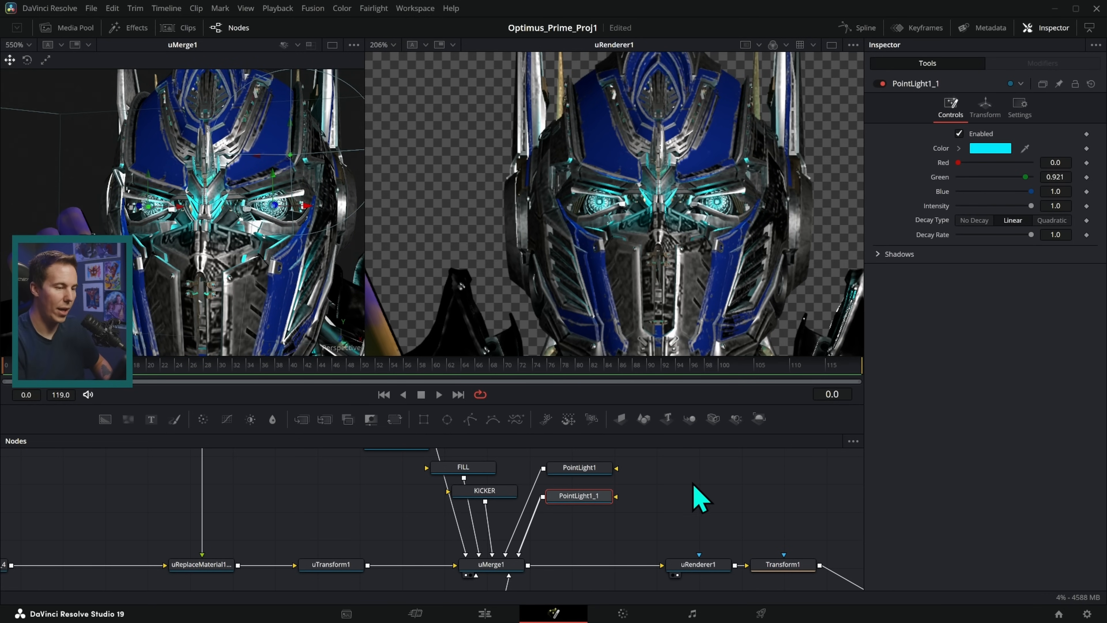
{"action": "scroll", "coordinate": [671, 282], "scroll_direction": "down", "scroll_amount": 5}
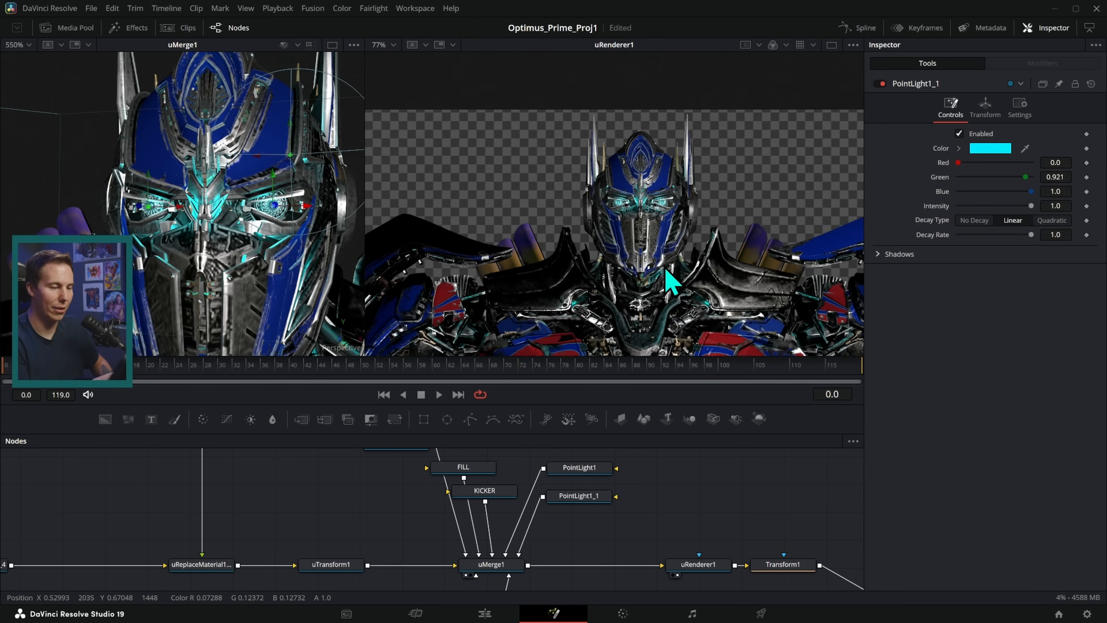
{"action": "left_click_drag", "start_coordinate": [666, 270], "coordinate": [668, 264]}
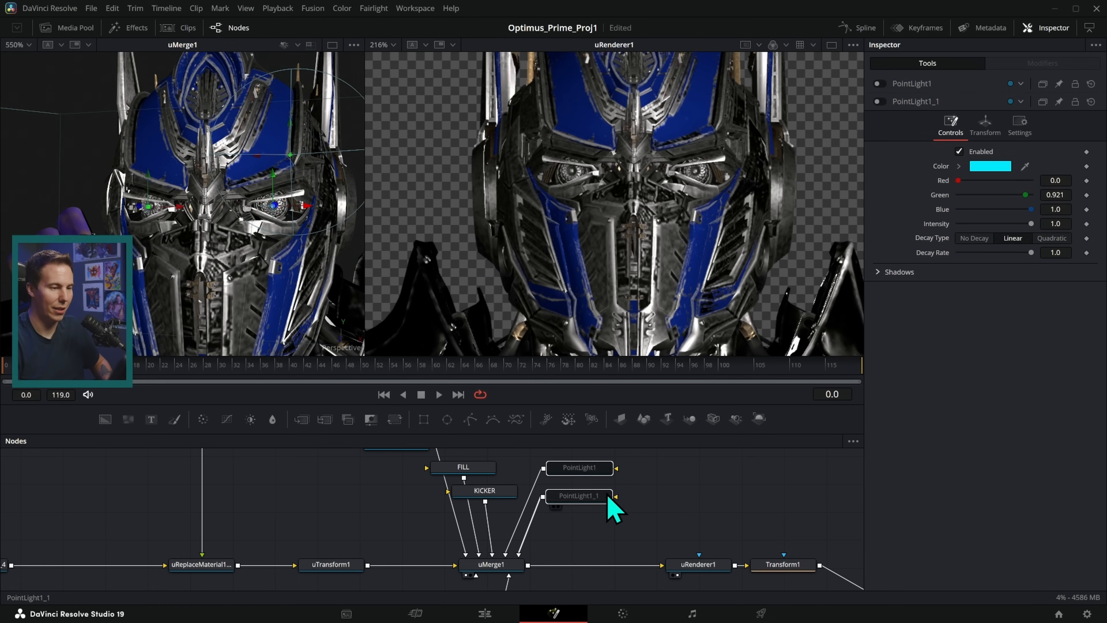
- Toggle both eye point lights off and on repeatedly to compare the glow, and review the whole robot with them on
{"action": "key", "text": "ctrl+p"}
{"action": "key", "text": "ctrl+p"}
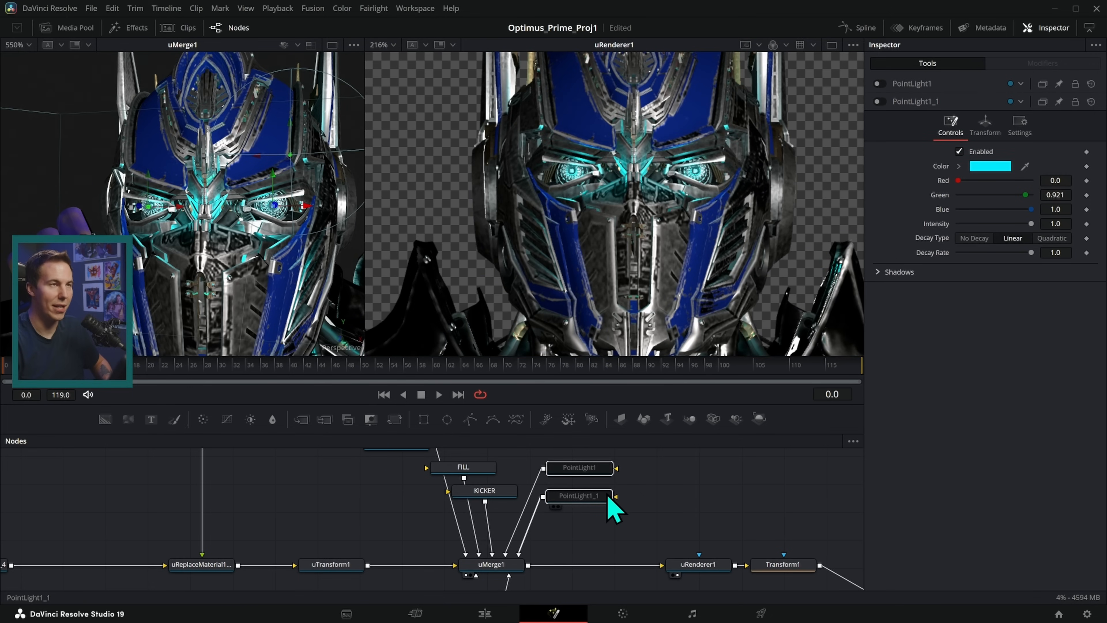
{"action": "key", "text": "ctrl+p"}
{"action": "key", "text": "ctrl+p"}
{"action": "key", "text": "ctrl+p"}
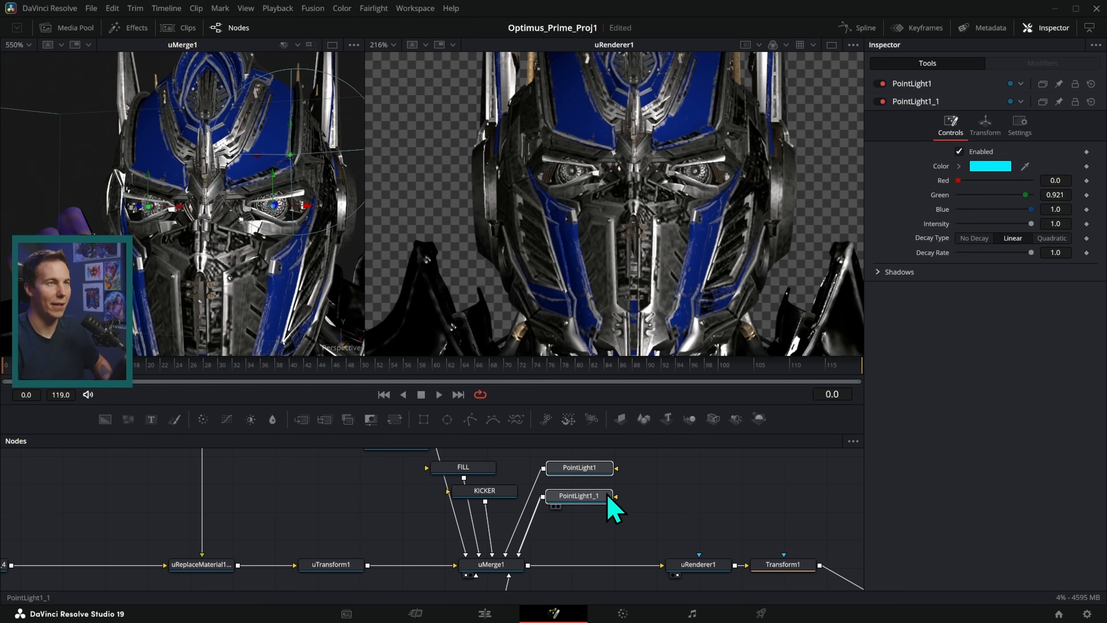
{"action": "scroll", "coordinate": [660, 332], "scroll_direction": "down", "scroll_amount": 6}
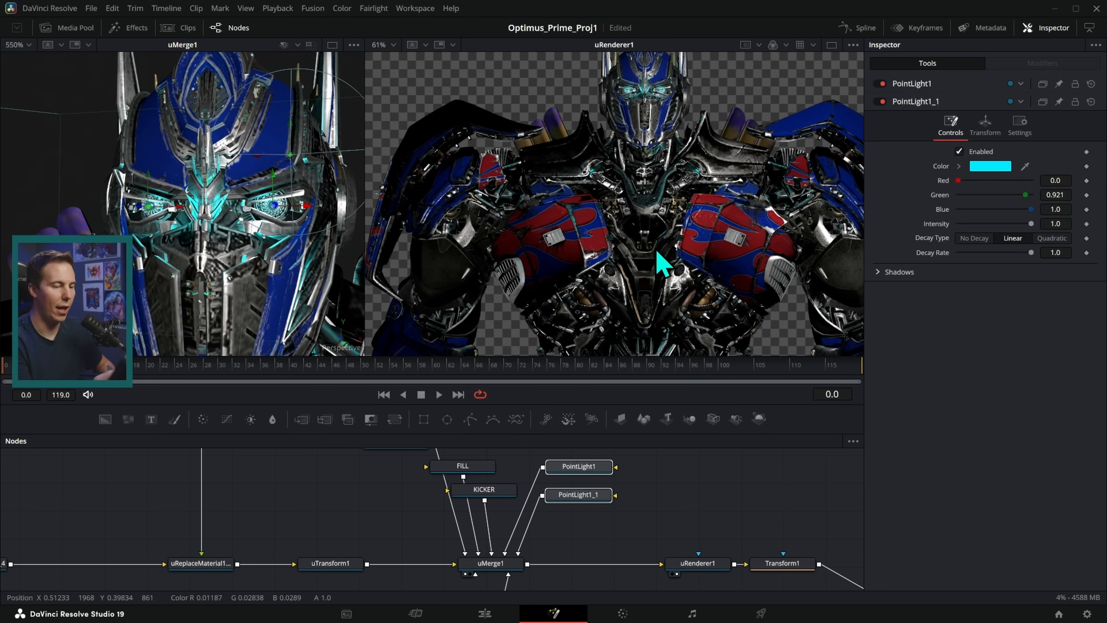
{"action": "scroll", "coordinate": [661, 262], "scroll_direction": "down", "scroll_amount": 3}
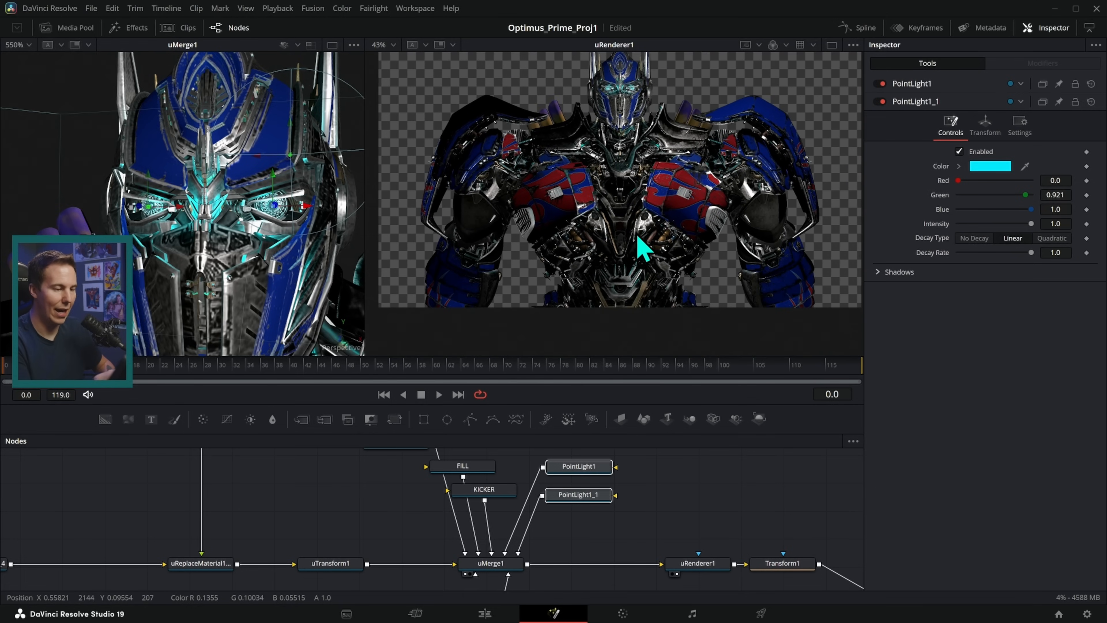
- Paste another copy of the cyan point light and connect it to uMerge1
{"action": "scroll", "coordinate": [719, 257], "scroll_direction": "up", "scroll_amount": 4}
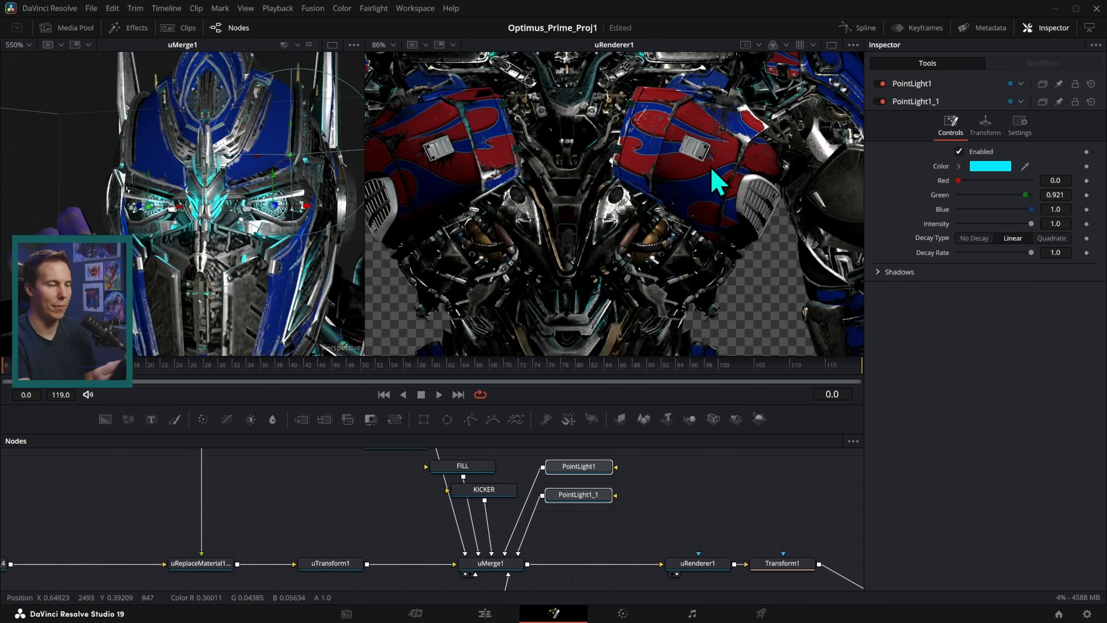
{"action": "left_click", "coordinate": [616, 519]}
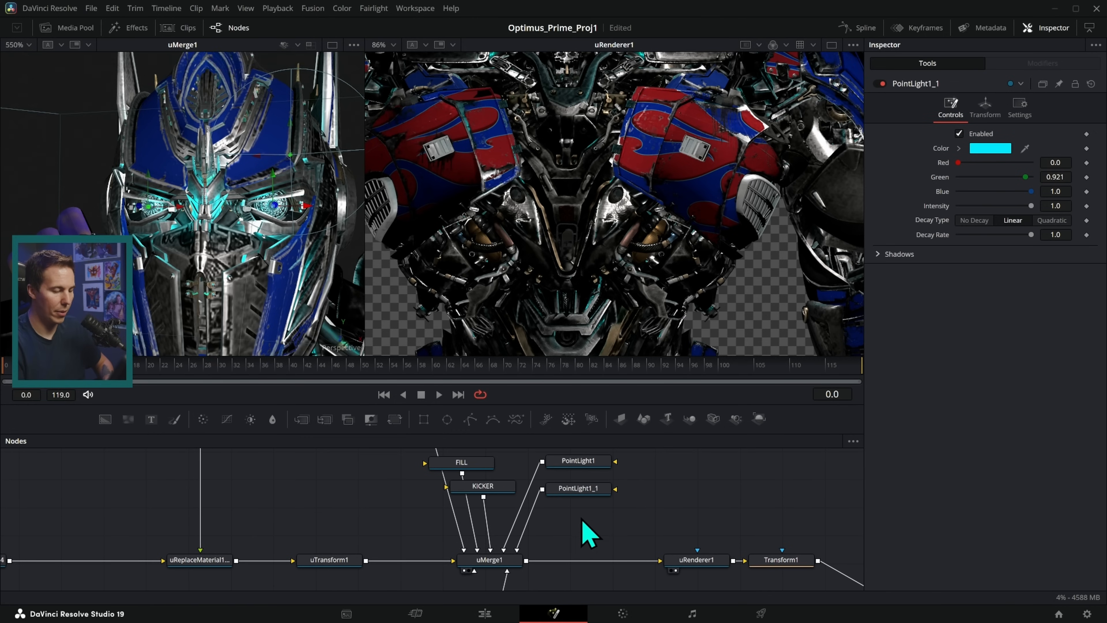
{"action": "key", "text": "ctrl+v"}
{"action": "left_click_drag", "start_coordinate": [614, 518], "coordinate": [516, 558]}
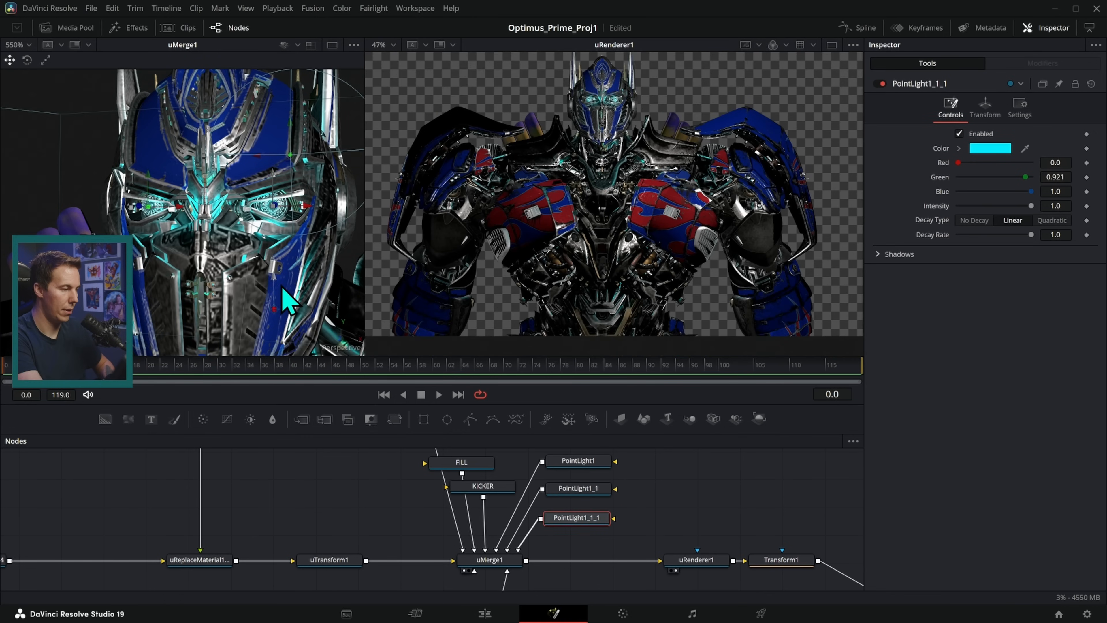
- Move the new light PointLight1_1_1 down from the face into the middle of the robot's chest
{"action": "scroll", "coordinate": [279, 292], "scroll_direction": "down", "scroll_amount": 4}
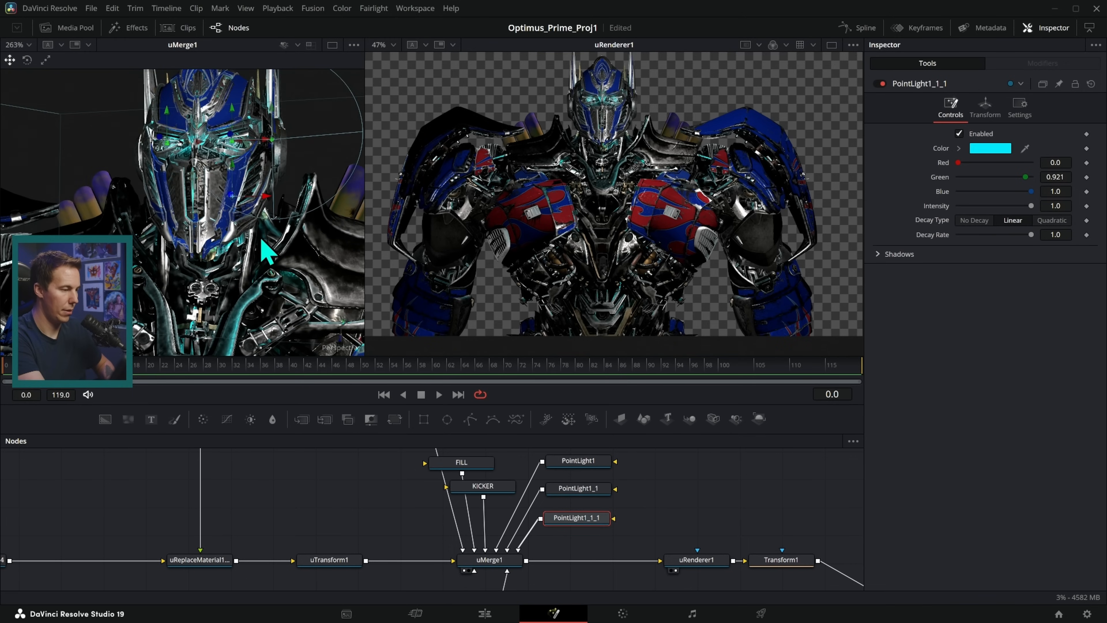
{"action": "left_click_drag", "start_coordinate": [234, 173], "coordinate": [238, 293]}
{"action": "left_click_drag", "start_coordinate": [289, 261], "coordinate": [252, 189]}
{"action": "left_click_drag", "start_coordinate": [252, 257], "coordinate": [251, 281]}
{"action": "left_click_drag", "start_coordinate": [295, 324], "coordinate": [159, 258]}
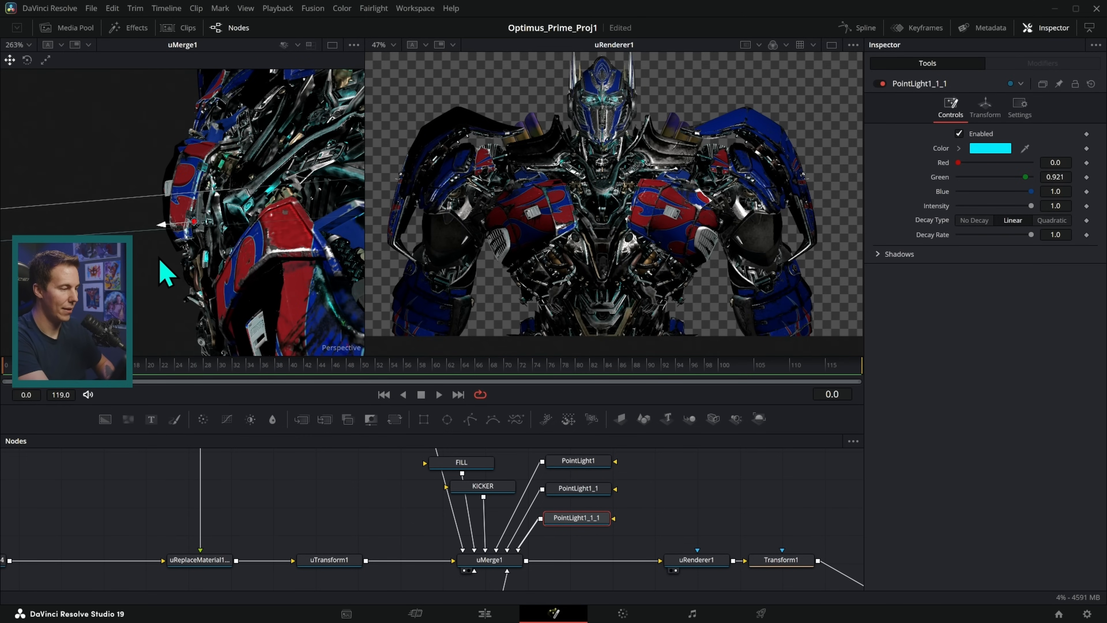
- Toggle PointLight1_1_1 off and on twice to compare the chest glow, and review the whole robot with it on
{"action": "scroll", "coordinate": [679, 247], "scroll_direction": "up", "scroll_amount": 5}
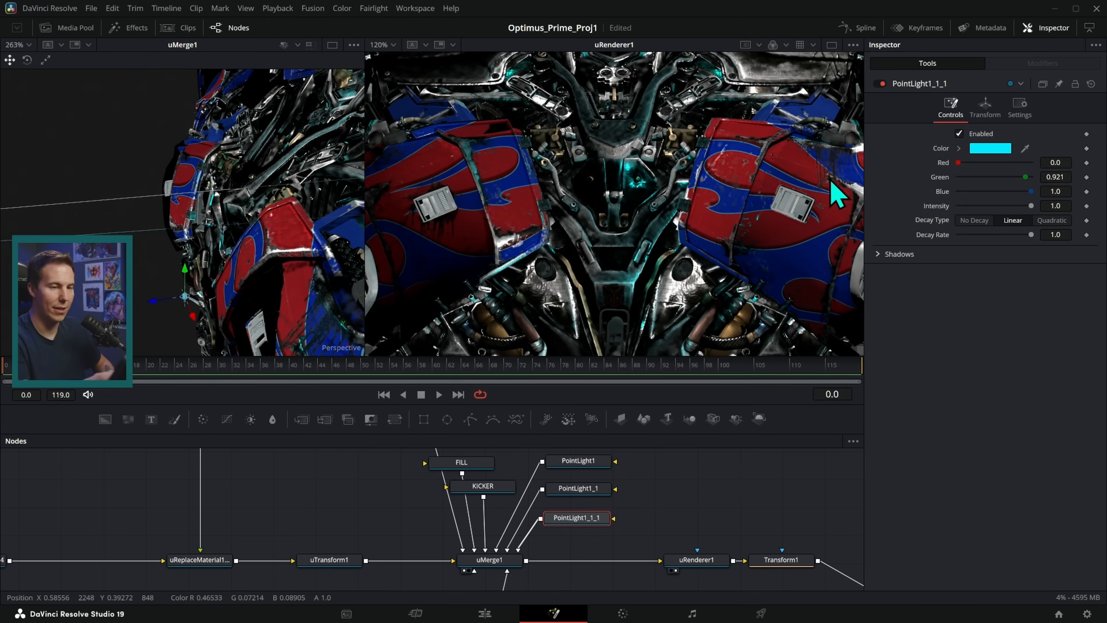
{"action": "left_click", "coordinate": [881, 84]}
{"action": "left_click", "coordinate": [881, 84]}
{"action": "left_click", "coordinate": [881, 84]}
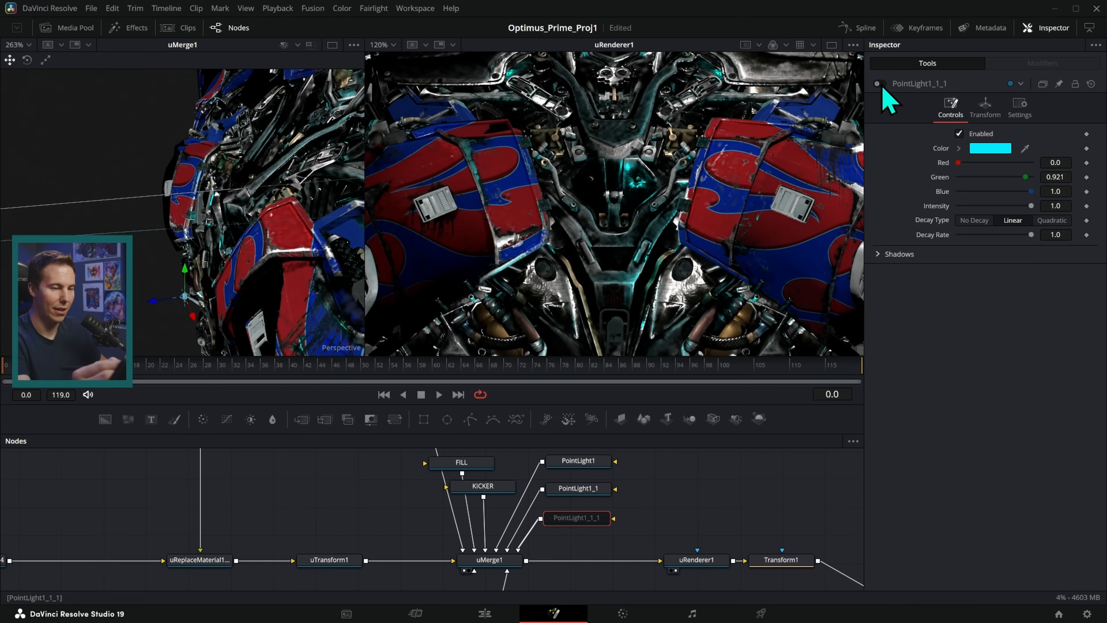
{"action": "left_click", "coordinate": [881, 84]}
{"action": "scroll", "coordinate": [740, 240], "scroll_direction": "down", "scroll_amount": 5}
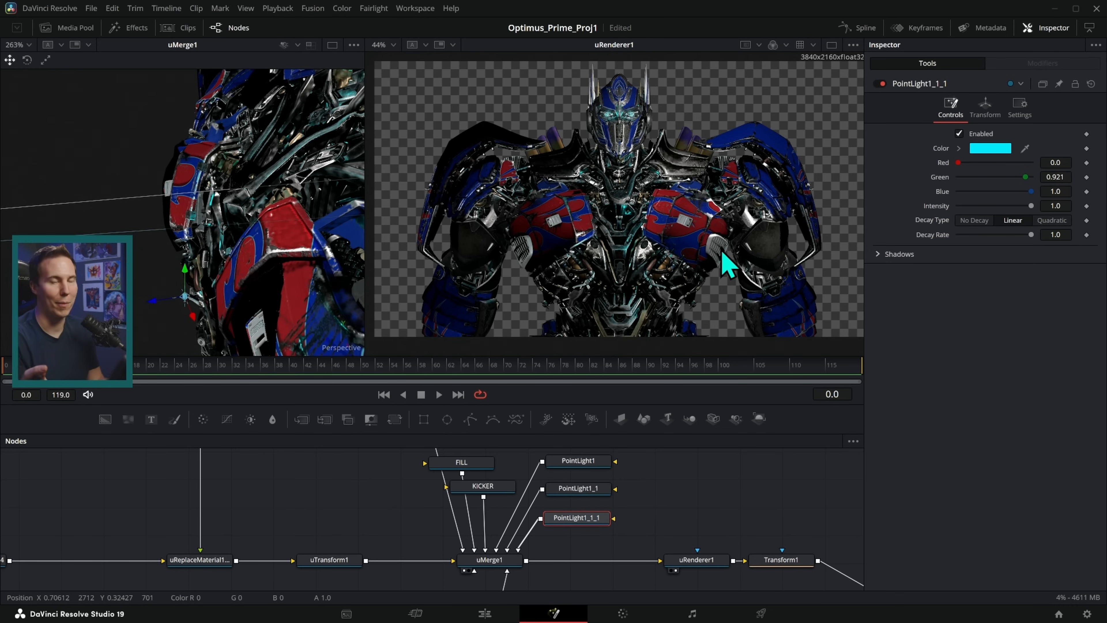
{"action": "left_click", "coordinate": [706, 489]}
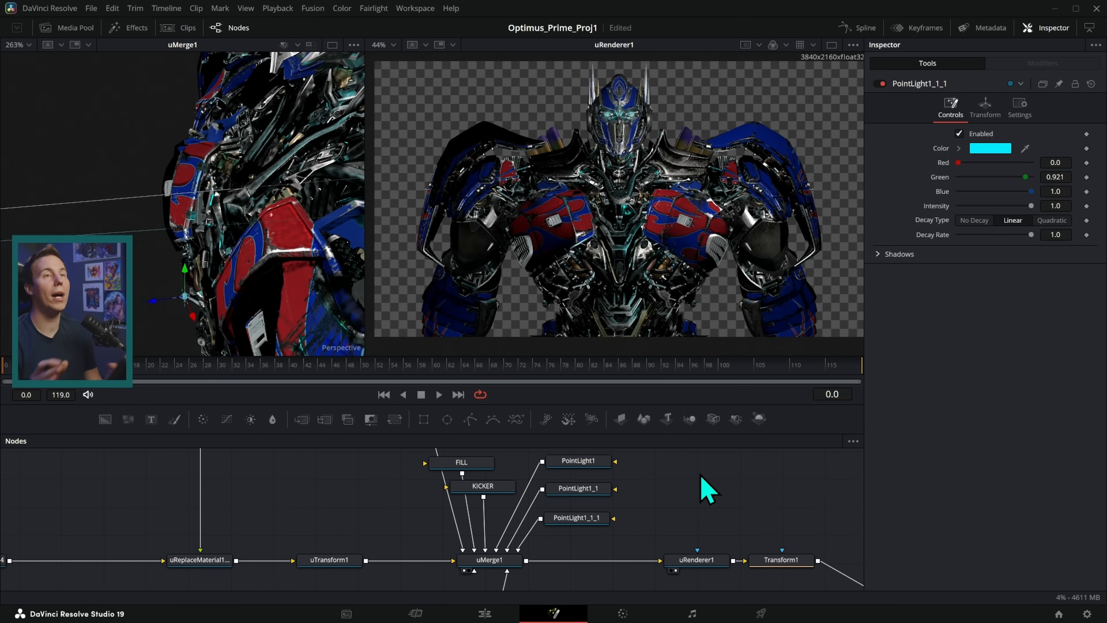
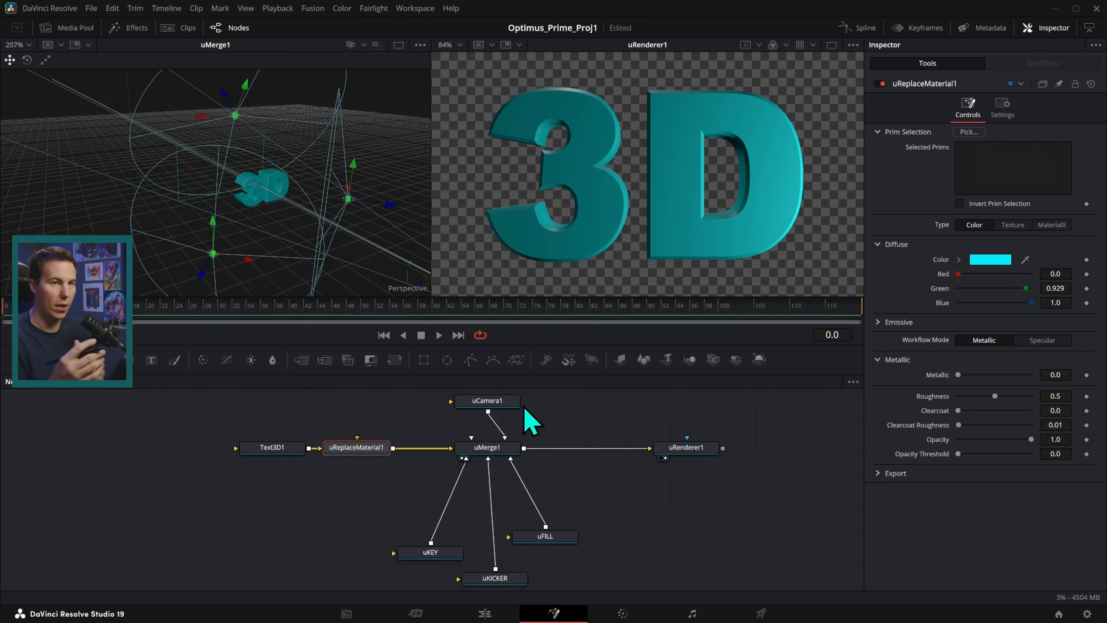
- Move the uKEY, uFILL and uKICKER light nodes closer to uMerge1 in the 3D text setup
{"action": "left_click_drag", "start_coordinate": [958, 374], "coordinate": [894, 392]}
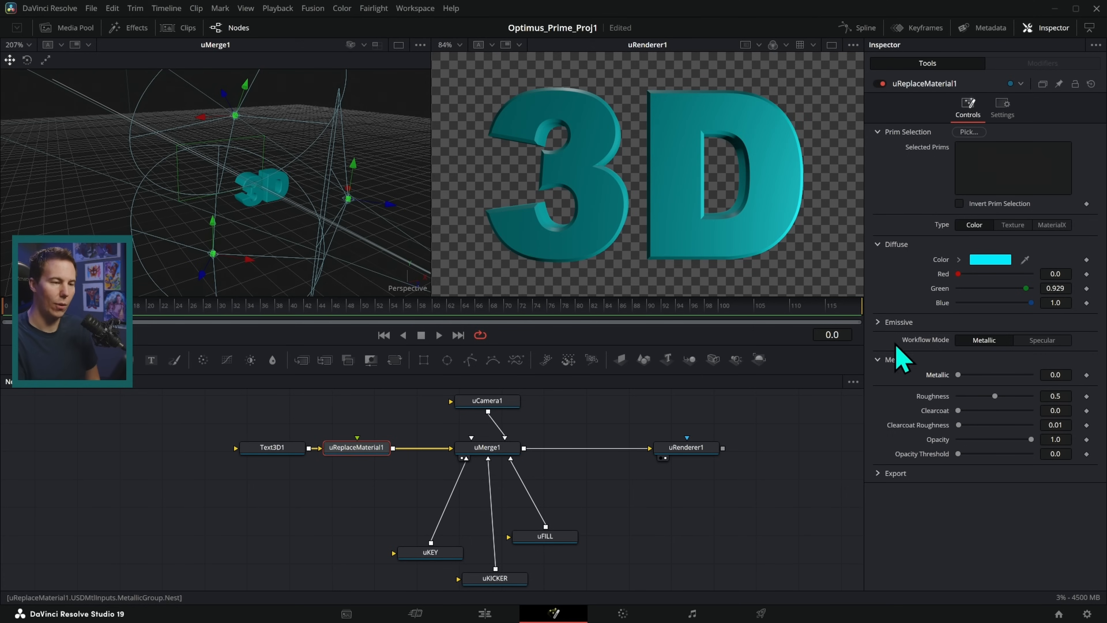
{"action": "left_click_drag", "start_coordinate": [444, 552], "coordinate": [443, 519]}
{"action": "left_click_drag", "start_coordinate": [546, 537], "coordinate": [553, 509]}
{"action": "left_click_drag", "start_coordinate": [487, 575], "coordinate": [490, 545]}
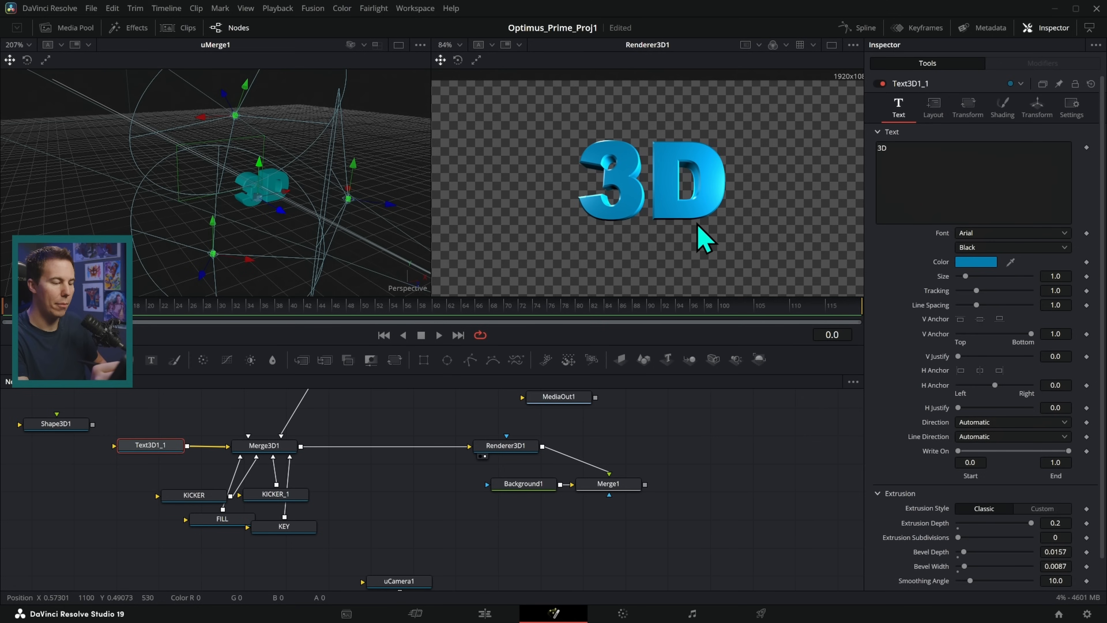
{"action": "scroll", "coordinate": [702, 238], "scroll_direction": "up", "scroll_amount": 2}
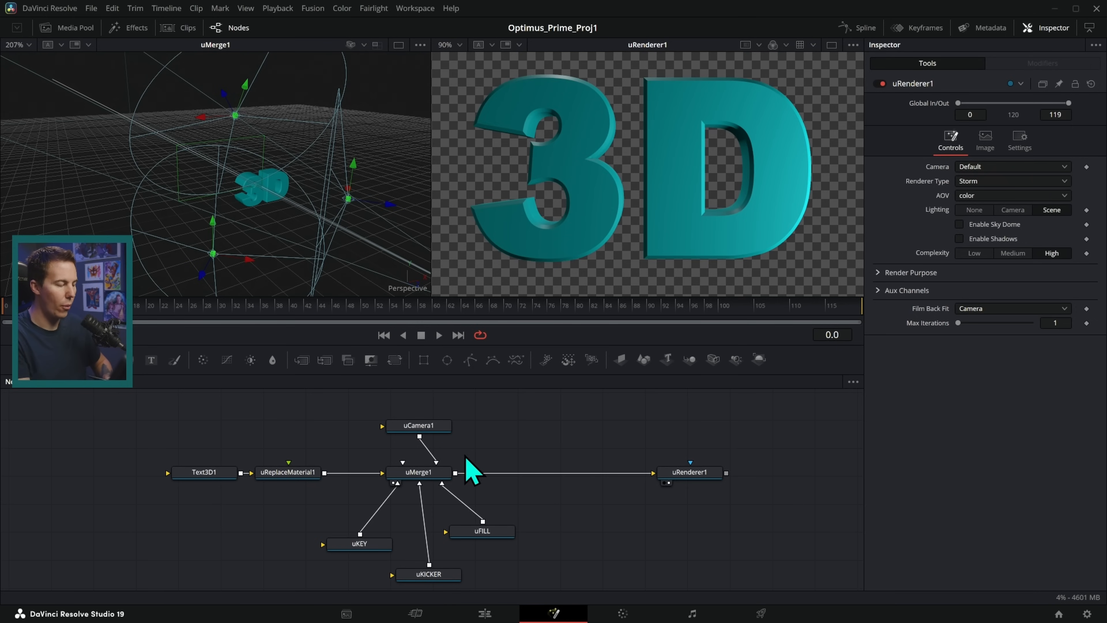
- Add a uDome Light node and place it beside uCamera1, above uMerge1
{"action": "key", "text": "shift+space"}
{"action": "type", "text": "udisk"}
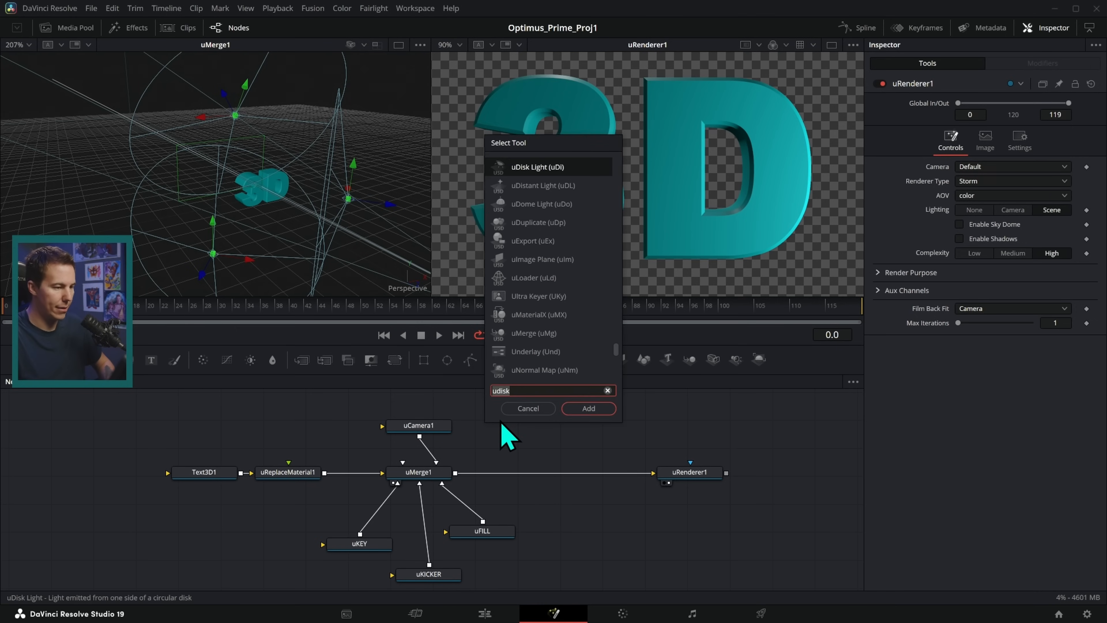
{"action": "key", "text": "BackSpace"}
{"action": "key", "text": "BackSpace"}
{"action": "key", "text": "BackSpace"}
{"action": "type", "text": "ome"}
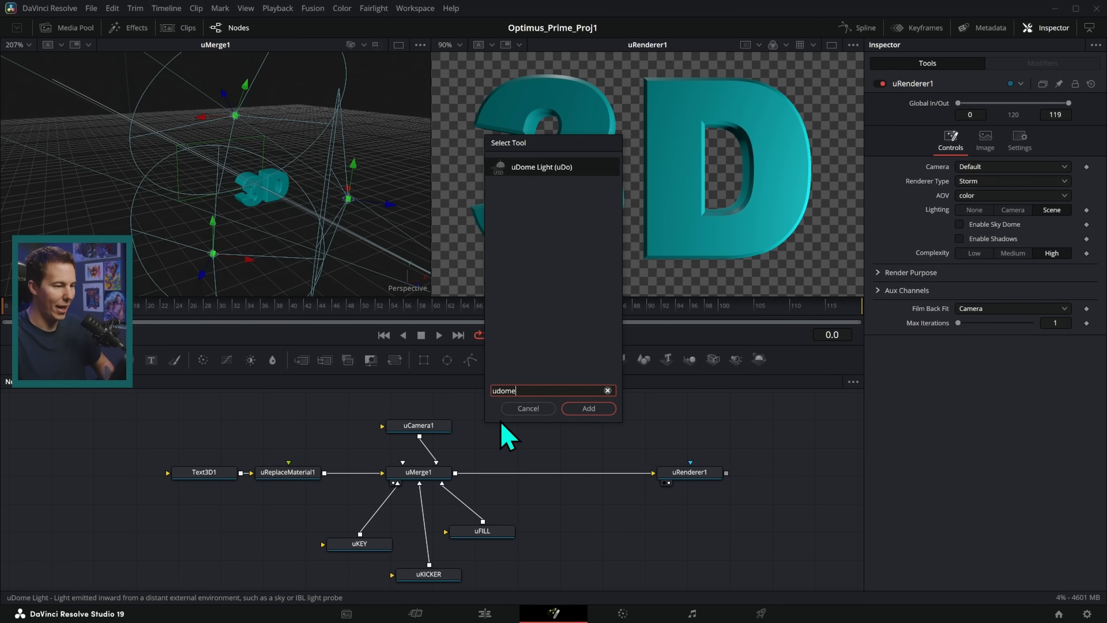
{"action": "key", "text": "Return"}
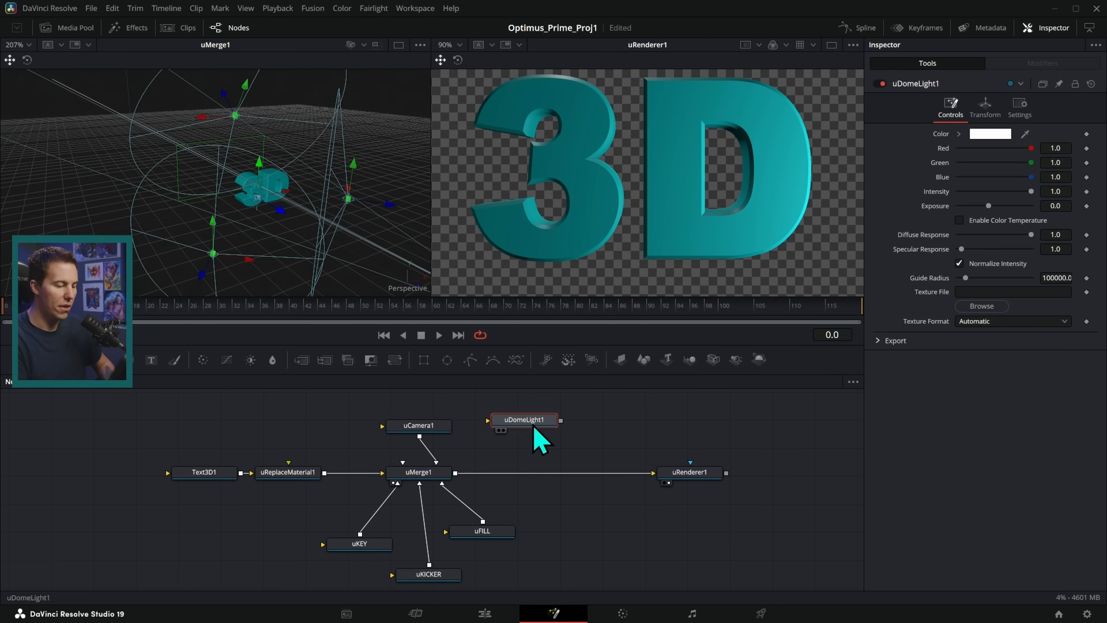
{"action": "left_click_drag", "start_coordinate": [540, 422], "coordinate": [553, 425]}
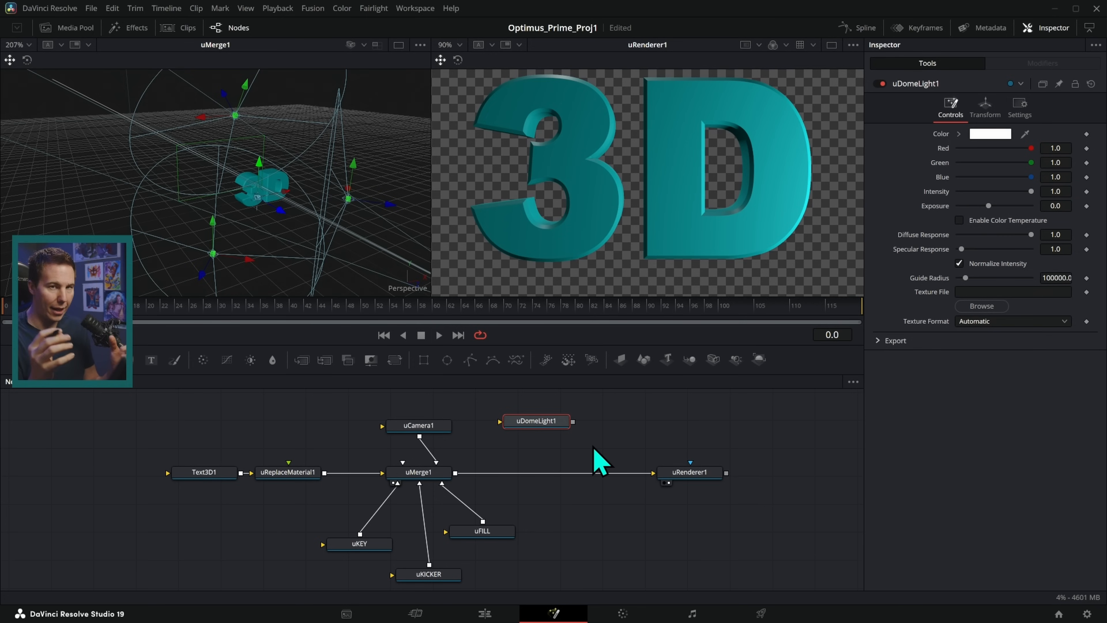
{"action": "left_click_drag", "start_coordinate": [552, 426], "coordinate": [550, 426]}
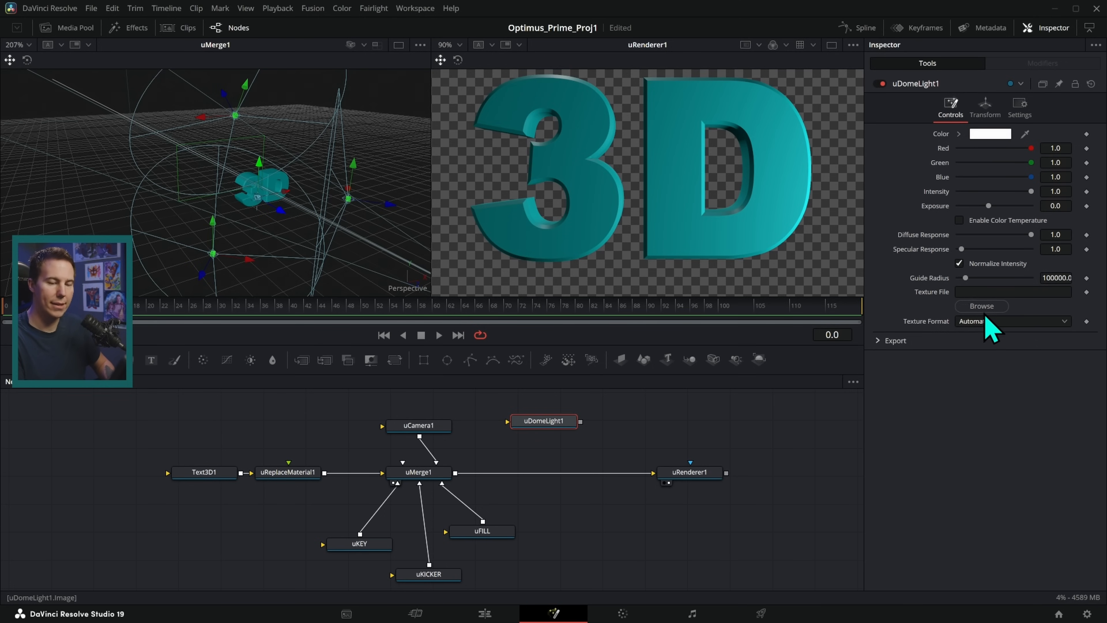
- Load studio_small_09_4k.hdr from the Optimus folder as uDomeLight1's texture file and connect the light to uMerge1
{"action": "left_click", "coordinate": [986, 308]}
{"action": "left_click", "coordinate": [564, 108]}
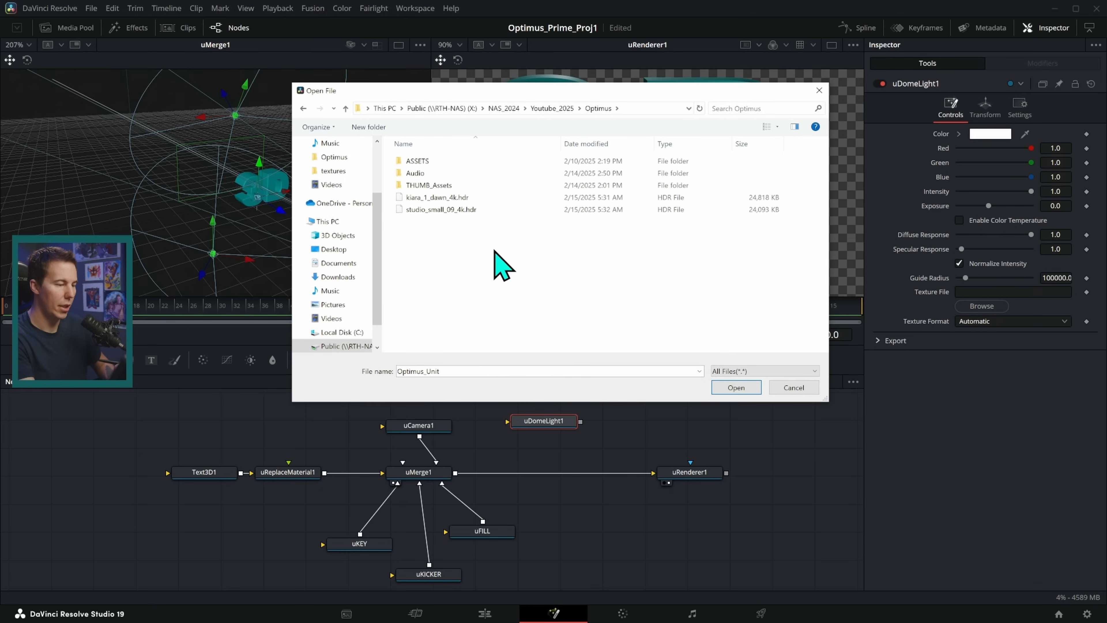
{"action": "left_click", "coordinate": [440, 210]}
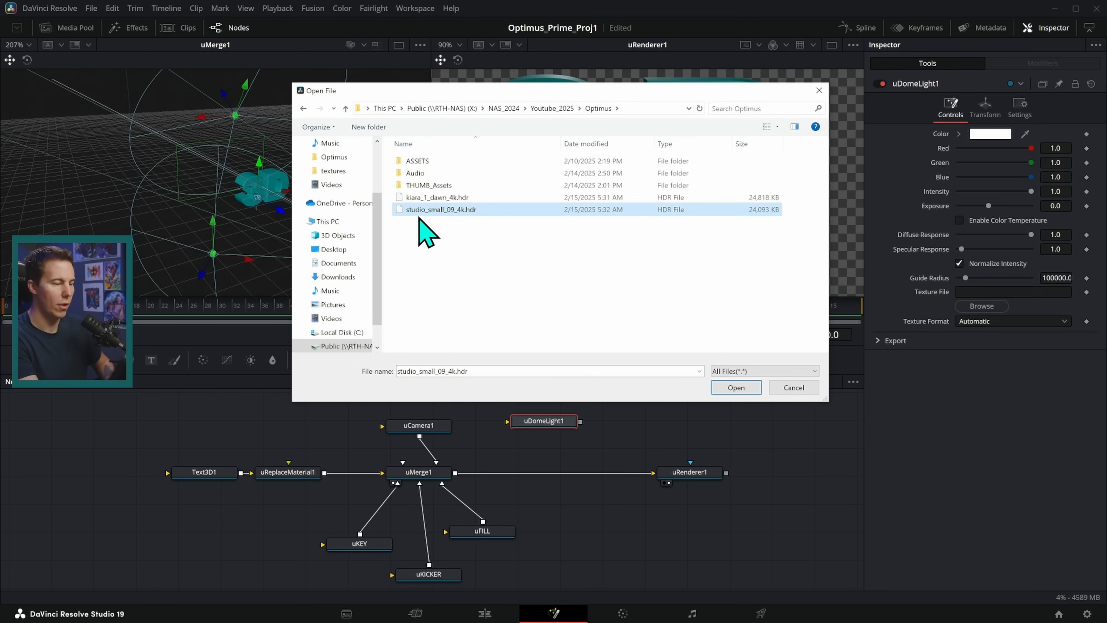
{"action": "left_click", "coordinate": [756, 386]}
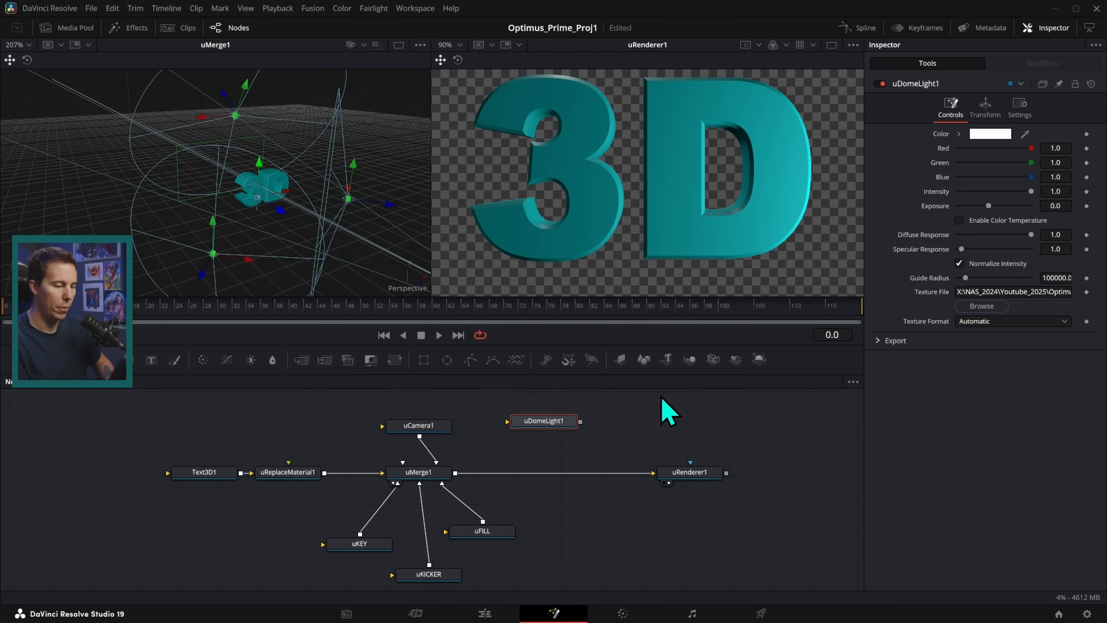
{"action": "left_click_drag", "start_coordinate": [591, 437], "coordinate": [435, 482]}
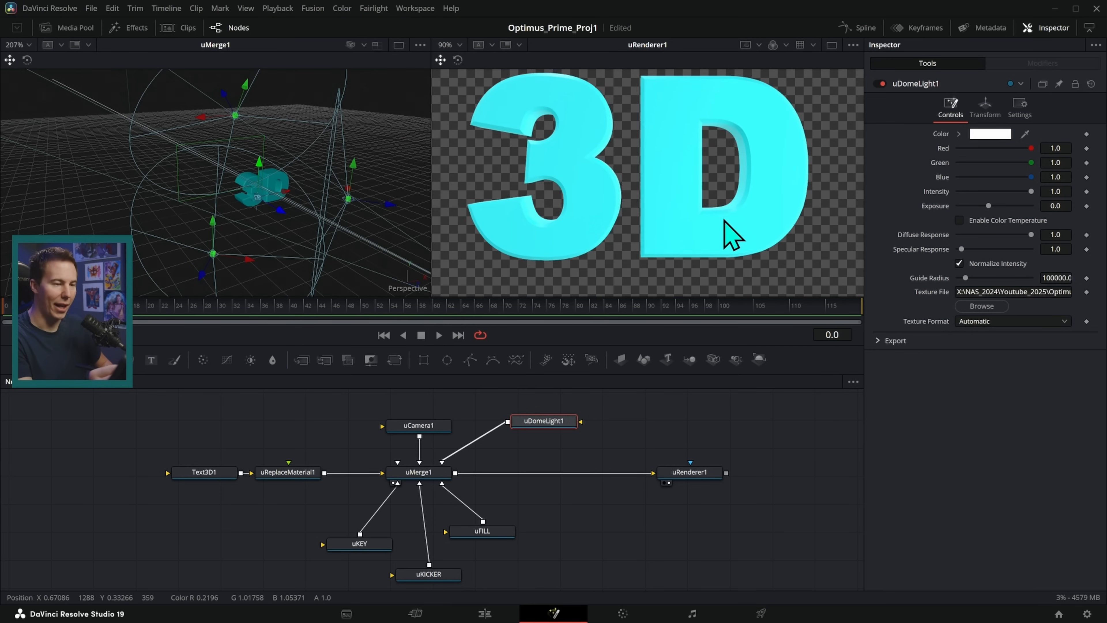
- Enable the sky dome on uRenderer1 to show the HDR environment behind the 3D text
{"action": "scroll", "coordinate": [732, 237], "scroll_direction": "down", "scroll_amount": 2}
{"action": "left_click_drag", "start_coordinate": [724, 228], "coordinate": [728, 237]}
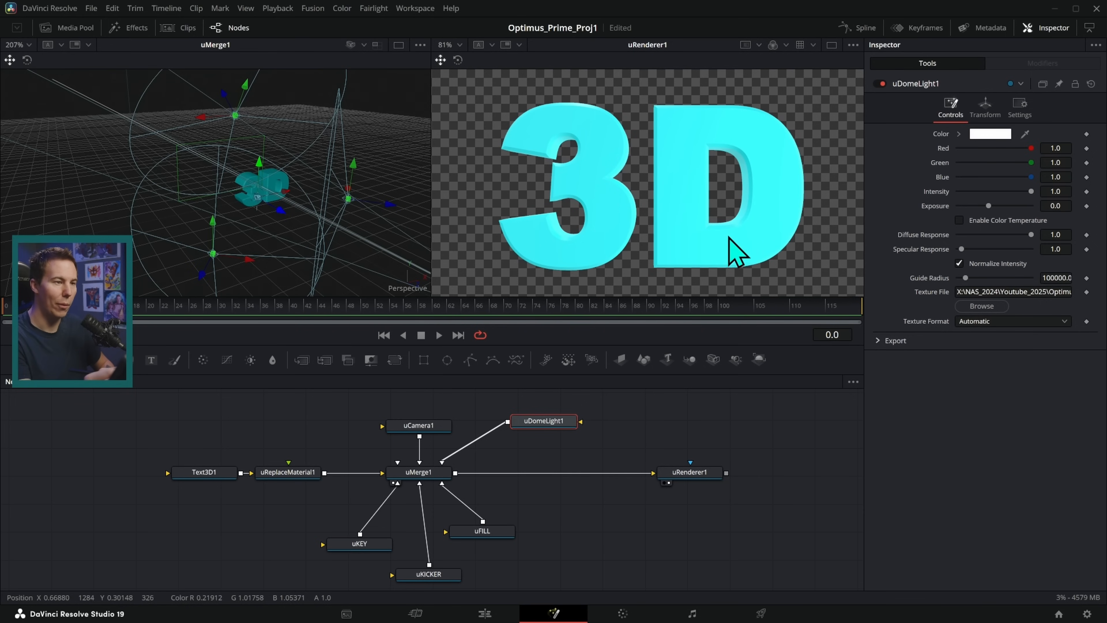
{"action": "left_click", "coordinate": [685, 473]}
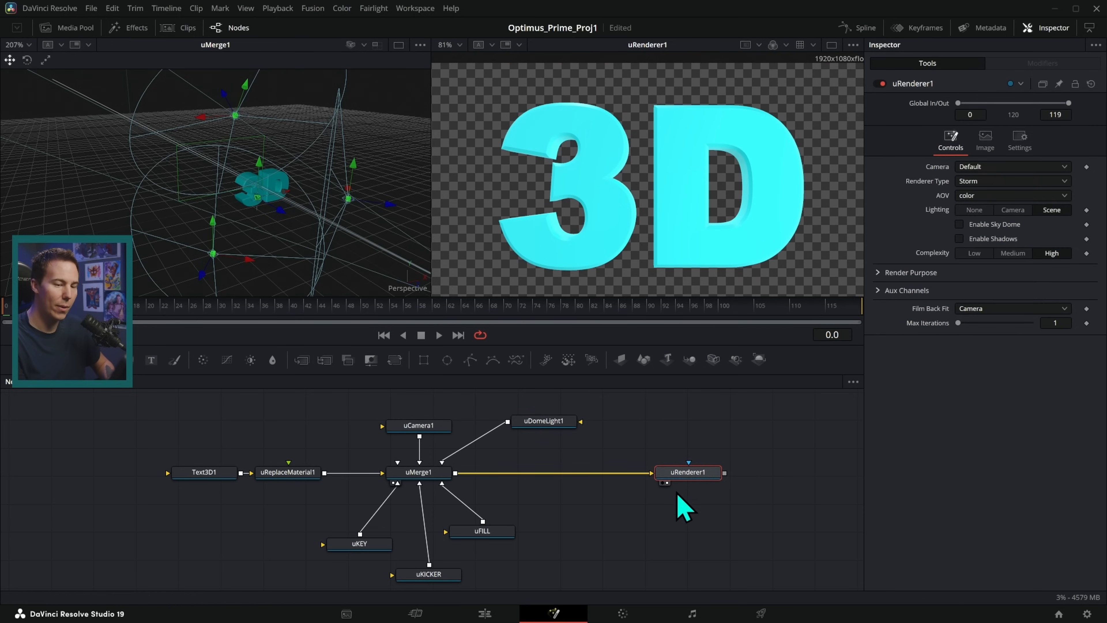
{"action": "left_click", "coordinate": [959, 225]}
{"action": "scroll", "coordinate": [740, 231], "scroll_direction": "down", "scroll_amount": 3}
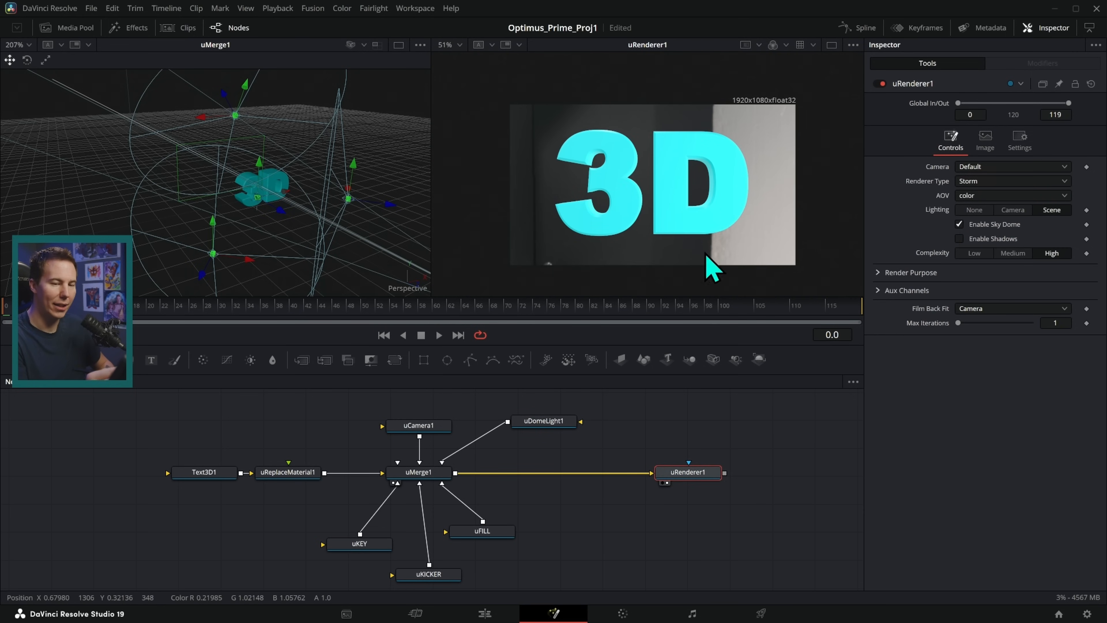
- Disconnect uKEY, uFILL and uKICKER from uMerge1 and rotate uDomeLight1 about Y to 365.2
{"action": "left_click", "coordinate": [544, 420]}
{"action": "left_click", "coordinate": [985, 109]}
{"action": "left_click_drag", "start_coordinate": [976, 175], "coordinate": [1038, 183]}
{"action": "left_click", "coordinate": [453, 494]}
{"action": "left_click", "coordinate": [421, 497]}
{"action": "left_click", "coordinate": [398, 512]}
{"action": "left_click_drag", "start_coordinate": [951, 200], "coordinate": [995, 196]}
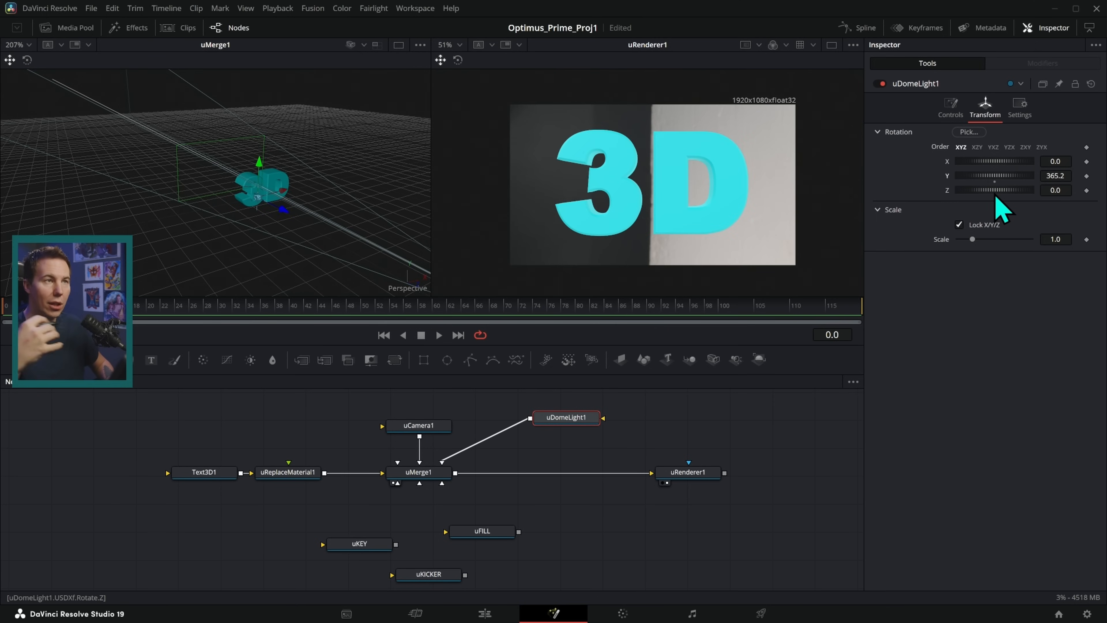
- Set uReplaceMaterial1's metallic value to 1.0 and lower its roughness for sharper reflections
{"action": "left_click", "coordinate": [293, 473]}
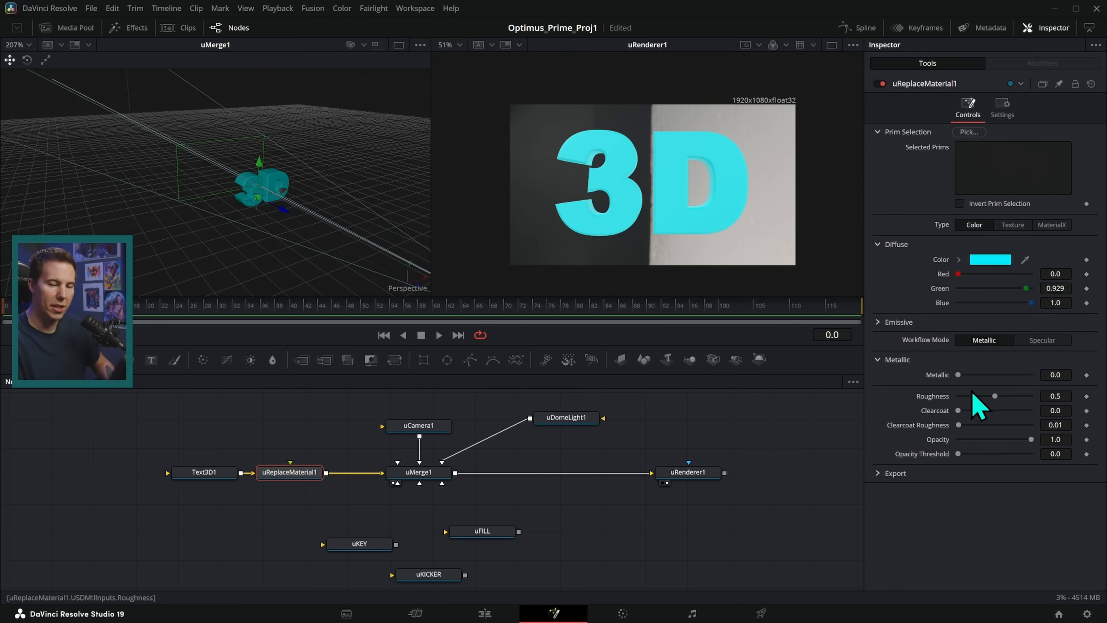
{"action": "left_click_drag", "start_coordinate": [959, 375], "coordinate": [1096, 377]}
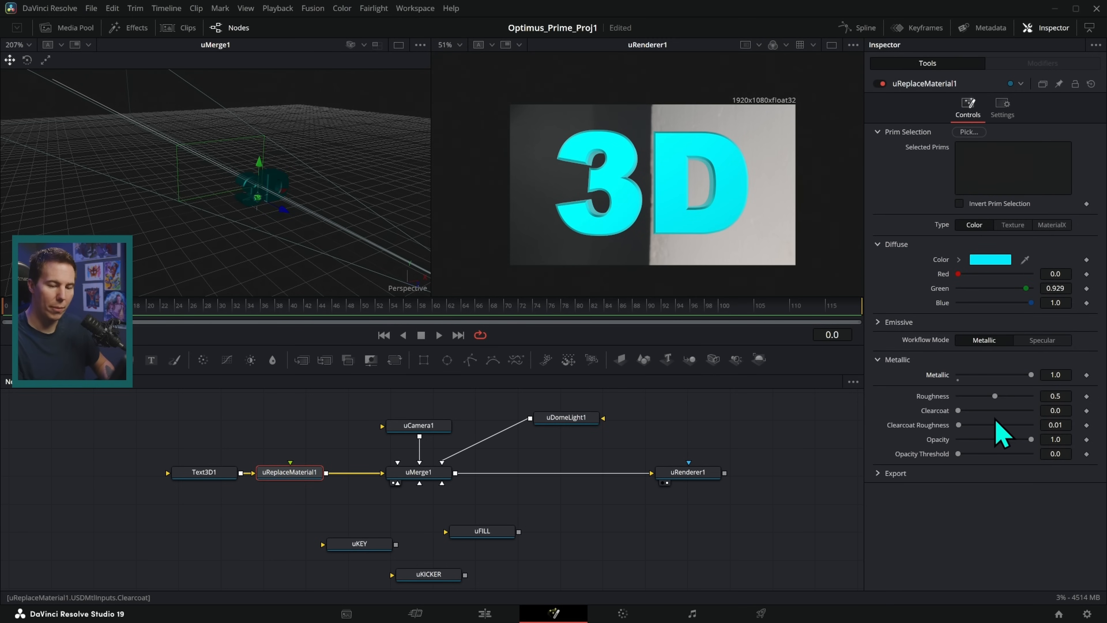
{"action": "left_click_drag", "start_coordinate": [996, 402], "coordinate": [973, 406]}
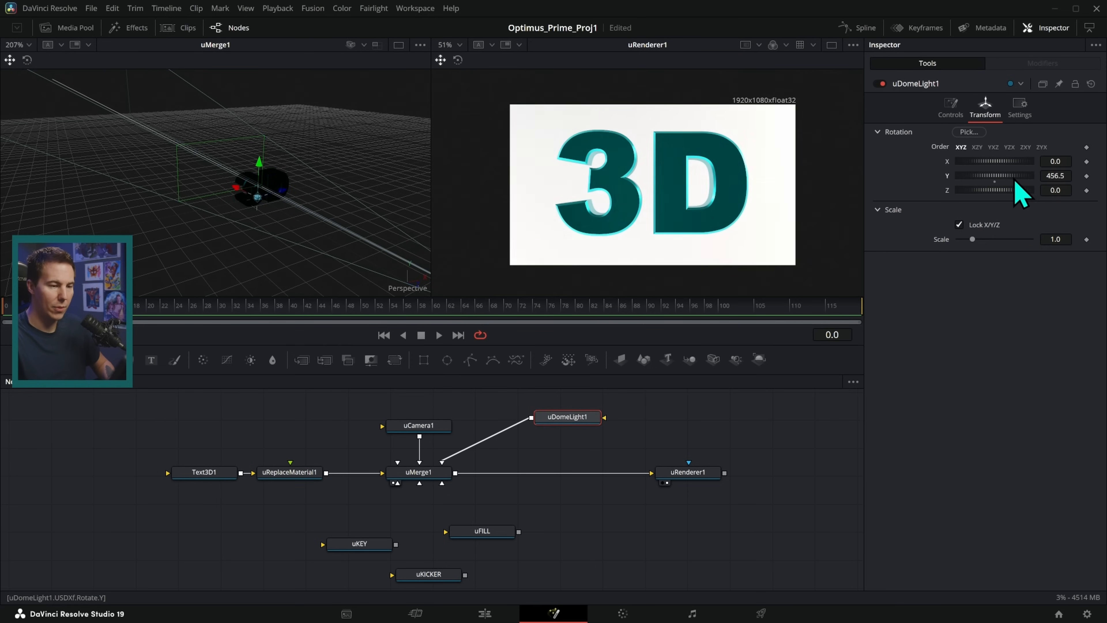
- Disable the sky dome on uRenderer1 and rotate uDomeLight1 about Y to 646.9
{"action": "left_click_drag", "start_coordinate": [1020, 182], "coordinate": [1035, 184]}
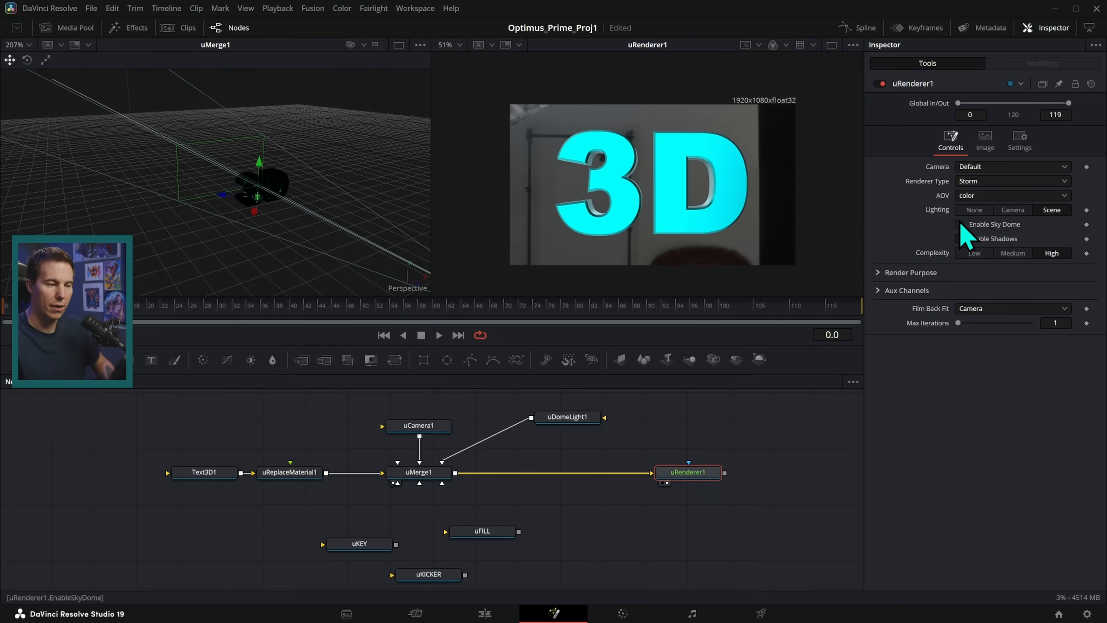
{"action": "left_click", "coordinate": [961, 225]}
{"action": "left_click", "coordinate": [581, 416]}
{"action": "scroll", "coordinate": [710, 226], "scroll_direction": "up", "scroll_amount": 2}
{"action": "mouse_move", "coordinate": [992, 180]}
{"action": "left_mouse_down"}
{"action": "mouse_move", "coordinate": [1035, 189]}
{"action": "mouse_move", "coordinate": [870, 206]}
{"action": "mouse_move", "coordinate": [973, 208]}
{"action": "mouse_move", "coordinate": [994, 195]}
{"action": "left_mouse_up"}
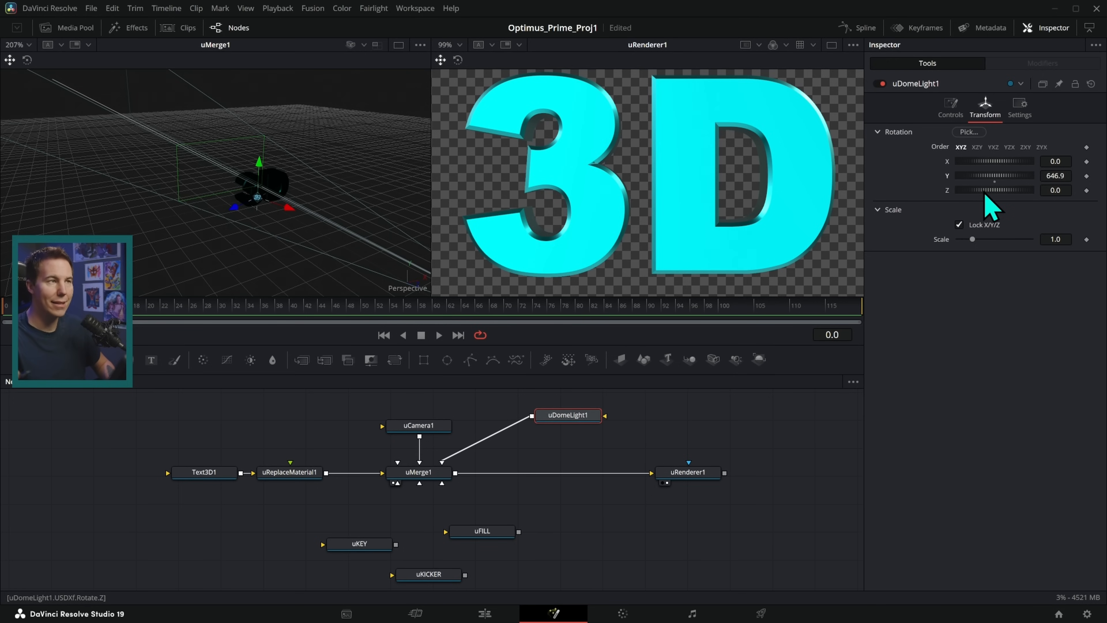
- Set uCamera1's focal length to 8.67 and move the camera closer to the text at Z 0.95
{"action": "left_click_drag", "start_coordinate": [992, 200], "coordinate": [951, 207]}
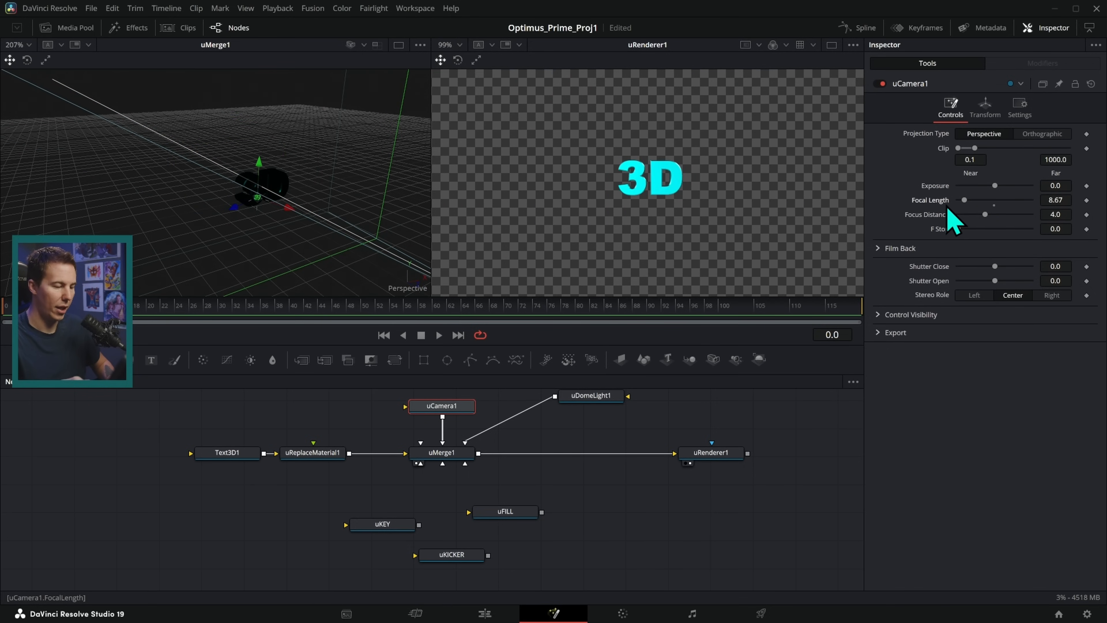
{"action": "left_click", "coordinate": [978, 110]}
{"action": "left_click_drag", "start_coordinate": [1013, 178], "coordinate": [1004, 182]}
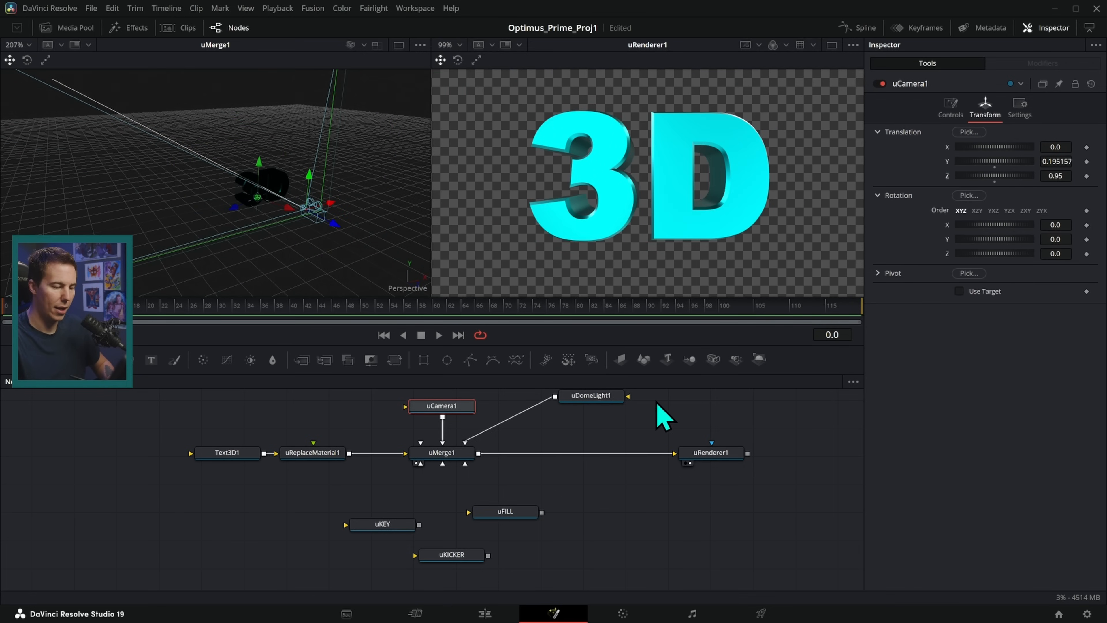
- Enable the sky dome on uRenderer1 again and rotate uDomeLight1 about Y to 665.2
{"action": "left_click", "coordinate": [710, 452]}
{"action": "left_click", "coordinate": [958, 223]}
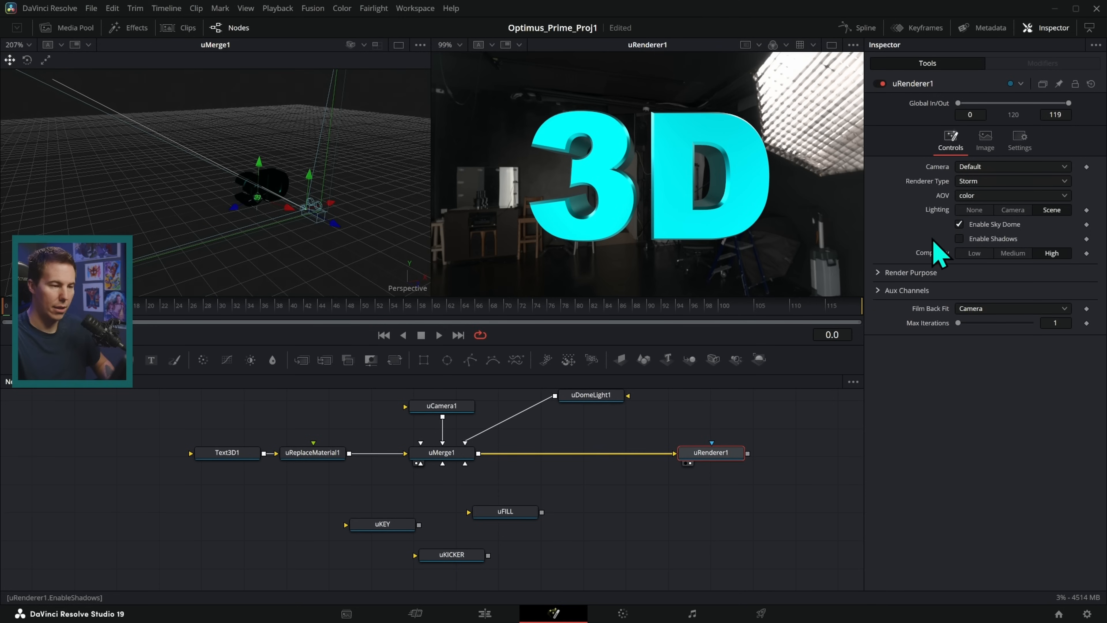
{"action": "left_click", "coordinate": [600, 398]}
{"action": "mouse_move", "coordinate": [1006, 177]}
{"action": "left_mouse_down"}
{"action": "mouse_move", "coordinate": [999, 183]}
{"action": "mouse_move", "coordinate": [1016, 185]}
{"action": "left_mouse_up"}
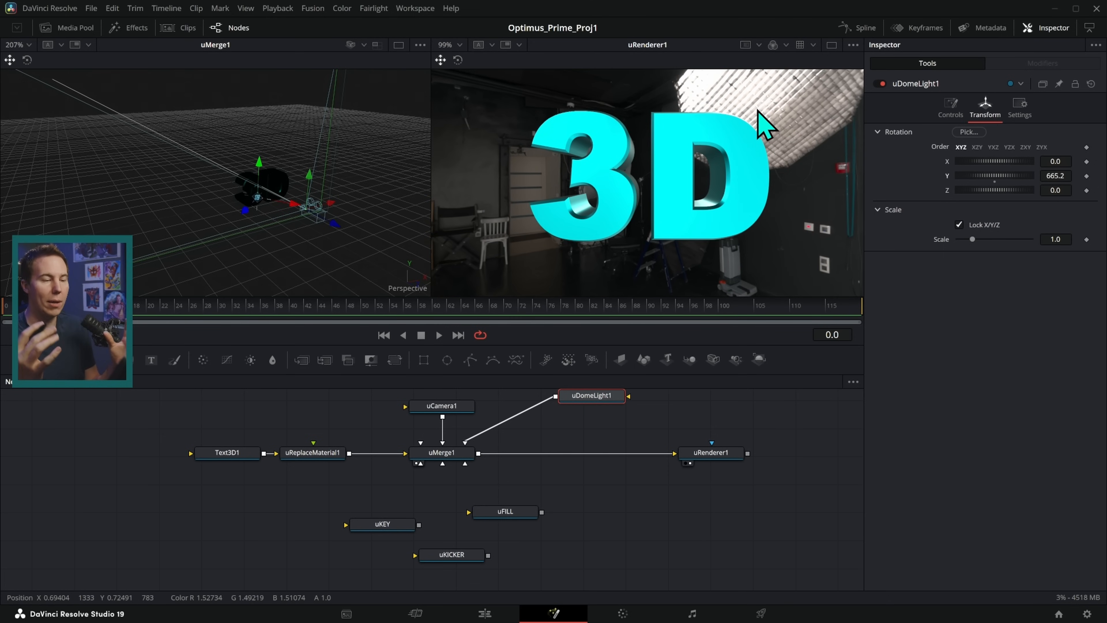
- Rotate uDomeLight1 about Y through several angles, including 688.7, to study how the HDR's bright areas light and reflect on the text
{"action": "left_click_drag", "start_coordinate": [1007, 175], "coordinate": [952, 177]}
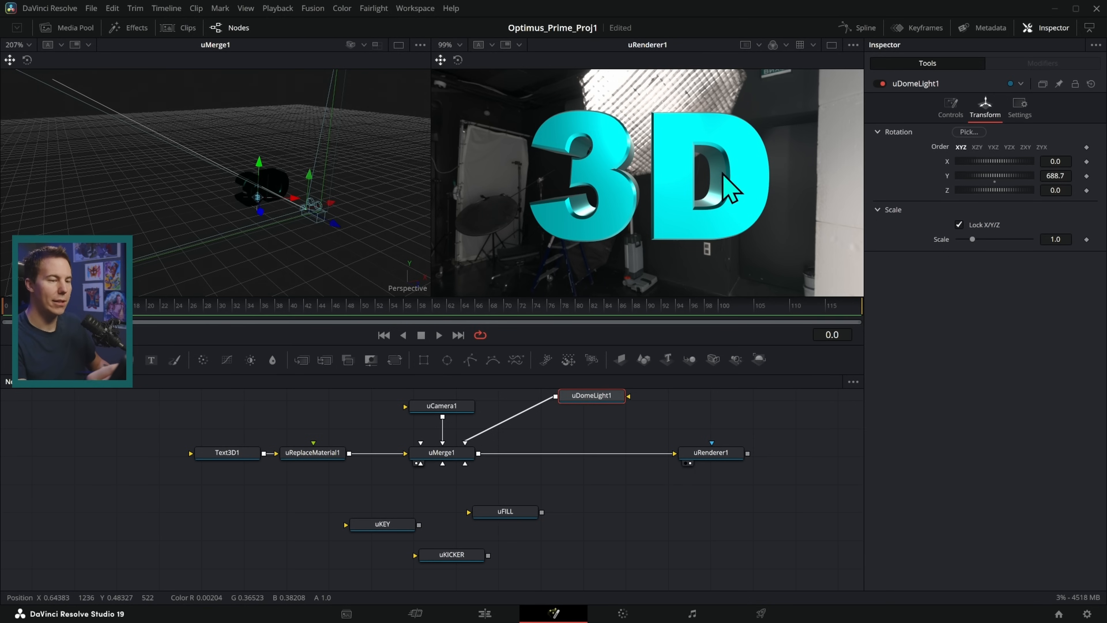
{"action": "mouse_move", "coordinate": [609, 75]}
{"action": "left_mouse_down"}
{"action": "mouse_move", "coordinate": [667, 165]}
{"action": "mouse_move", "coordinate": [628, 169]}
{"action": "mouse_move", "coordinate": [679, 52]}
{"action": "left_mouse_up"}
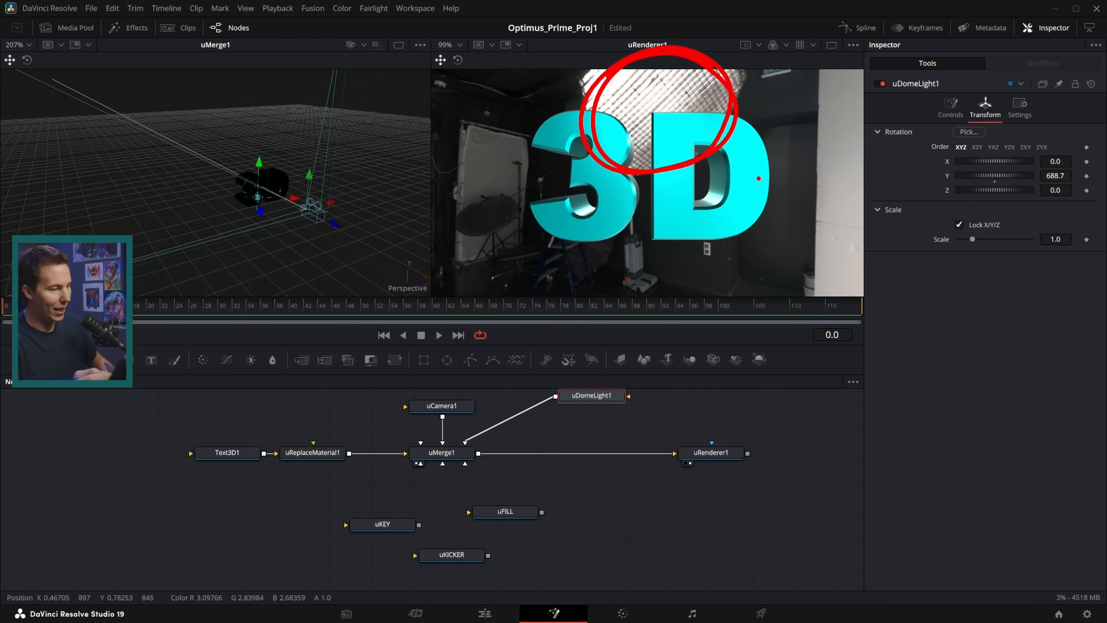
{"action": "key", "text": "Escape"}
{"action": "left_click_drag", "start_coordinate": [1013, 176], "coordinate": [986, 185]}
{"action": "key", "text": "ctrl+2"}
{"action": "left_click_drag", "start_coordinate": [627, 76], "coordinate": [720, 90]}
{"action": "key", "text": "Escape"}
{"action": "left_click_drag", "start_coordinate": [994, 175], "coordinate": [1016, 183]}
{"action": "key", "text": "ctrl+2"}
{"action": "mouse_move", "coordinate": [702, 80]}
{"action": "left_mouse_down"}
{"action": "mouse_move", "coordinate": [753, 74]}
{"action": "mouse_move", "coordinate": [681, 111]}
{"action": "mouse_move", "coordinate": [769, 71]}
{"action": "left_mouse_up"}
{"action": "key", "text": "Escape"}
{"action": "left_click_drag", "start_coordinate": [993, 184], "coordinate": [951, 182]}
{"action": "key", "text": "ctrl+2"}
{"action": "left_click_drag", "start_coordinate": [515, 105], "coordinate": [560, 139]}
{"action": "key", "text": "Escape"}
{"action": "mouse_move", "coordinate": [1004, 180]}
{"action": "left_mouse_down"}
{"action": "mouse_move", "coordinate": [1030, 181]}
{"action": "mouse_move", "coordinate": [1001, 183]}
{"action": "left_mouse_up"}
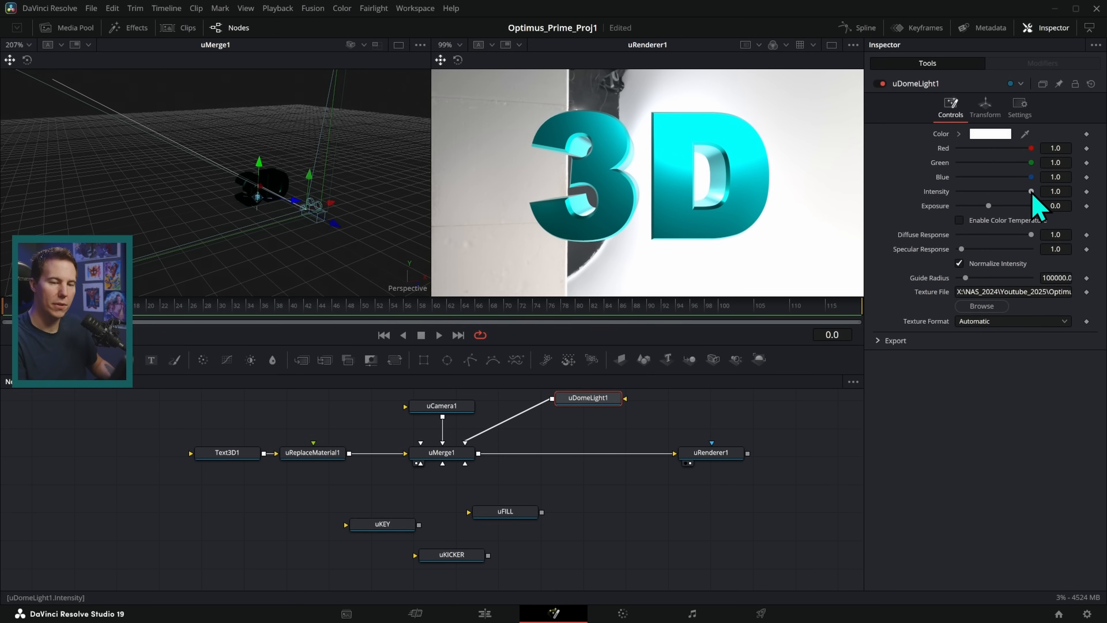
- Try different intensity and exposure values on uDomeLight1 and lower the metallic value of uReplaceMaterial1
{"action": "left_click_drag", "start_coordinate": [1029, 192], "coordinate": [1058, 193]}
{"action": "left_click_drag", "start_coordinate": [987, 207], "coordinate": [966, 209]}
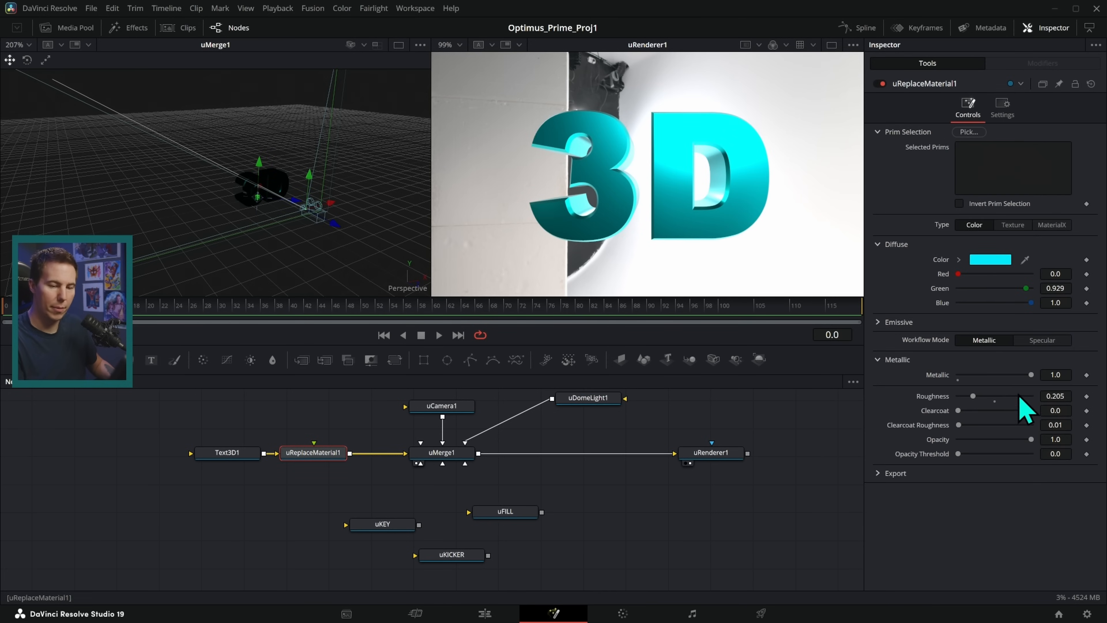
{"action": "left_click_drag", "start_coordinate": [1031, 375], "coordinate": [870, 364]}
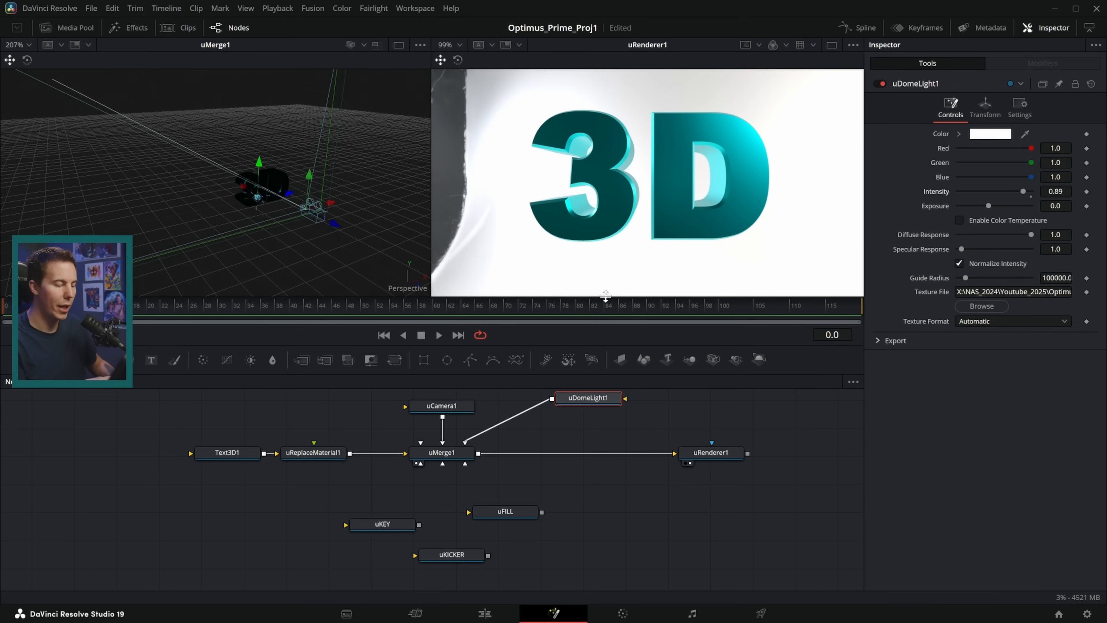
- Disable the sky dome on uRenderer1 to hide the HDR background behind the text
{"action": "left_click", "coordinate": [716, 454]}
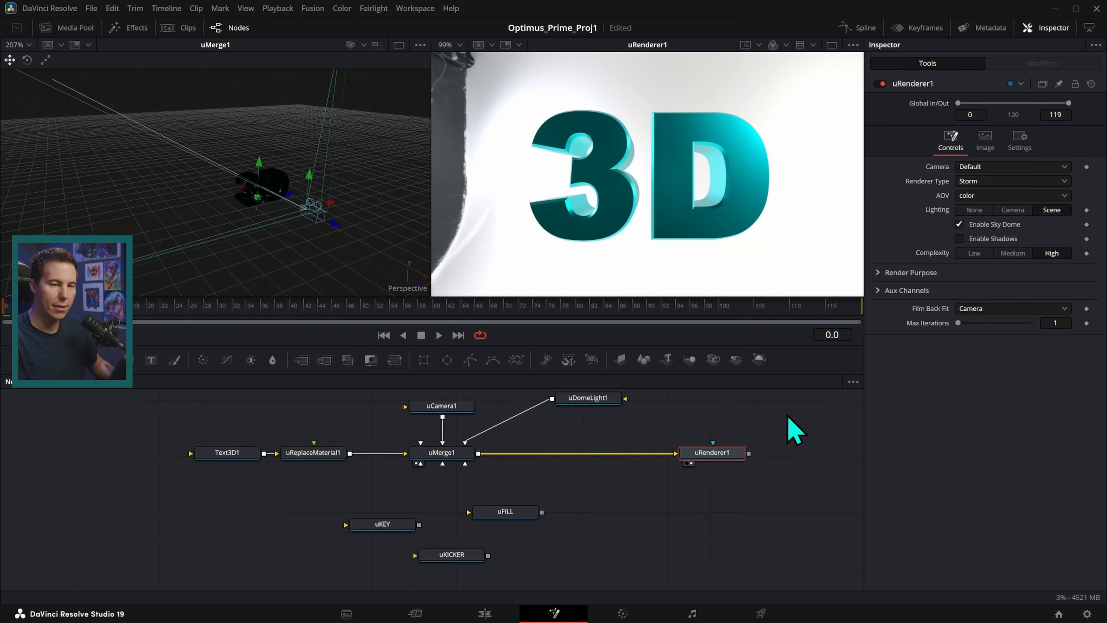
{"action": "left_click", "coordinate": [960, 225]}
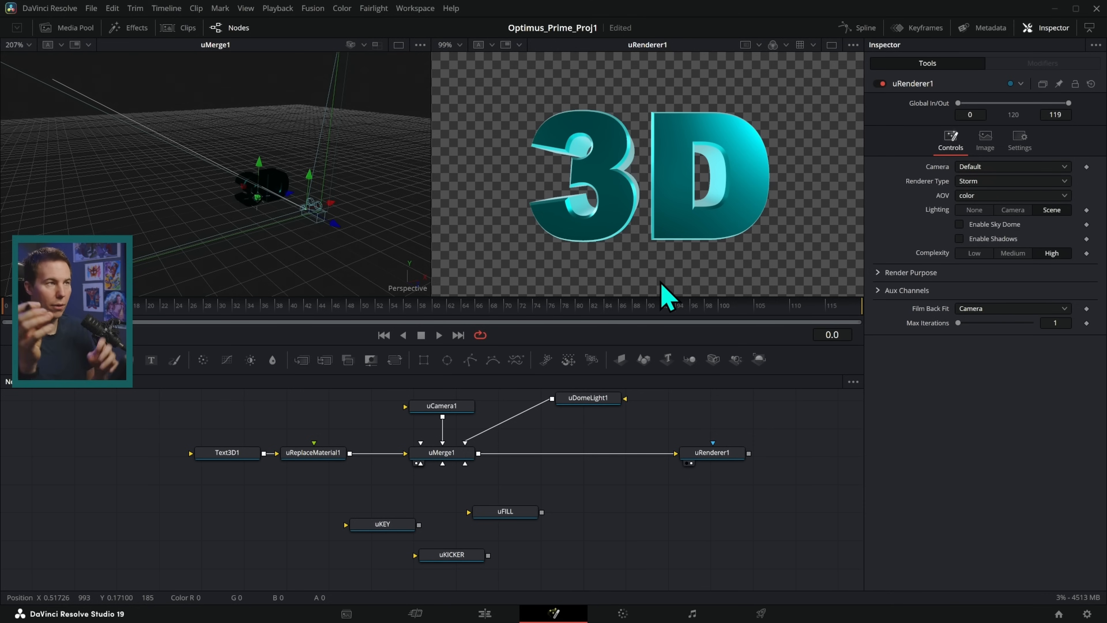
- Connect the uFILL, uKEY and uKICKER lights to uMerge1, raising uFILL's intensity and repositioning it in the 3D view
{"action": "left_click_drag", "start_coordinate": [542, 511], "coordinate": [464, 464]}
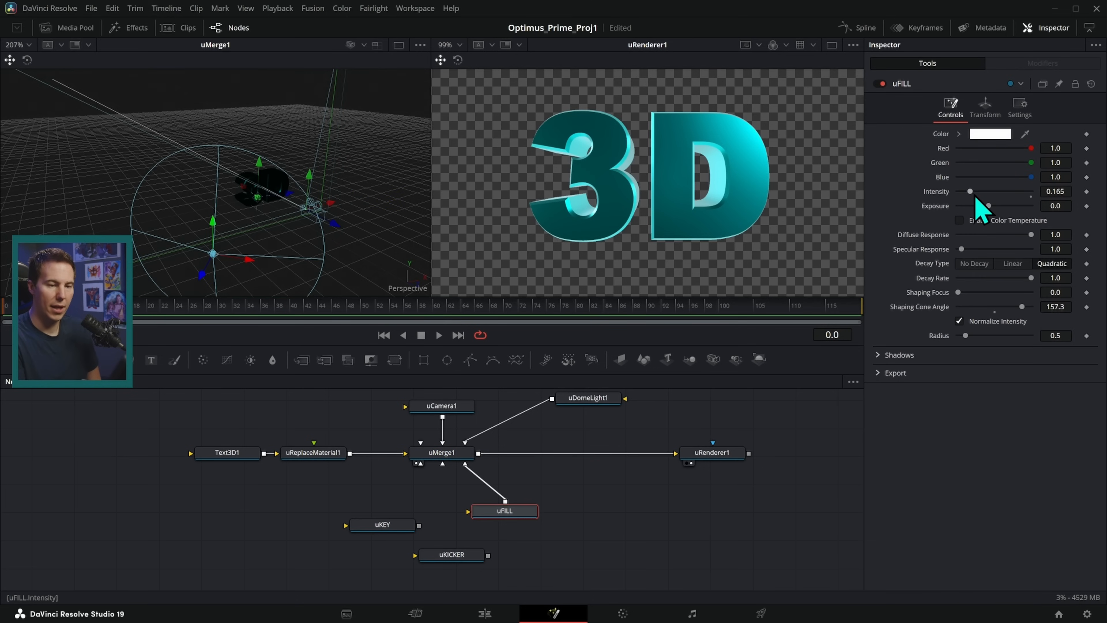
{"action": "left_click_drag", "start_coordinate": [973, 194], "coordinate": [998, 194]}
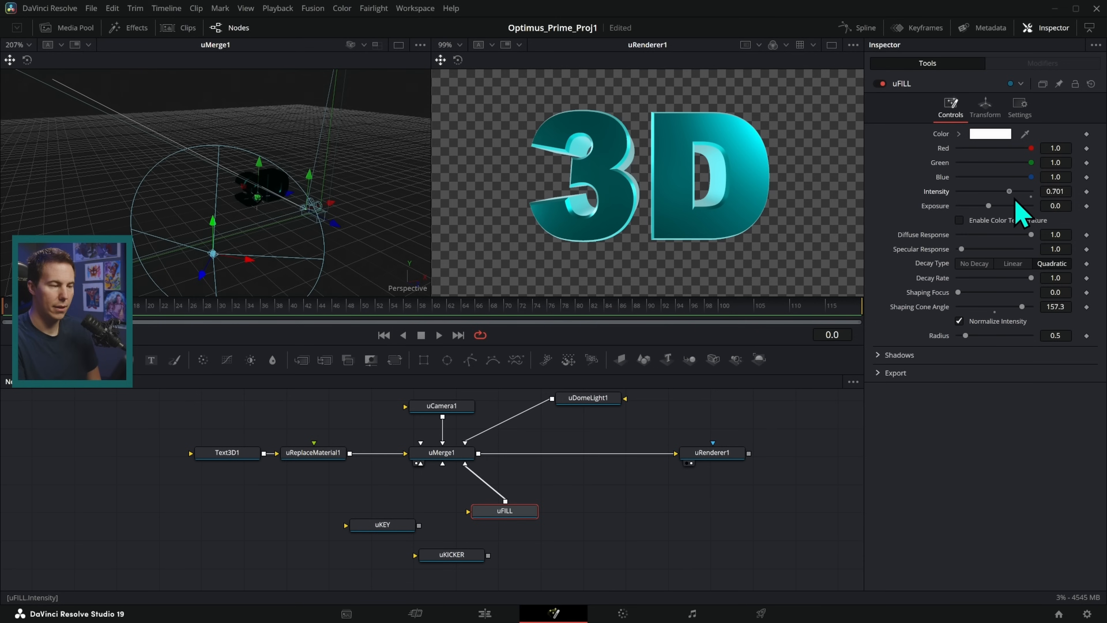
{"action": "left_click_drag", "start_coordinate": [1023, 200], "coordinate": [1022, 199]}
{"action": "left_click_drag", "start_coordinate": [200, 273], "coordinate": [231, 248]}
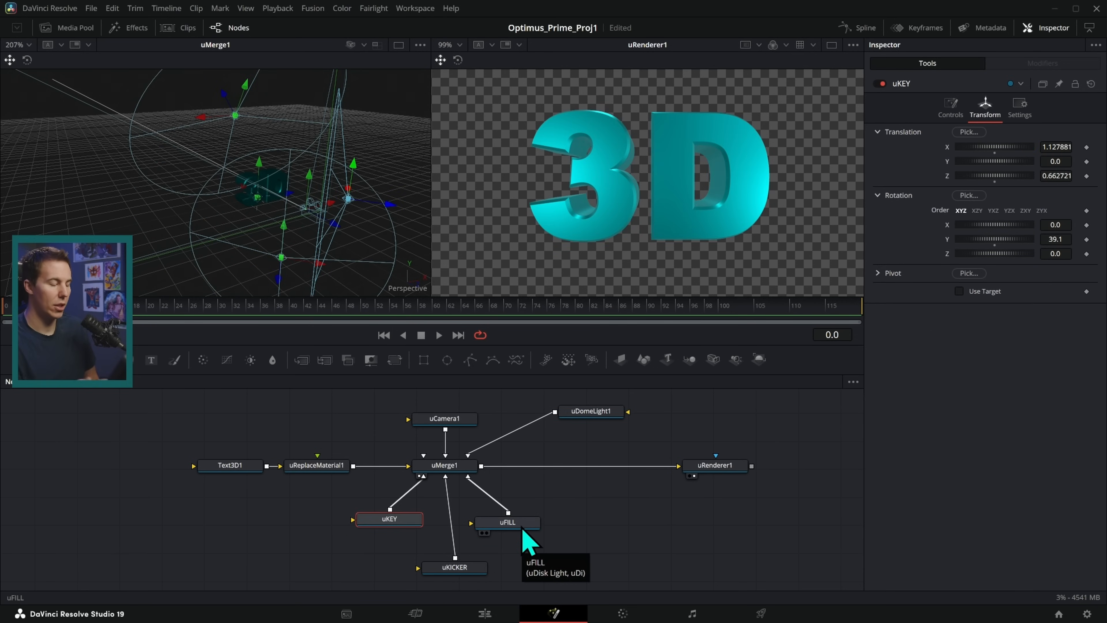
- Set uDomeLight1's exposure to -2.28 and compare the three-light setup with the dome light off and on
{"action": "left_click_drag", "start_coordinate": [346, 506], "coordinate": [544, 578]}
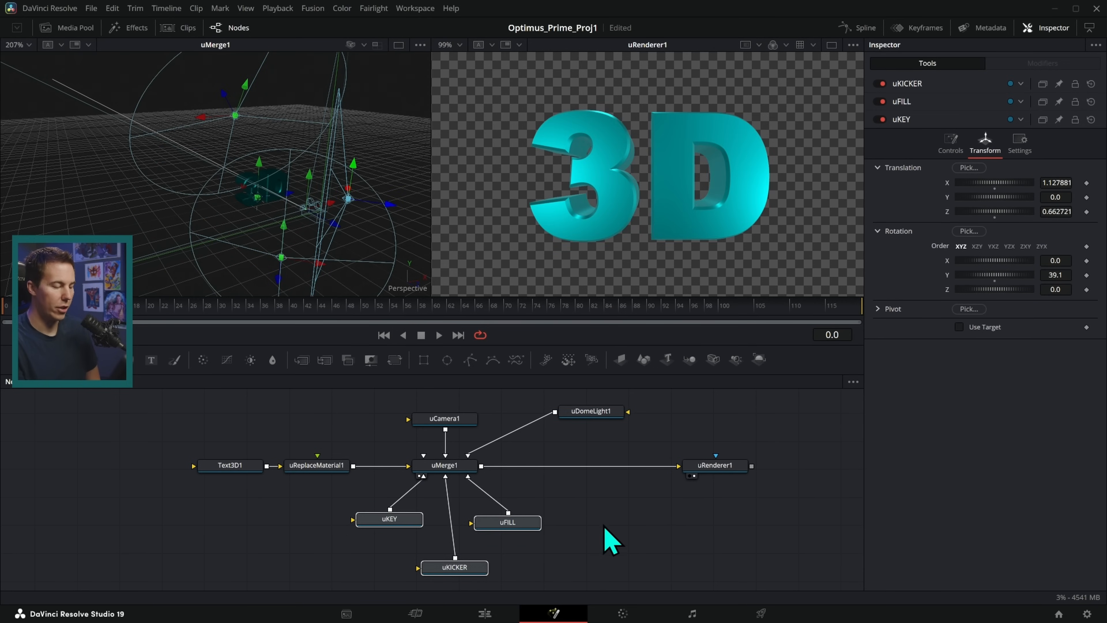
{"action": "left_click", "coordinate": [602, 414]}
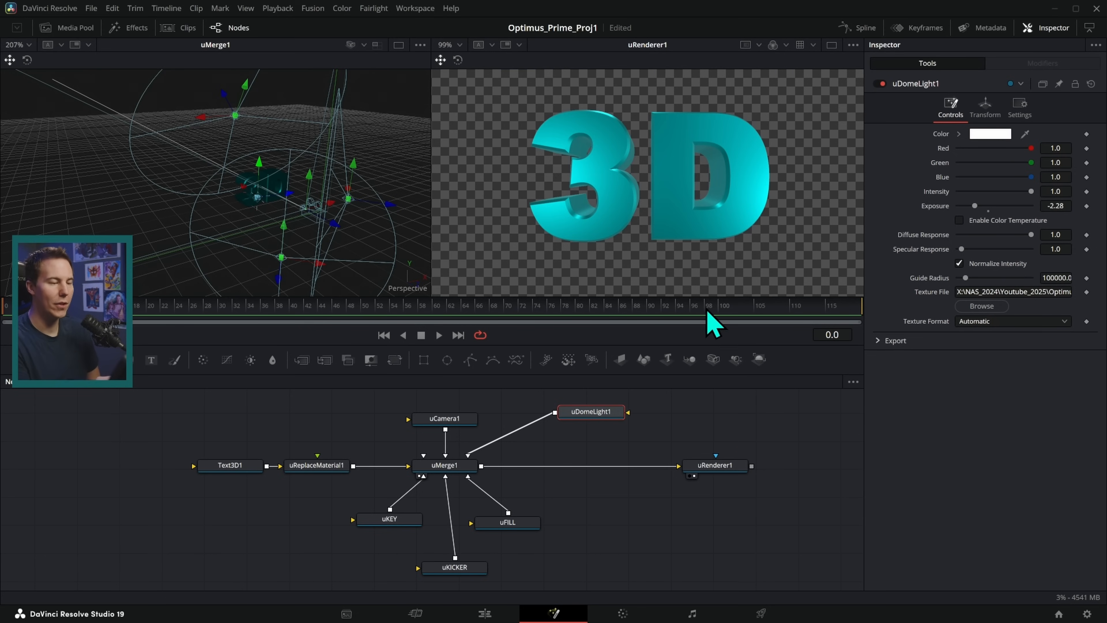
{"action": "left_click", "coordinate": [879, 83]}
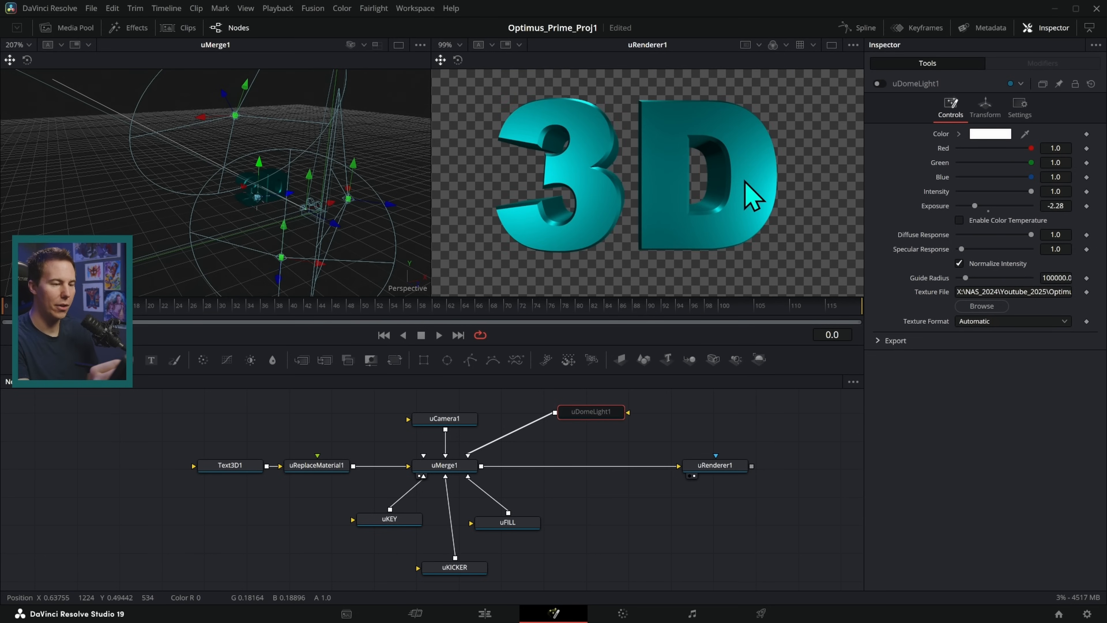
{"action": "scroll", "coordinate": [749, 197], "scroll_direction": "up", "scroll_amount": 2}
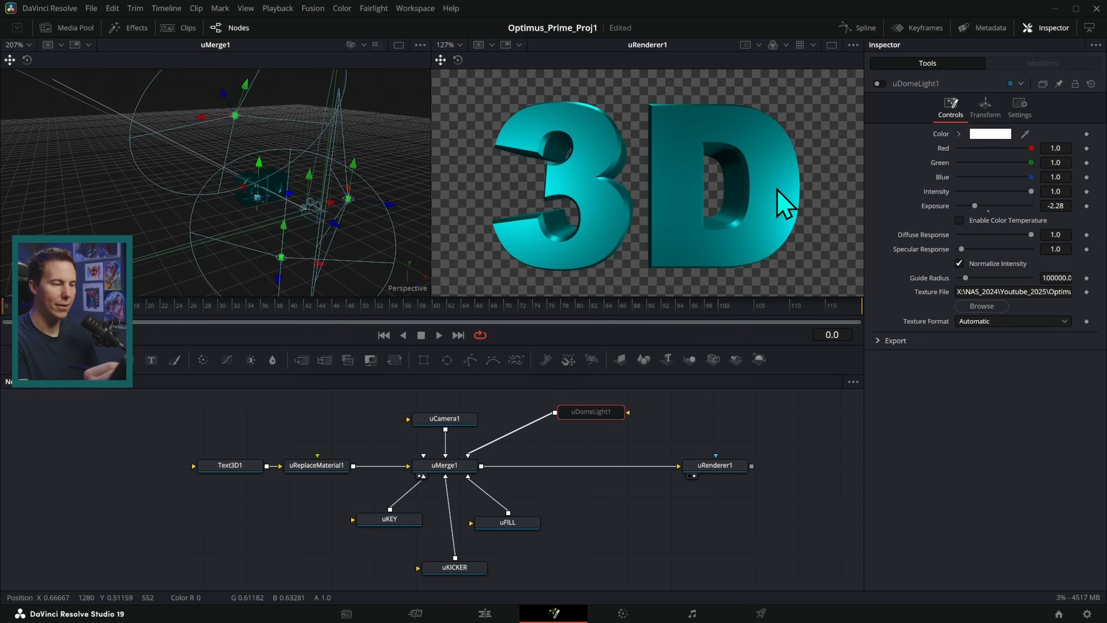
{"action": "left_click", "coordinate": [880, 83]}
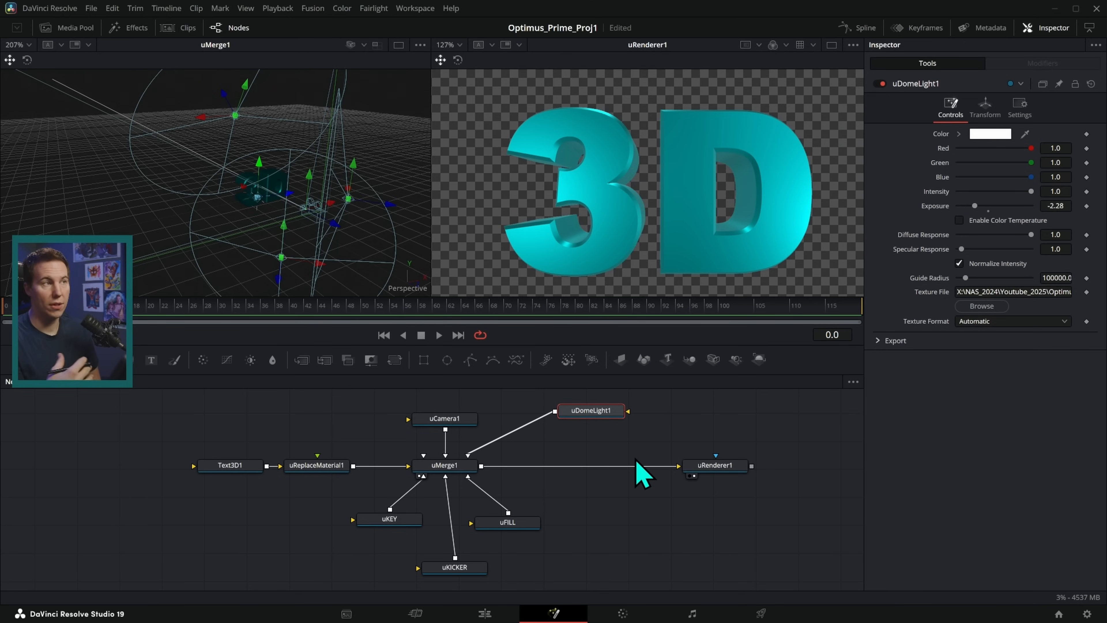
- Load kiara_1_dawn_4k.hdr as uDomeLight1's texture file and save the project
{"action": "left_click", "coordinate": [981, 306]}
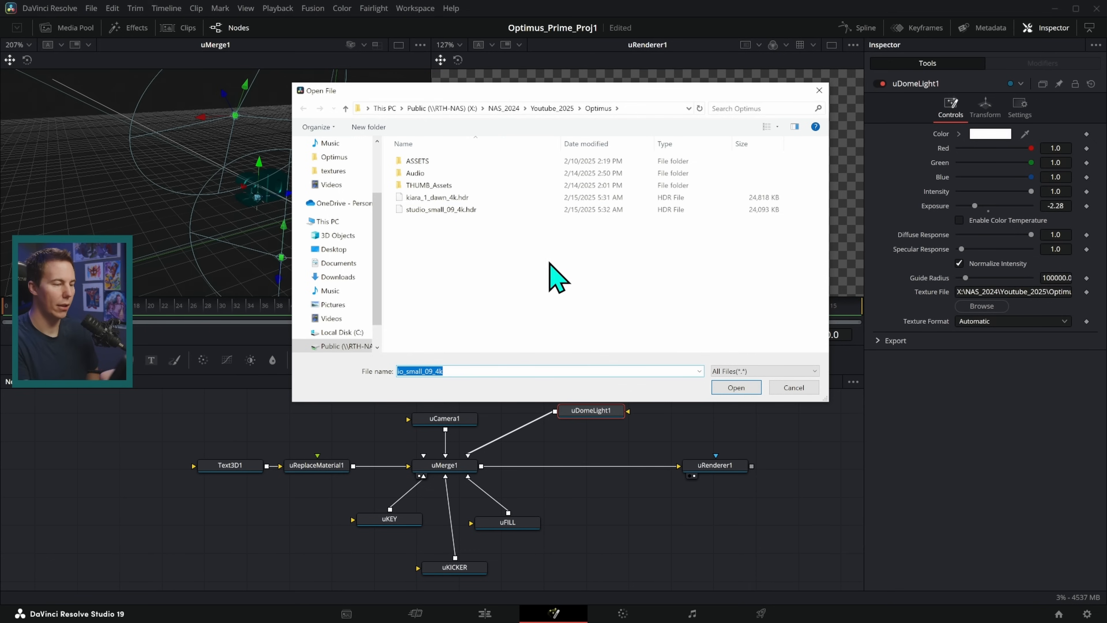
{"action": "left_click", "coordinate": [496, 197]}
{"action": "left_click", "coordinate": [735, 387]}
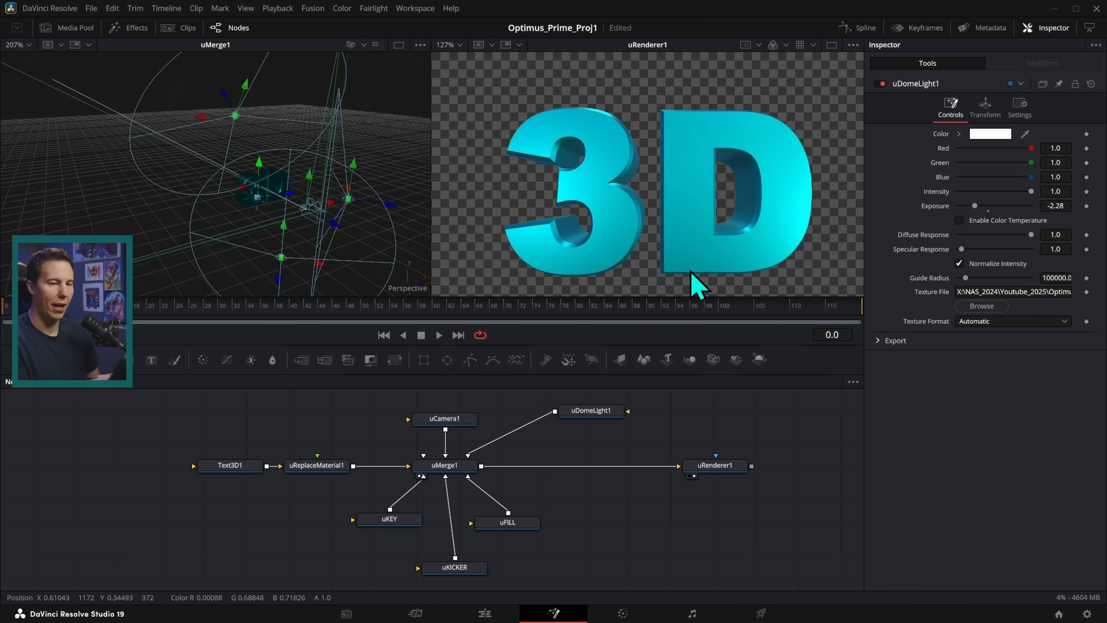
{"action": "key", "text": "ctrl+s"}
- Enable the sky dome on uRenderer1 and rotate uDomeLight1 about Y to 767.0
{"action": "left_click", "coordinate": [695, 465]}
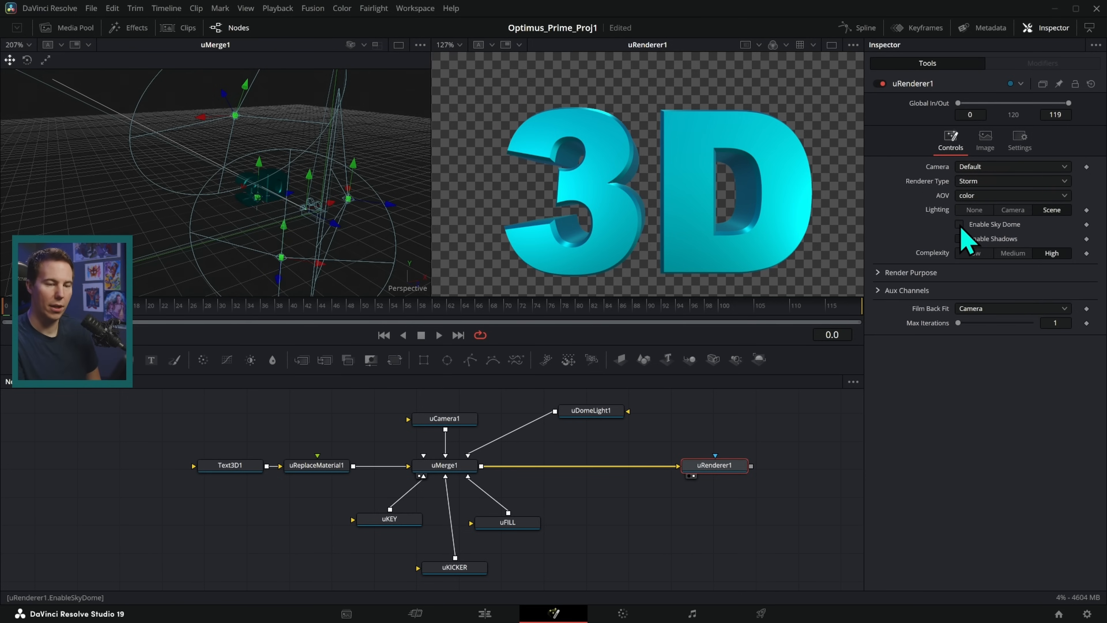
{"action": "left_click", "coordinate": [959, 224]}
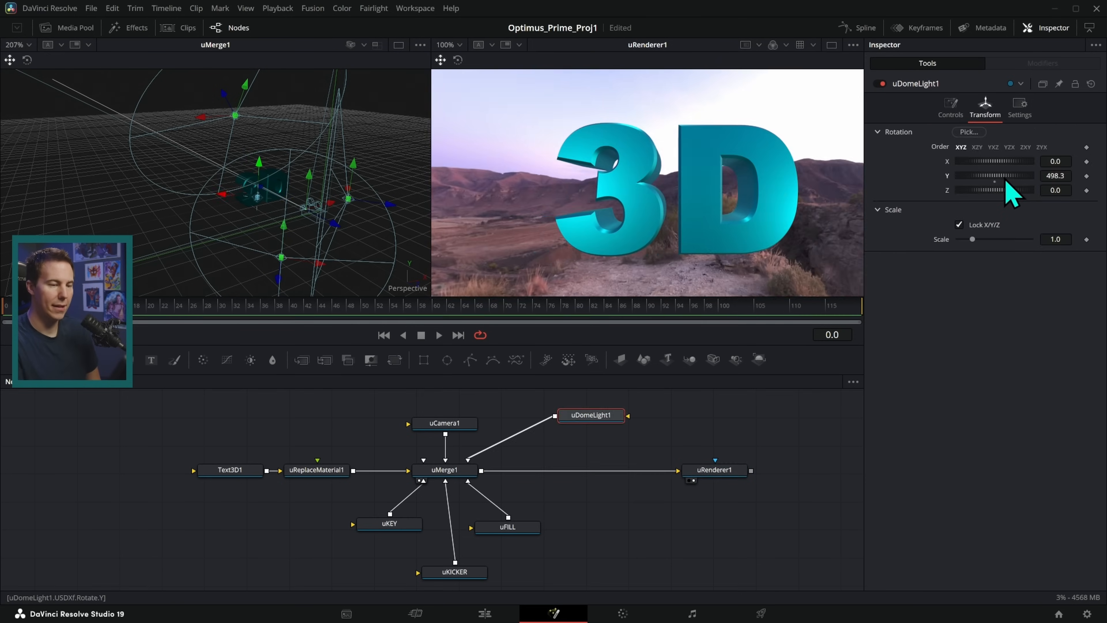
{"action": "left_click_drag", "start_coordinate": [1008, 183], "coordinate": [1027, 185]}
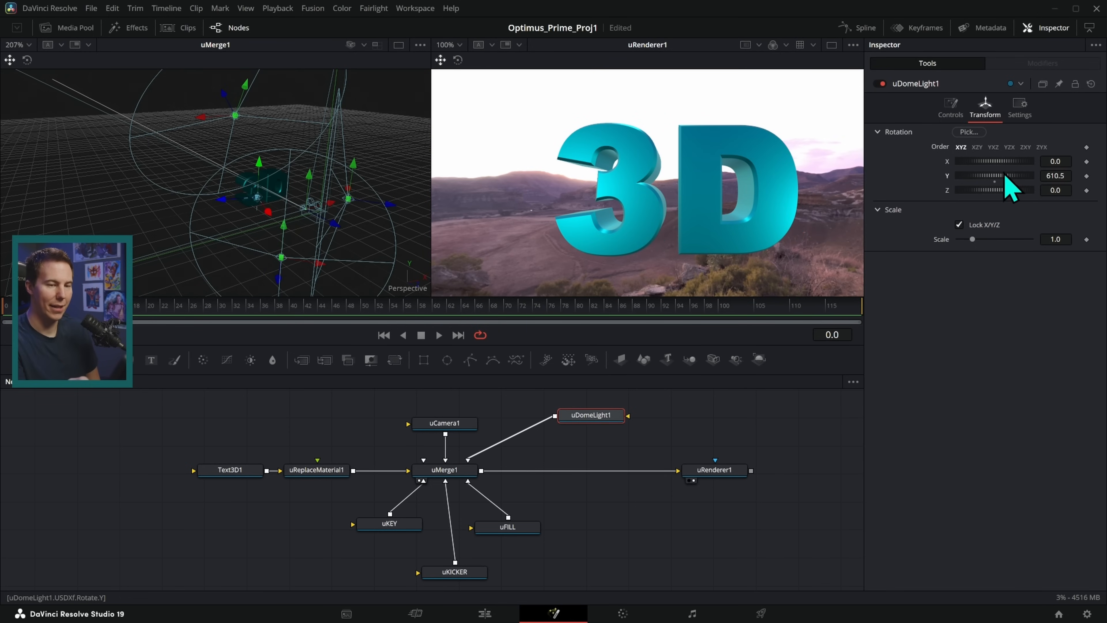
{"action": "left_click_drag", "start_coordinate": [1001, 175], "coordinate": [1029, 185]}
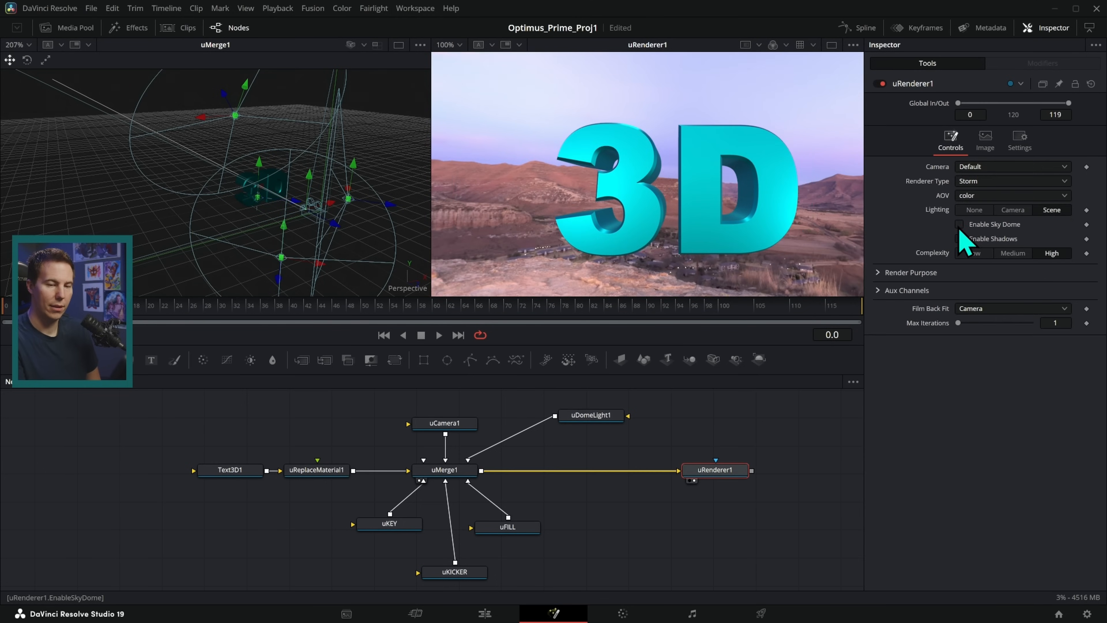
- Disable the sky dome on uRenderer1 and compare the text with uDomeLight1 off and on
{"action": "left_click", "coordinate": [959, 223]}
{"action": "left_click", "coordinate": [803, 406]}
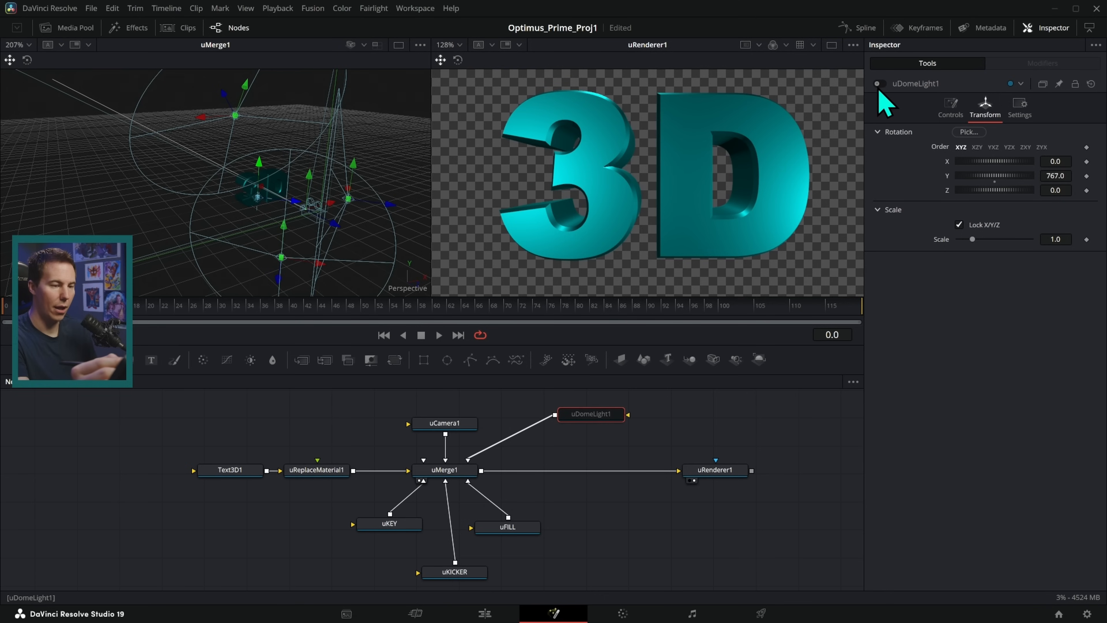
{"action": "left_click", "coordinate": [879, 84]}
{"action": "left_click", "coordinate": [878, 84]}
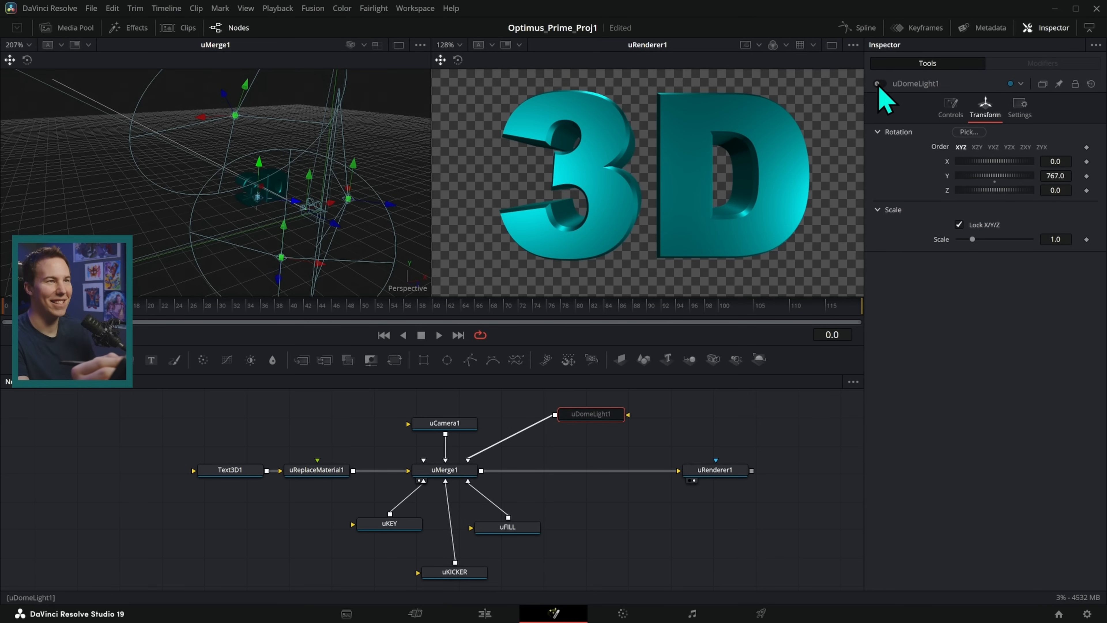
{"action": "left_click", "coordinate": [878, 84]}
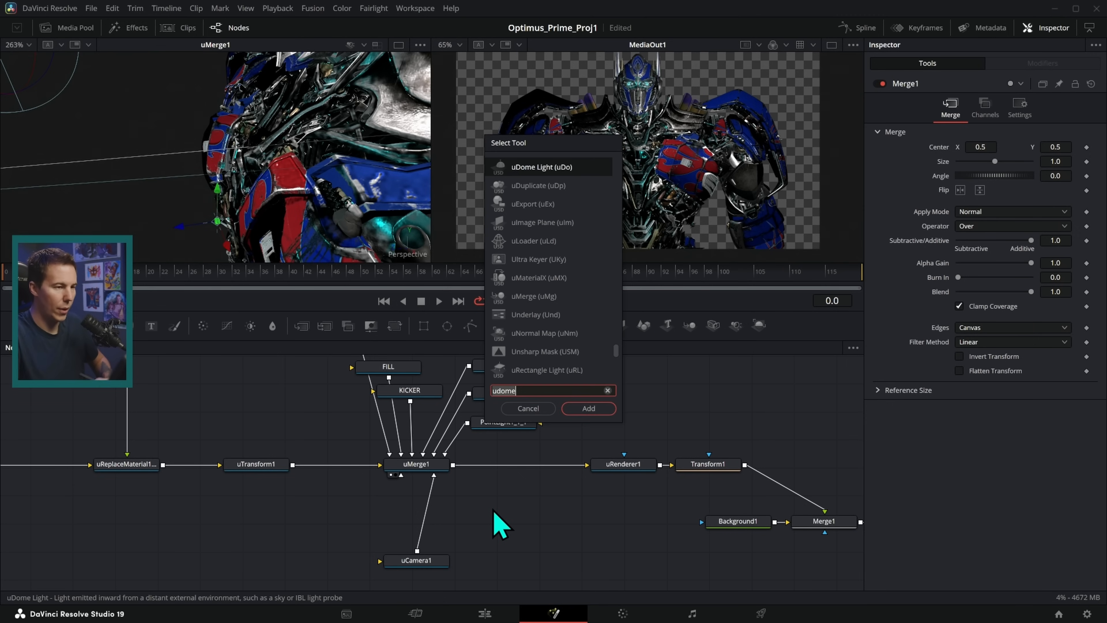
- Add a uDome Light connected to uMerge1 in the Optimus composition and load the dawn HDR as its texture
{"action": "key", "text": "Return"}
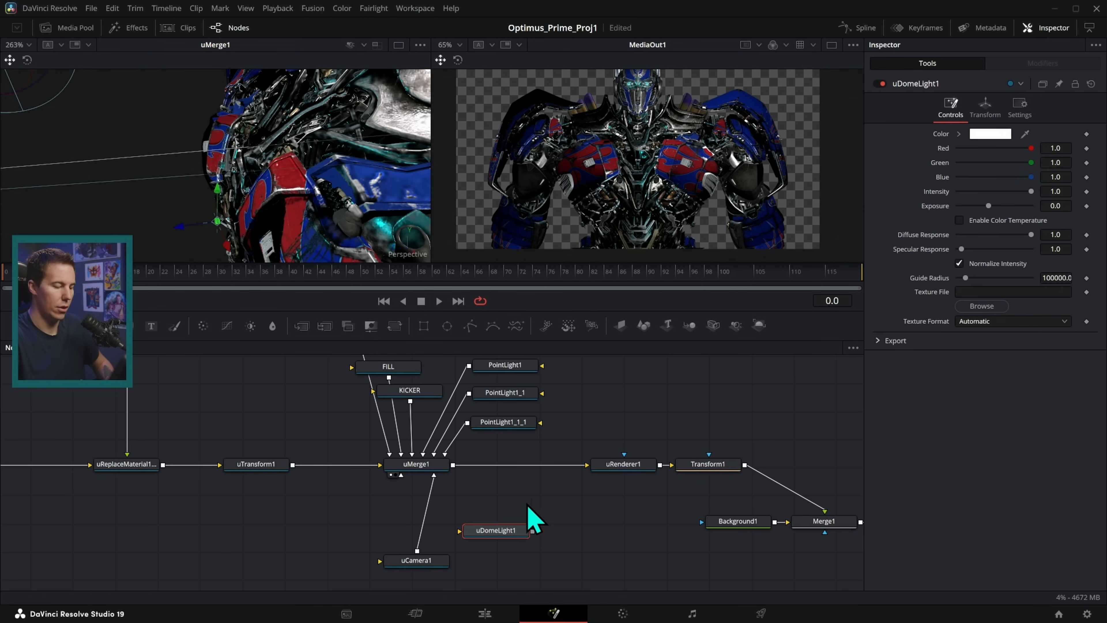
{"action": "left_click_drag", "start_coordinate": [533, 531], "coordinate": [438, 480]}
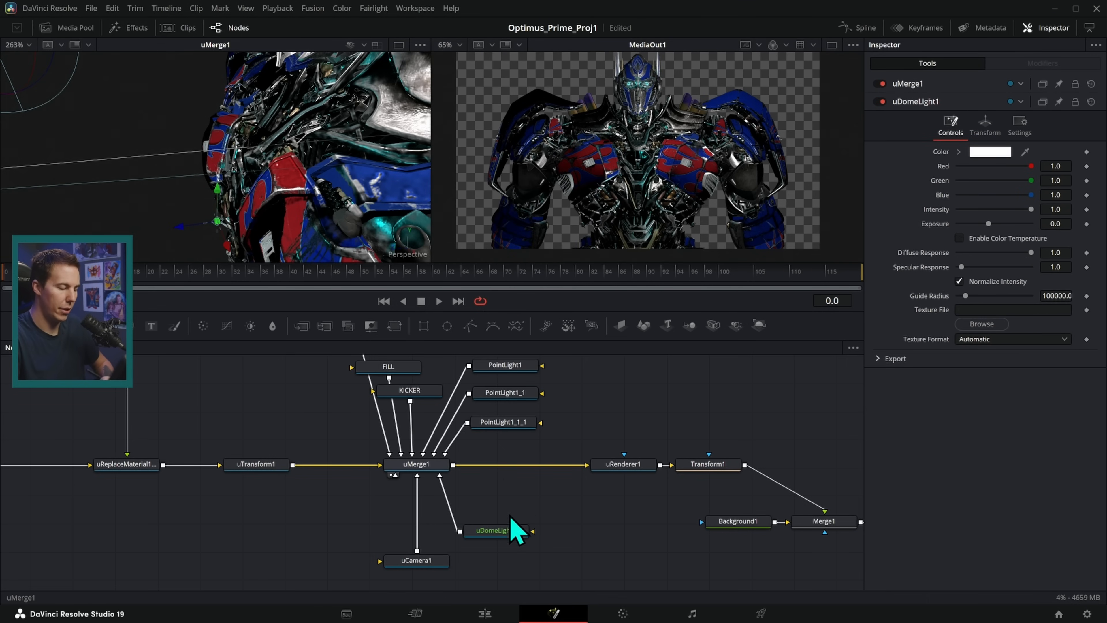
{"action": "left_click", "coordinate": [981, 324]}
{"action": "left_click", "coordinate": [746, 394]}
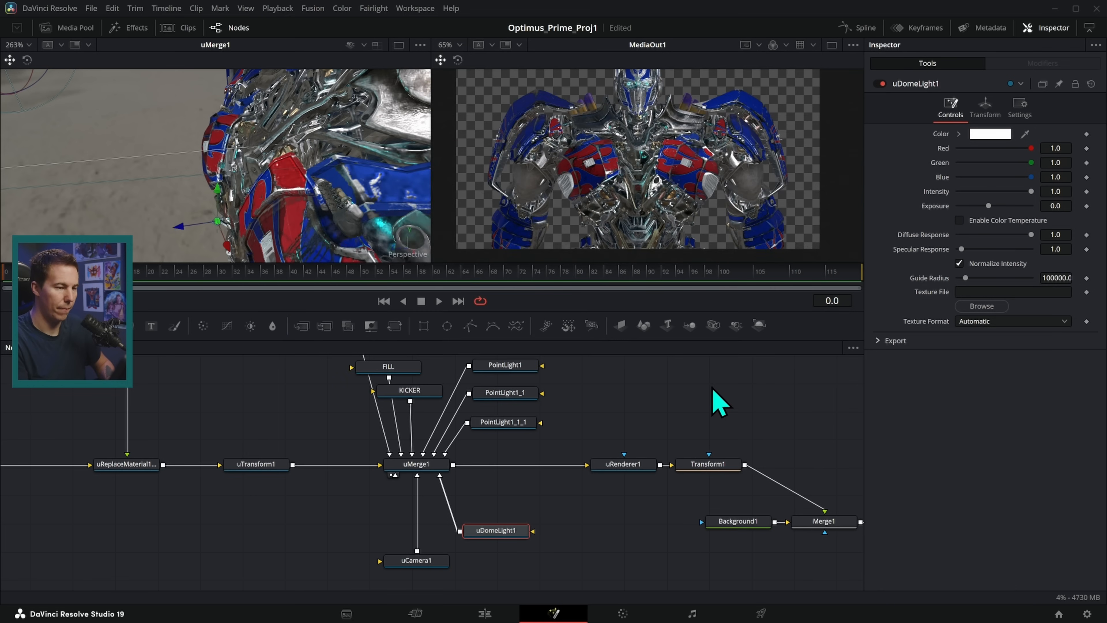
- Enlarge the viewers, shift the uDomeLight1 node aside and set its exposure to -3.22
{"action": "left_click_drag", "start_coordinate": [727, 334], "coordinate": [727, 402]}
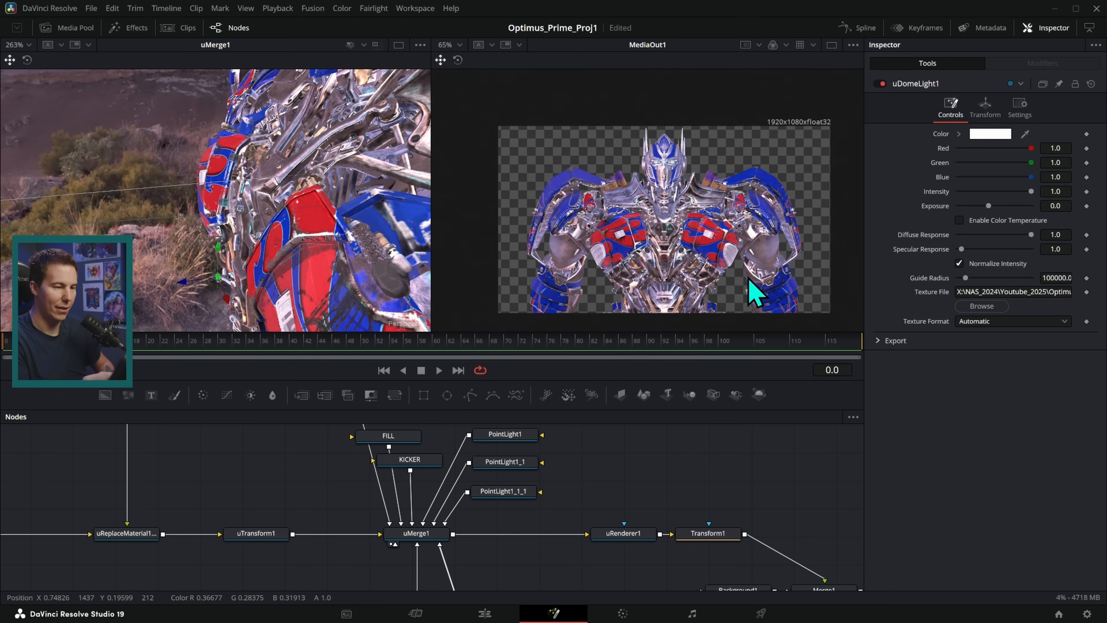
{"action": "left_click_drag", "start_coordinate": [649, 482], "coordinate": [653, 411]}
{"action": "left_click_drag", "start_coordinate": [511, 534], "coordinate": [527, 518]}
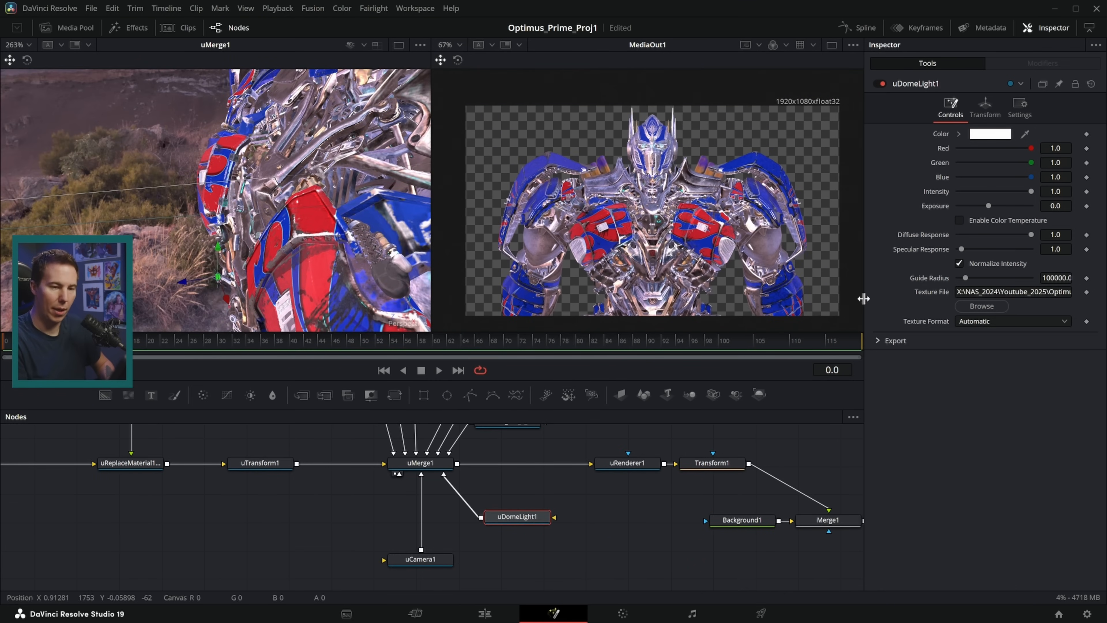
{"action": "left_click_drag", "start_coordinate": [987, 206], "coordinate": [975, 236]}
{"action": "scroll", "coordinate": [741, 227], "scroll_direction": "up", "scroll_amount": 2}
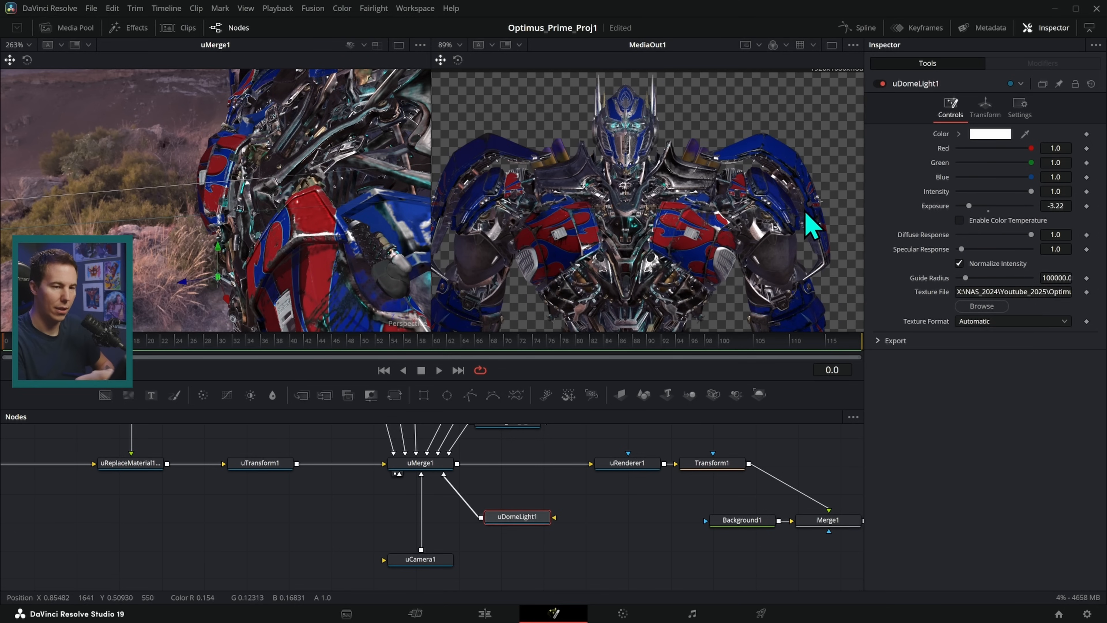
- Compare the Optimus render with uDomeLight1 off and on, and save the project
{"action": "left_click", "coordinate": [882, 83]}
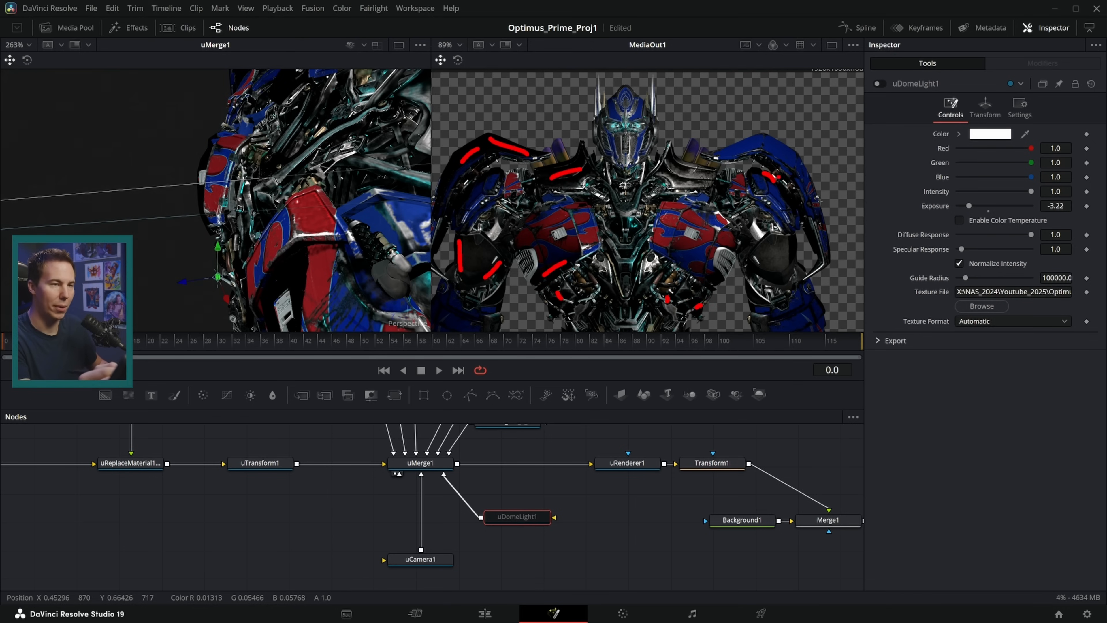
{"action": "left_click", "coordinate": [878, 83]}
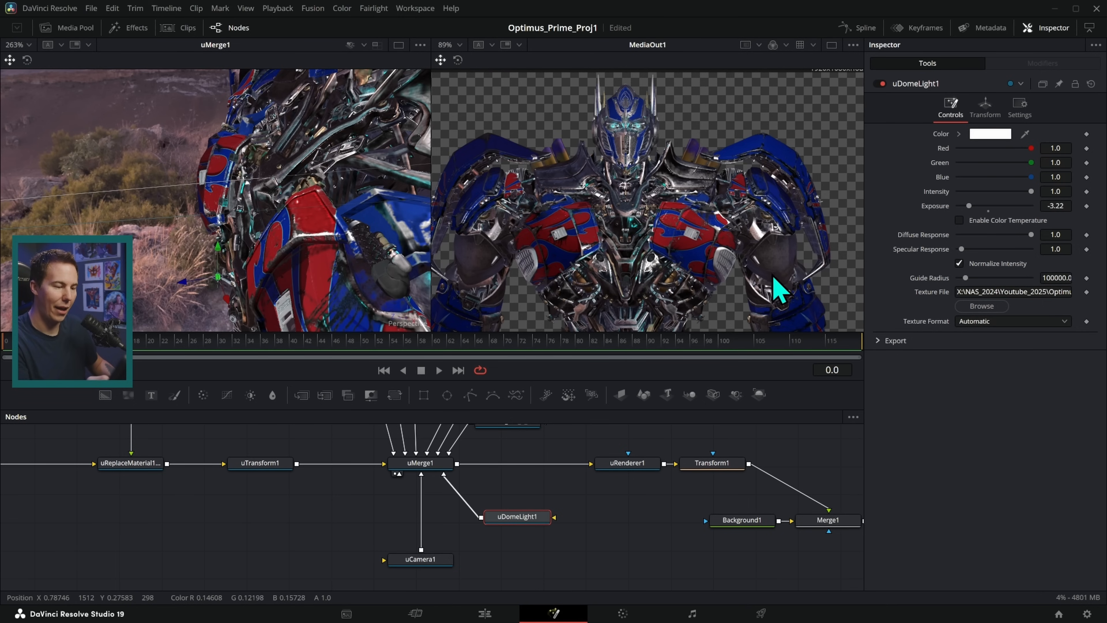
{"action": "scroll", "coordinate": [786, 257], "scroll_direction": "down", "scroll_amount": 3}
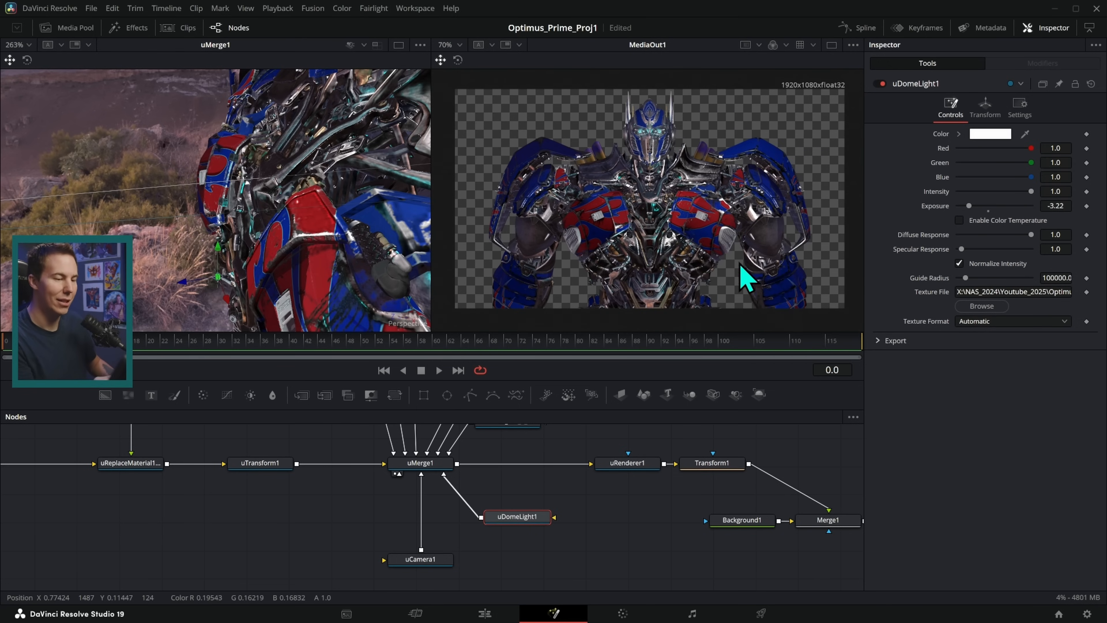
{"action": "key", "text": "ctrl+s"}
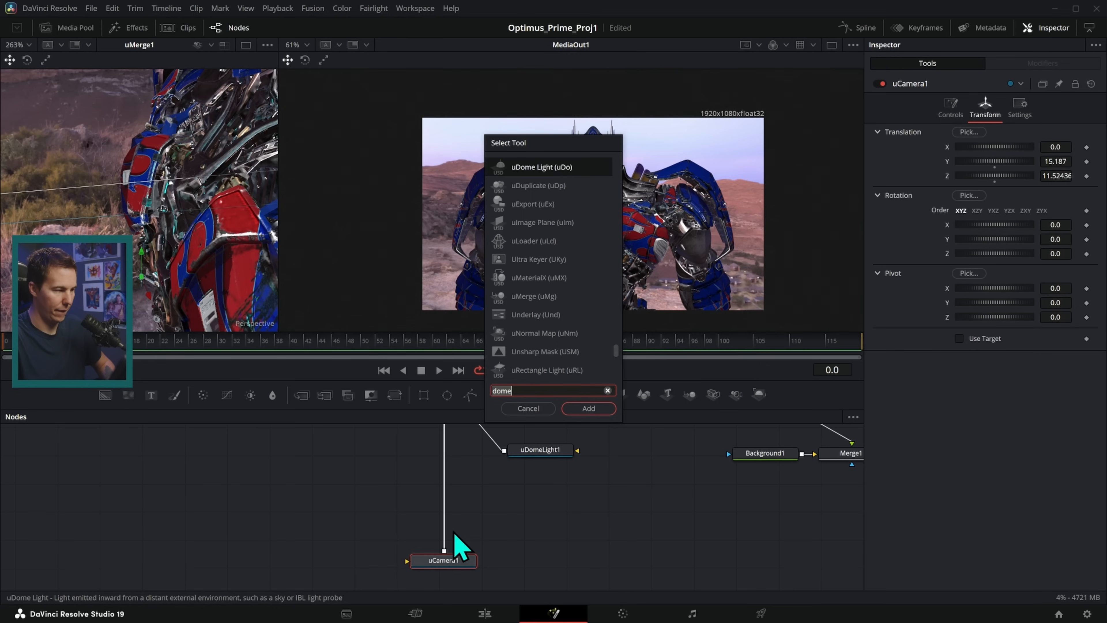
- Add a uTransform between uCamera1 and uMerge1, space it away from the camera node, and rotate the camera rig about Y
{"action": "type", "text": "uxf"}
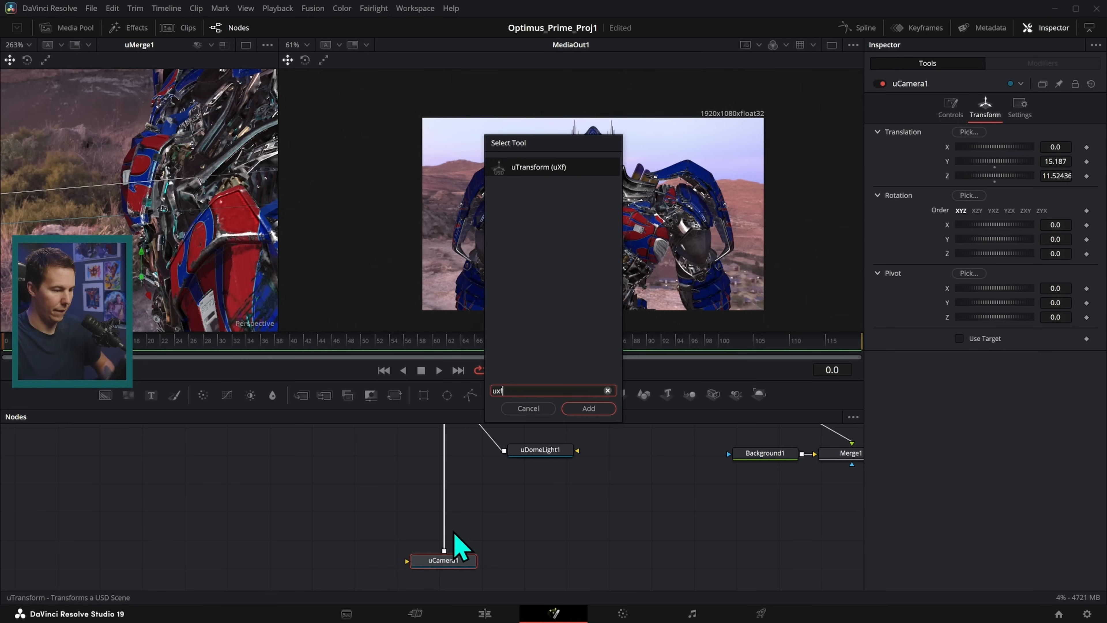
{"action": "key", "text": "Return"}
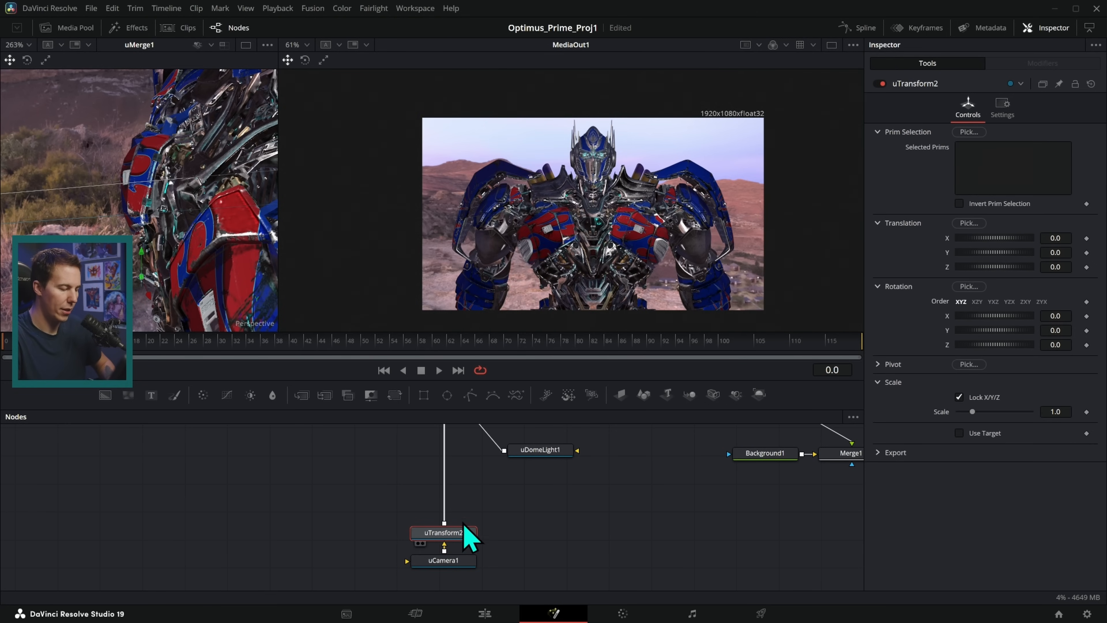
{"action": "left_click_drag", "start_coordinate": [464, 531], "coordinate": [464, 499]}
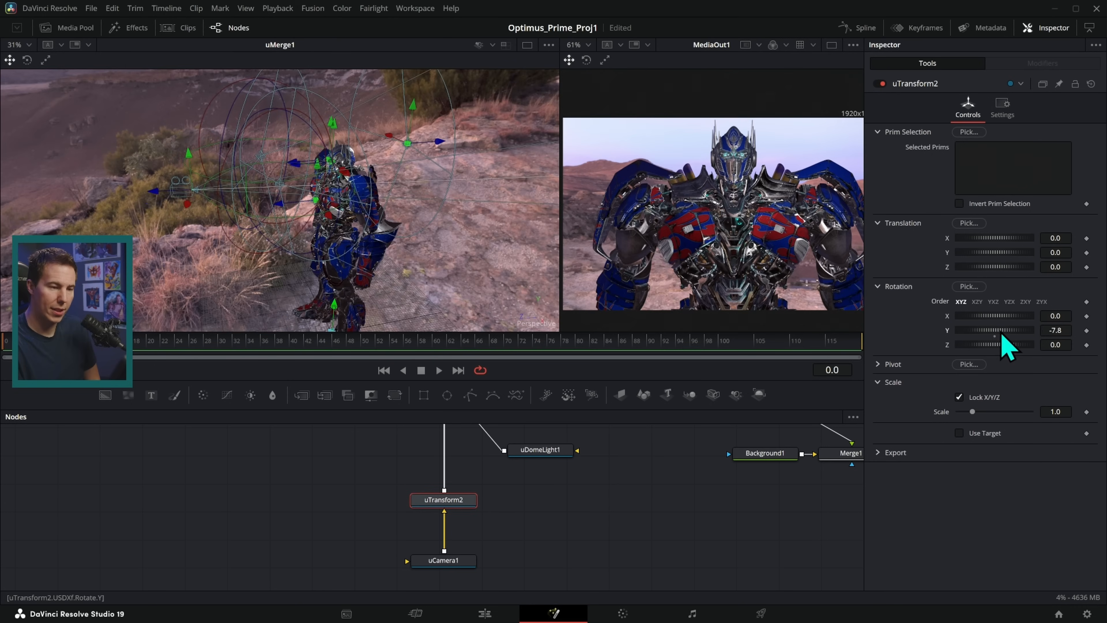
{"action": "left_click_drag", "start_coordinate": [1001, 335], "coordinate": [996, 335]}
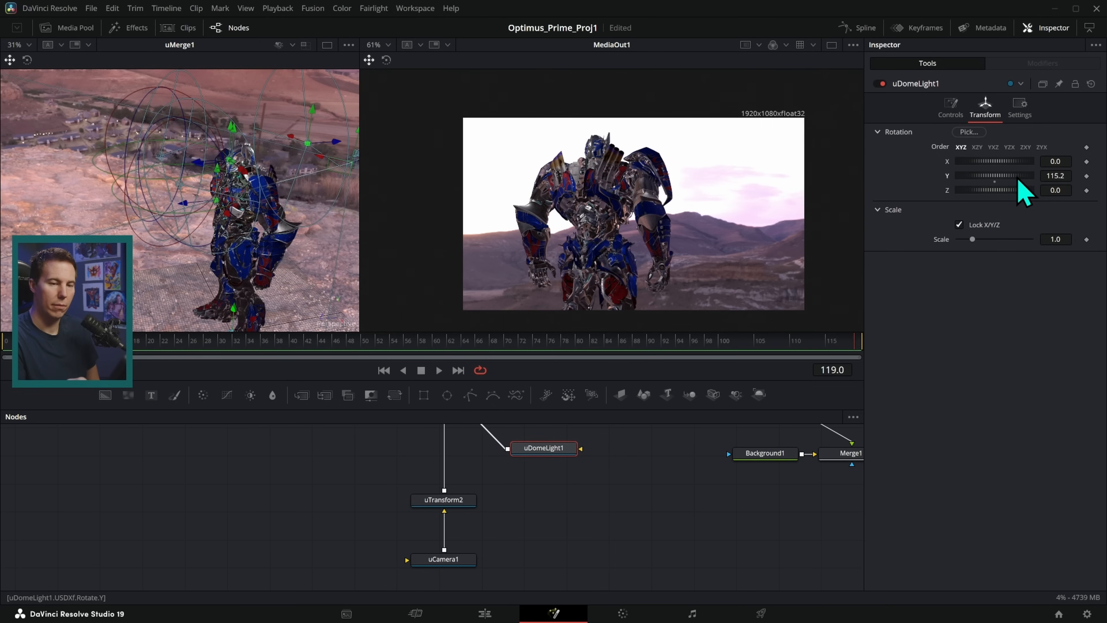
- Rotate uDomeLight1 to about 115.2 in Y and keyframe uCamera1's translation and rotation at frame 119
{"action": "left_click_drag", "start_coordinate": [1018, 180], "coordinate": [1058, 176]}
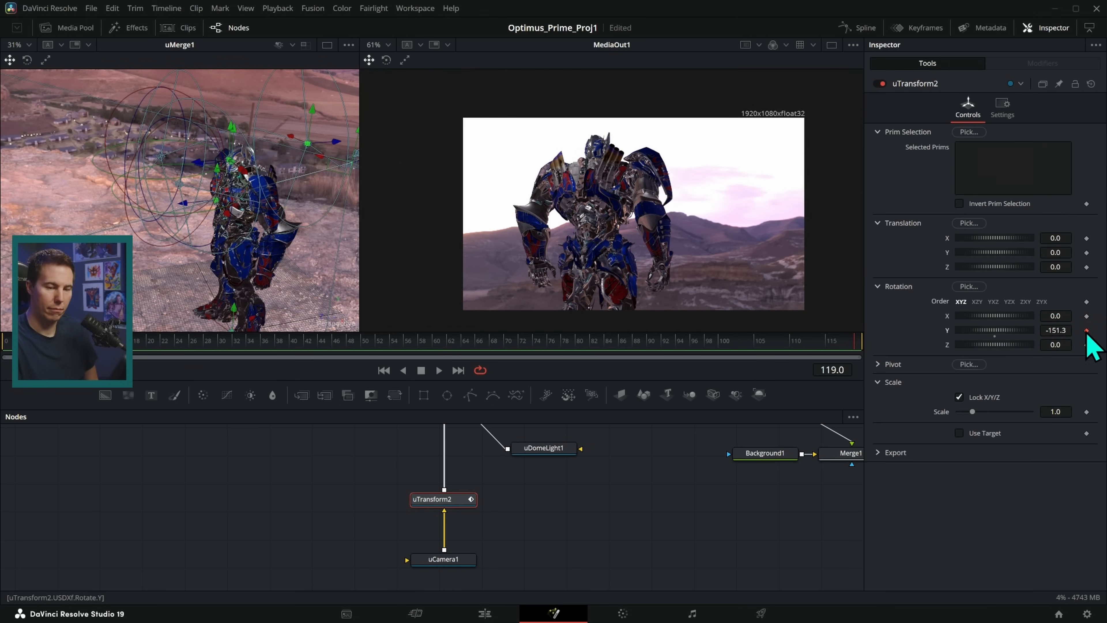
{"action": "left_click", "coordinate": [468, 562]}
{"action": "left_click", "coordinate": [1087, 148]}
- Keyframe uTransform2's Y rotation at -33.9 on frame 0 as the start of the camera orbit
{"action": "key", "text": "Home"}
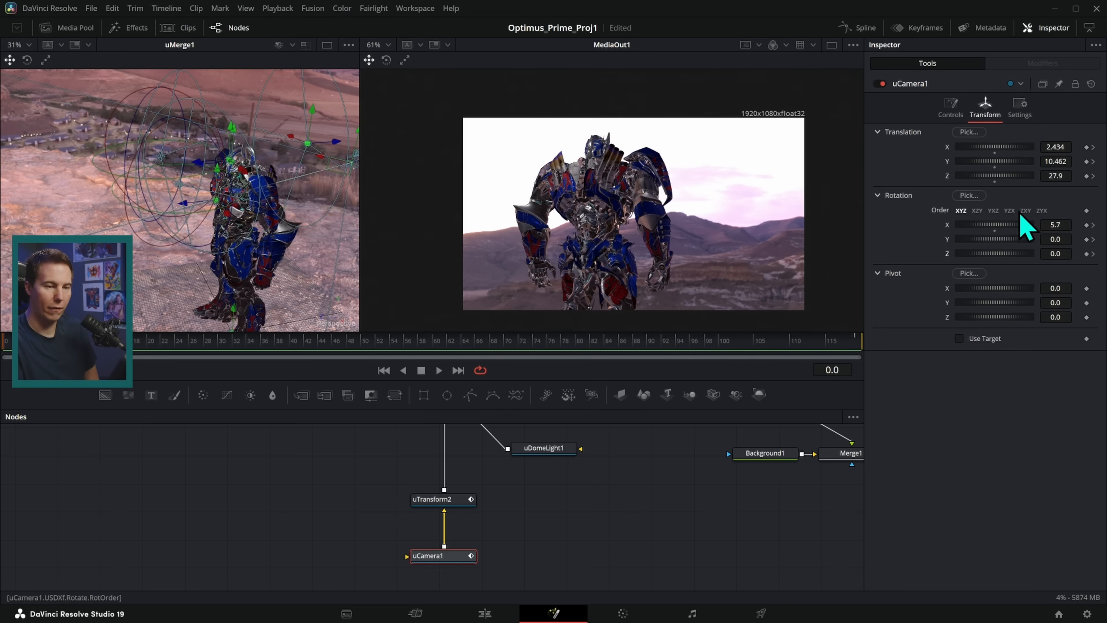
{"action": "left_click", "coordinate": [455, 499]}
{"action": "left_click_drag", "start_coordinate": [1055, 330], "coordinate": [1045, 357]}
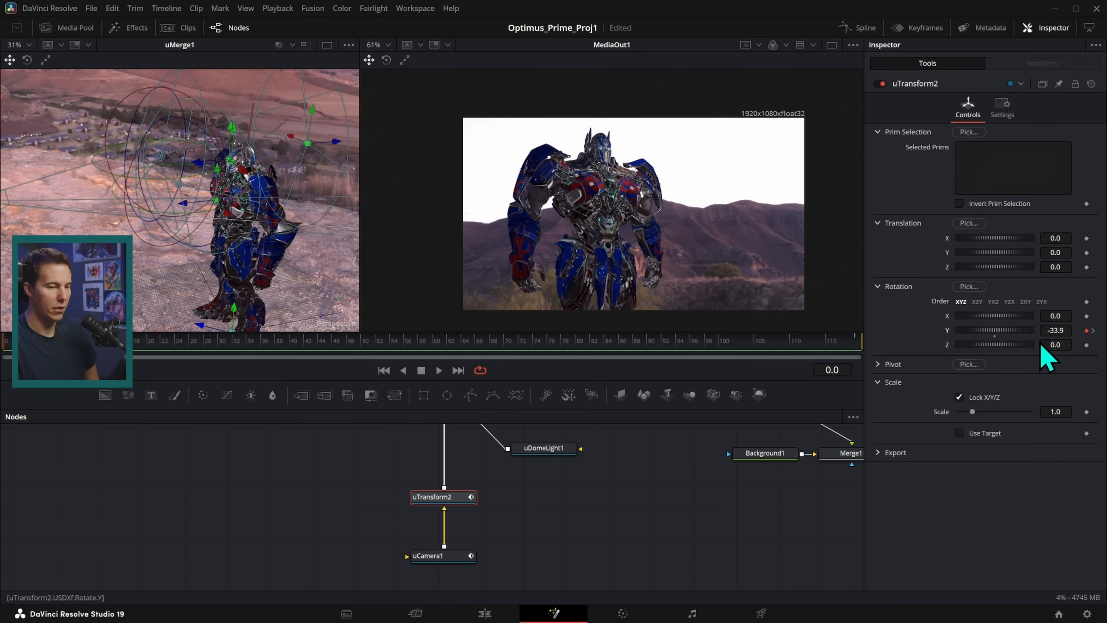
- Reframe the MediaOut1 view and scrub from the start to frame 80 to review the camera orbit around Optimus
{"action": "scroll", "coordinate": [630, 267], "scroll_direction": "up", "scroll_amount": 4}
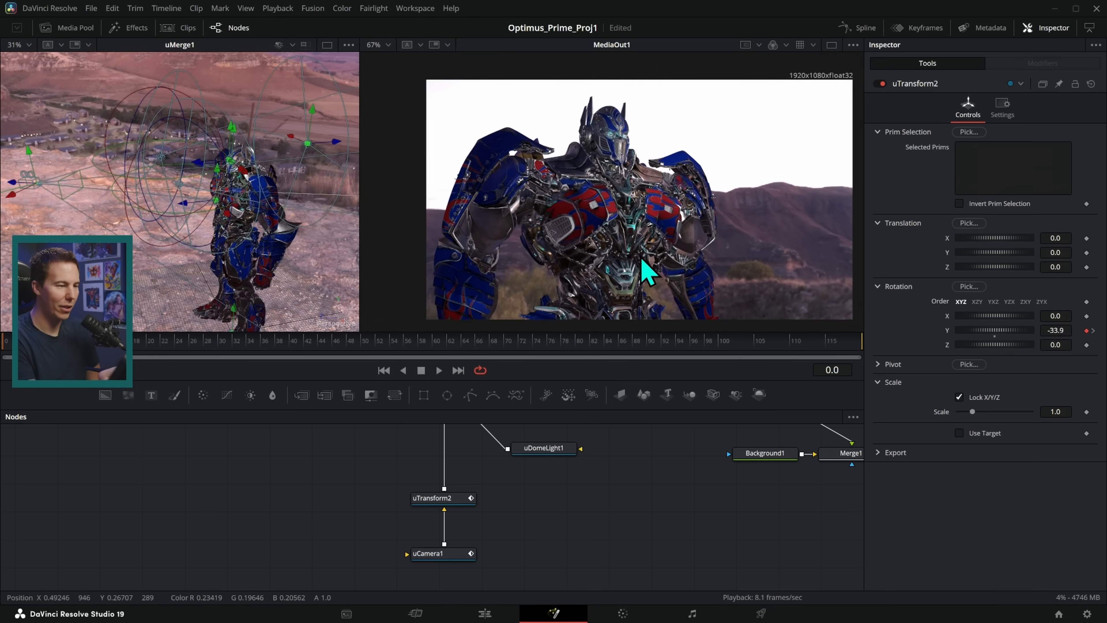
{"action": "left_click_drag", "start_coordinate": [640, 273], "coordinate": [615, 273]}
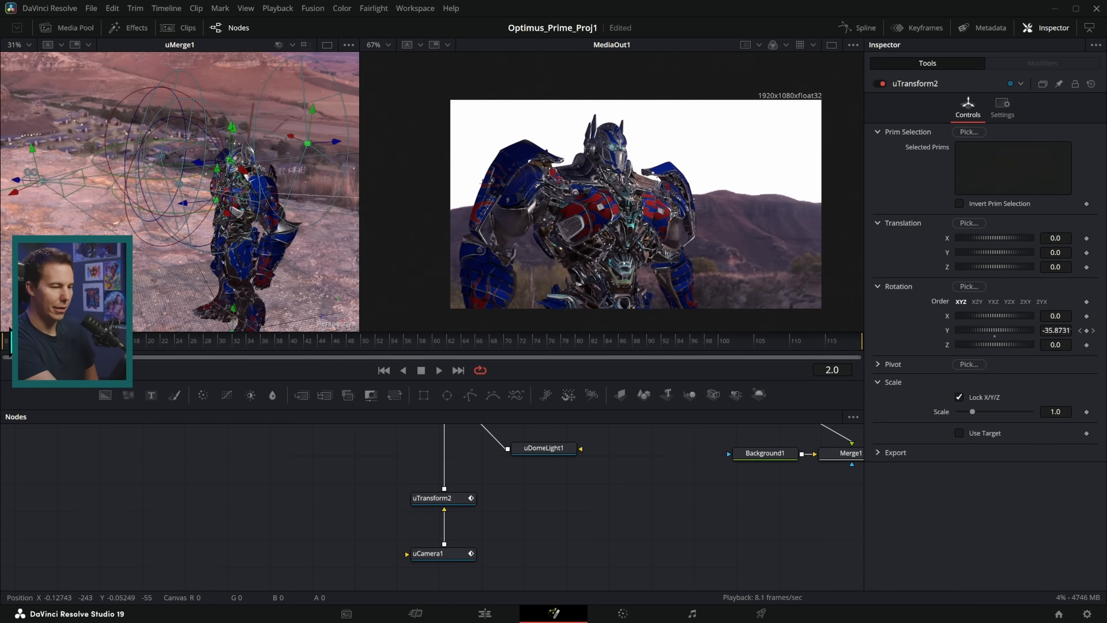
{"action": "left_click_drag", "start_coordinate": [18, 340], "coordinate": [562, 347]}
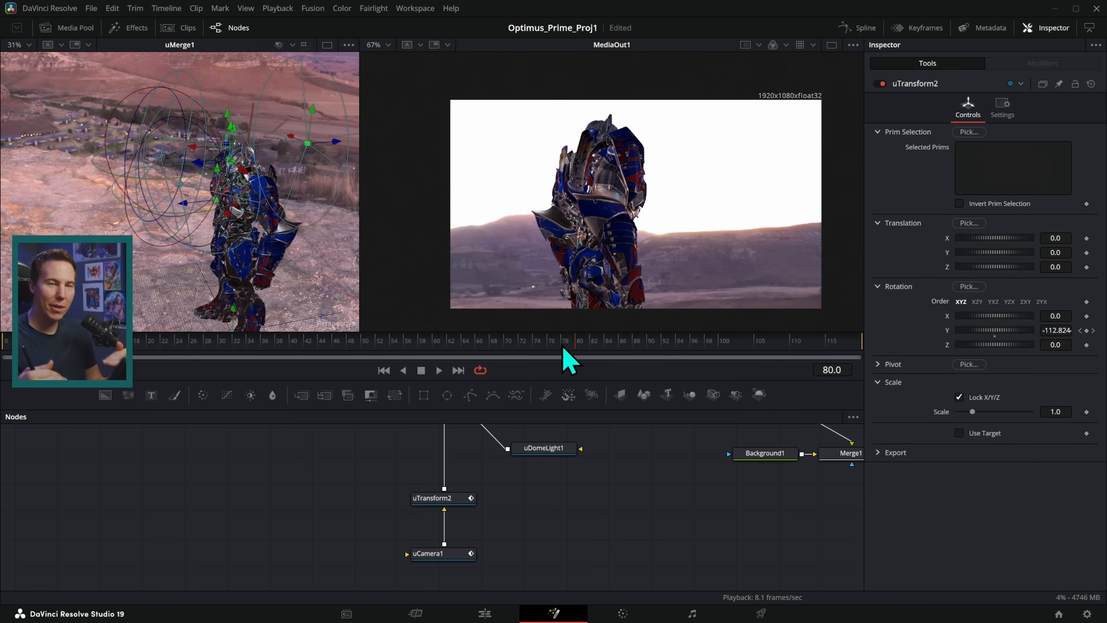